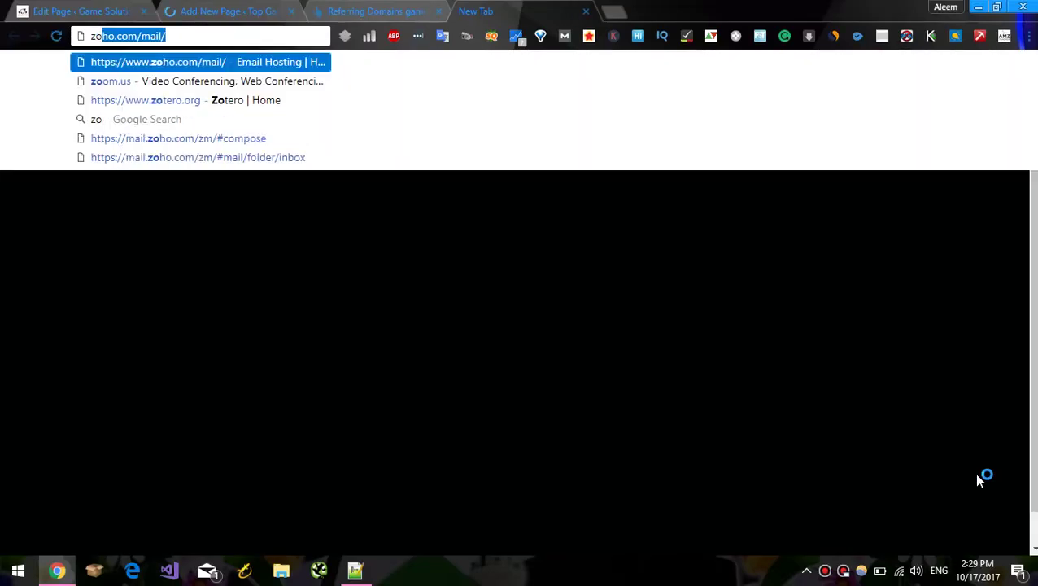
Step: Load zoho.com/mail in a new Chrome incognito window
{"action": "key", "text": "ctrl+w"}
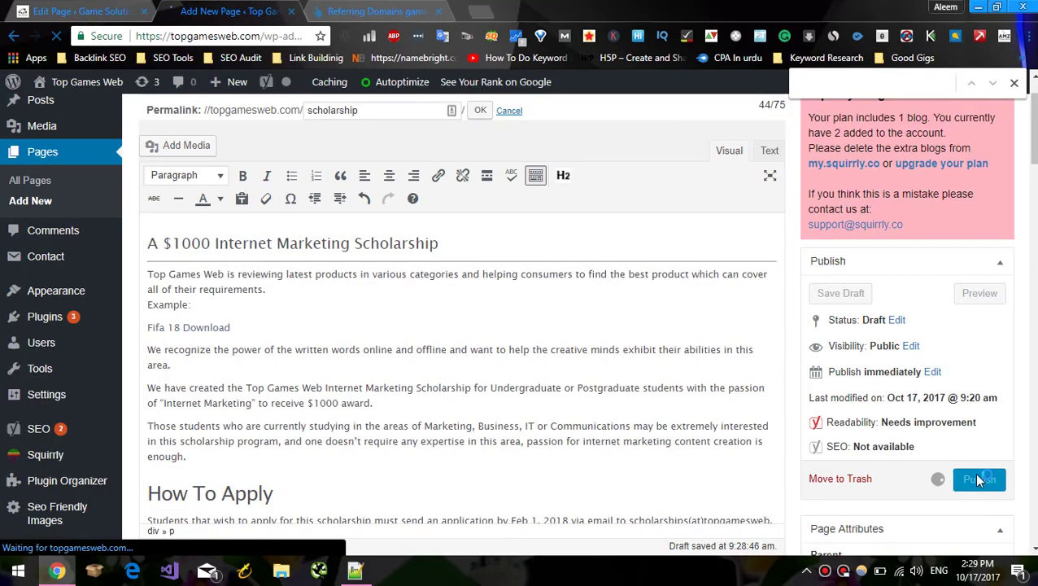
{"action": "key", "text": "ctrl+shift+n"}
{"action": "type", "text": "zoho.com/mail/"}
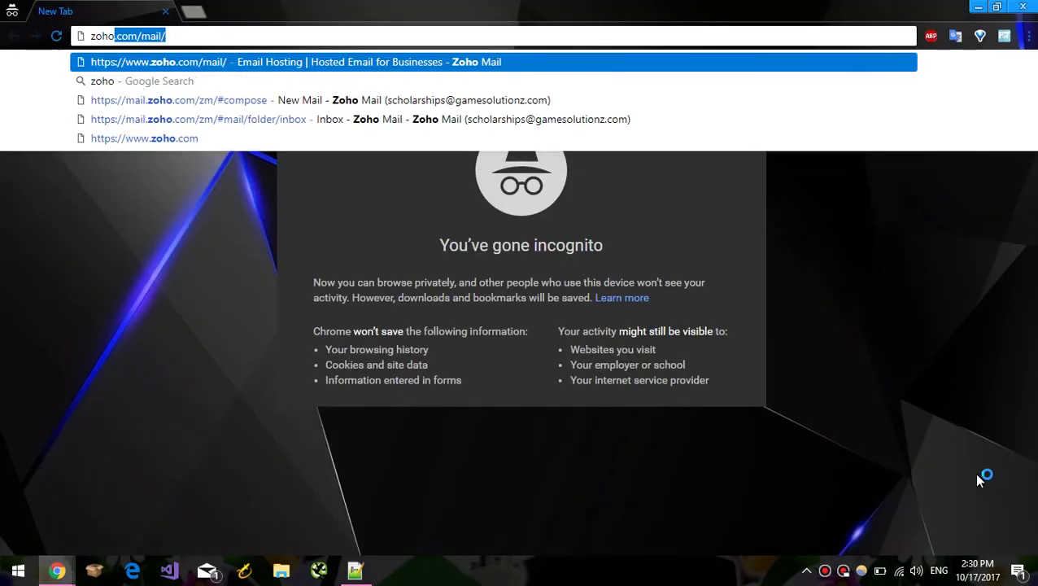
{"action": "key", "text": "Return"}
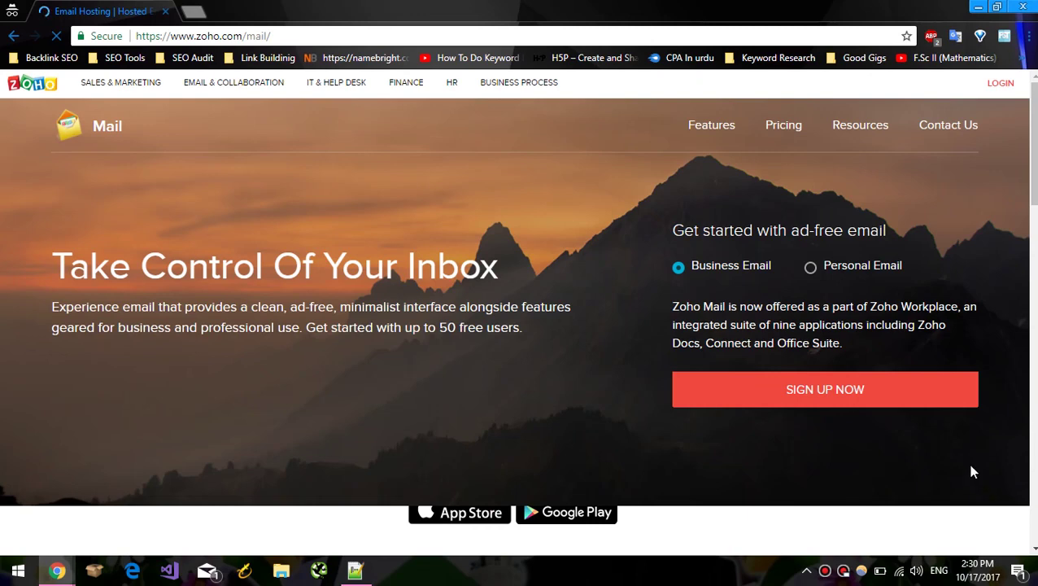
Step: Go to the Zoho Workplace pricing page and start the Free Plan sign-up
{"action": "left_click", "coordinate": [868, 391]}
{"action": "left_click", "coordinate": [109, 9]}
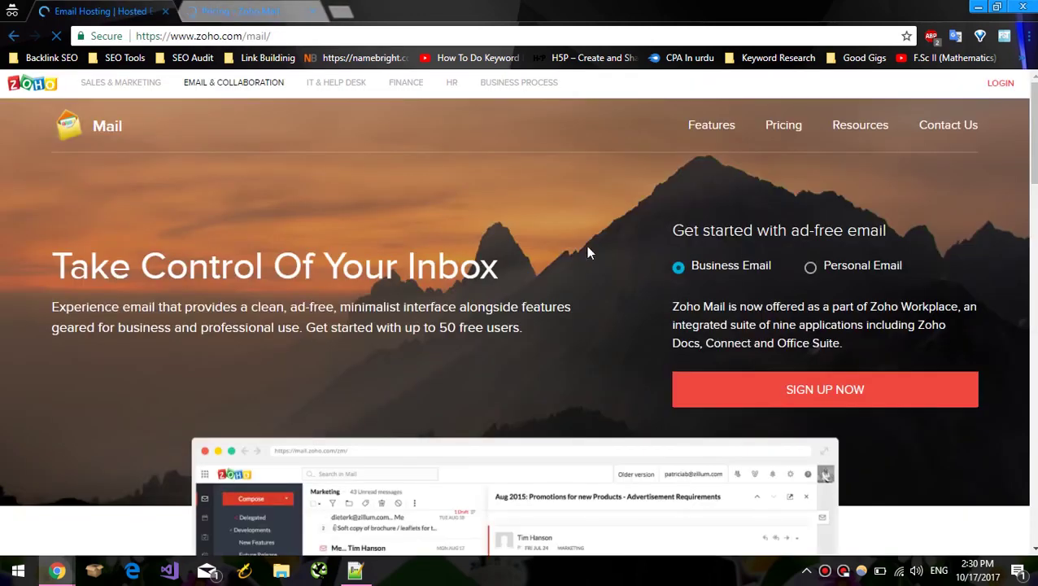
{"action": "left_click", "coordinate": [228, 8]}
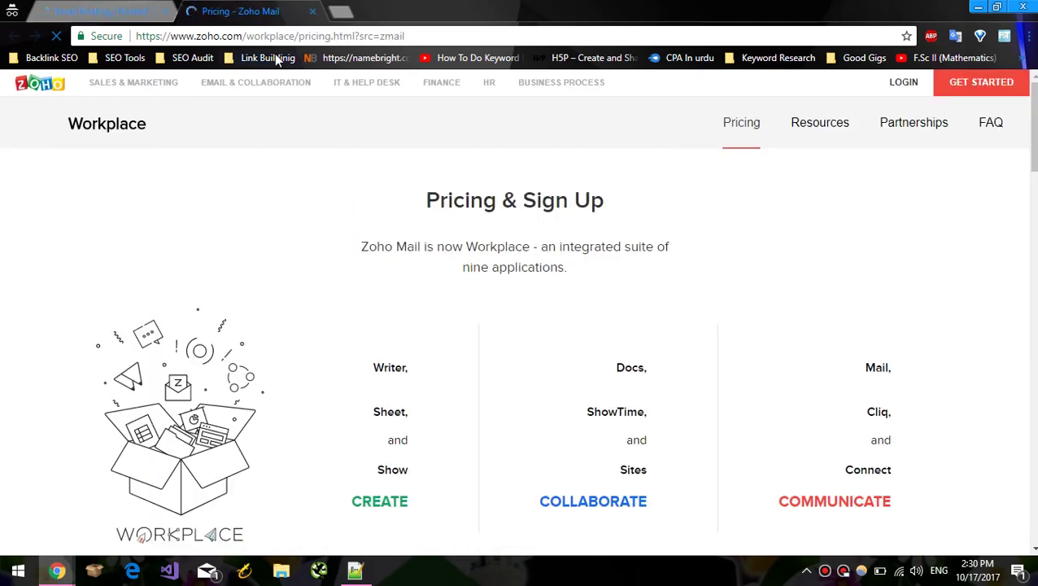
{"action": "scroll", "coordinate": [420, 257], "scroll_direction": "down", "scroll_amount": 3}
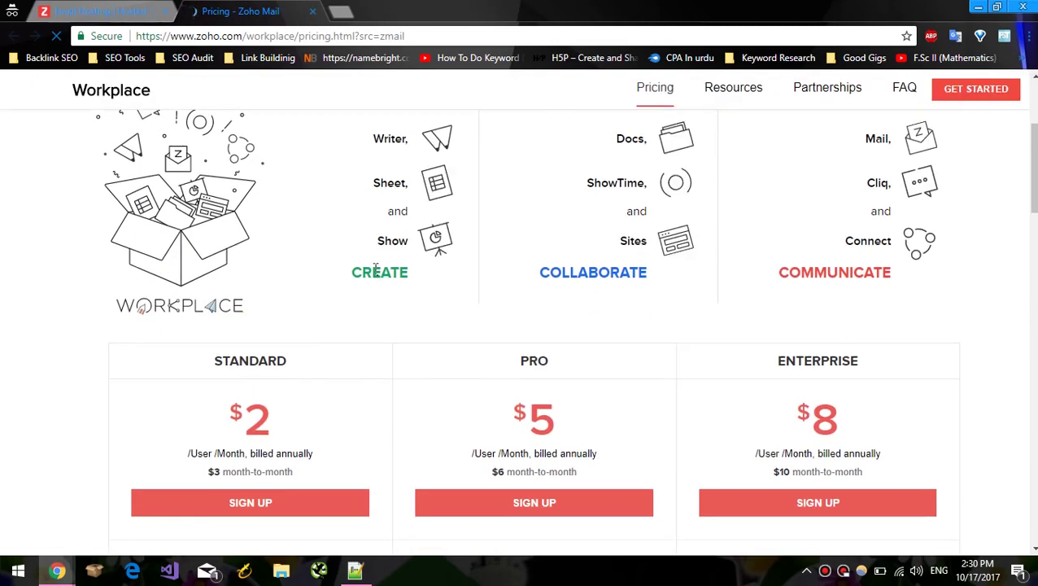
{"action": "scroll", "coordinate": [374, 273], "scroll_direction": "down", "scroll_amount": 7}
{"action": "scroll", "coordinate": [375, 278], "scroll_direction": "down", "scroll_amount": 8}
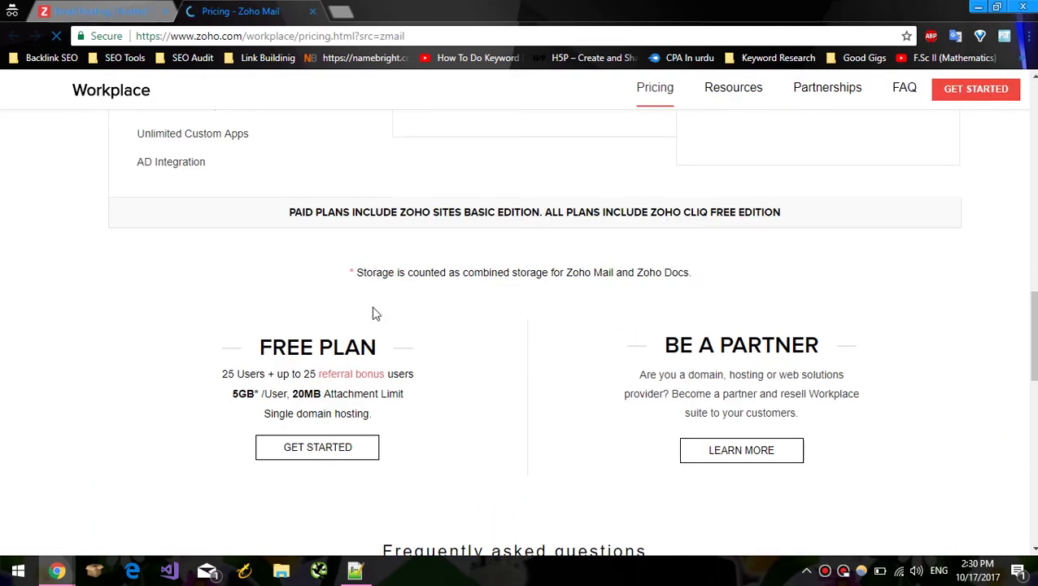
{"action": "left_click", "coordinate": [339, 449]}
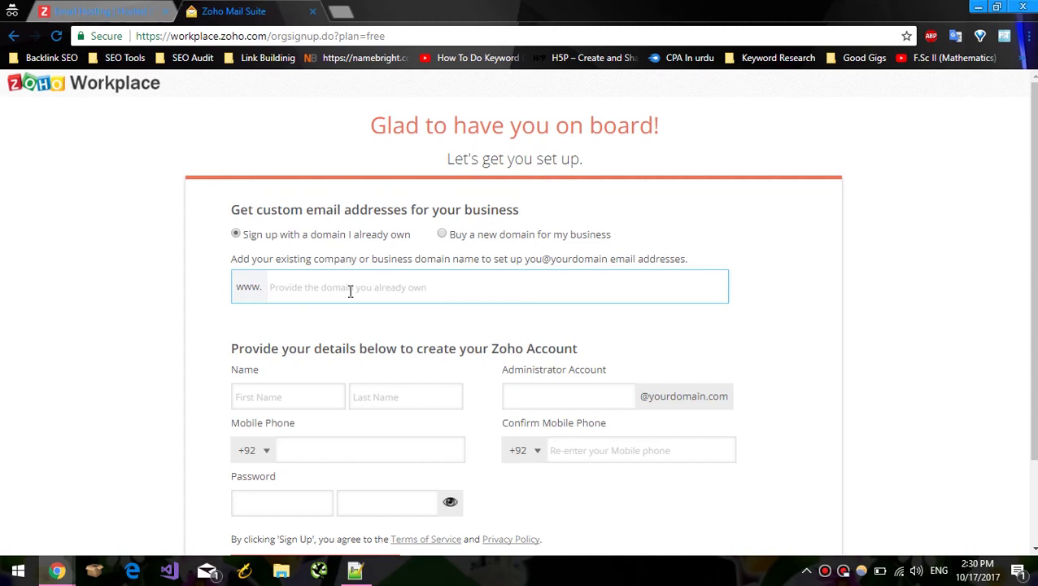
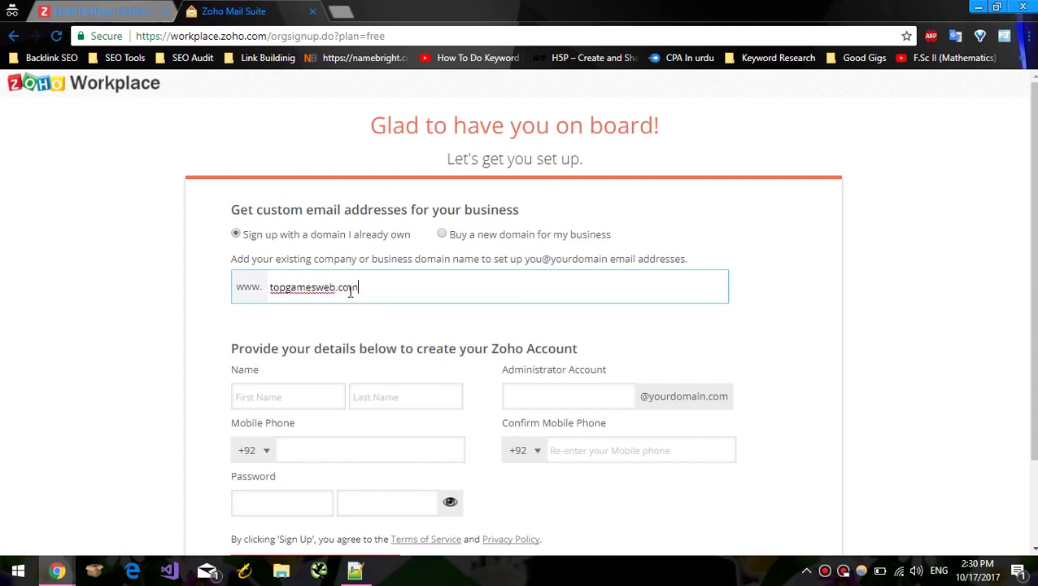
Step: Enter topgamesweb.com as the domain, plus the admin's first and last name, mailbox name and mobile number
{"action": "key", "text": "Tab"}
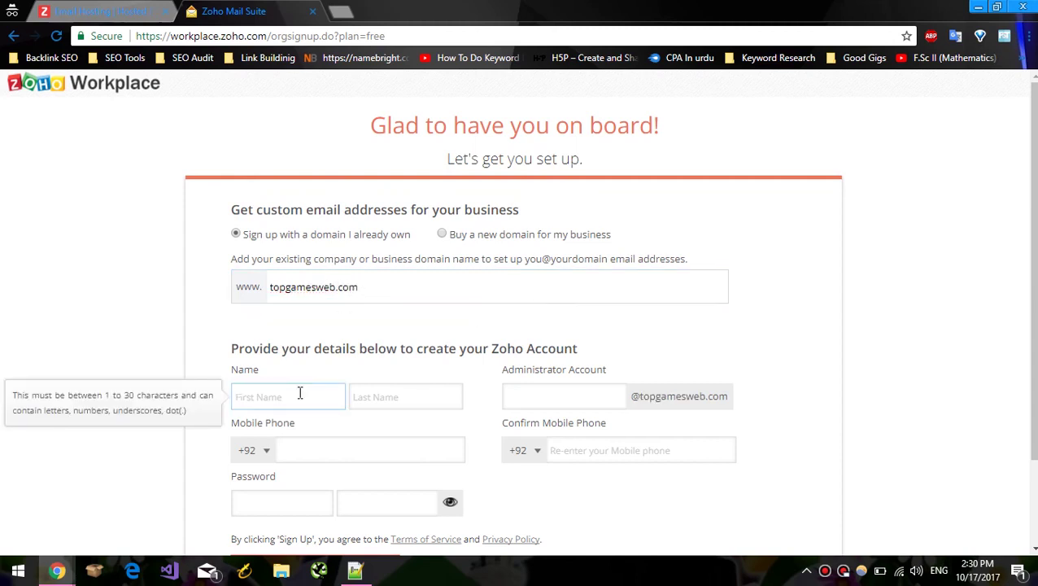
{"action": "key", "text": "Tab"}
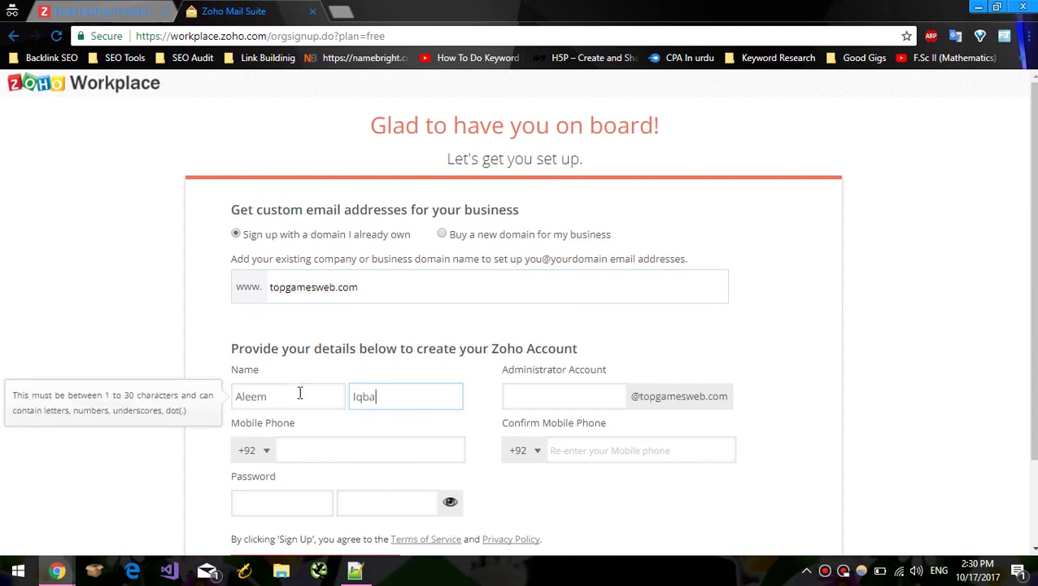
{"action": "key", "text": "Tab"}
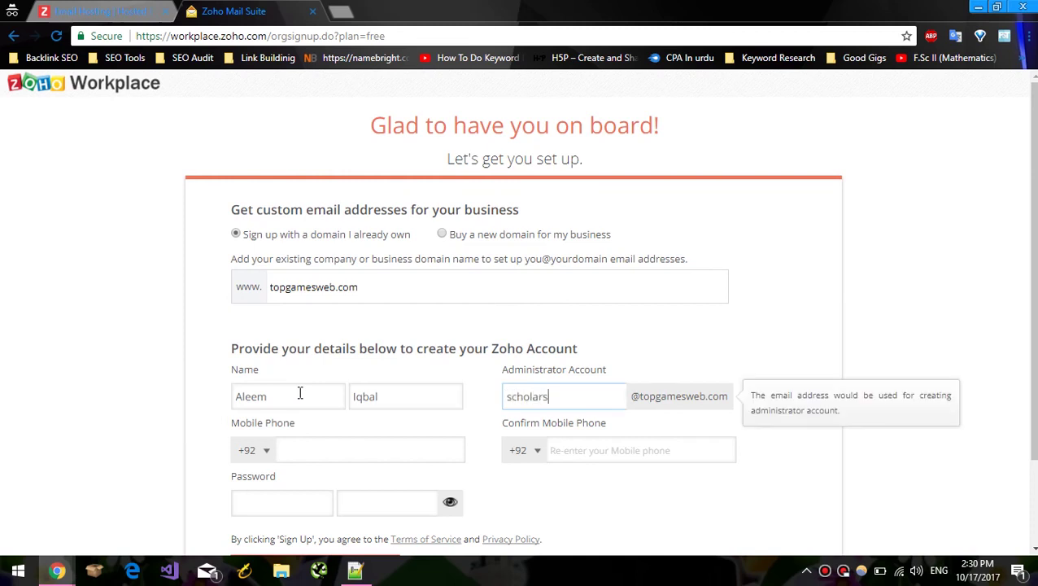
{"action": "key", "text": "Tab"}
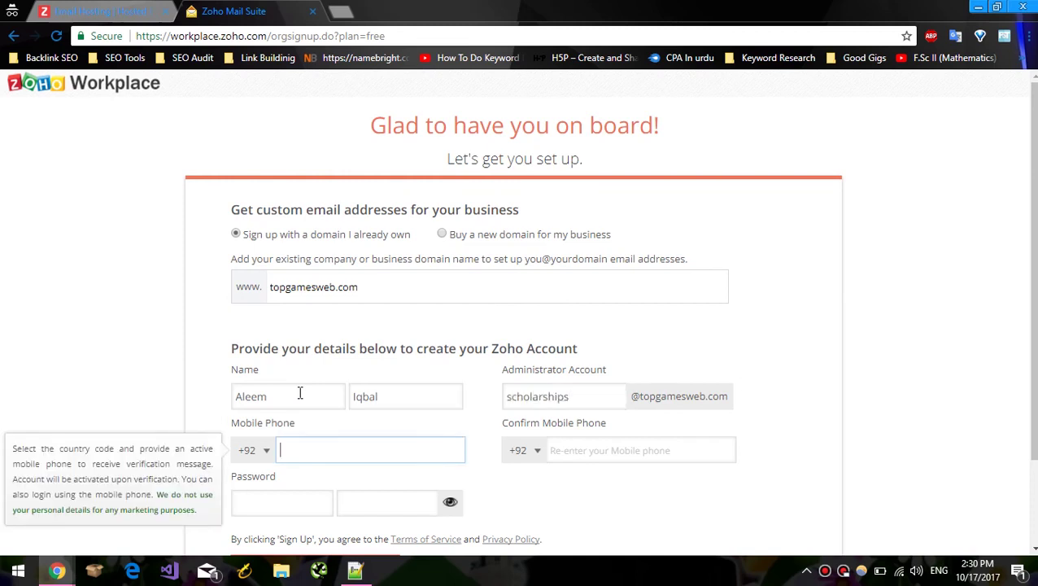
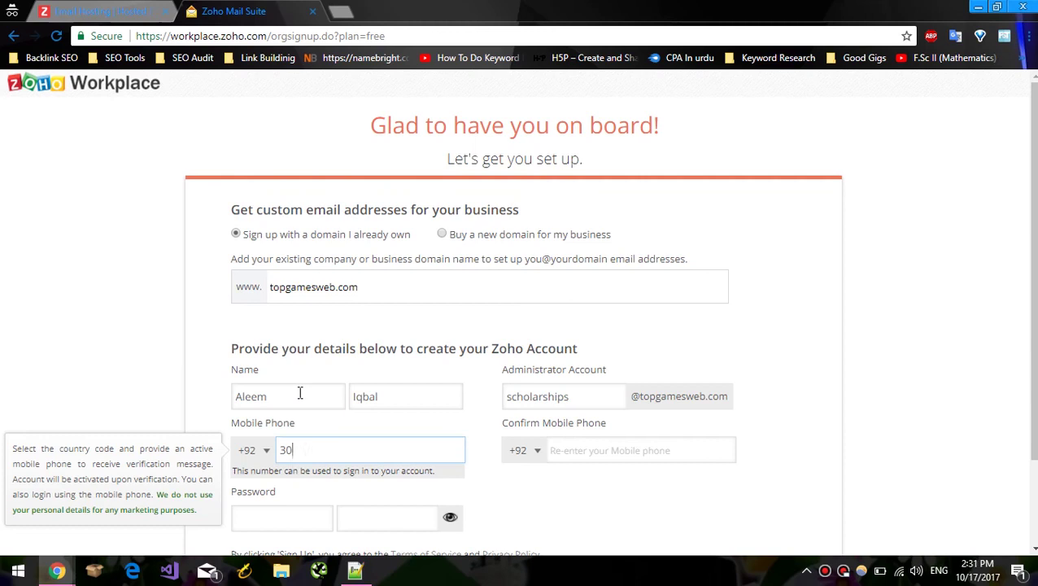
{"action": "key", "text": "Tab"}
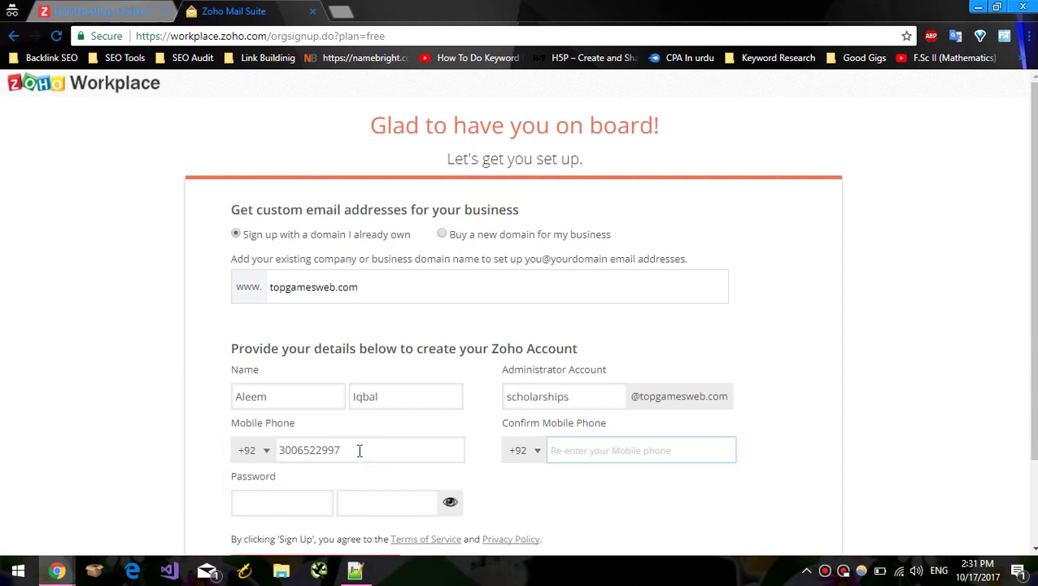
Step: Confirm the mobile number, enter and confirm the account password, and submit the sign-up form
{"action": "left_click", "coordinate": [360, 449]}
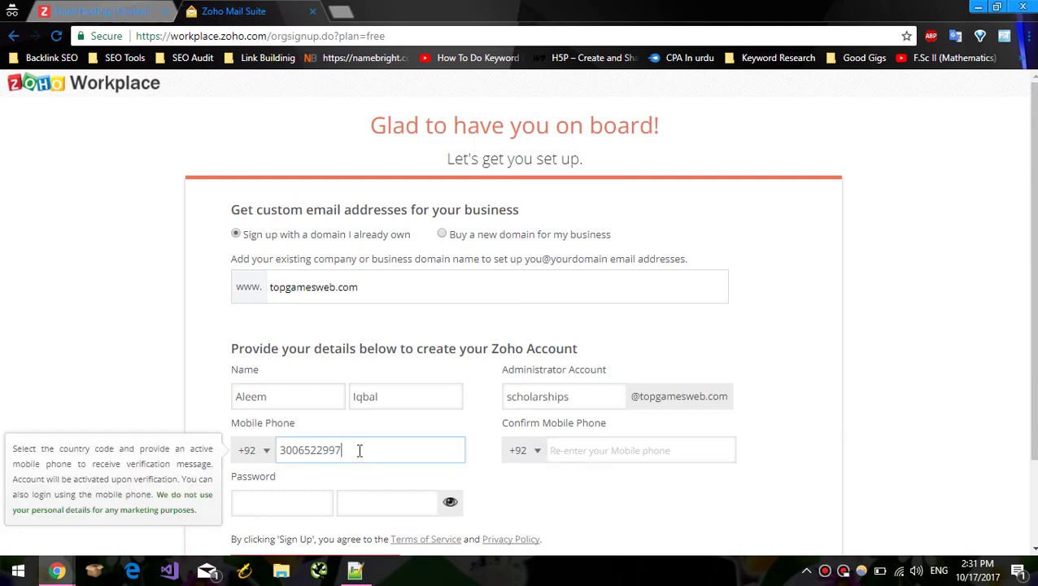
{"action": "double_click", "coordinate": [360, 449]}
{"action": "left_click", "coordinate": [571, 449]}
{"action": "left_click", "coordinate": [311, 491]}
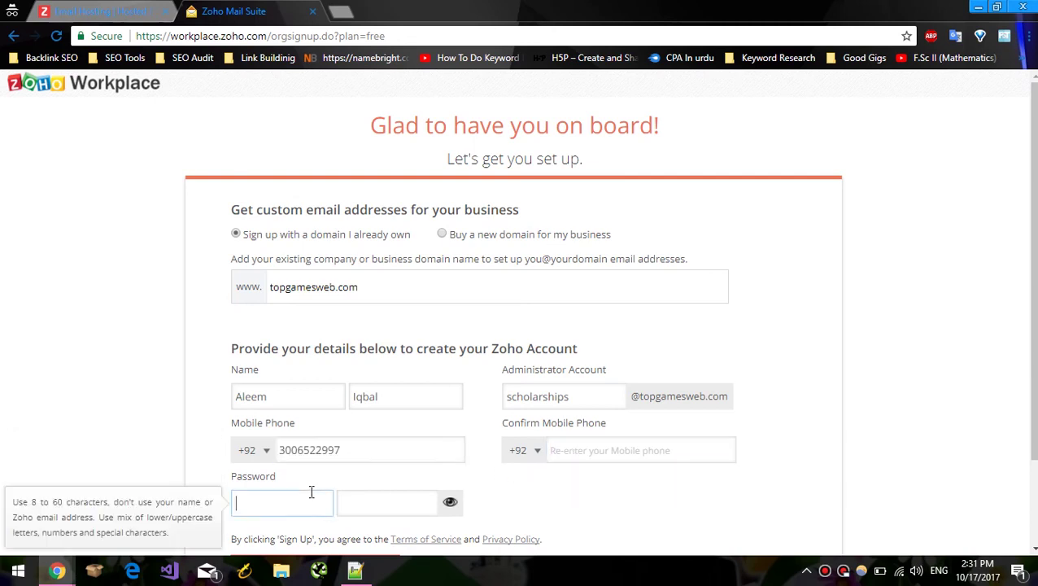
{"action": "left_click", "coordinate": [521, 451]}
{"action": "left_click", "coordinate": [607, 443]}
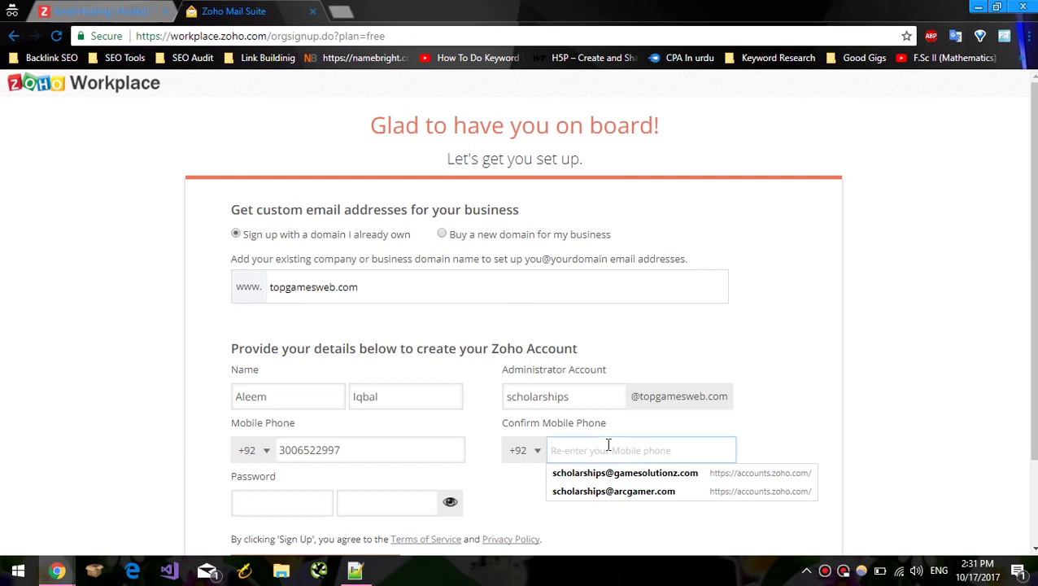
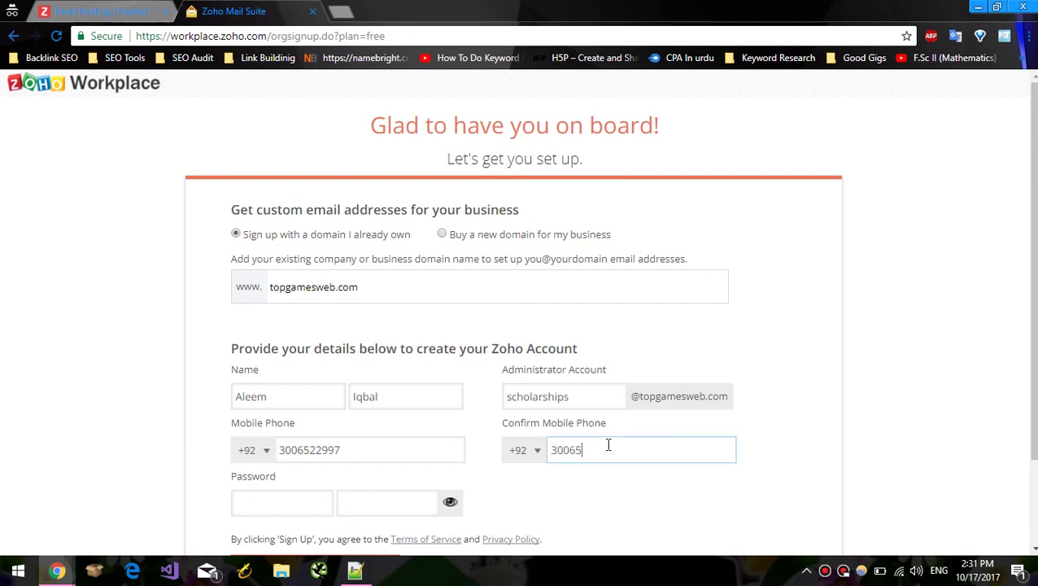
{"action": "key", "text": "Tab"}
{"action": "type", "text": "•••••••••"}
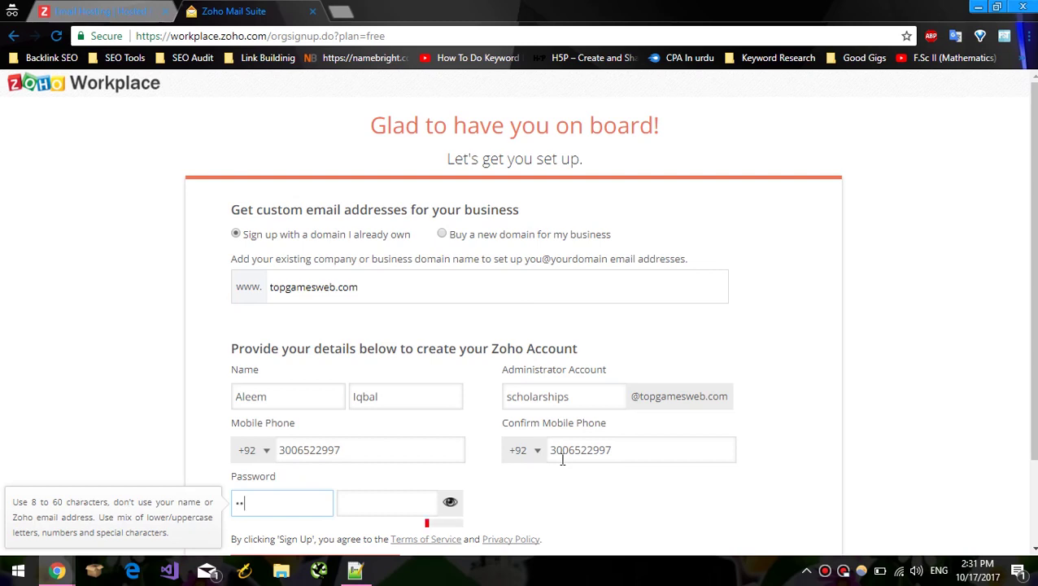
{"action": "key", "text": "Tab"}
{"action": "type", "text": "•••••••••"}
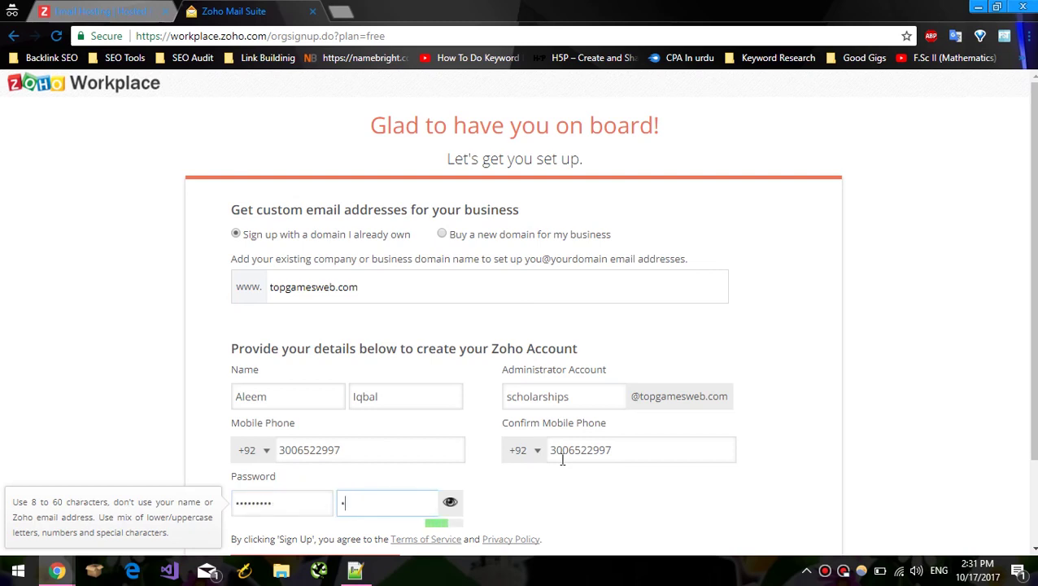
{"action": "scroll", "coordinate": [561, 460], "scroll_direction": "down", "scroll_amount": 3}
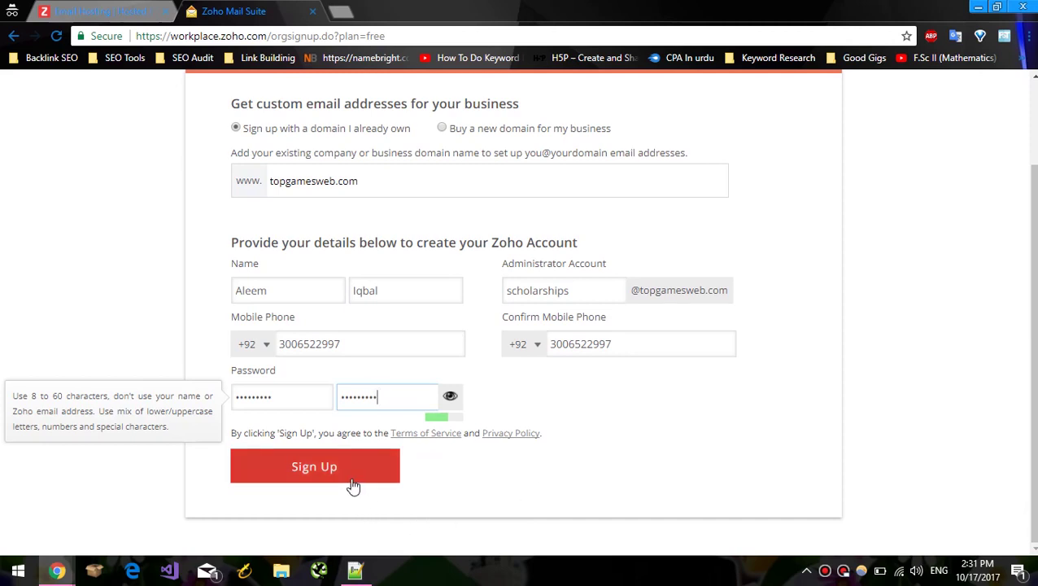
{"action": "left_click", "coordinate": [346, 485]}
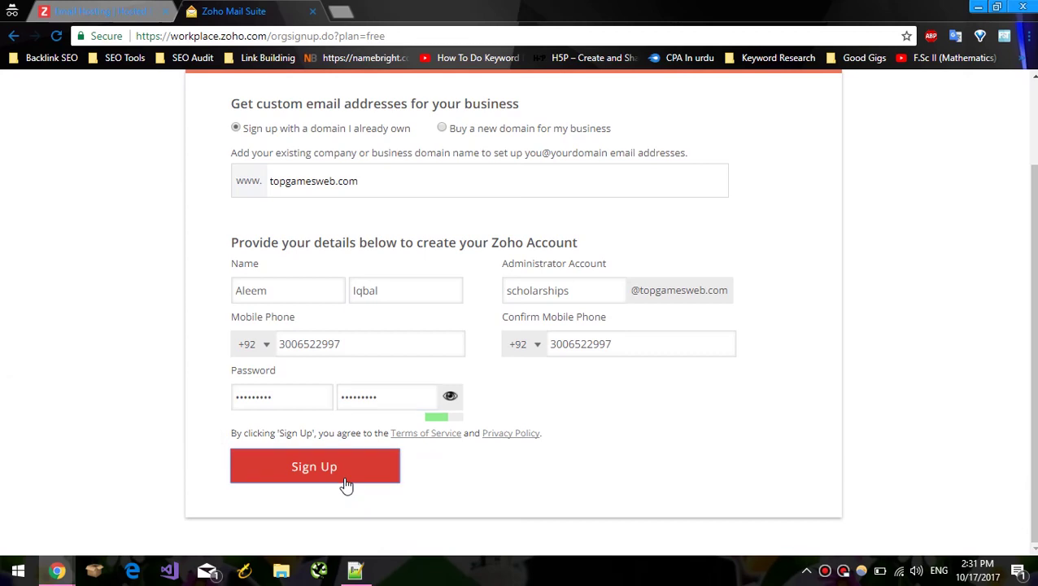
{"action": "left_click", "coordinate": [346, 485]}
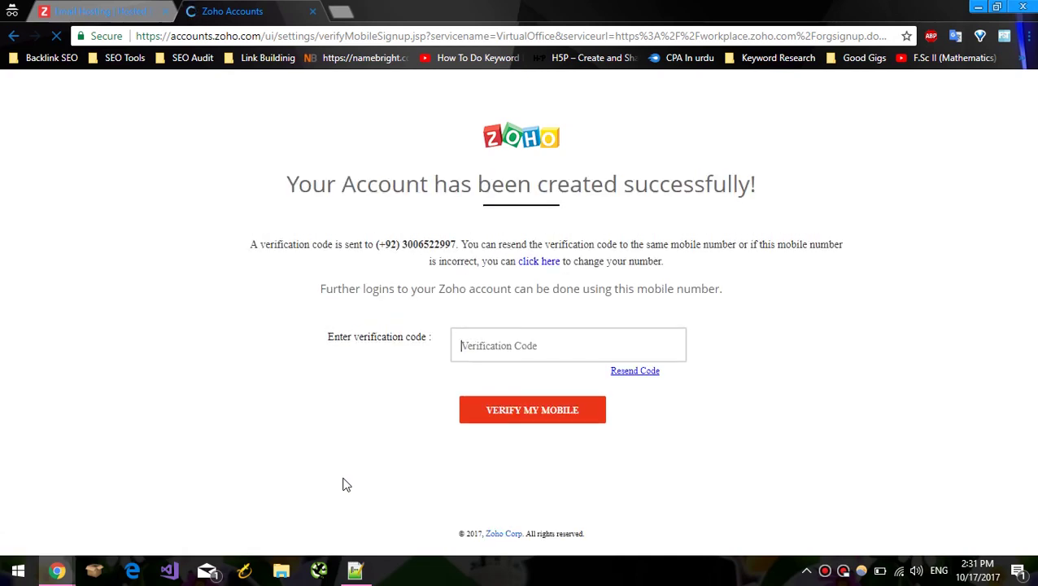
Step: Replace the verification mobile with a new Pakistan (+92) number and save it
{"action": "left_click", "coordinate": [544, 263]}
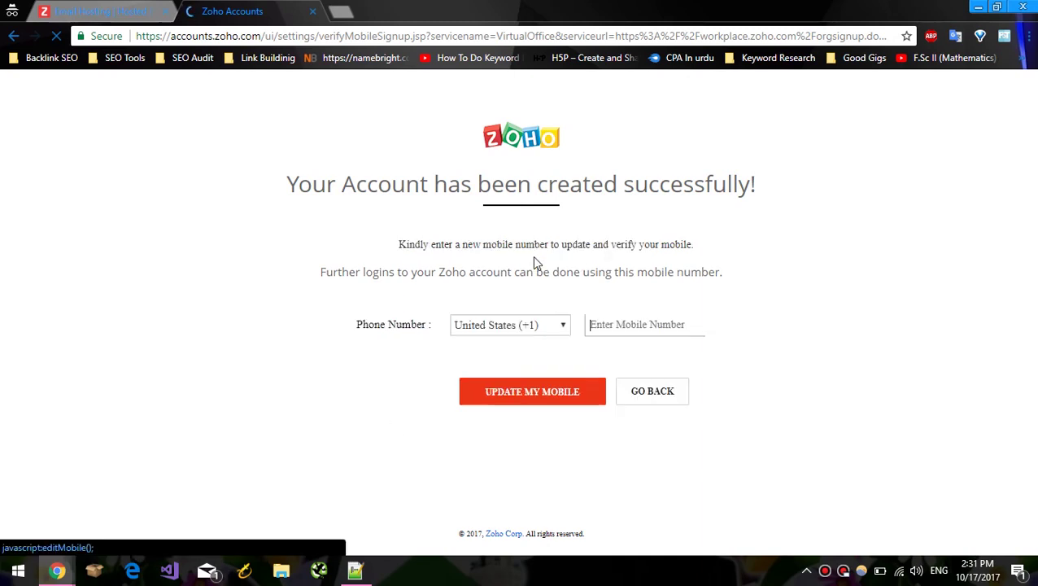
{"action": "left_click", "coordinate": [545, 330]}
{"action": "scroll", "coordinate": [545, 260], "scroll_direction": "down", "scroll_amount": 4}
{"action": "scroll", "coordinate": [544, 260], "scroll_direction": "up", "scroll_amount": 20}
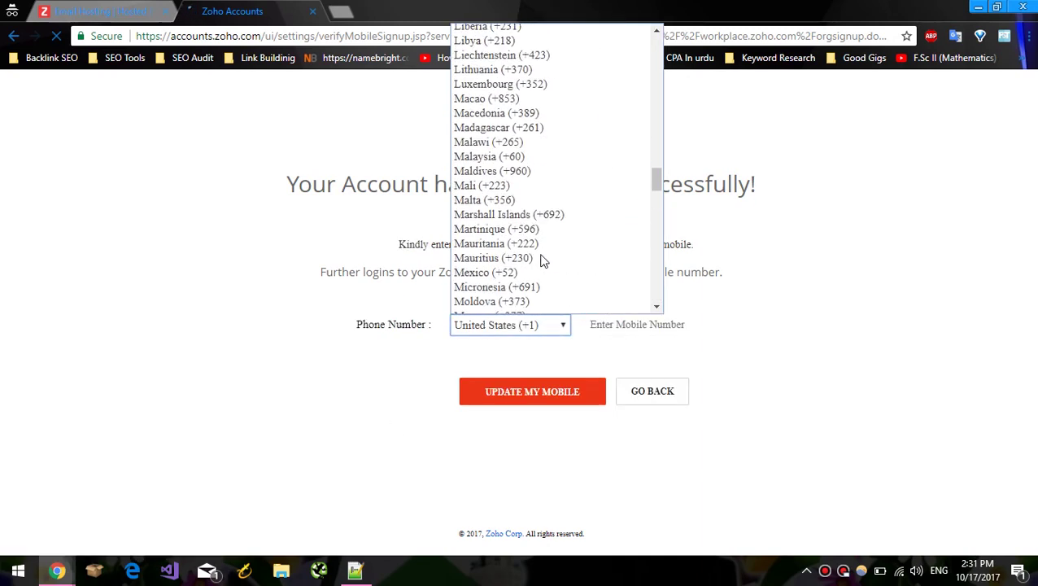
{"action": "scroll", "coordinate": [544, 260], "scroll_direction": "up", "scroll_amount": 8}
{"action": "key", "text": "p"}
{"action": "key", "text": "Return"}
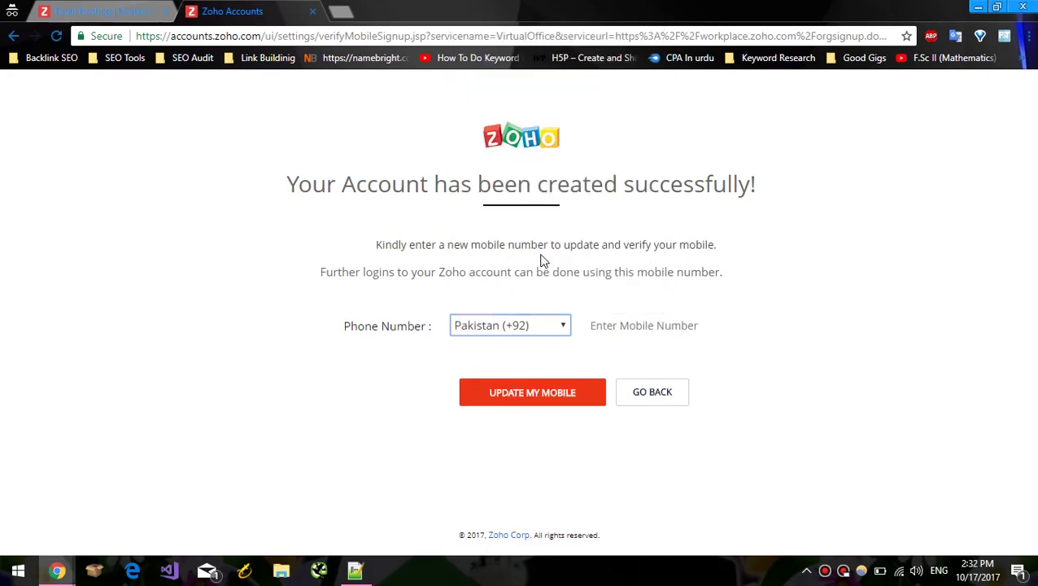
{"action": "key", "text": "Tab"}
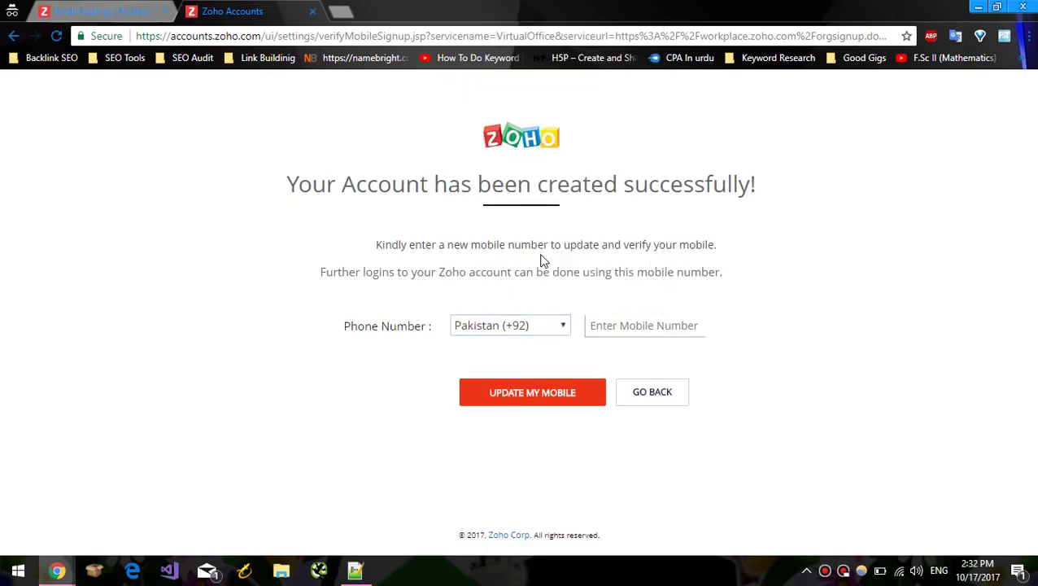
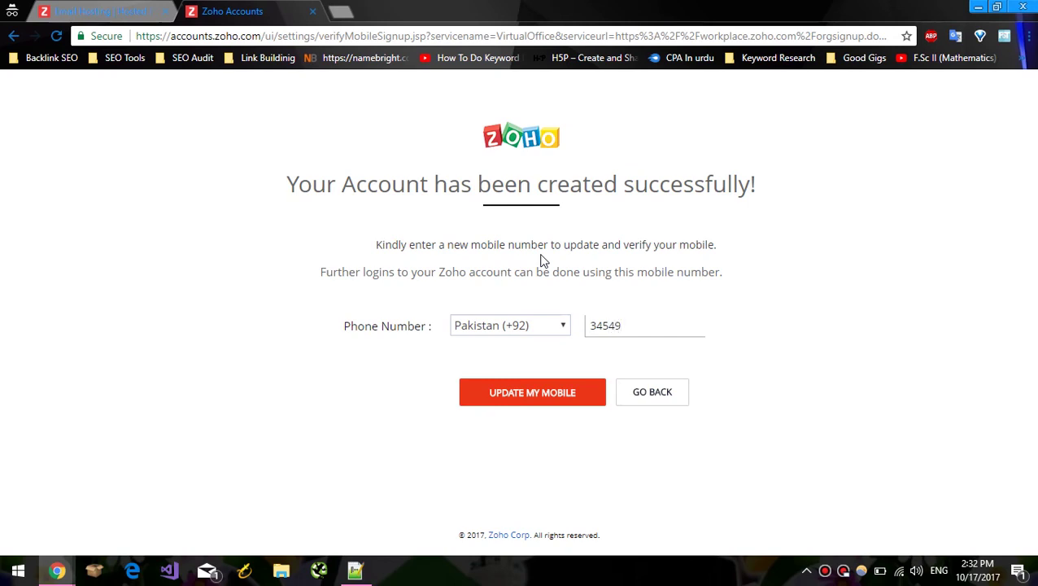
{"action": "left_click", "coordinate": [566, 390]}
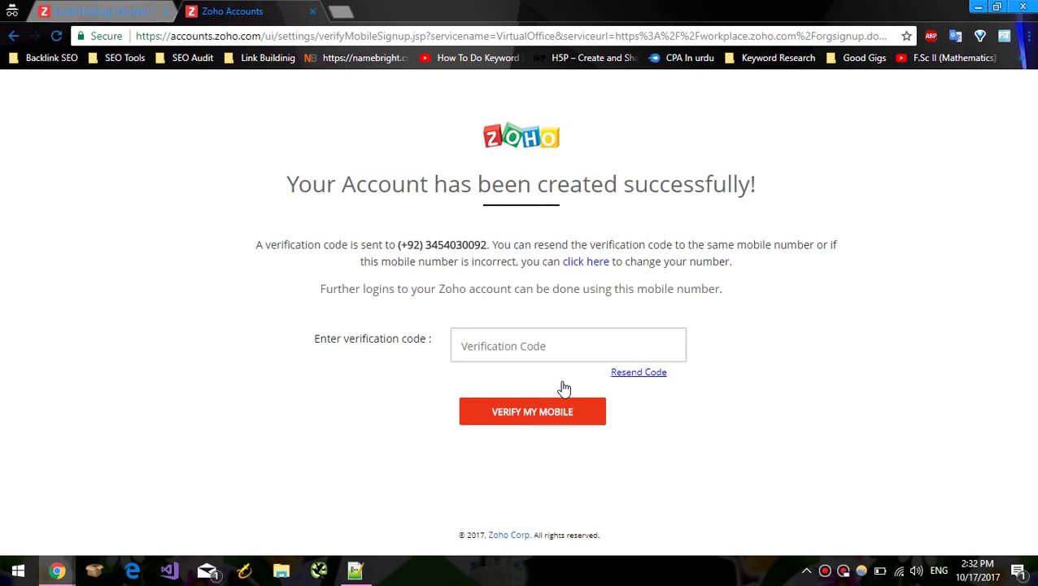
Step: Resend the SMS code, enter the received verification code and verify the mobile number
{"action": "left_click", "coordinate": [620, 377]}
{"action": "left_click", "coordinate": [545, 350]}
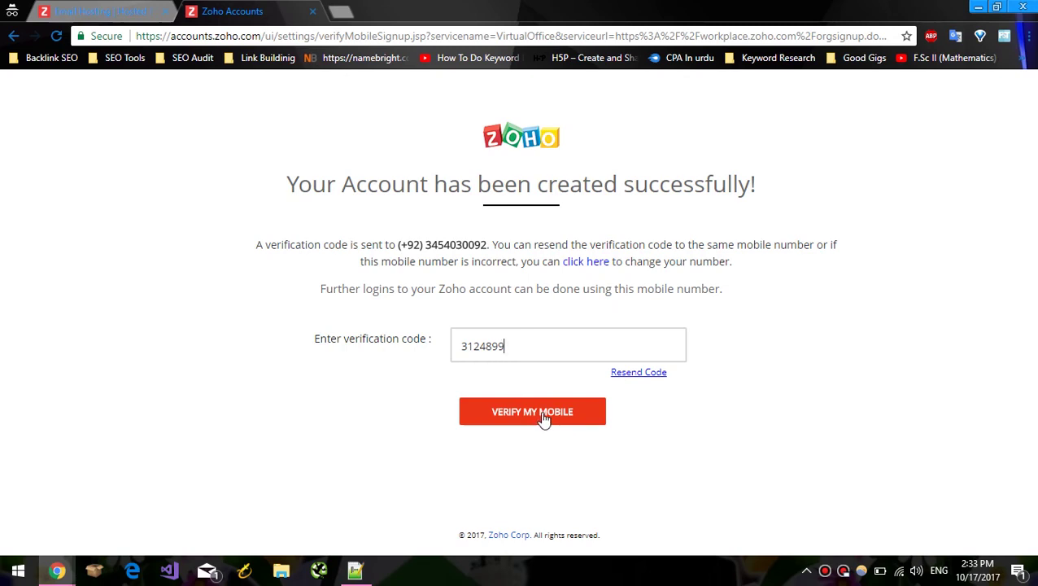
{"action": "left_click", "coordinate": [544, 417]}
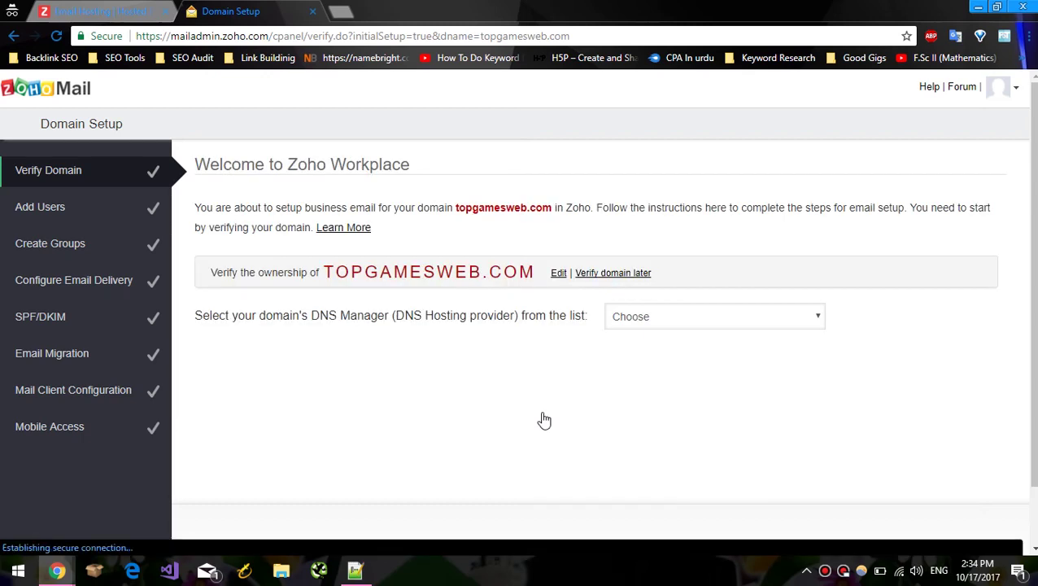
Step: Choose Others as the DNS manager and copy the CNAME record's zb code
{"action": "left_click", "coordinate": [646, 315]}
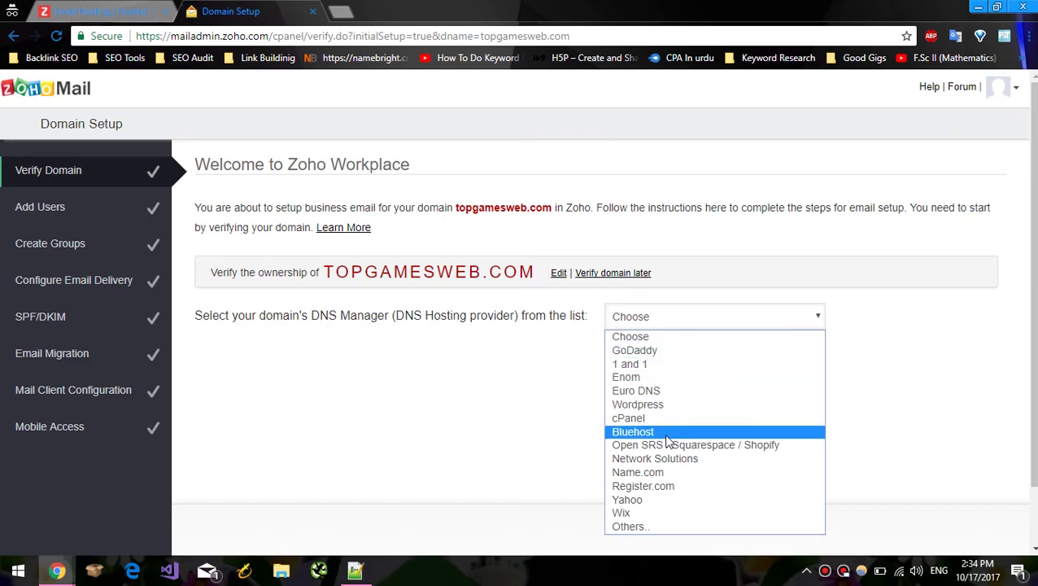
{"action": "left_click", "coordinate": [674, 527]}
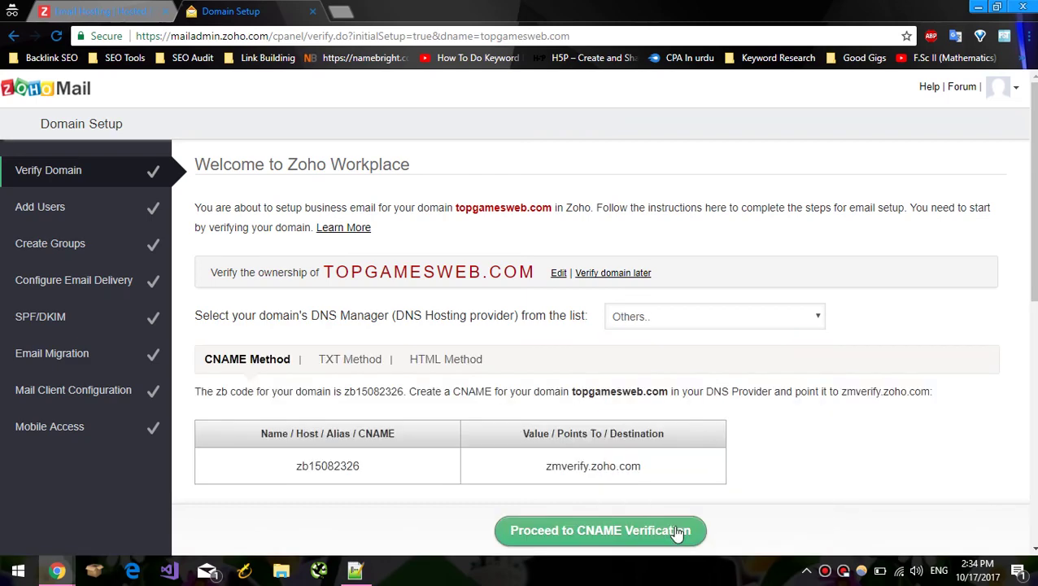
{"action": "scroll", "coordinate": [643, 452], "scroll_direction": "down", "scroll_amount": 1}
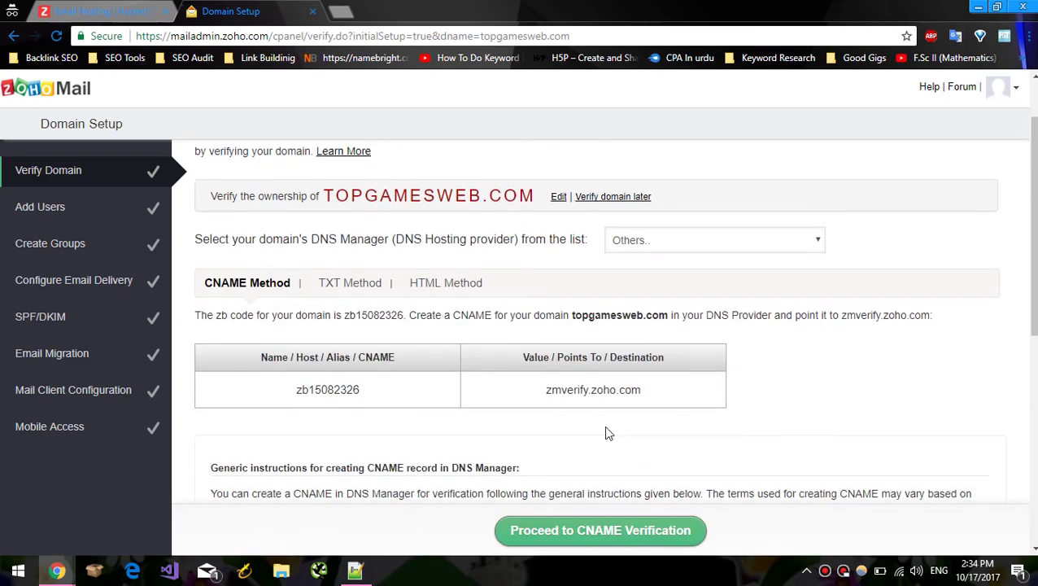
{"action": "double_click", "coordinate": [331, 391]}
{"action": "key", "text": "ctrl+c"}
{"action": "key", "text": "alt+Tab"}
{"action": "key", "text": "ctrl+t"}
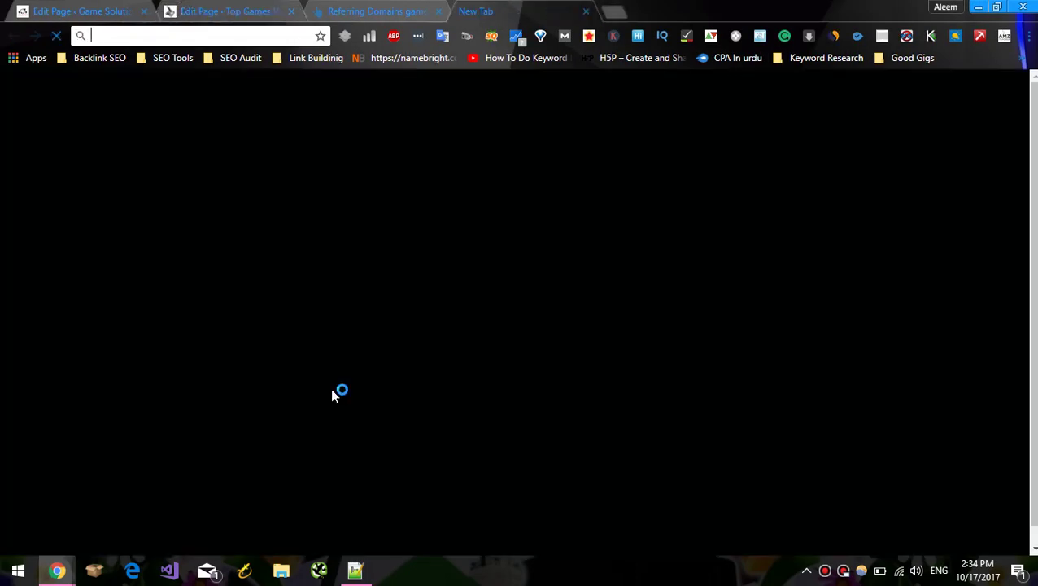
Step: Load cloudflare.com in the new tab
{"action": "type", "text": "d"}
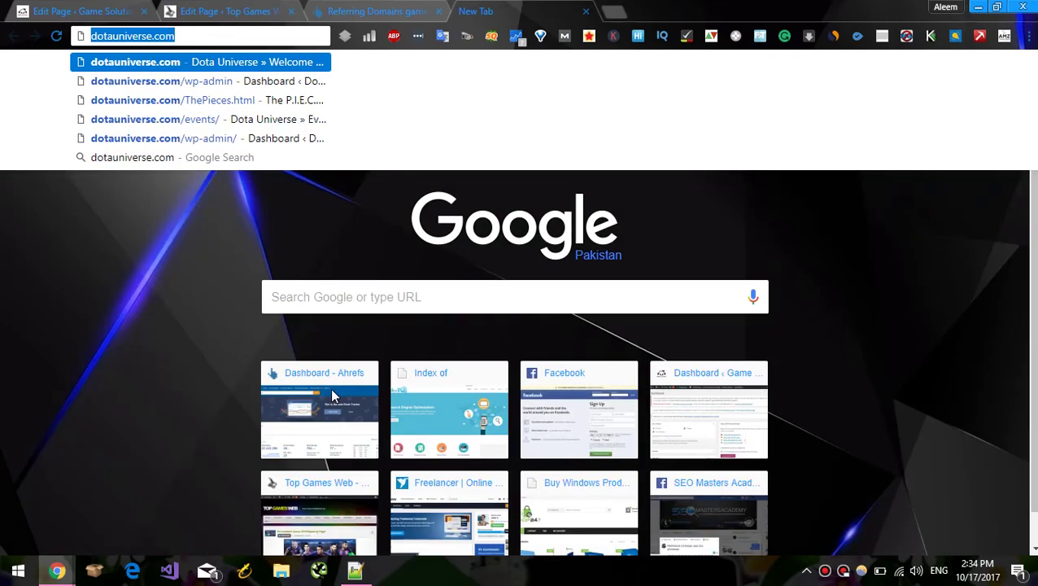
{"action": "key", "text": "BackSpace"}
{"action": "type", "text": "cloudfl"}
{"action": "key", "text": "Return"}
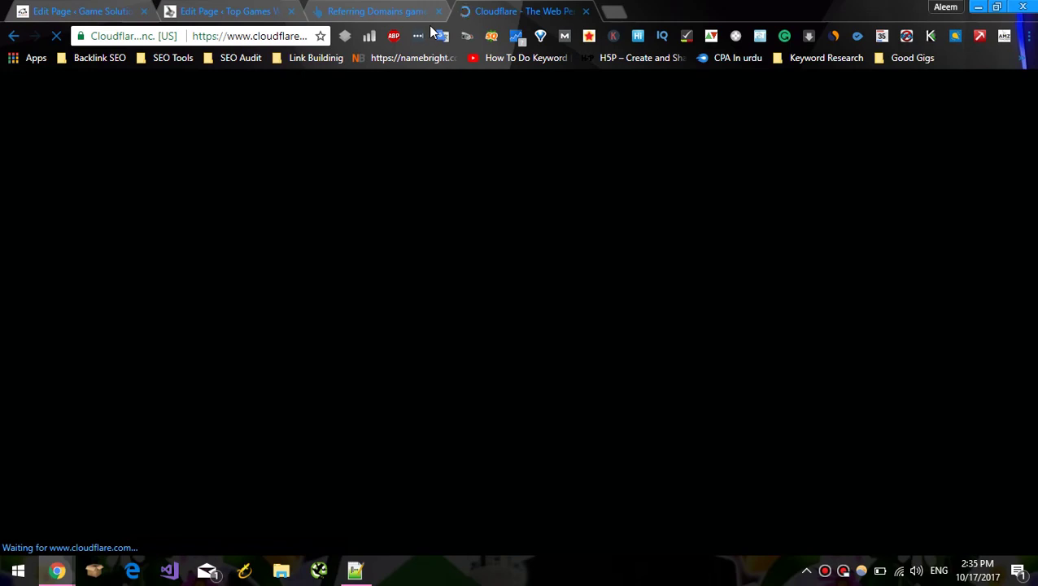
Step: Open the theblankpagepk.com site's overview in Cloudflare
{"action": "key", "text": "alt+Tab"}
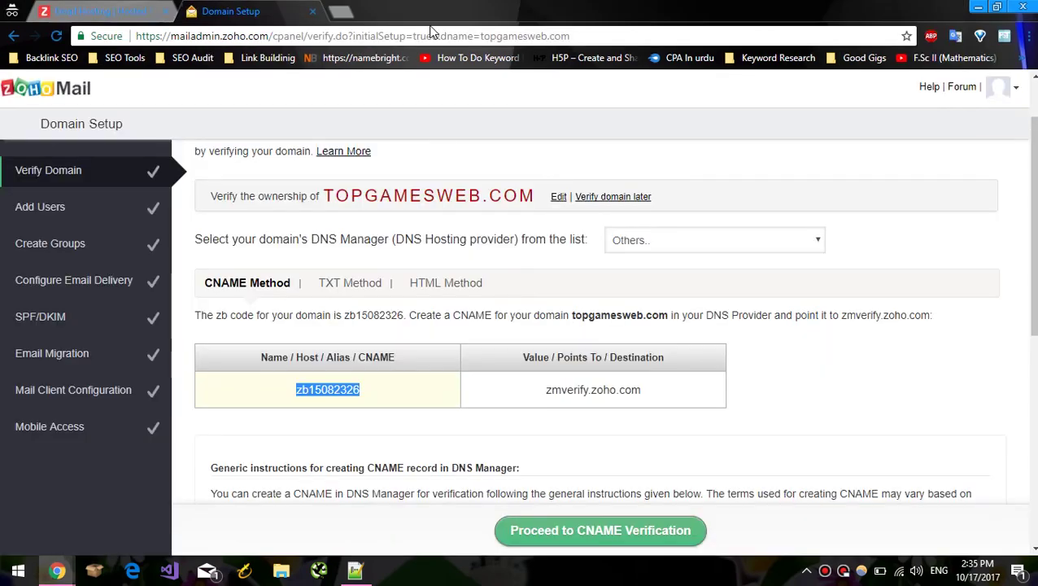
{"action": "scroll", "coordinate": [412, 112], "scroll_direction": "down", "scroll_amount": 2}
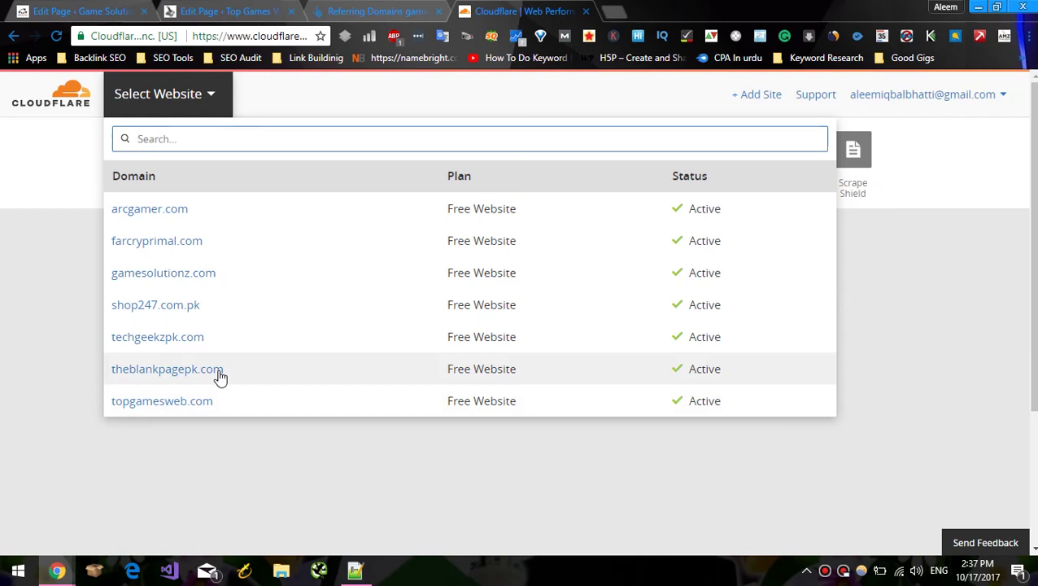
{"action": "left_click", "coordinate": [167, 368]}
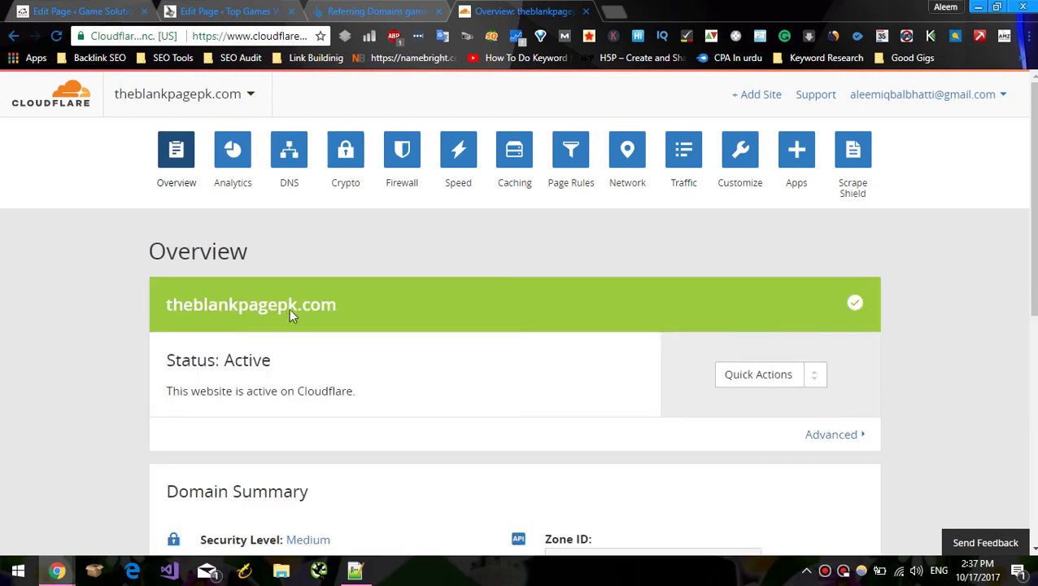
{"action": "scroll", "coordinate": [332, 354], "scroll_direction": "down", "scroll_amount": 3}
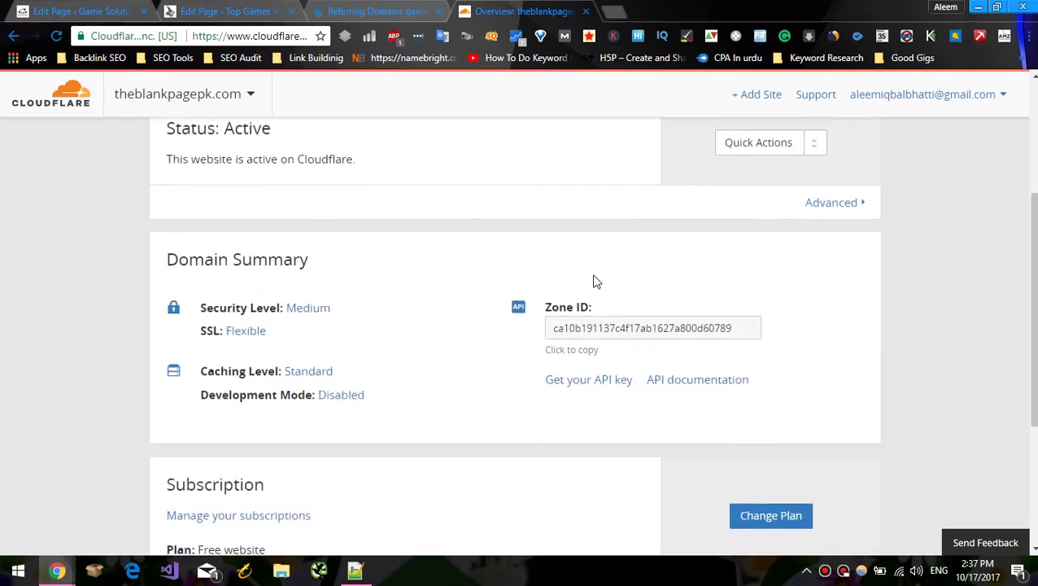
{"action": "scroll", "coordinate": [594, 281], "scroll_direction": "down", "scroll_amount": 3}
{"action": "scroll", "coordinate": [594, 281], "scroll_direction": "up", "scroll_amount": 6}
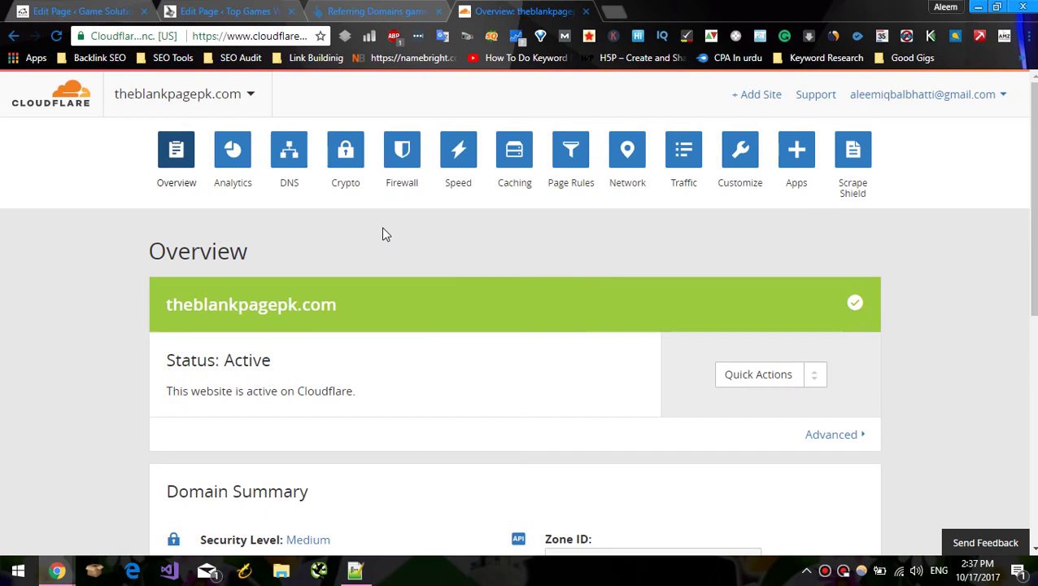
Step: Fill in a new CNAME DNS record: name zb15082326, target zmverify.zoho.com
{"action": "left_click", "coordinate": [288, 163]}
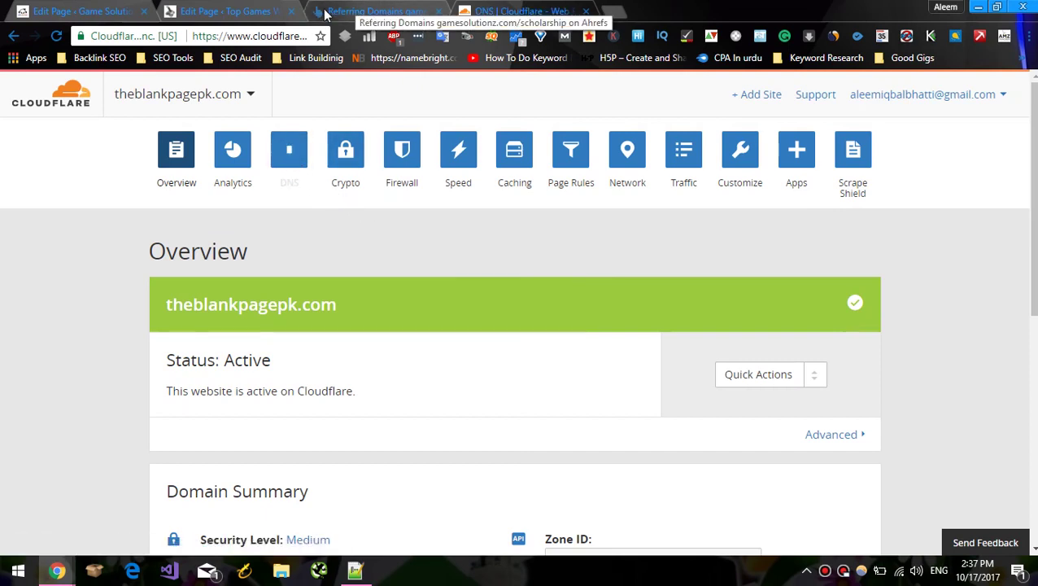
{"action": "key", "text": "alt+Tab"}
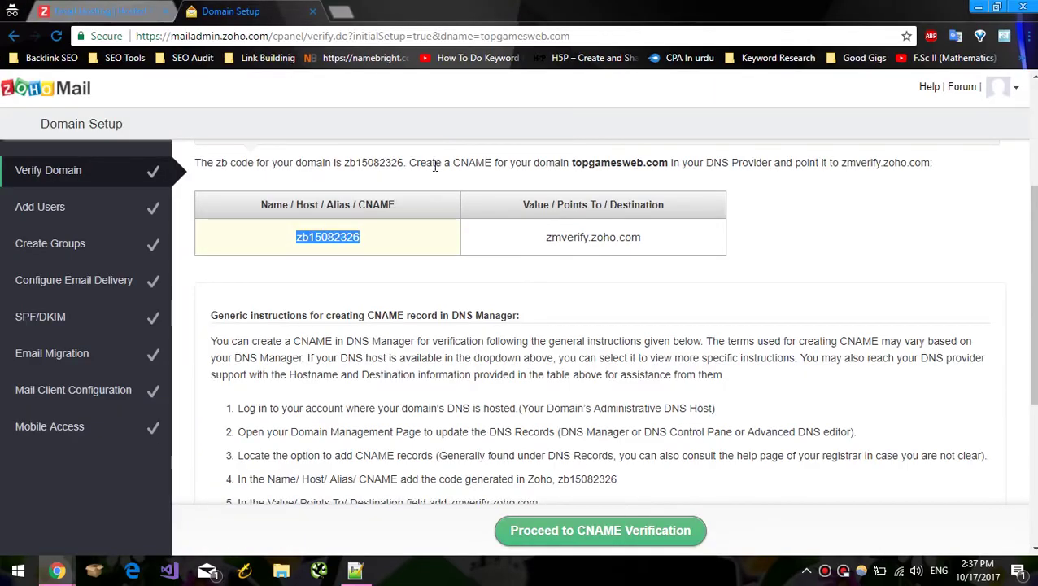
{"action": "key", "text": "alt+Tab"}
{"action": "key", "text": "alt+Tab"}
{"action": "key", "text": "alt+Tab"}
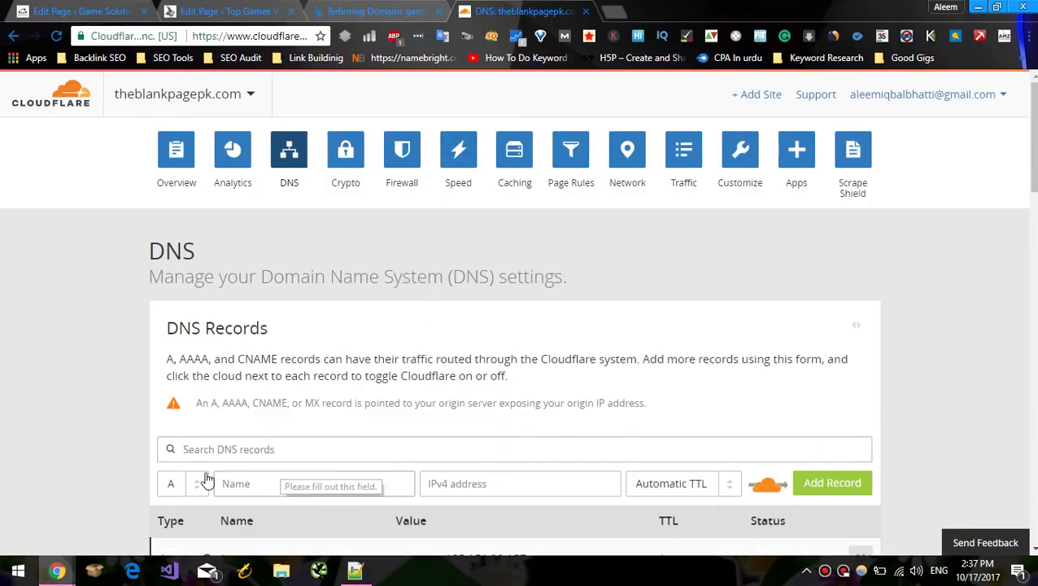
{"action": "left_click", "coordinate": [189, 485]}
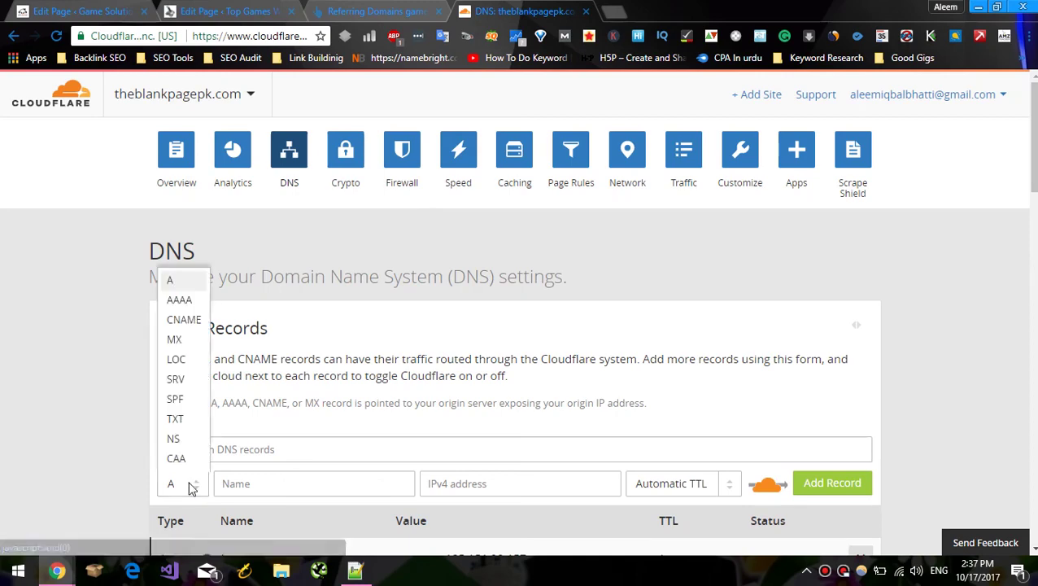
{"action": "left_click", "coordinate": [184, 320]}
{"action": "key", "text": "ctrl+v"}
{"action": "key", "text": "alt+Tab"}
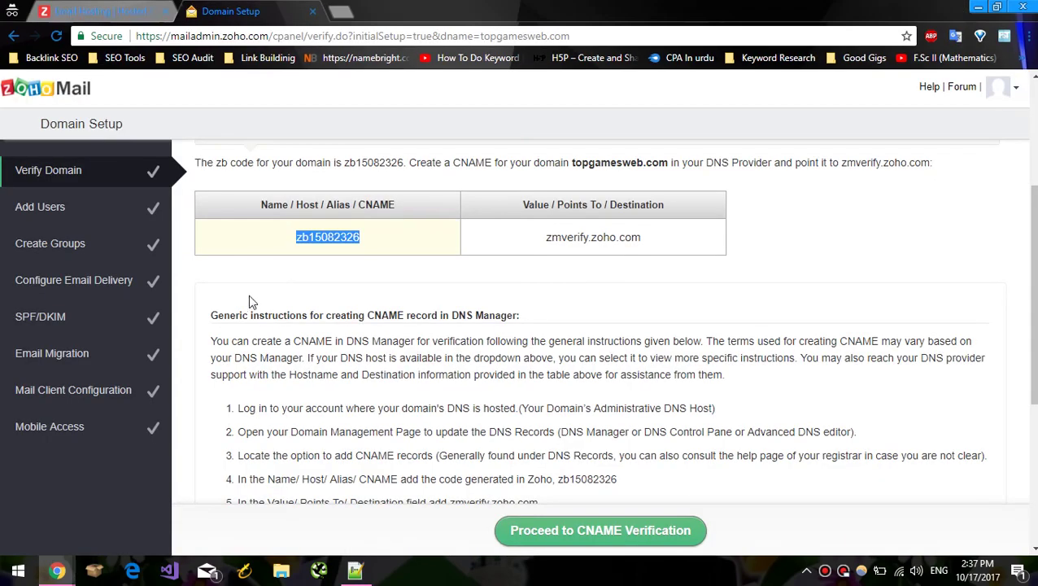
{"action": "left_click_drag", "start_coordinate": [533, 237], "coordinate": [706, 227]}
{"action": "key", "text": "ctrl+c"}
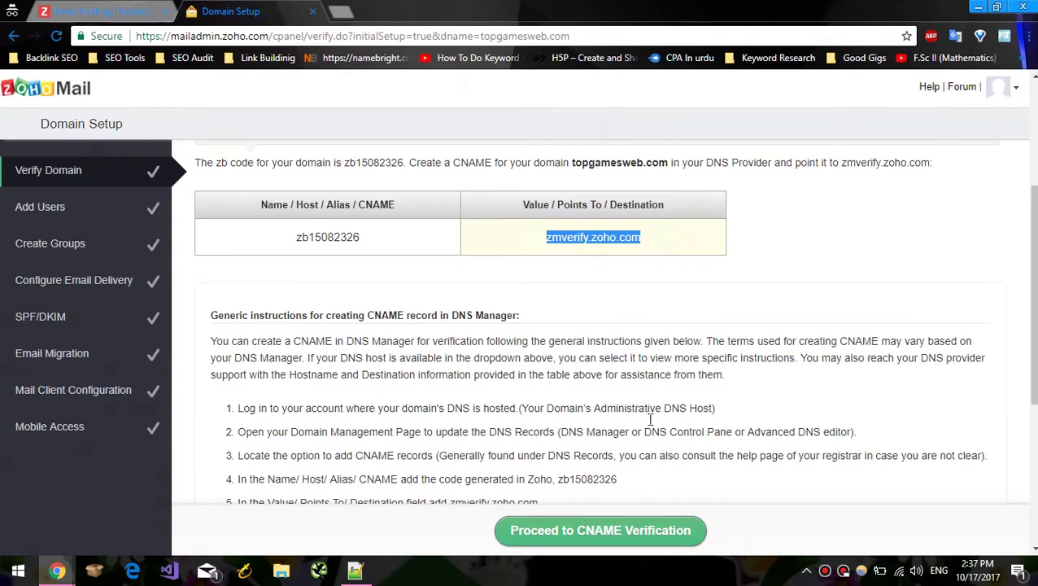
{"action": "key", "text": "alt+Tab"}
{"action": "left_click", "coordinate": [574, 491]}
{"action": "key", "text": "ctrl+v"}
Step: Save the zb15082326 CNAME record in Cloudflare DNS
{"action": "left_click", "coordinate": [834, 493]}
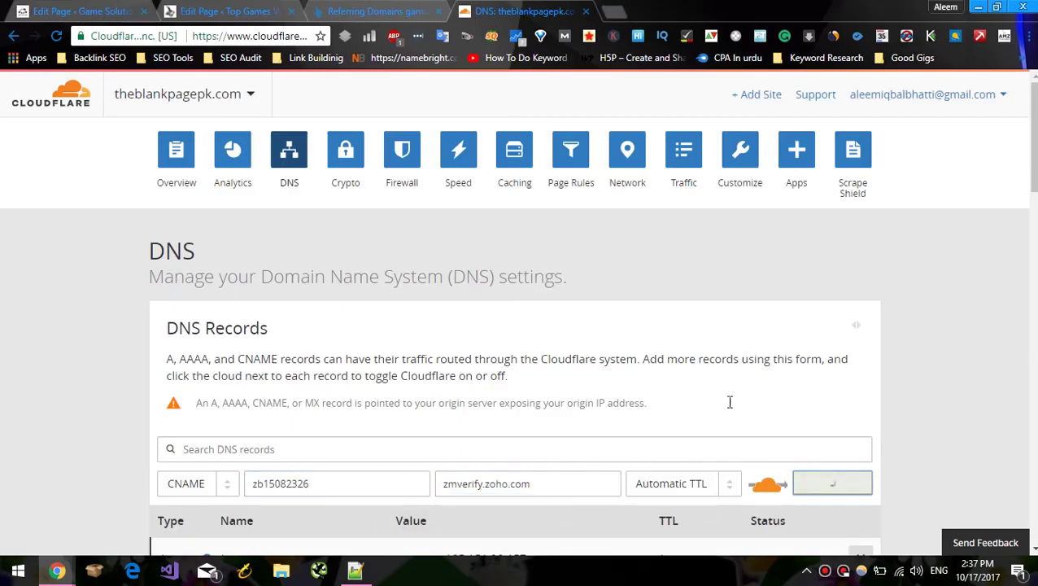
{"action": "scroll", "coordinate": [669, 358], "scroll_direction": "down", "scroll_amount": 2}
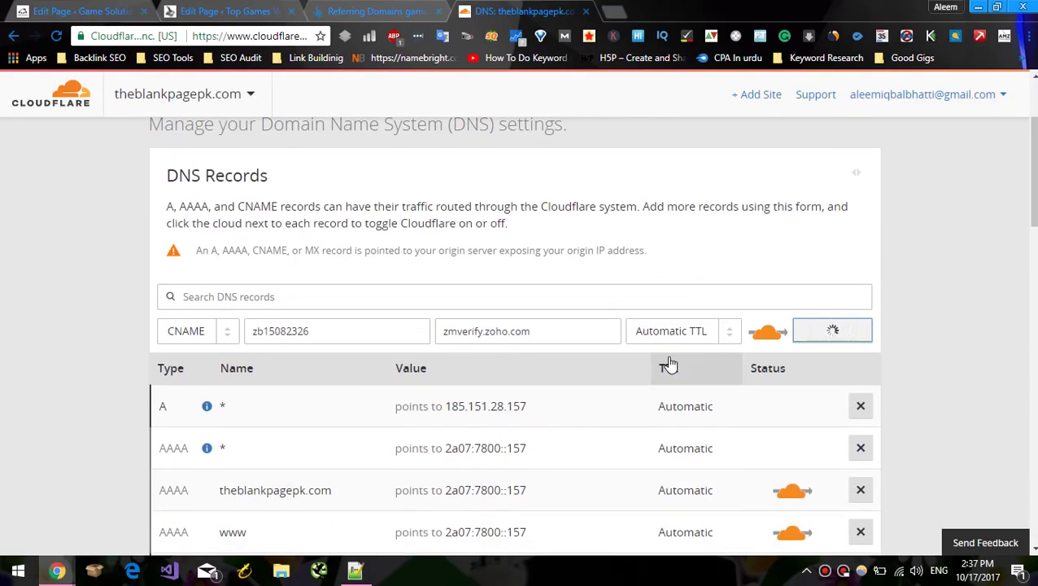
{"action": "scroll", "coordinate": [668, 362], "scroll_direction": "down", "scroll_amount": 7}
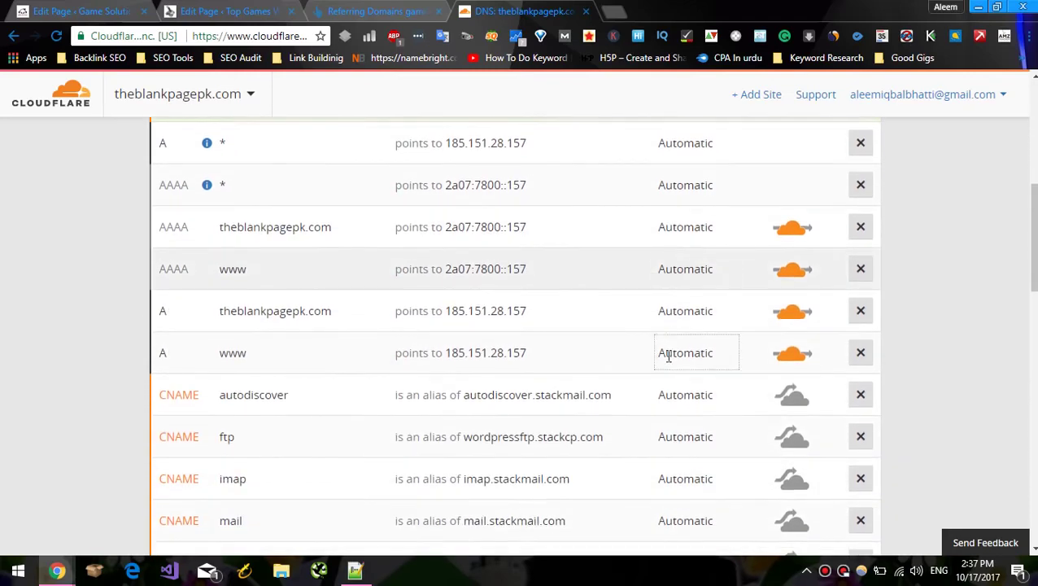
{"action": "scroll", "coordinate": [669, 356], "scroll_direction": "up", "scroll_amount": 1}
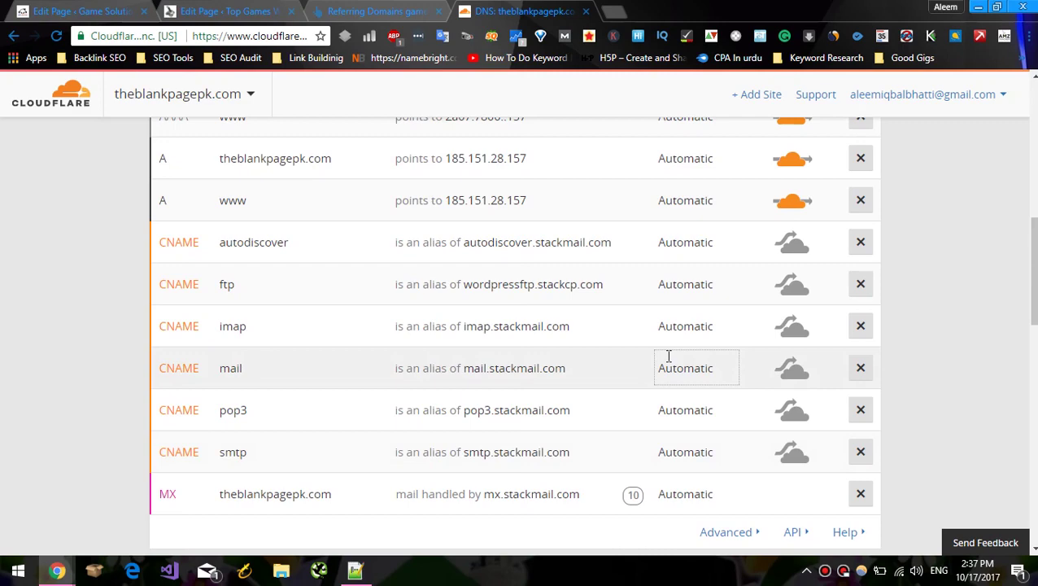
Step: Run Zoho's CNAME verification for topgamesweb.com, which reports no CNAME record found
{"action": "key", "text": "alt+Tab"}
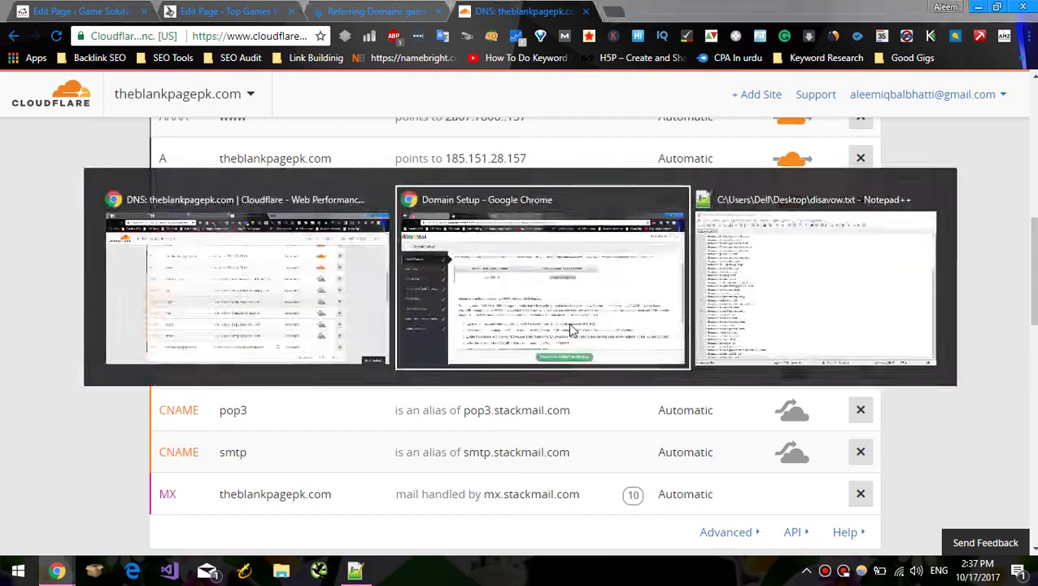
{"action": "scroll", "coordinate": [569, 328], "scroll_direction": "down", "scroll_amount": 3}
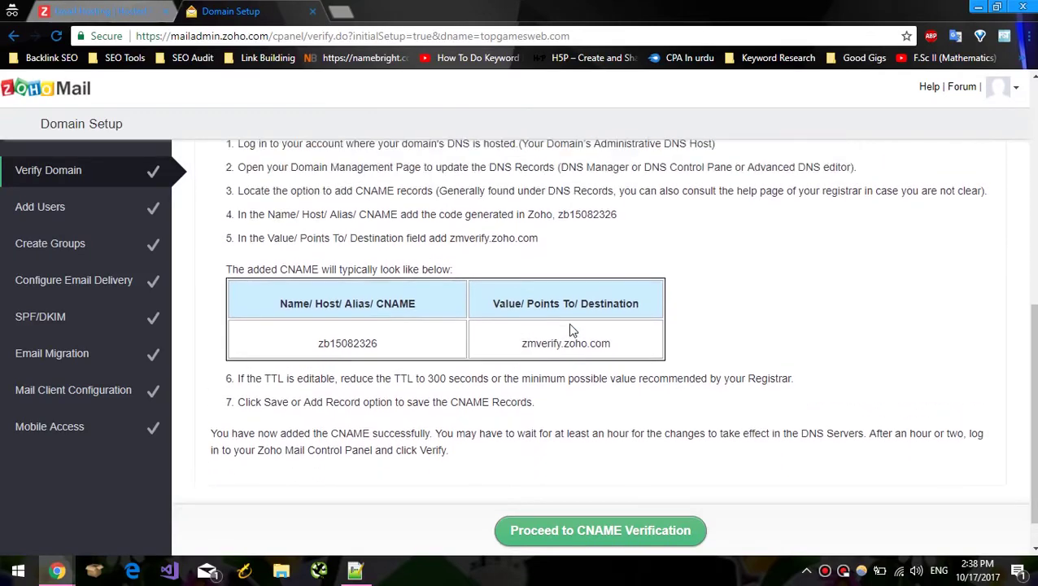
{"action": "scroll", "coordinate": [570, 328], "scroll_direction": "up", "scroll_amount": 4}
{"action": "left_click", "coordinate": [620, 530]}
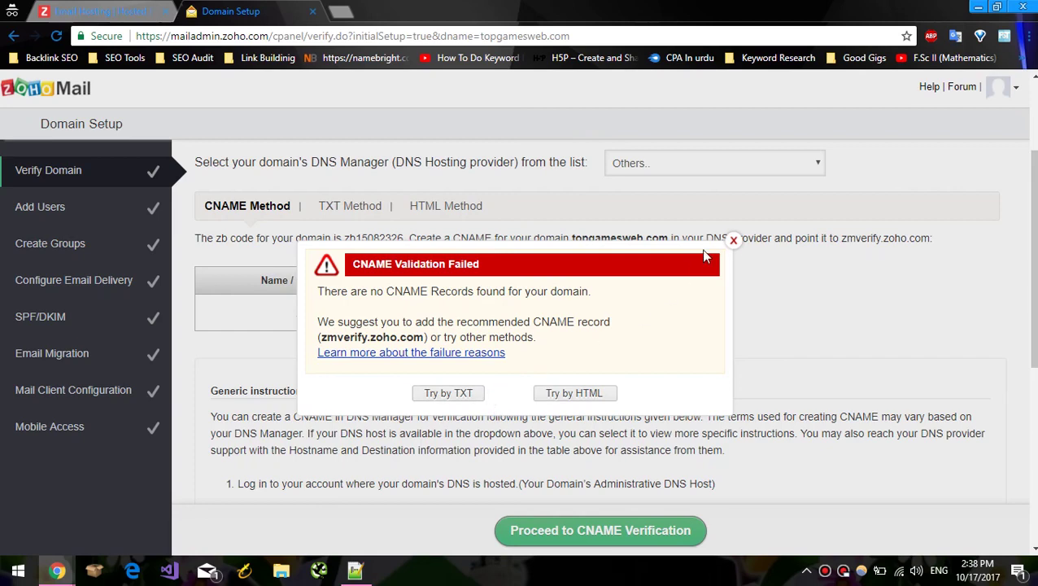
Step: Recheck the Cloudflare record and retry the Zoho CNAME verification, which fails again
{"action": "left_click", "coordinate": [733, 240]}
{"action": "key", "text": "alt+Tab"}
{"action": "scroll", "coordinate": [586, 439], "scroll_direction": "down", "scroll_amount": 2}
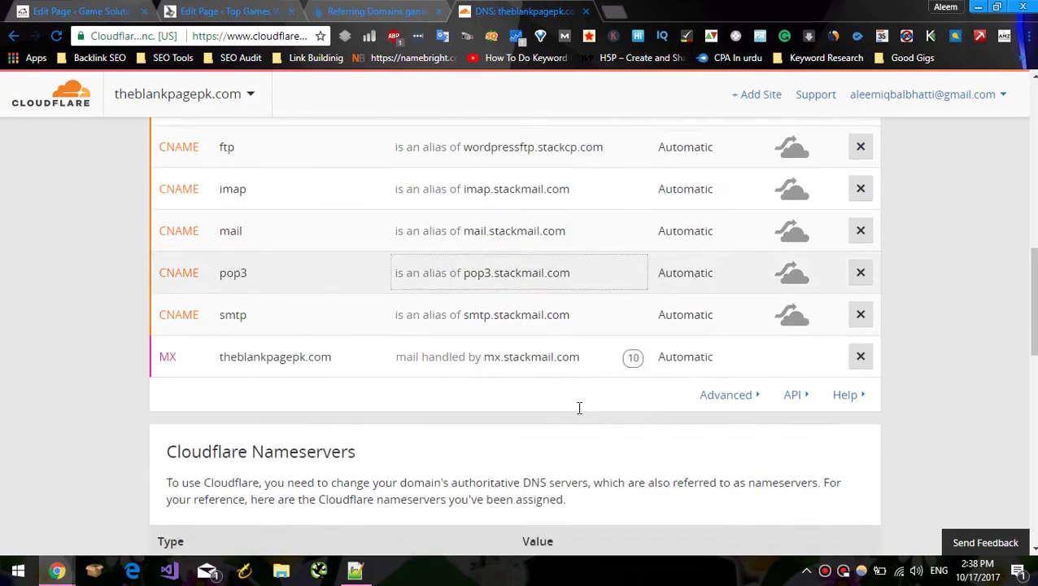
{"action": "scroll", "coordinate": [579, 408], "scroll_direction": "up", "scroll_amount": 8}
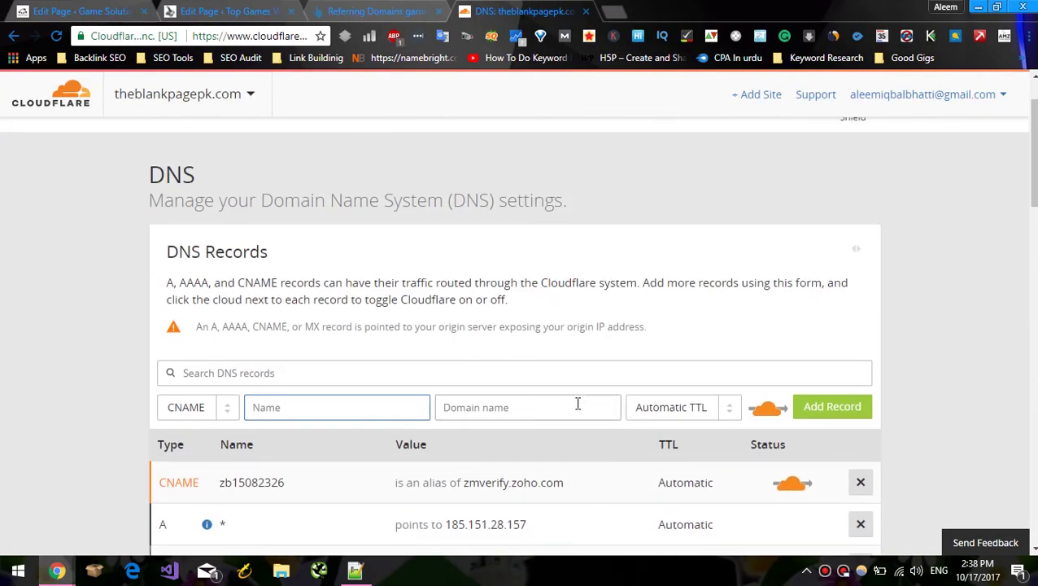
{"action": "key", "text": "alt+Tab"}
{"action": "key", "text": "alt+Tab"}
{"action": "key", "text": "alt+Tab"}
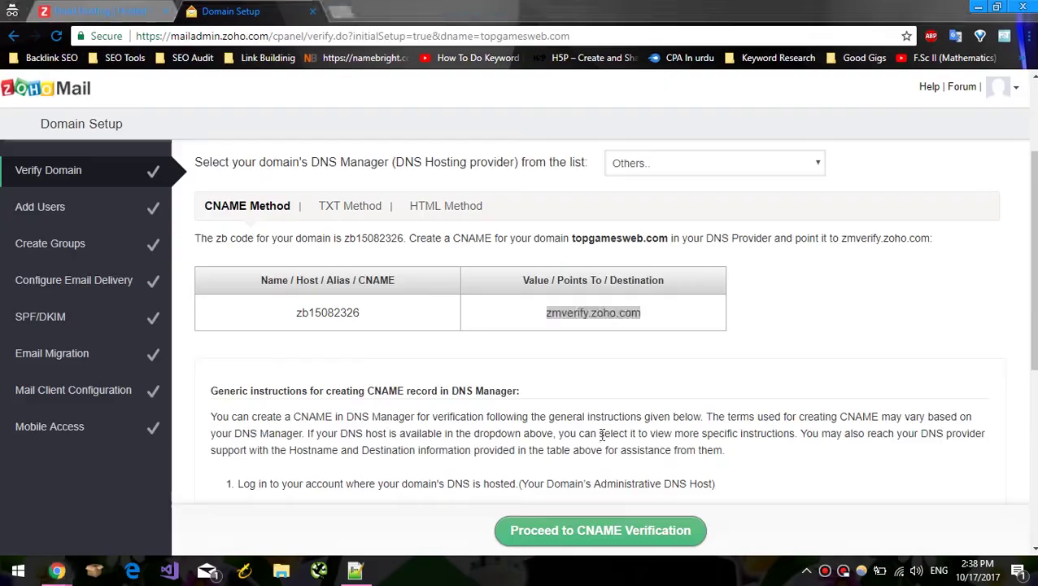
{"action": "left_click", "coordinate": [611, 530]}
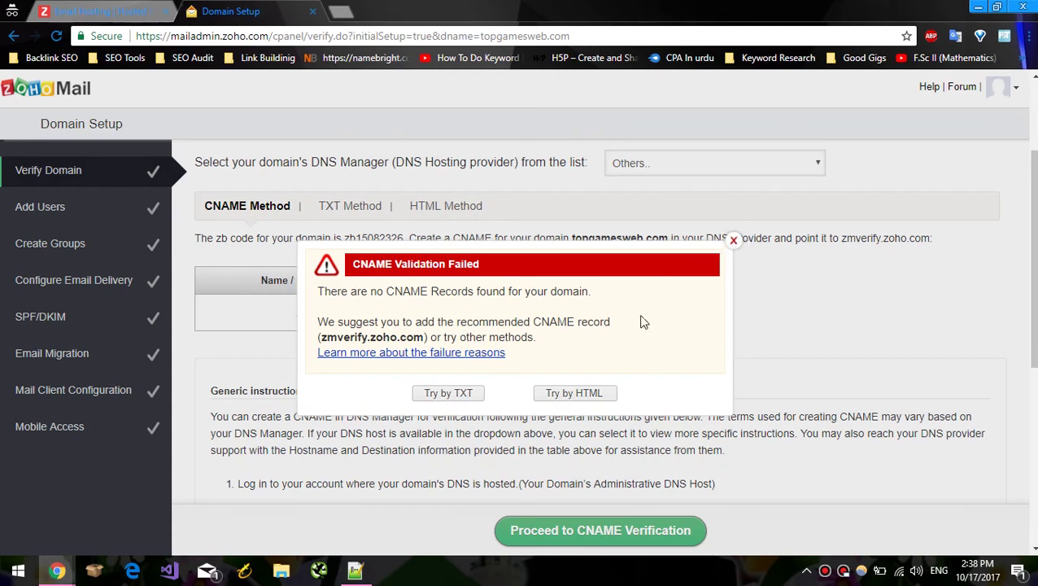
{"action": "left_click", "coordinate": [731, 242]}
{"action": "scroll", "coordinate": [504, 259], "scroll_direction": "down", "scroll_amount": 3}
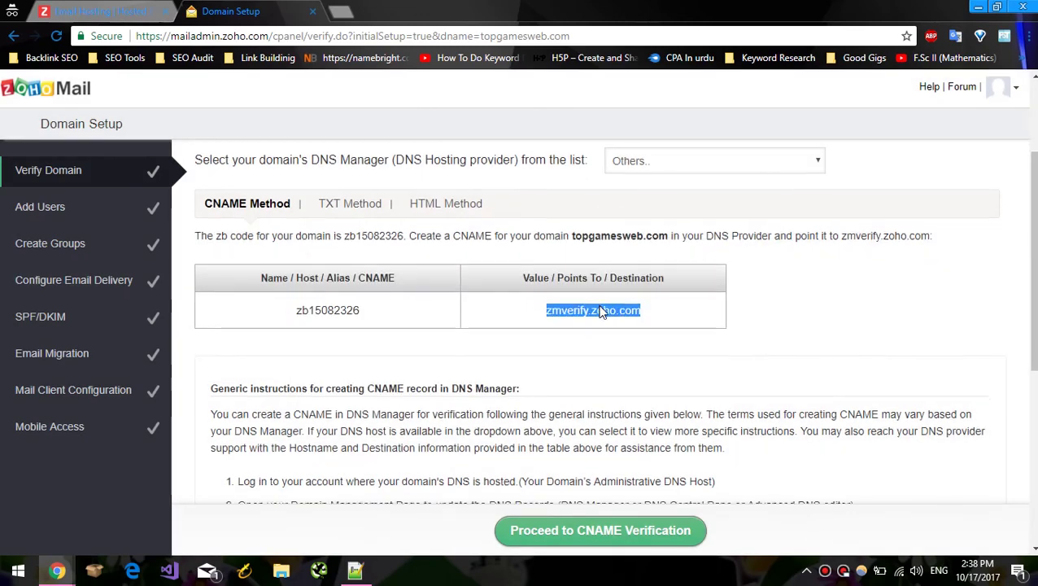
{"action": "scroll", "coordinate": [505, 258], "scroll_direction": "up", "scroll_amount": 3}
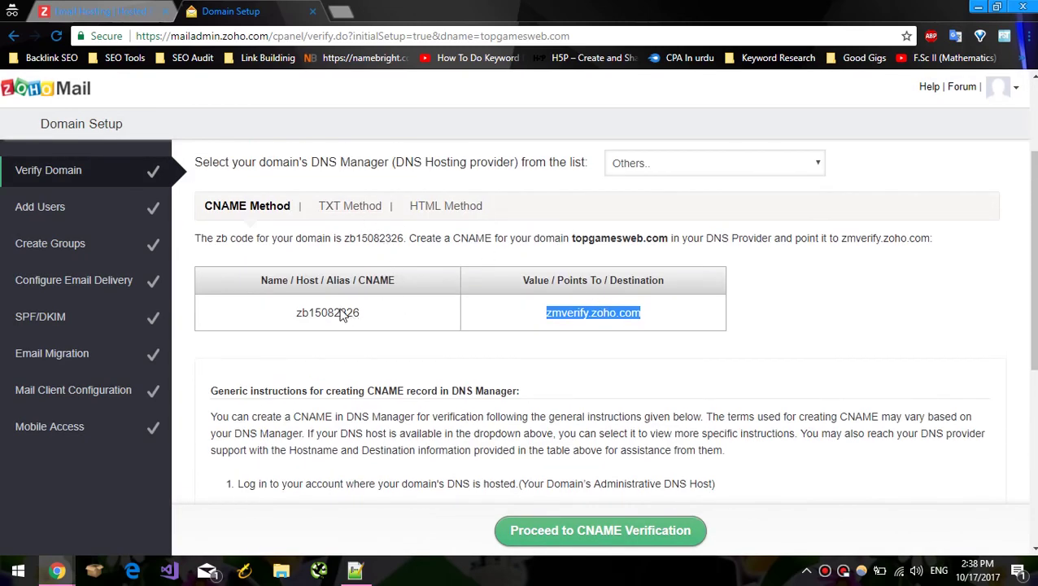
Step: Check the CNAME target zmverify.zoho.com, then copy the name zb15082326 into a new tab
{"action": "key", "text": "alt+Tab"}
{"action": "scroll", "coordinate": [342, 314], "scroll_direction": "down", "scroll_amount": 2}
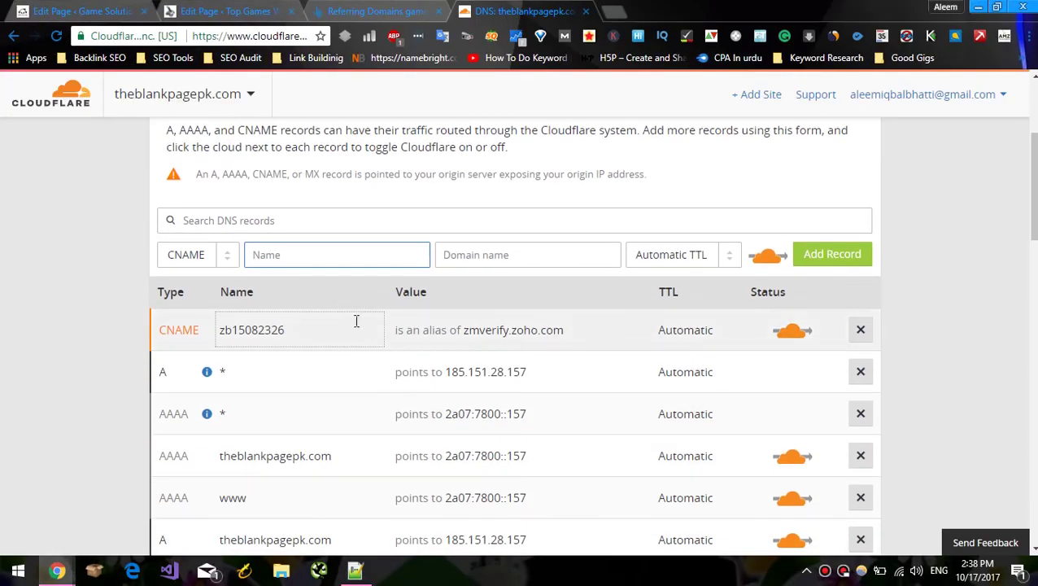
{"action": "left_click", "coordinate": [502, 329]}
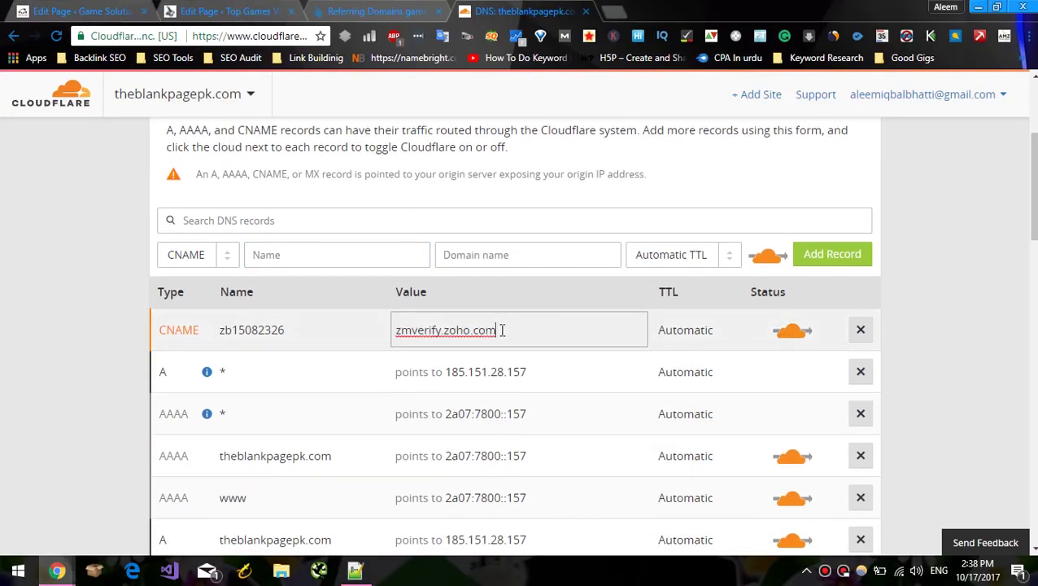
{"action": "triple_click", "coordinate": [502, 329]}
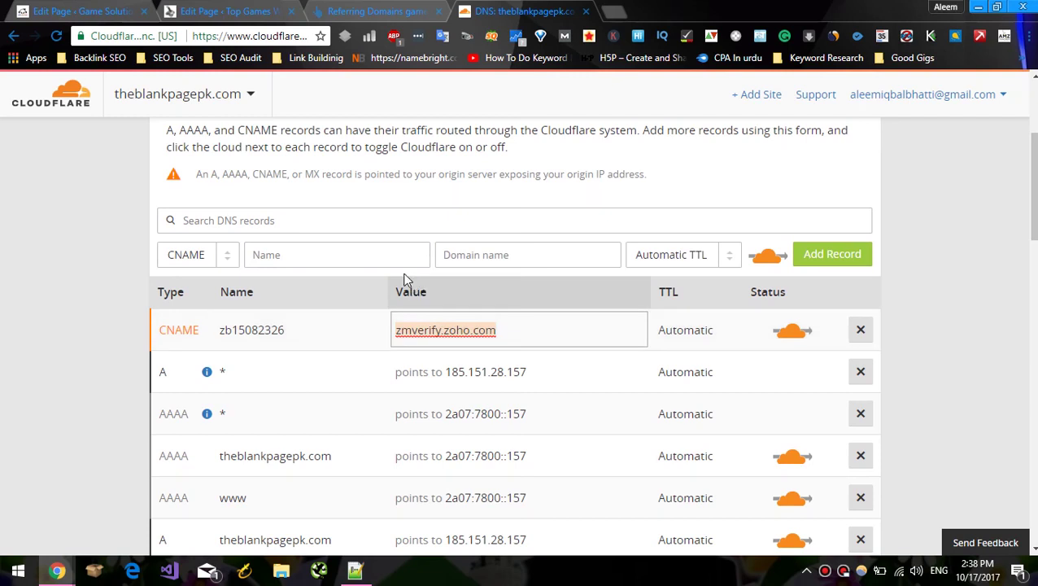
{"action": "left_click", "coordinate": [341, 326]}
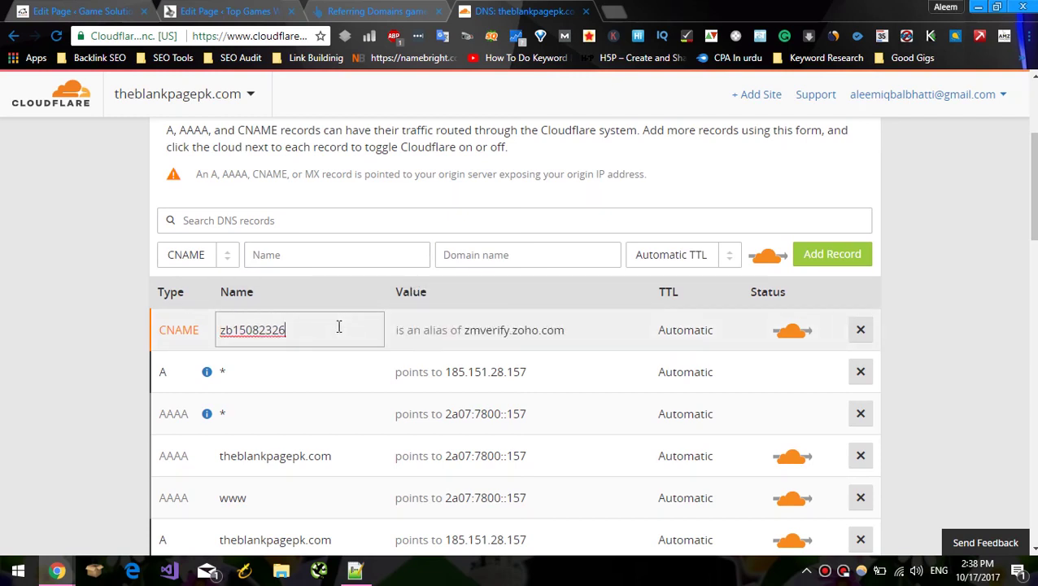
{"action": "double_click", "coordinate": [338, 326]}
{"action": "key", "text": "ctrl+c"}
{"action": "key", "text": "ctrl+t"}
{"action": "key", "text": "ctrl+v"}
Step: Load zb15082326.topgamesweb.com in Chrome, confirm it can't be reached, and return to Zoho Domain Setup
{"action": "type", "text": "."}
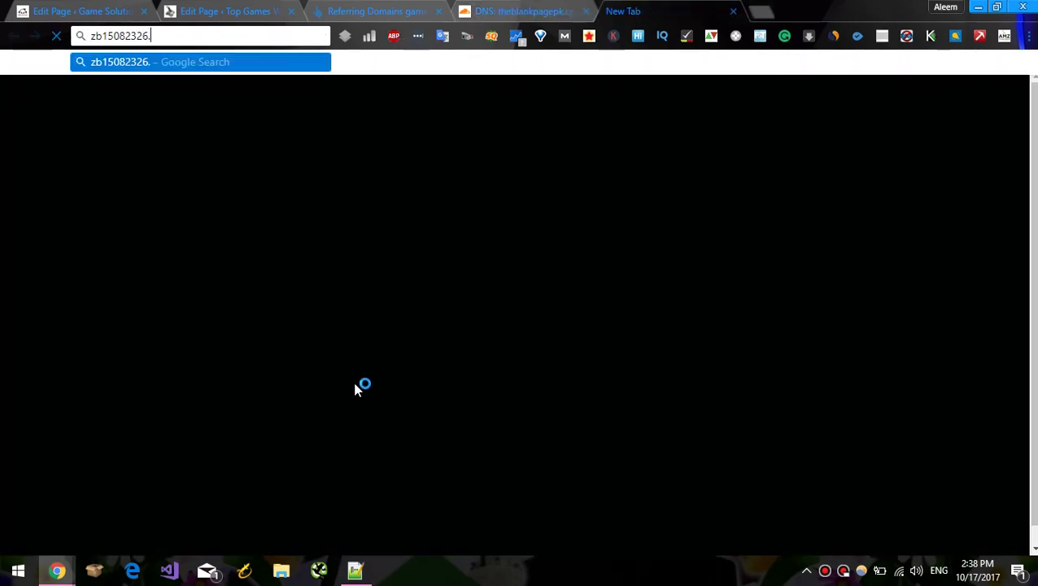
{"action": "type", "text": "topgames"}
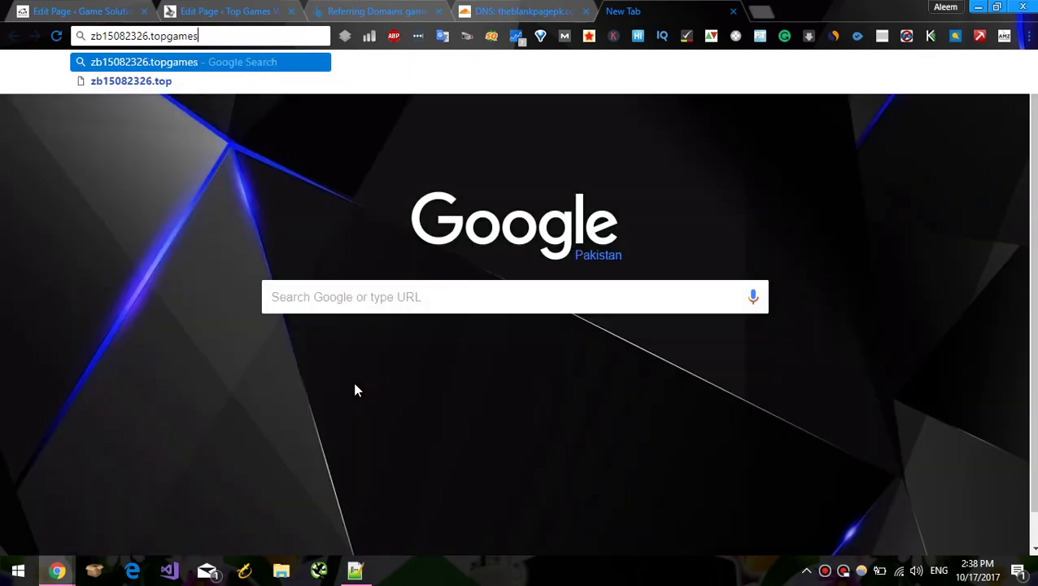
{"action": "type", "text": "web.com"}
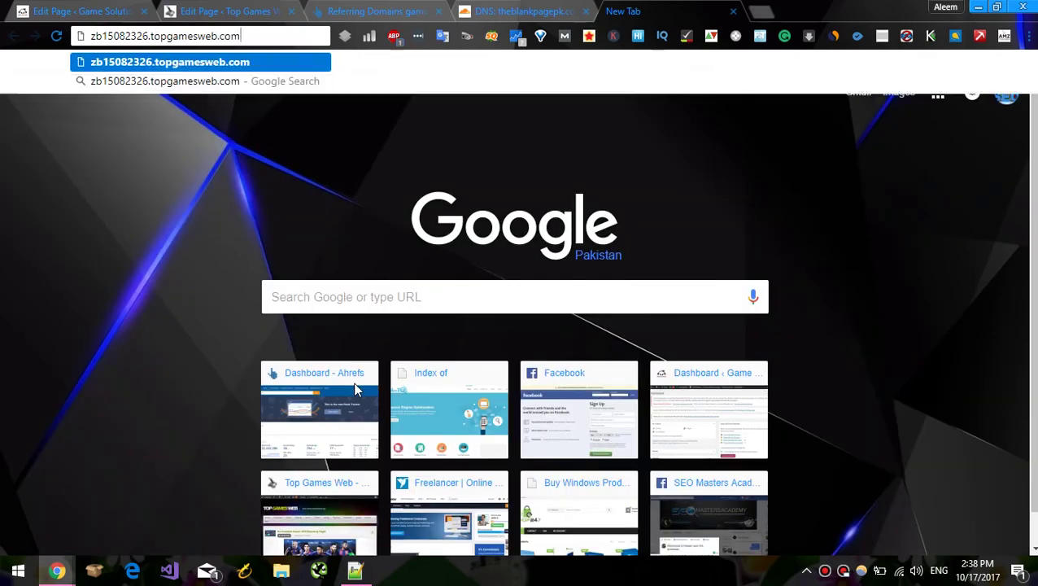
{"action": "key", "text": "Return"}
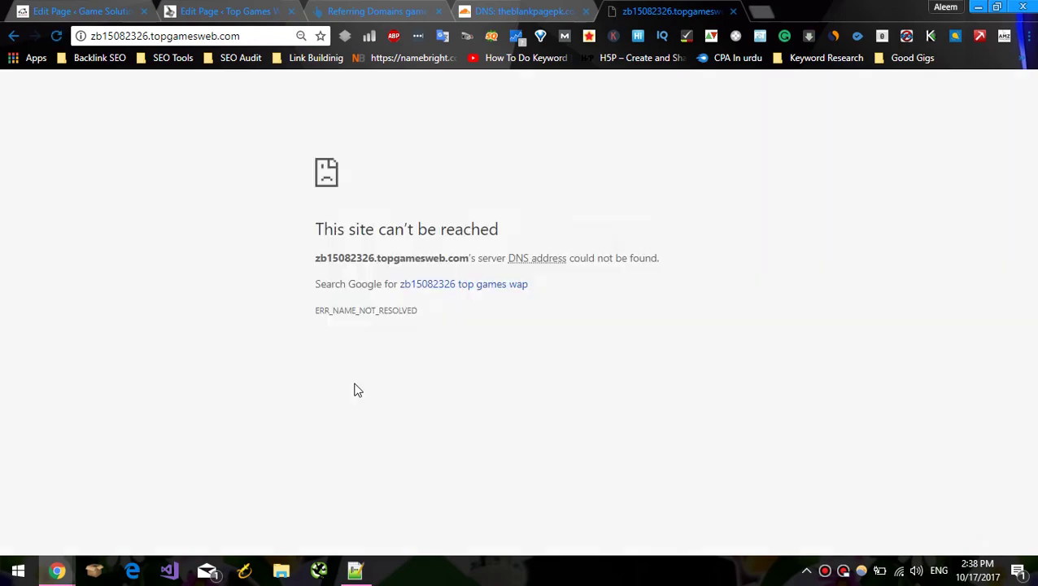
{"action": "left_click", "coordinate": [521, 10]}
{"action": "left_click", "coordinate": [82, 10]}
{"action": "scroll", "coordinate": [49, 366], "scroll_direction": "down", "scroll_amount": 6}
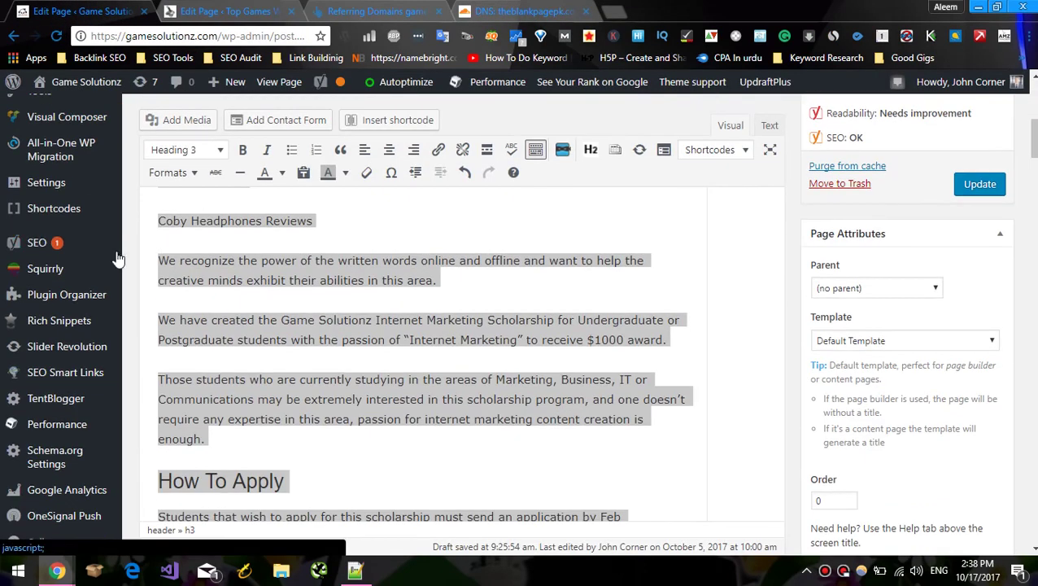
{"action": "scroll", "coordinate": [49, 244], "scroll_direction": "up", "scroll_amount": 3}
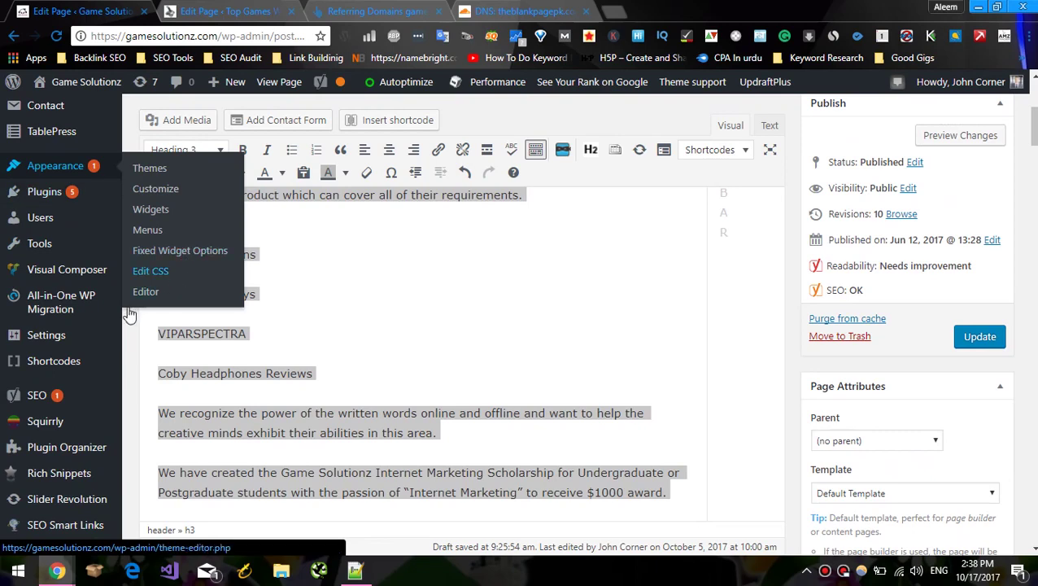
{"action": "key", "text": "alt+Tab"}
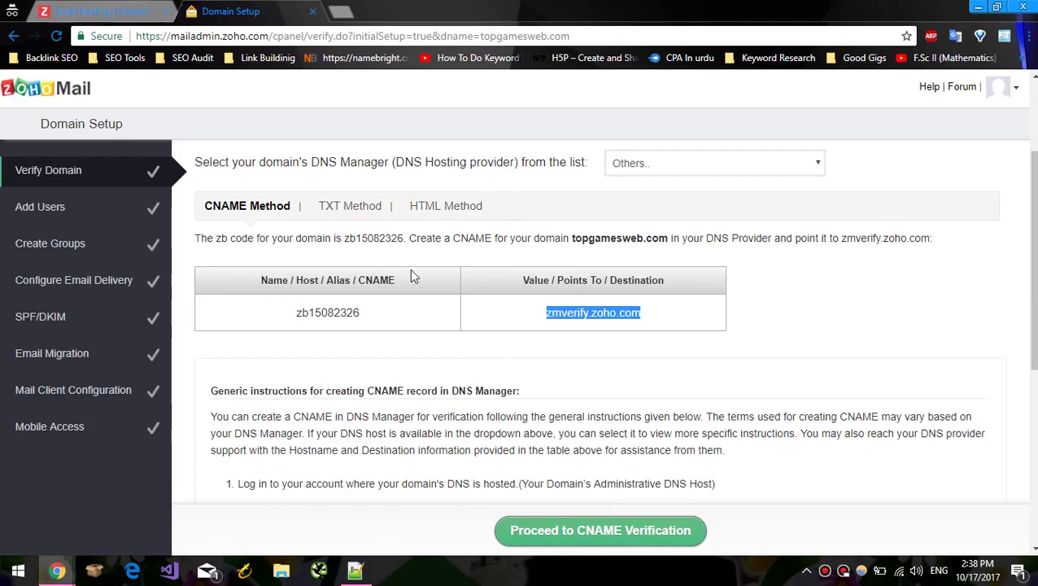
Step: Review the TXT and HTML verification methods and download verifyforzoho.html
{"action": "left_click", "coordinate": [363, 213]}
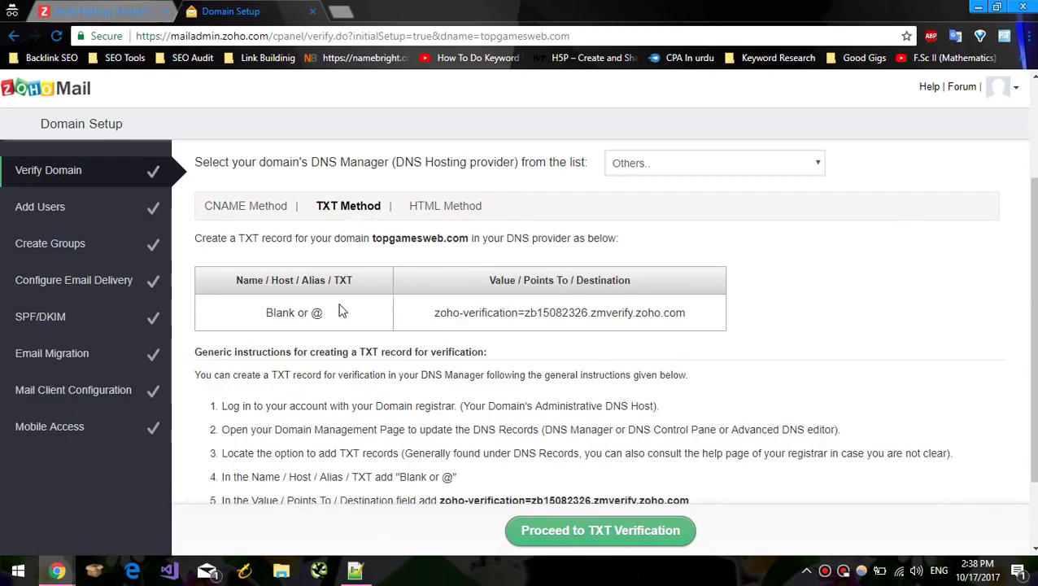
{"action": "left_click", "coordinate": [414, 208]}
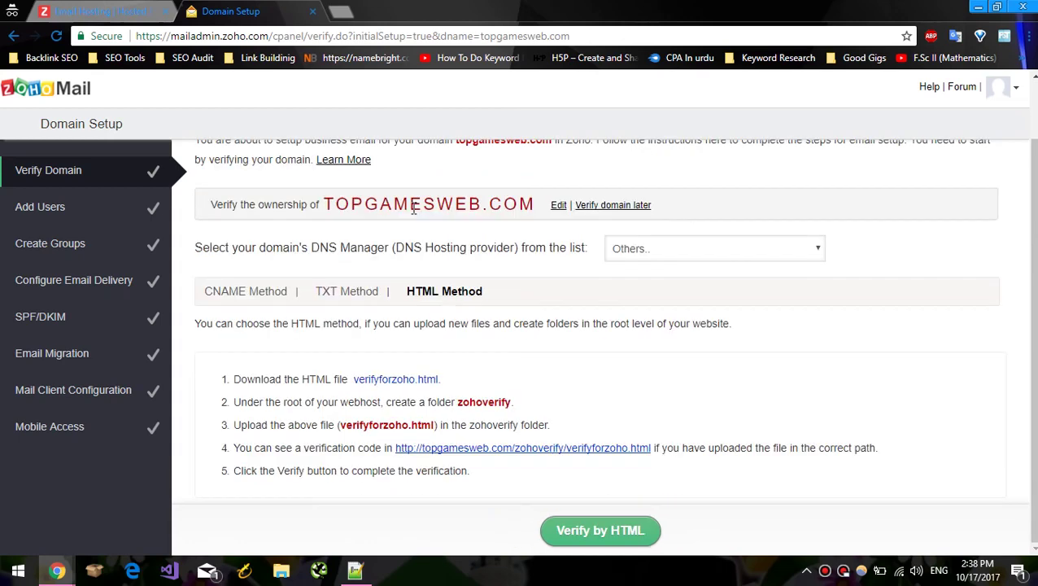
{"action": "left_click", "coordinate": [422, 382]}
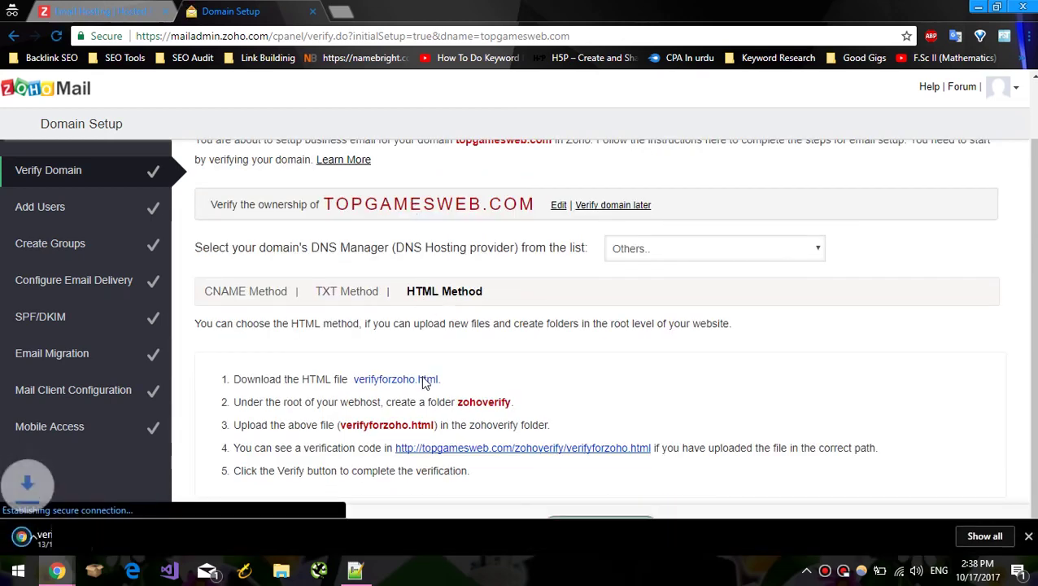
Step: Launch FileZilla from Start menu search, dismissing the settings error and welcome message
{"action": "key", "text": "super"}
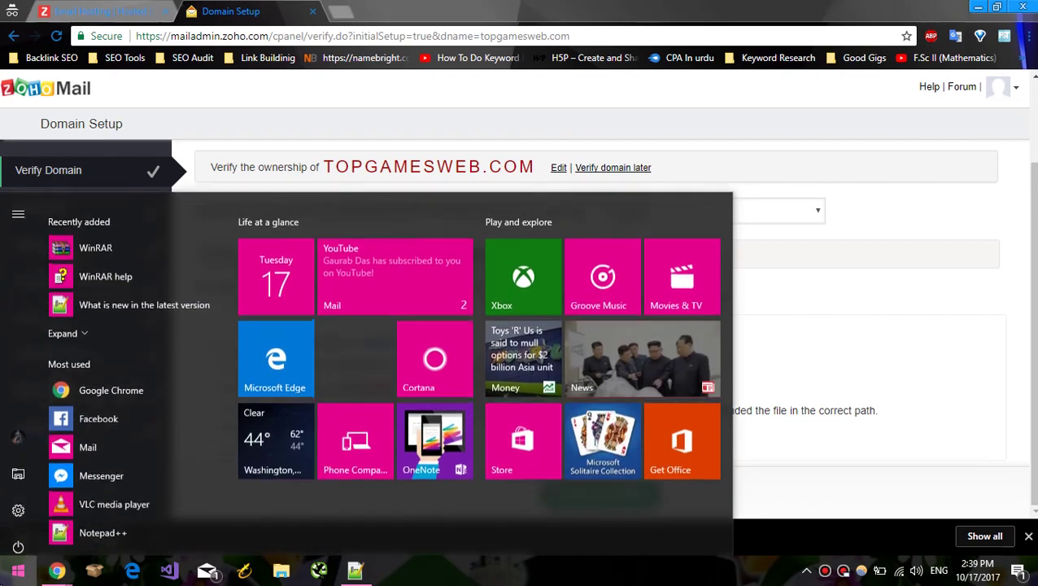
{"action": "type", "text": "file"}
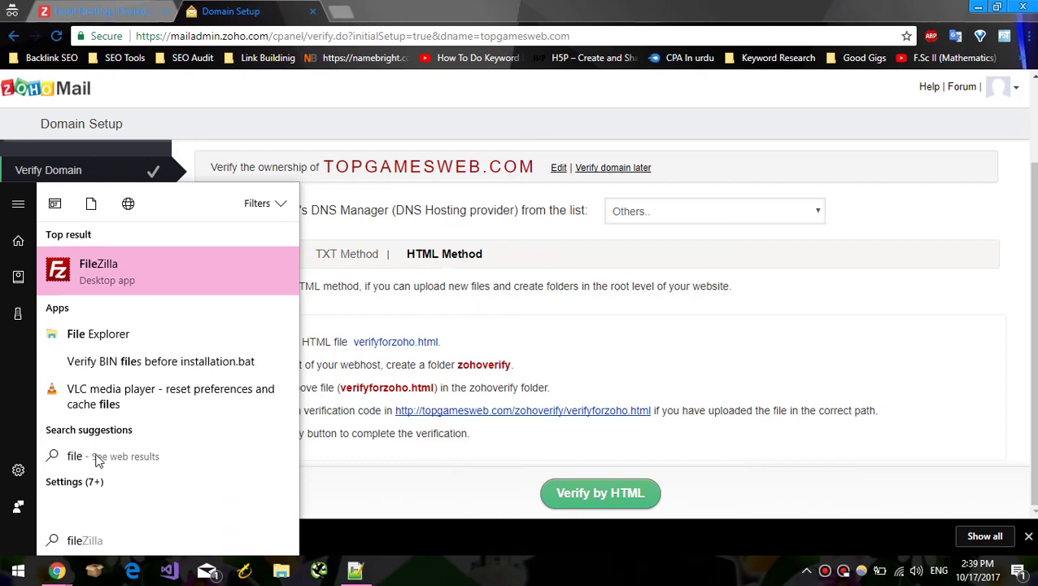
{"action": "key", "text": "alt+Tab"}
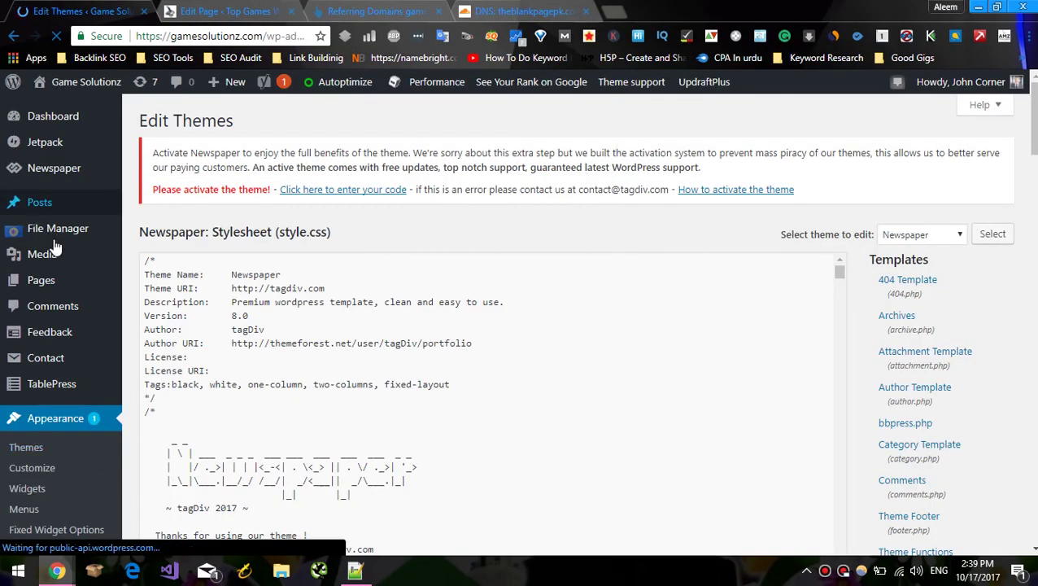
{"action": "left_click", "coordinate": [18, 571]}
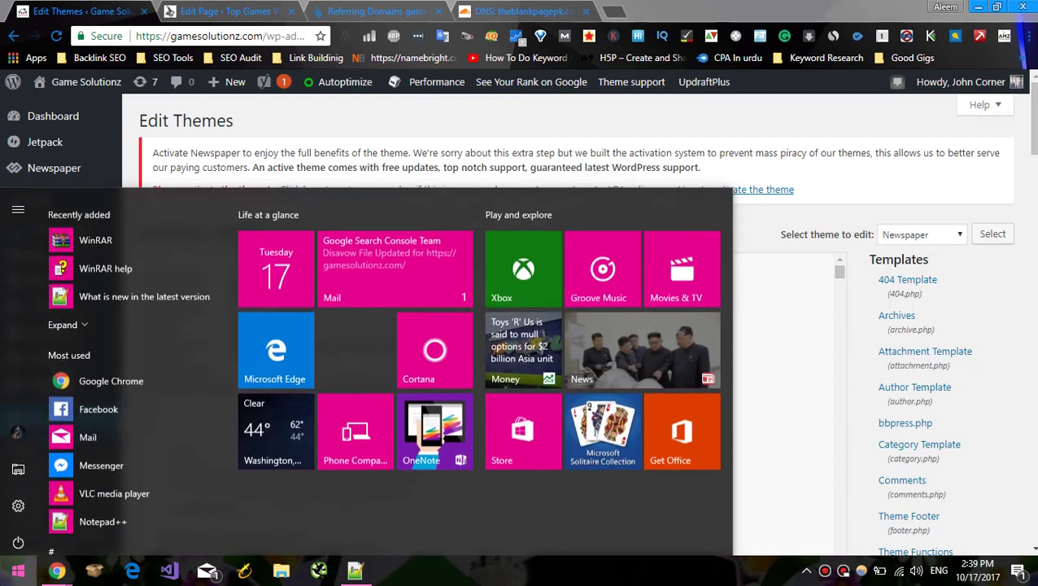
{"action": "type", "text": "file"}
{"action": "key", "text": "Escape"}
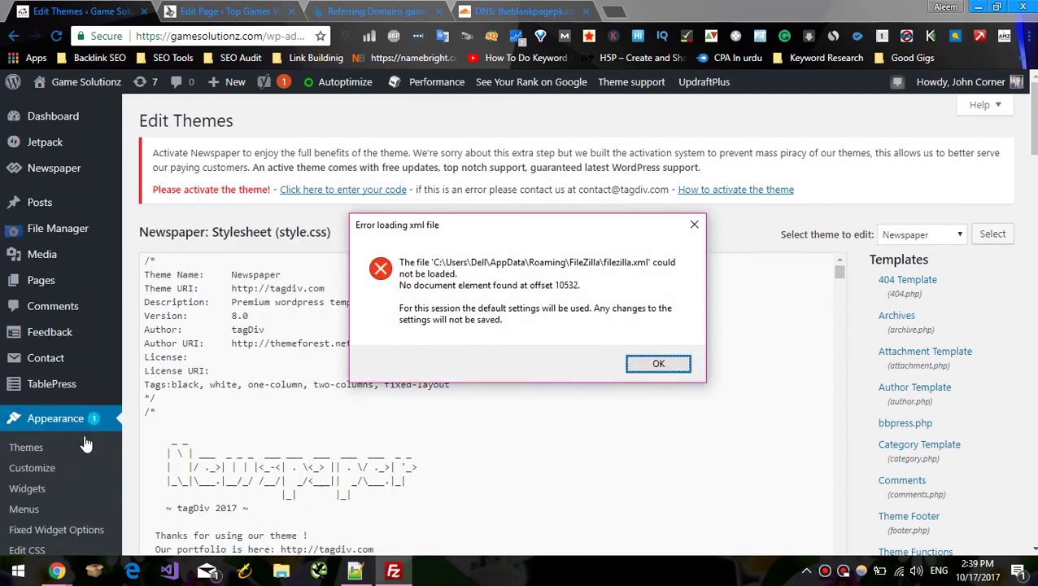
{"action": "key", "text": "Return"}
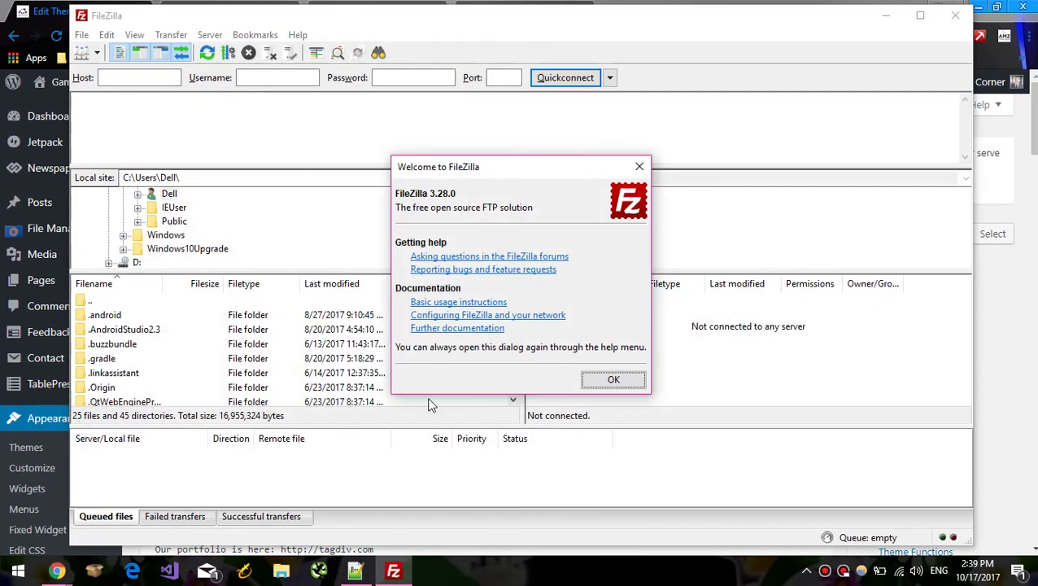
{"action": "key", "text": "Return"}
Step: Connect to the saved Game Solutionz site from the Site Manager list
{"action": "left_click", "coordinate": [96, 53]}
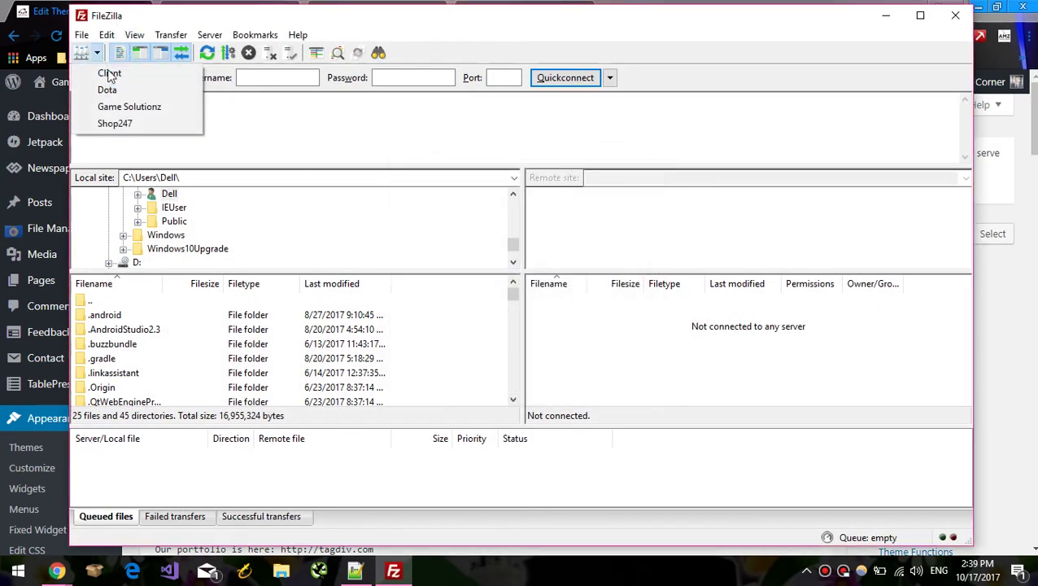
{"action": "left_click", "coordinate": [126, 106]}
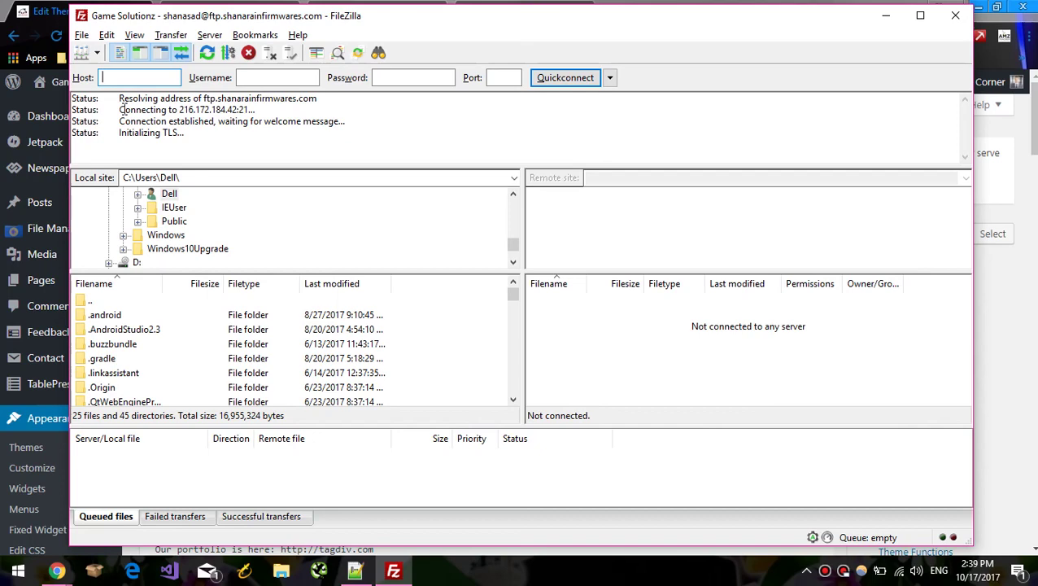
{"action": "key", "text": "alt+Tab"}
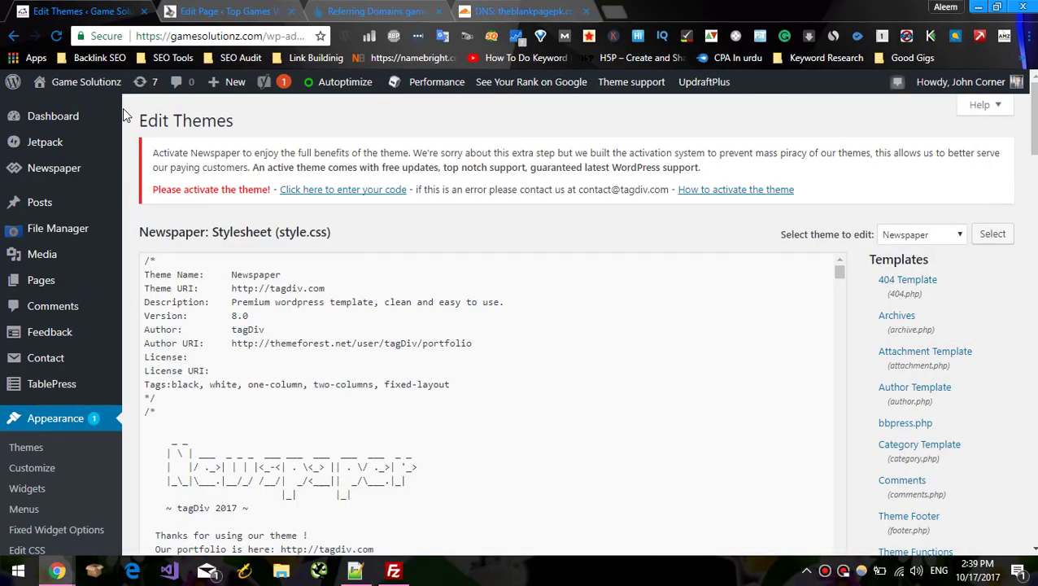
Step: Run CNAME verification for topgamesweb.com, dismiss the failure, and upload verifyforzoho.html to the site
{"action": "key", "text": "alt+Tab"}
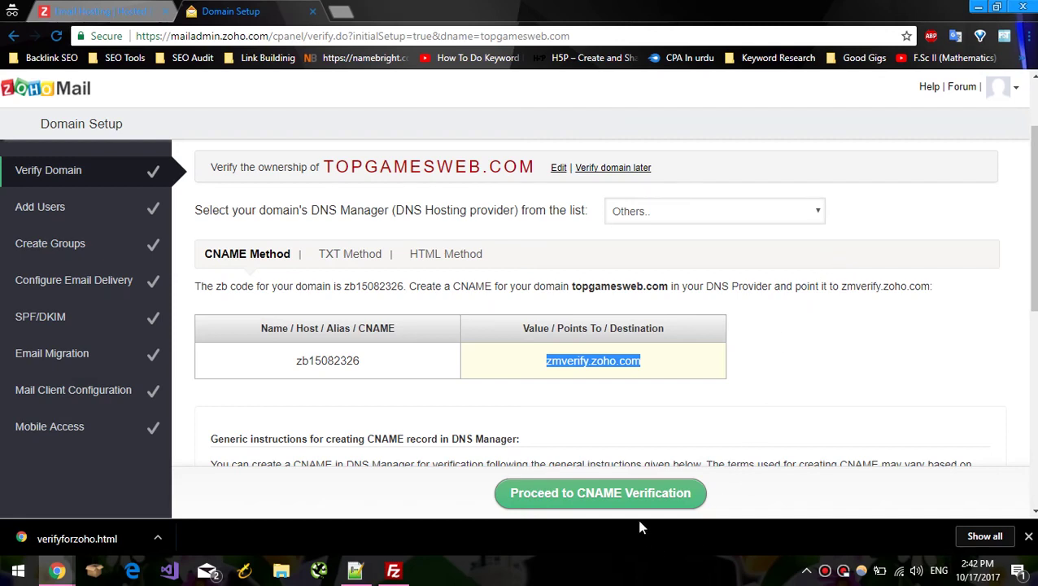
{"action": "left_click", "coordinate": [633, 505]}
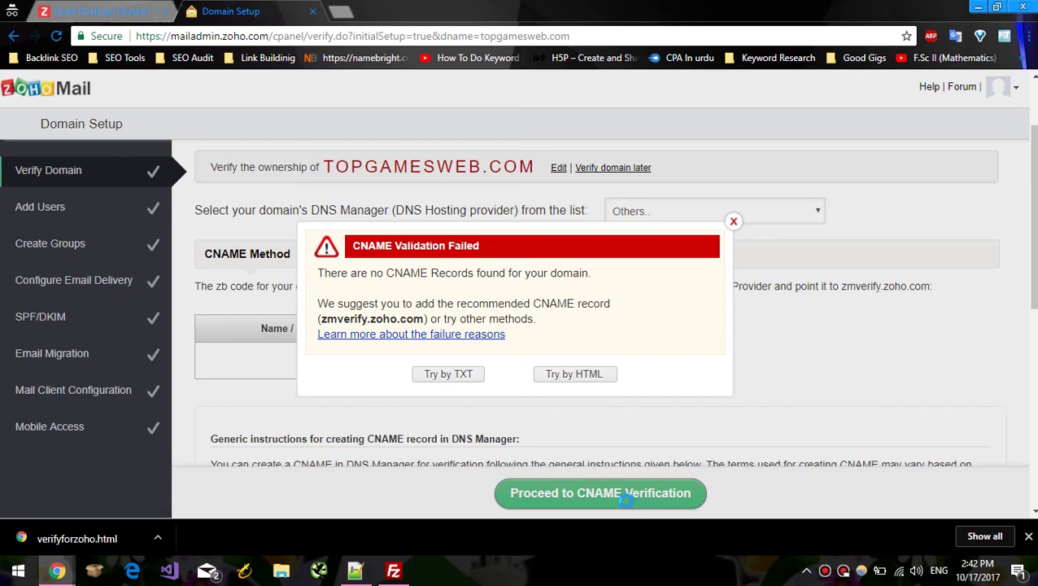
{"action": "key", "text": "Escape"}
{"action": "left_click_drag", "start_coordinate": [116, 534], "coordinate": [403, 436]}
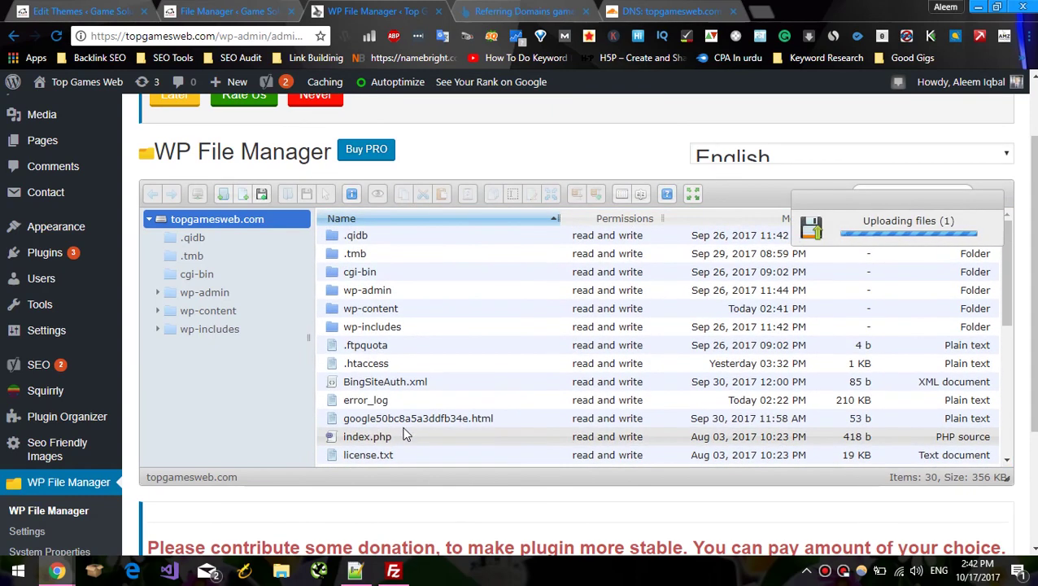
Step: Try Verify by HTML, close the host-not-found failure, and open the verification file link in a new tab
{"action": "key", "text": "alt+Tab"}
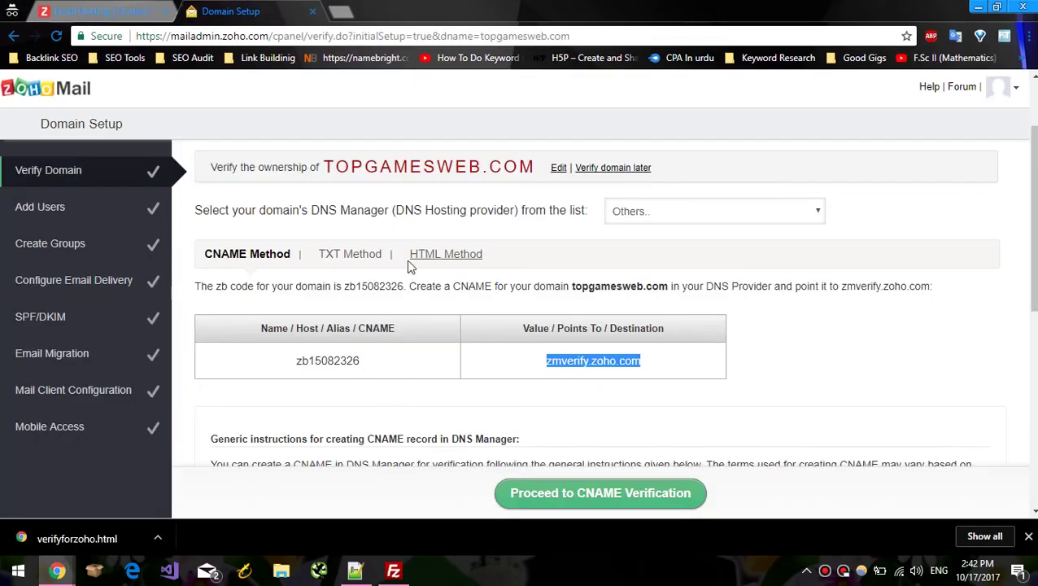
{"action": "left_click", "coordinate": [411, 259]}
{"action": "left_click", "coordinate": [582, 494]}
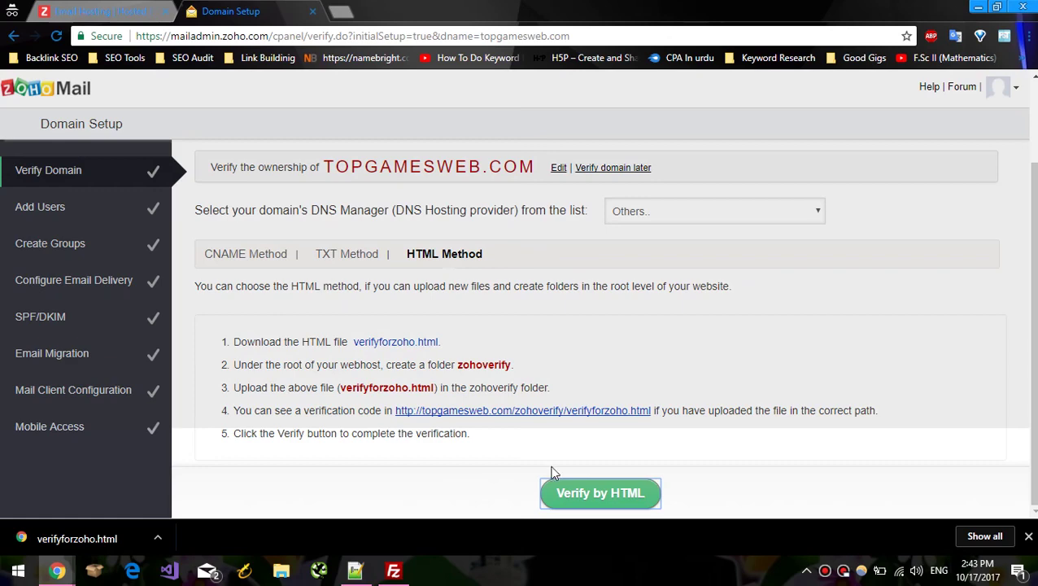
{"action": "left_click", "coordinate": [574, 494]}
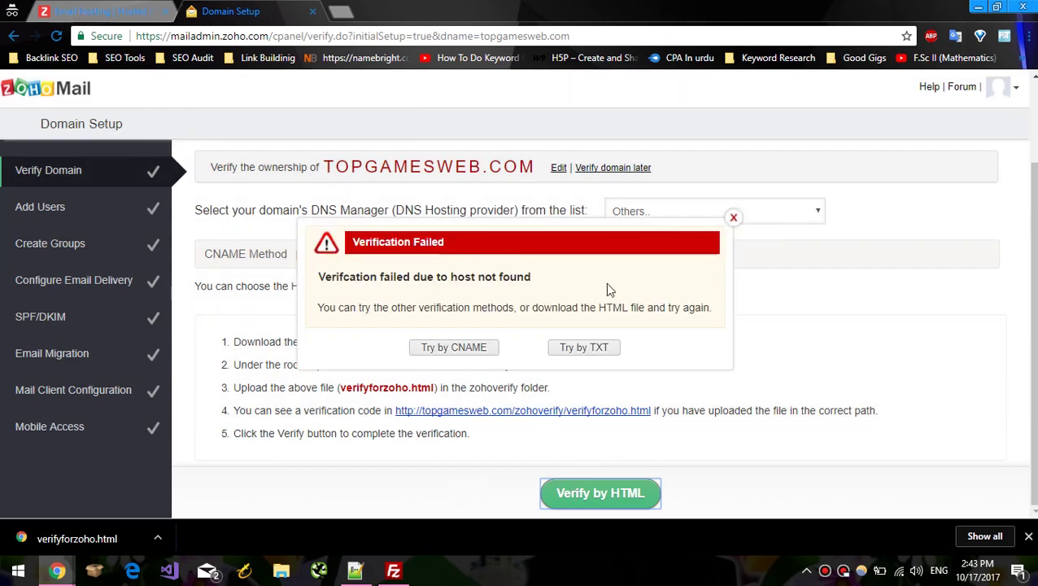
{"action": "left_click", "coordinate": [733, 220]}
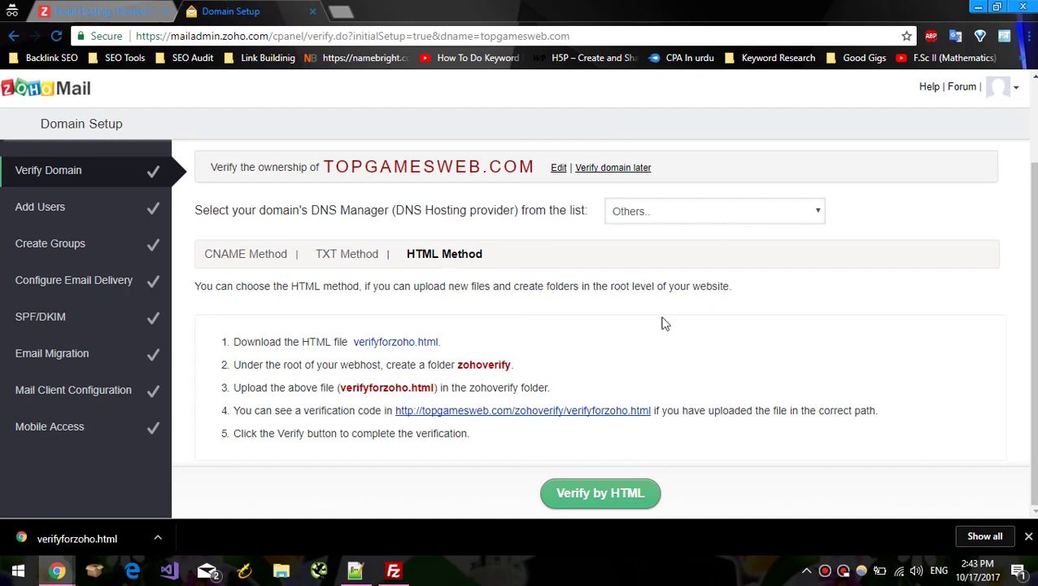
{"action": "middle_click", "coordinate": [614, 411]}
{"action": "left_click", "coordinate": [414, 9]}
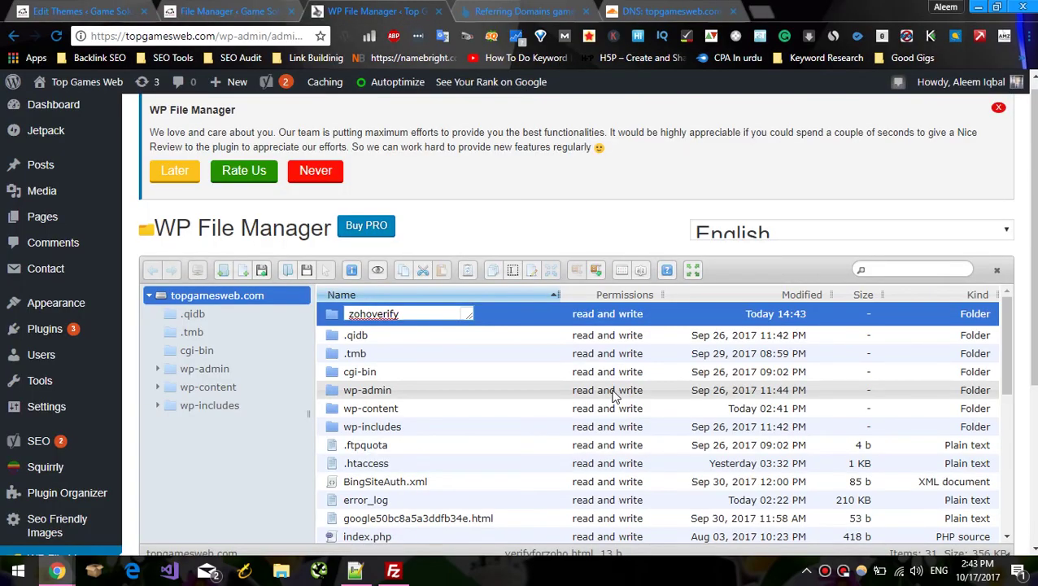
Step: Confirm the zohoverify folder, then rerun Verify by HTML so topgamesweb.com is verified
{"action": "key", "text": "Return"}
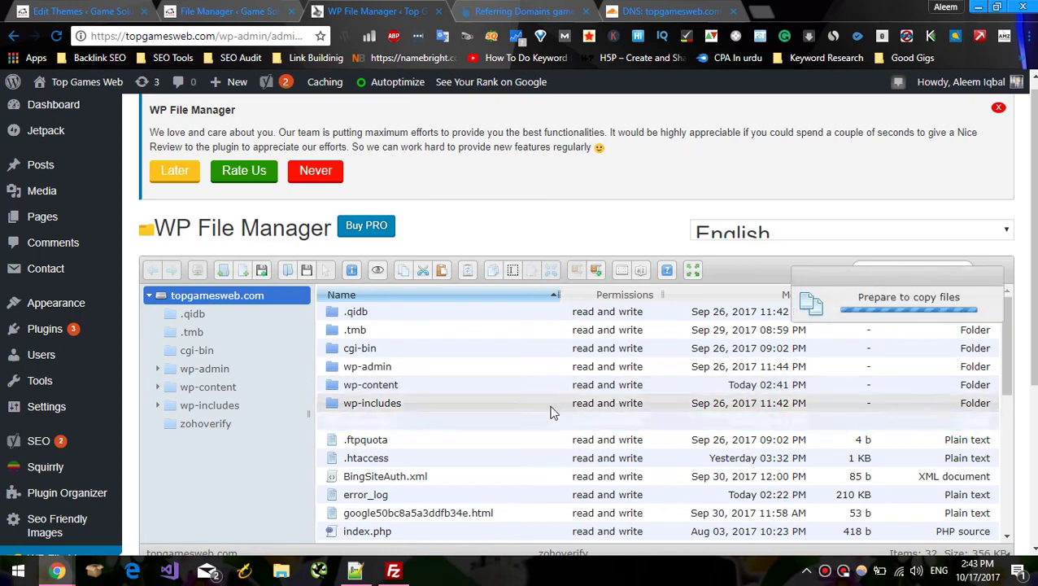
{"action": "scroll", "coordinate": [432, 463], "scroll_direction": "down", "scroll_amount": 1}
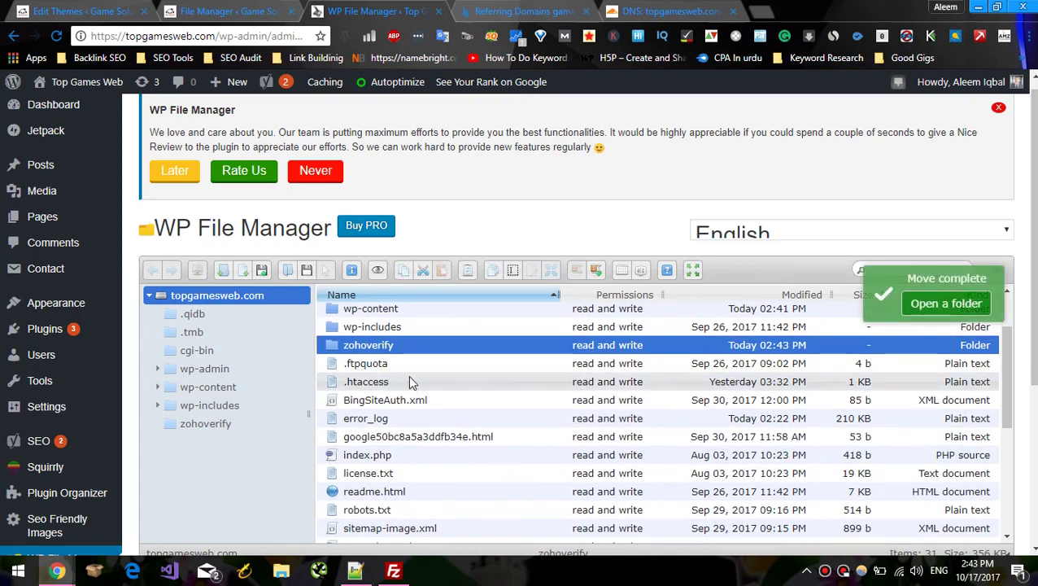
{"action": "key", "text": "alt+Tab"}
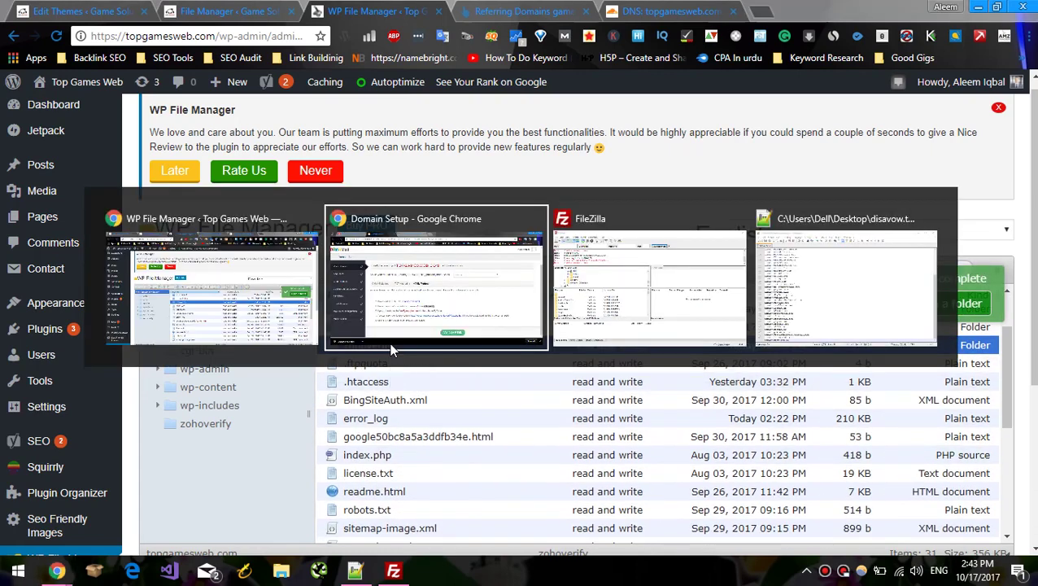
{"action": "left_click", "coordinate": [598, 497]}
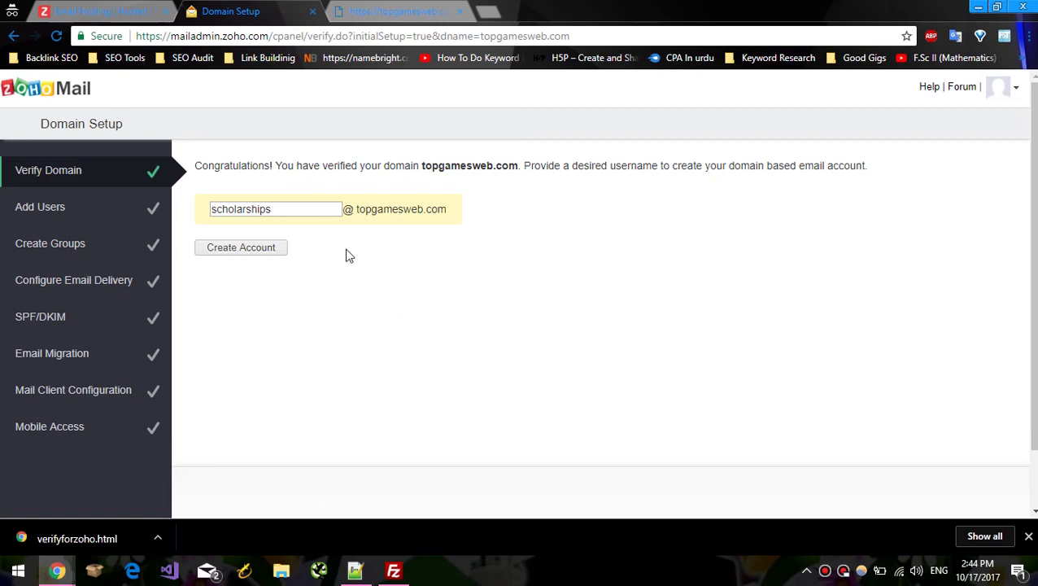
Step: Create the domain mail account, skip users and groups, and copy mx.zoho.com from the MX table
{"action": "left_click", "coordinate": [239, 248]}
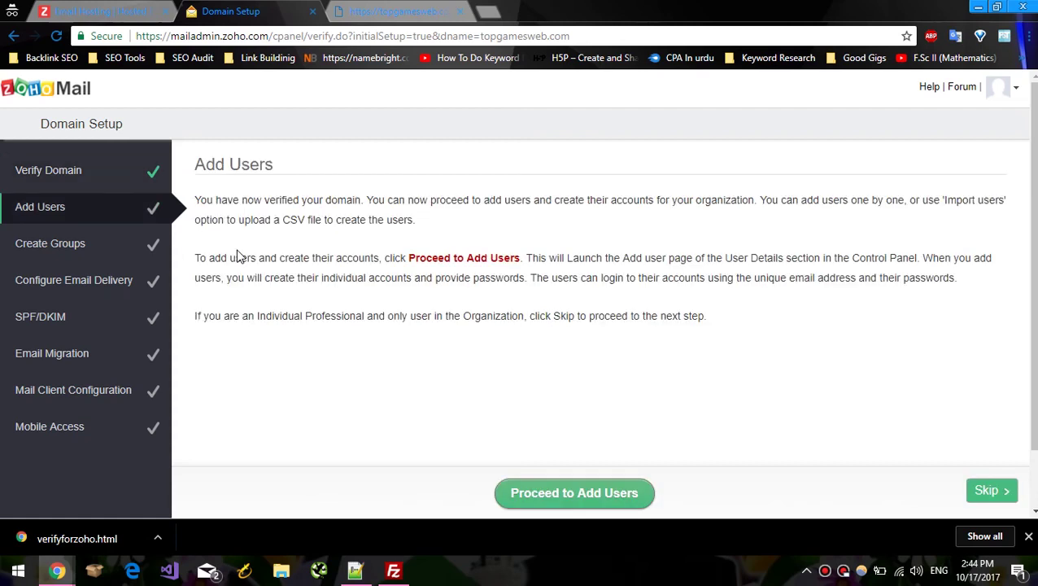
{"action": "left_click", "coordinate": [972, 492]}
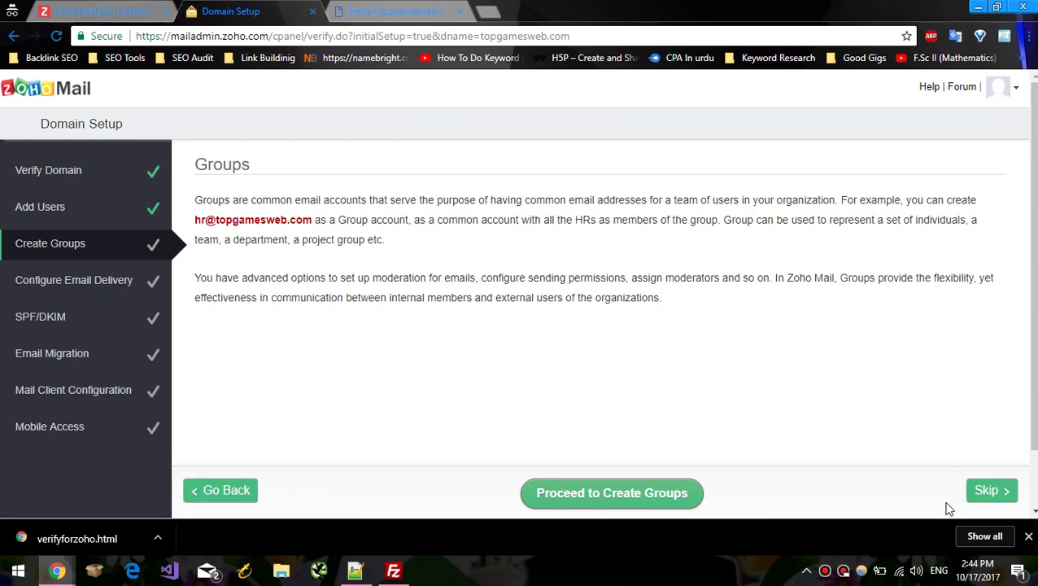
{"action": "left_click", "coordinate": [973, 490]}
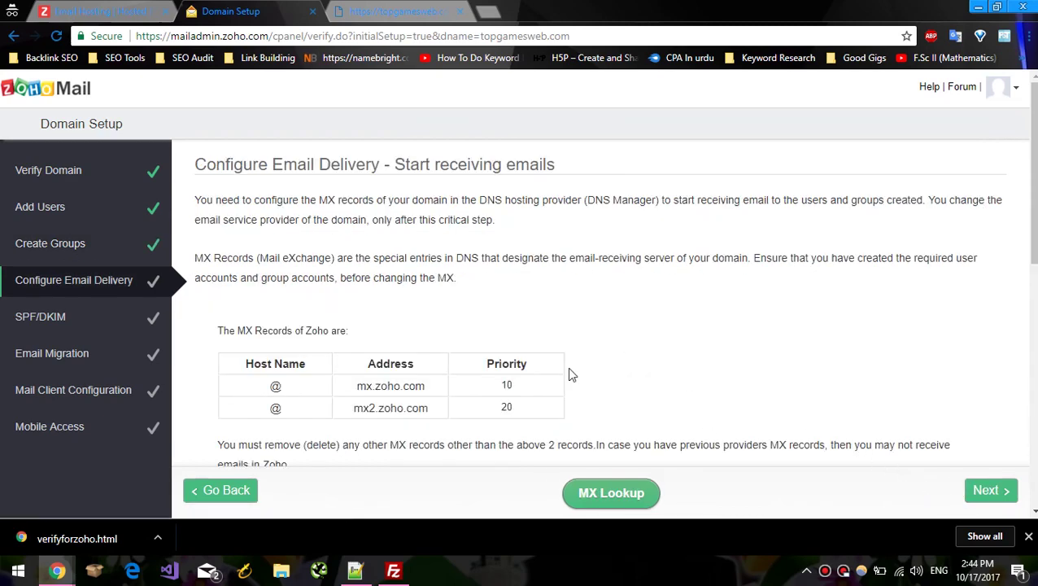
{"action": "triple_click", "coordinate": [349, 372]}
{"action": "key", "text": "ctrl+c"}
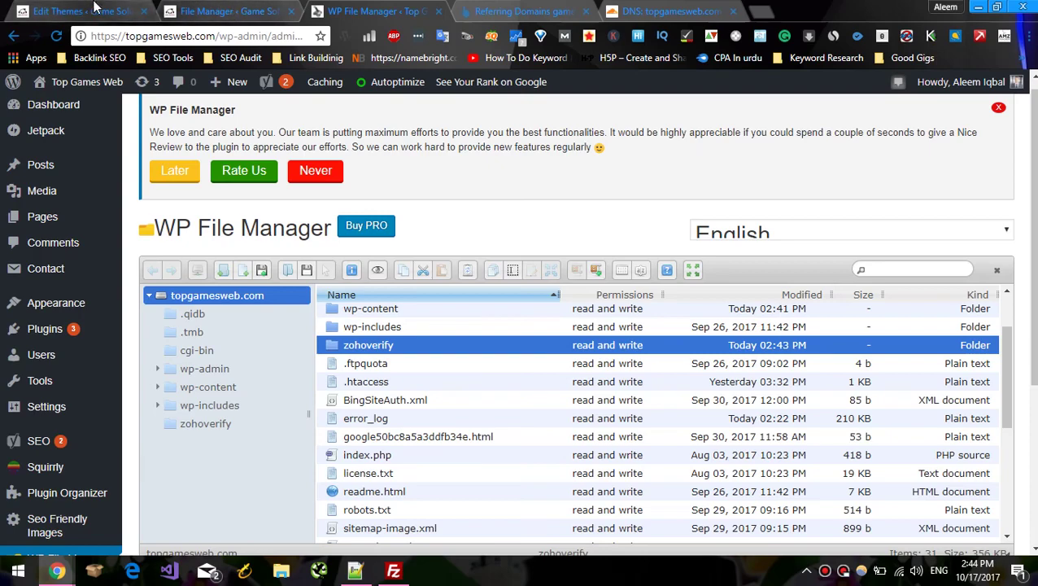
Step: Start a new MX record in Cloudflare's topgamesweb.com DNS with the copied Zoho server address
{"action": "left_click", "coordinate": [669, 12]}
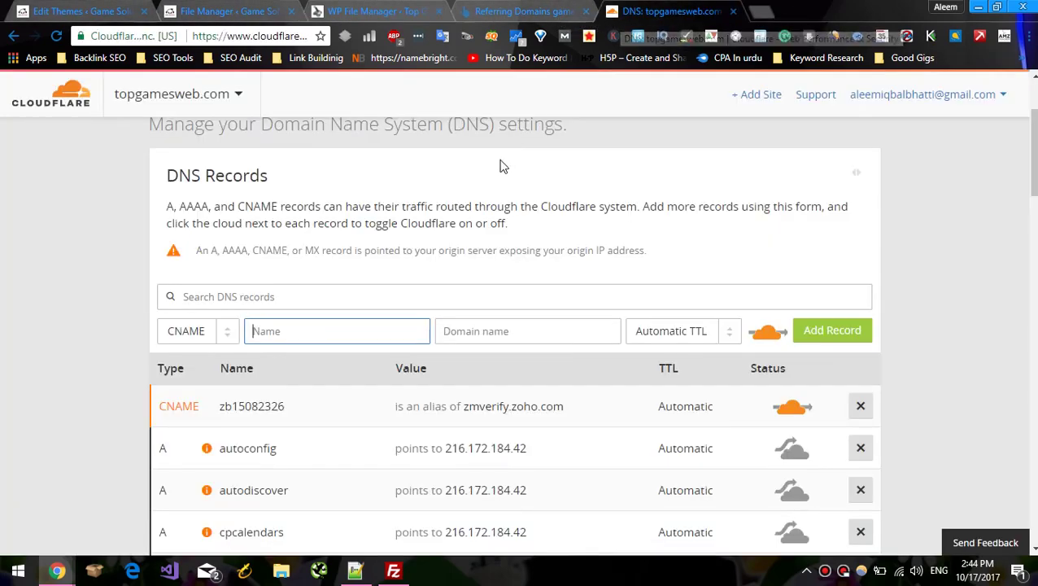
{"action": "scroll", "coordinate": [501, 162], "scroll_direction": "down", "scroll_amount": 4}
{"action": "scroll", "coordinate": [501, 162], "scroll_direction": "down", "scroll_amount": 3}
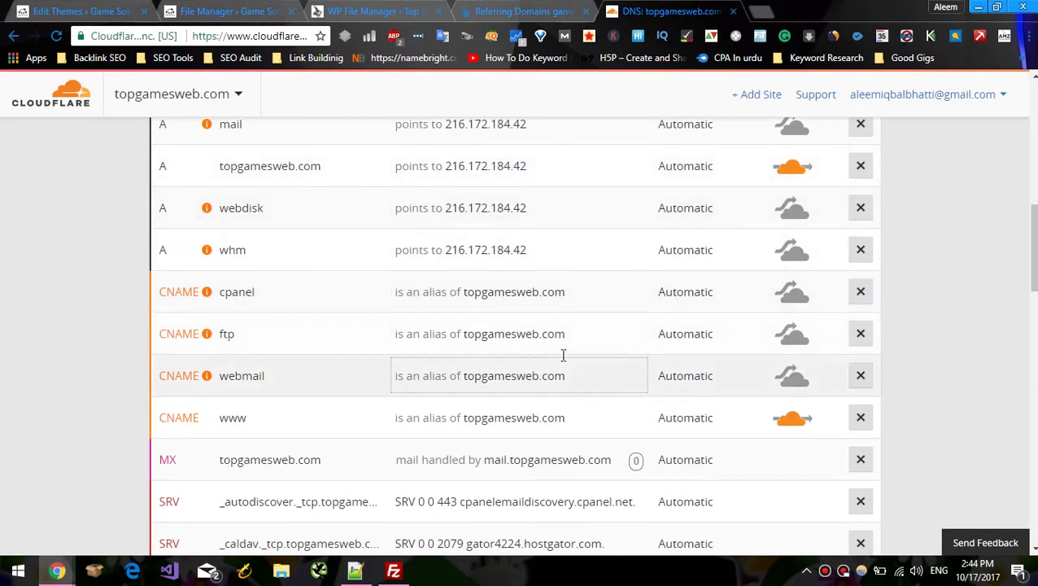
{"action": "scroll", "coordinate": [563, 355], "scroll_direction": "up", "scroll_amount": 1}
{"action": "scroll", "coordinate": [563, 355], "scroll_direction": "up", "scroll_amount": 5}
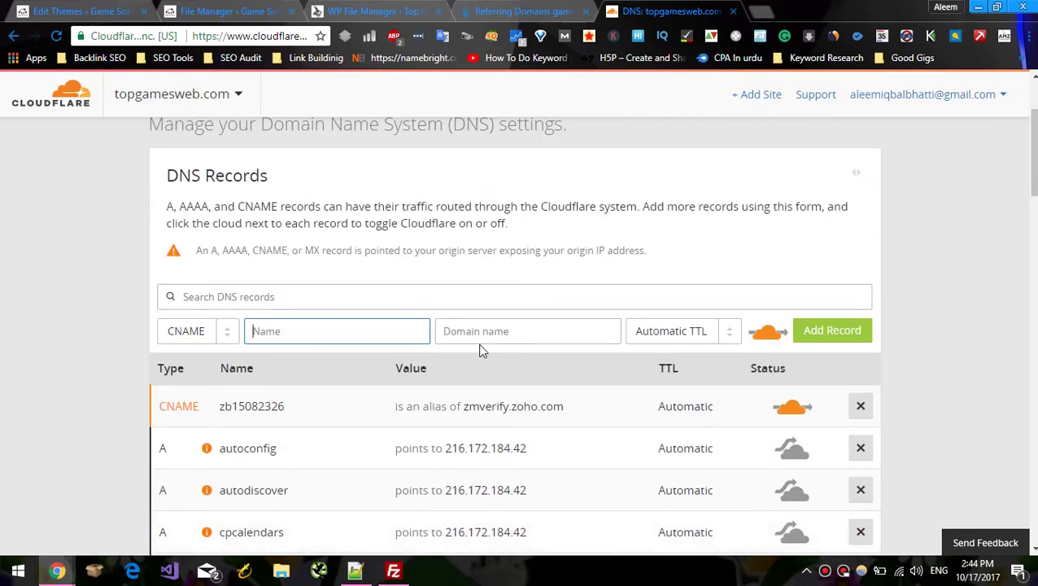
{"action": "left_click", "coordinate": [205, 336]}
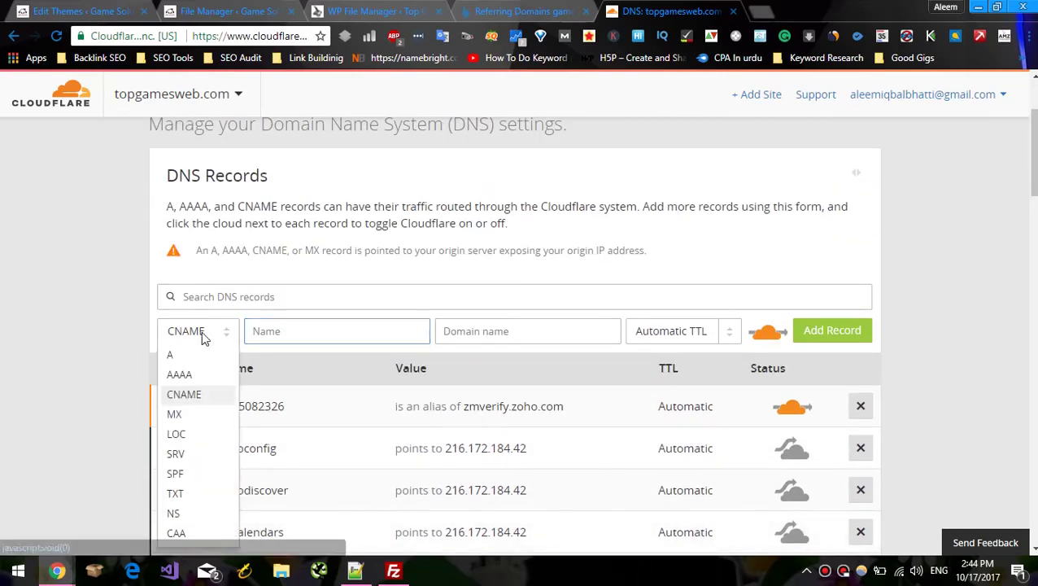
{"action": "left_click", "coordinate": [205, 417]}
{"action": "left_click", "coordinate": [325, 334]}
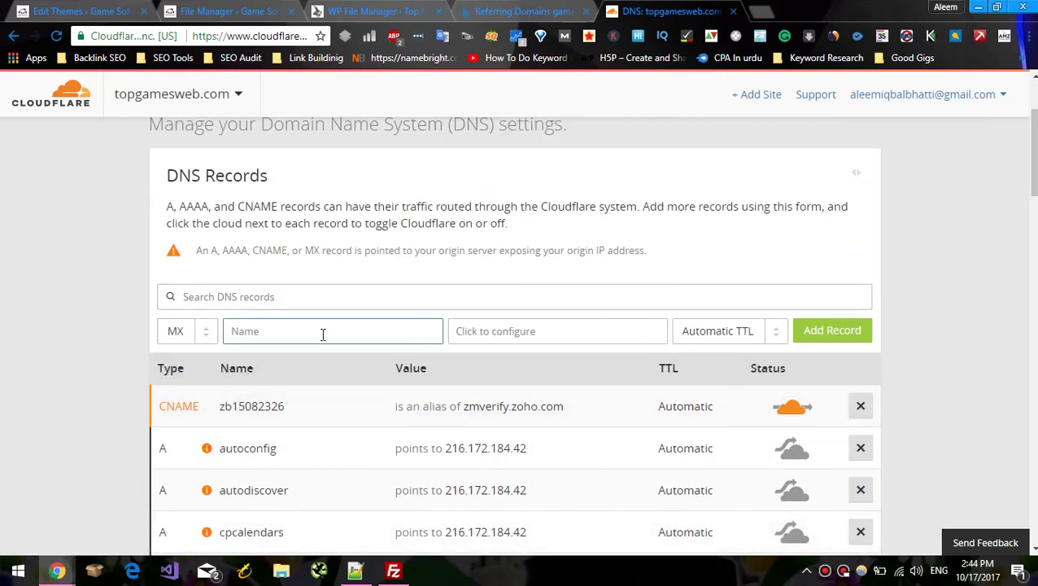
{"action": "key", "text": "ctrl+v"}
{"action": "key", "text": "alt+Tab"}
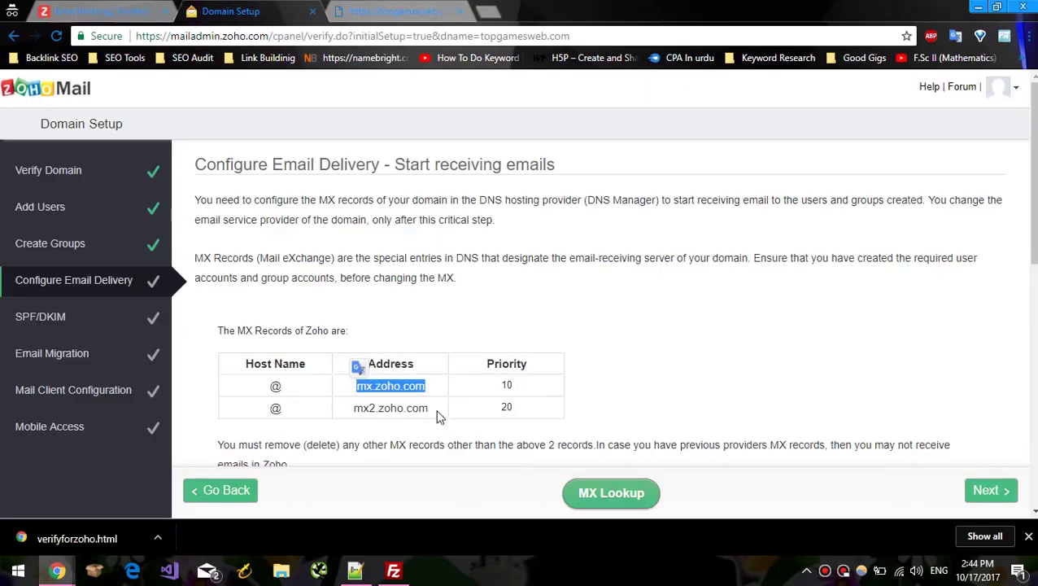
{"action": "double_click", "coordinate": [375, 408]}
{"action": "key", "text": "alt+Tab"}
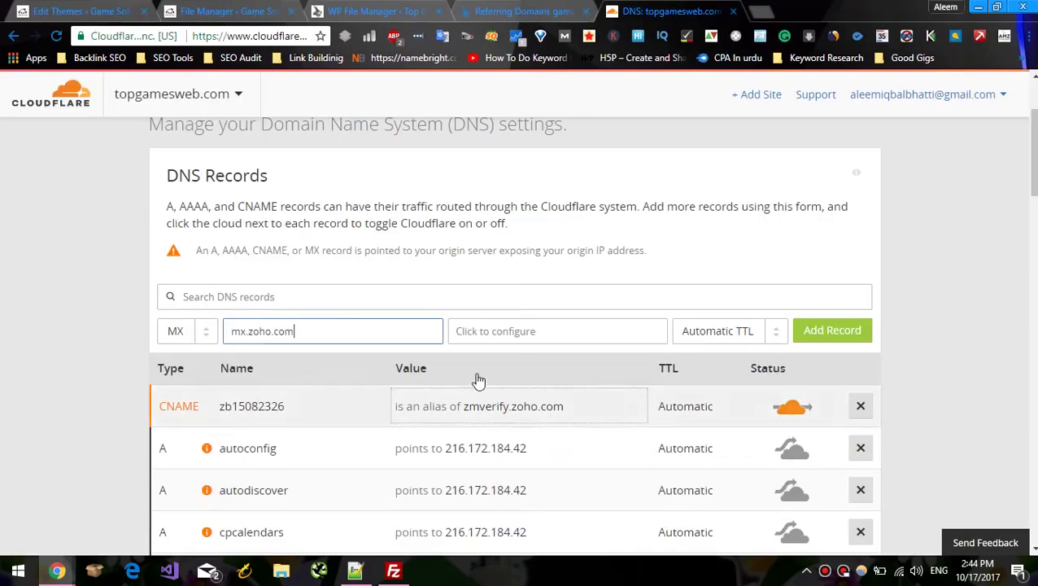
{"action": "key", "text": "ctrl+a"}
{"action": "key", "text": "BackSpace"}
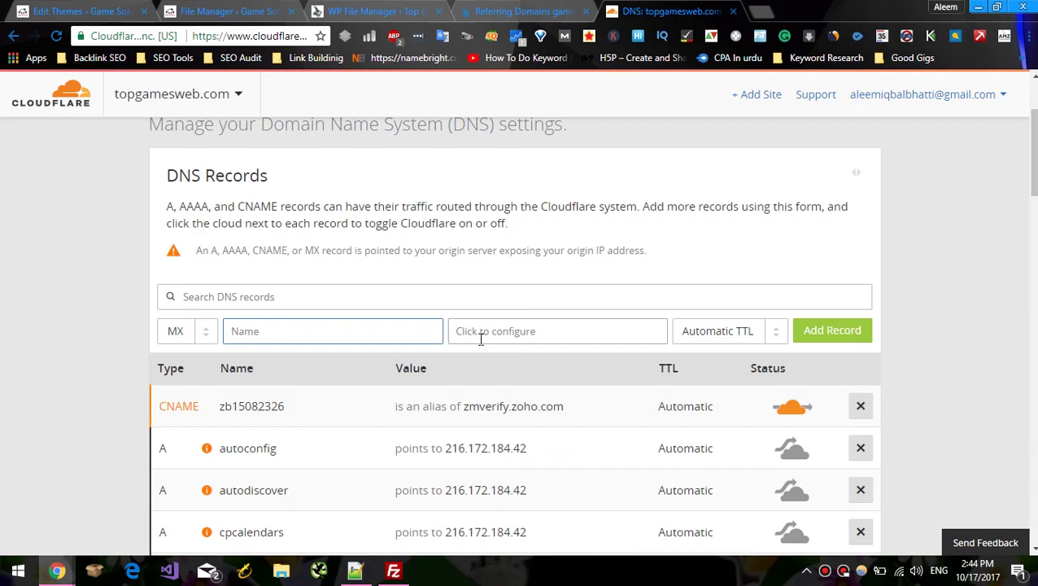
{"action": "key", "text": "ctrl+v"}
{"action": "left_click", "coordinate": [480, 331]}
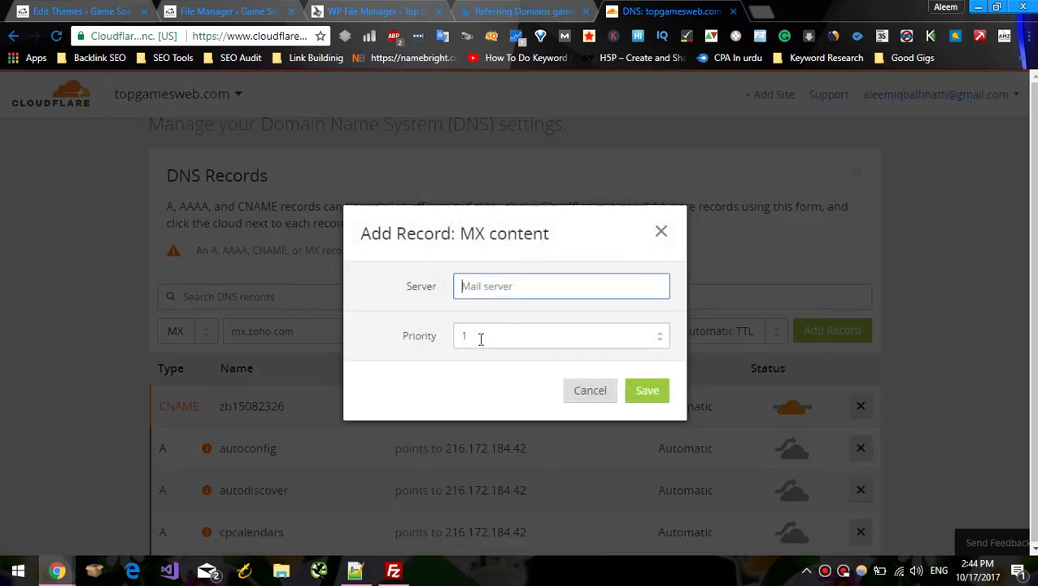
{"action": "left_click", "coordinate": [597, 394]}
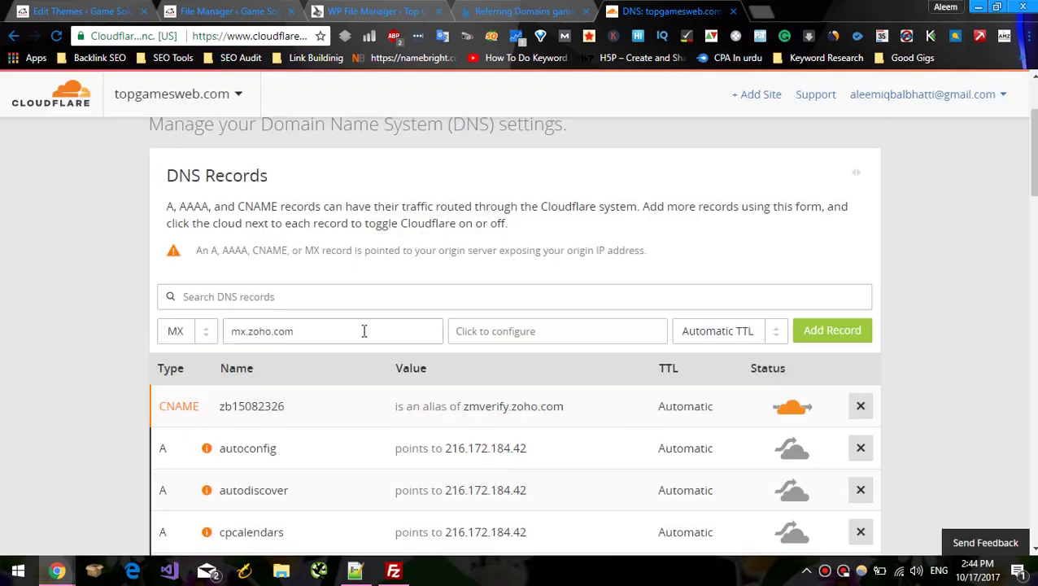
{"action": "left_click", "coordinate": [356, 330]}
Step: Set the MX mail server to mx.zoho.com with priority 10 and add the record
{"action": "key", "text": "alt+Tab"}
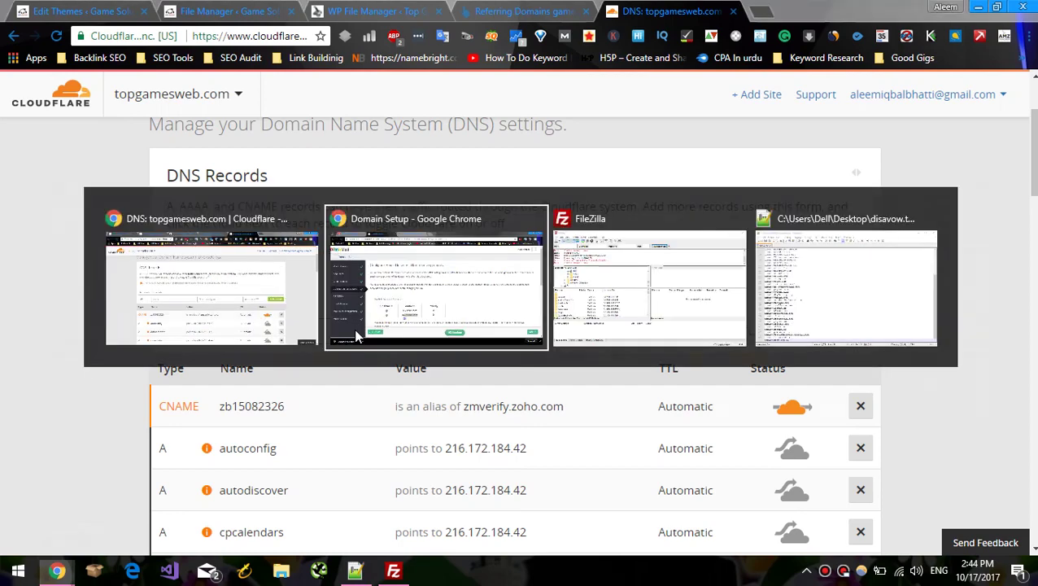
{"action": "key", "text": "alt+Tab"}
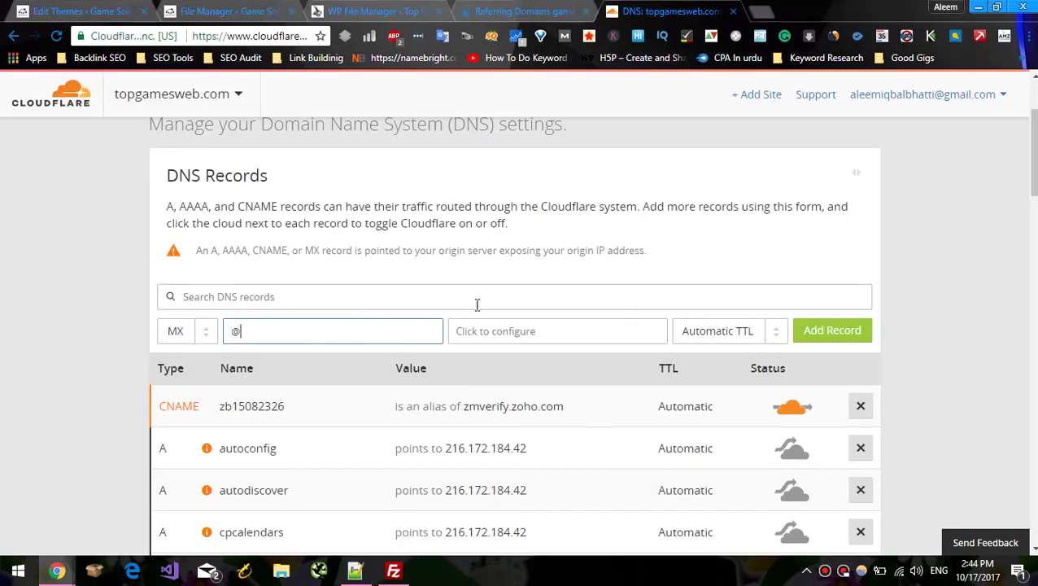
{"action": "left_click", "coordinate": [515, 331]}
{"action": "key", "text": "ctrl+v"}
{"action": "key", "text": "alt+Tab"}
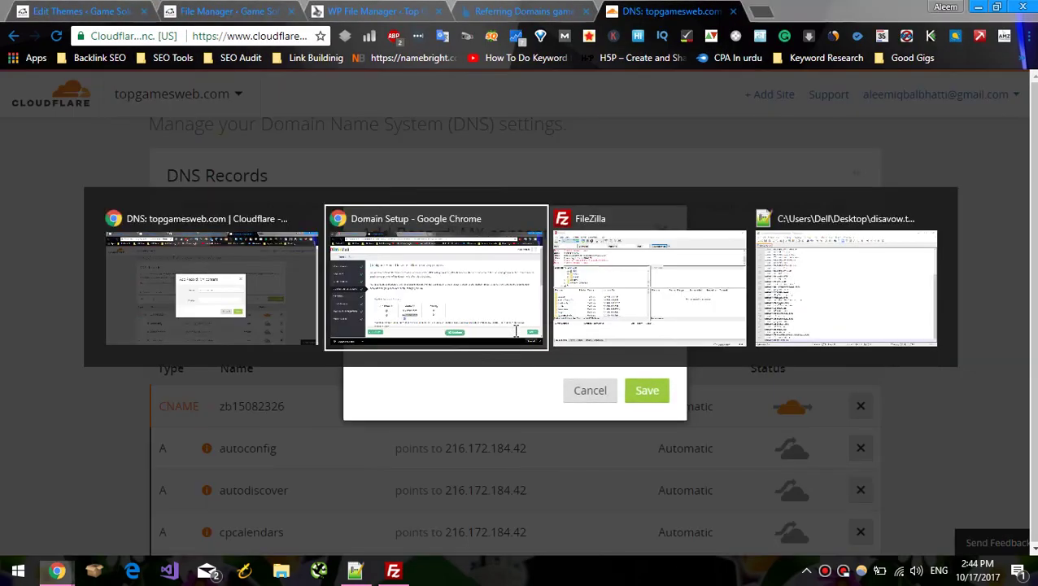
{"action": "key", "text": "alt+Tab"}
{"action": "left_click", "coordinate": [515, 331]}
{"action": "type", "text": "10"}
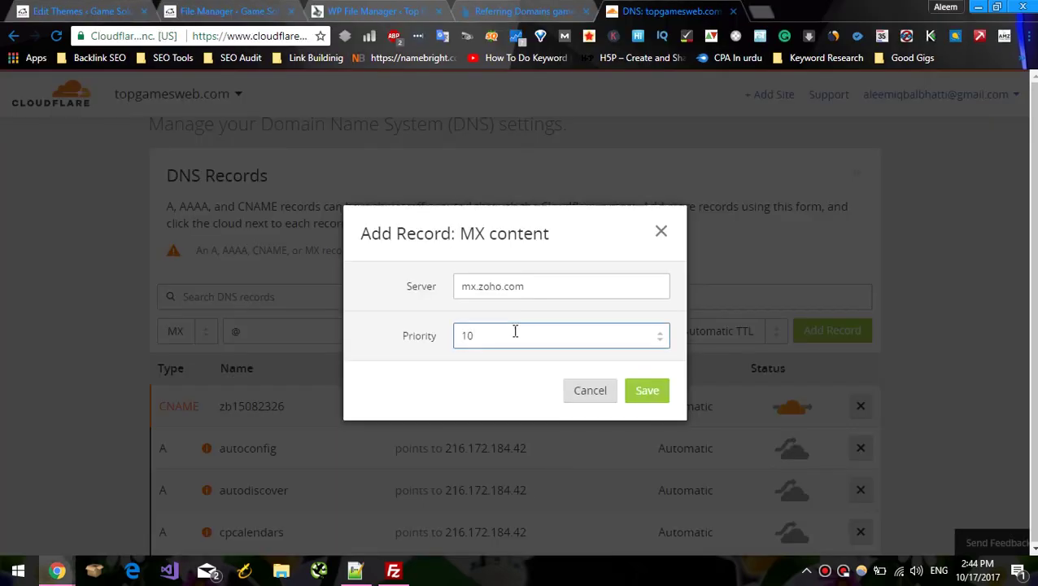
{"action": "left_click", "coordinate": [649, 395]}
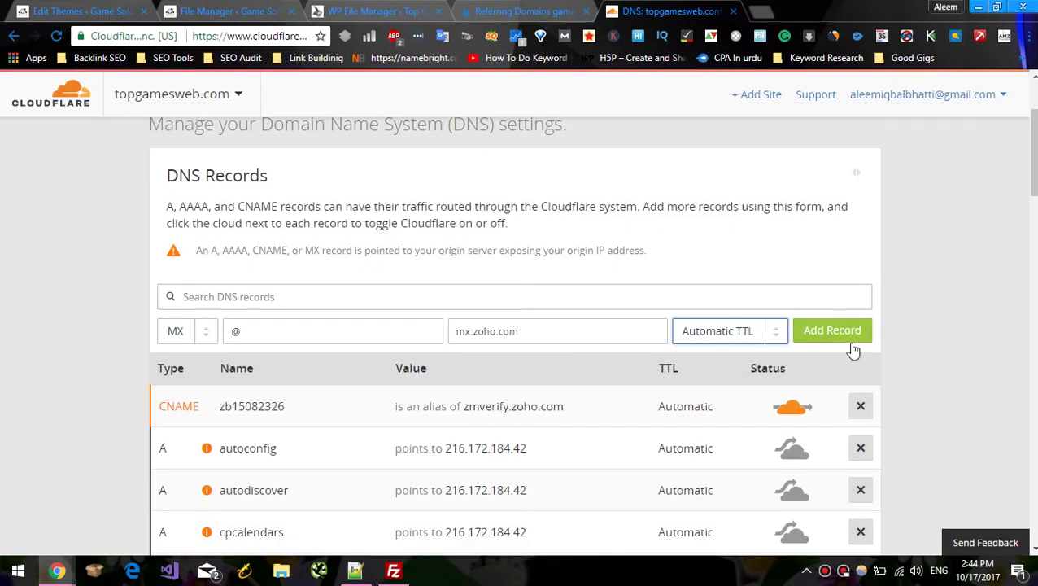
{"action": "left_click", "coordinate": [833, 330]}
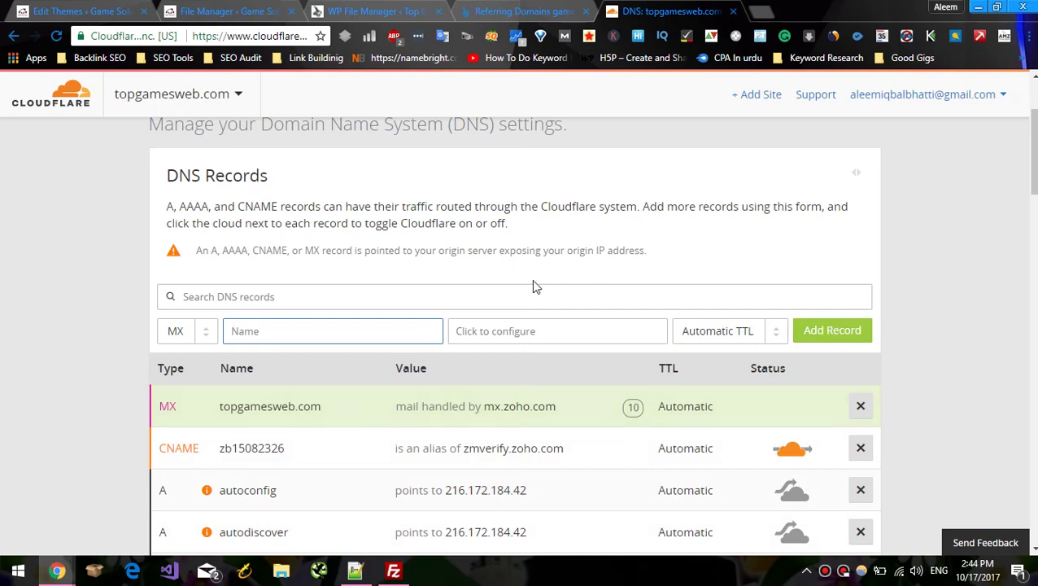
Step: Add a second MX record for @ pointing to mx2.zoho.com with priority 20
{"action": "key", "text": "alt+Tab"}
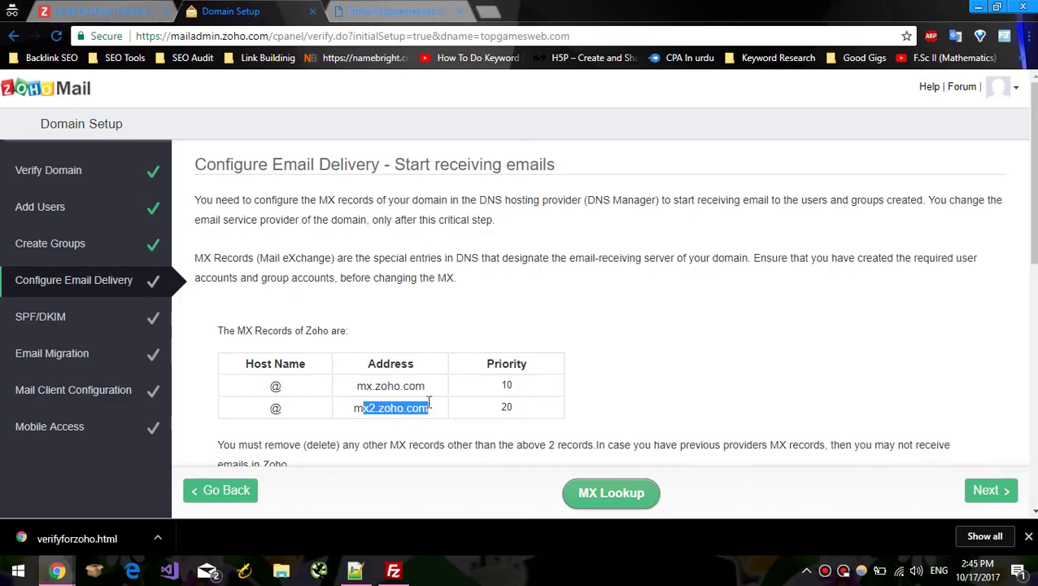
{"action": "left_click_drag", "start_coordinate": [429, 405], "coordinate": [350, 407]}
{"action": "key", "text": "ctrl+c"}
{"action": "key", "text": "alt+Tab"}
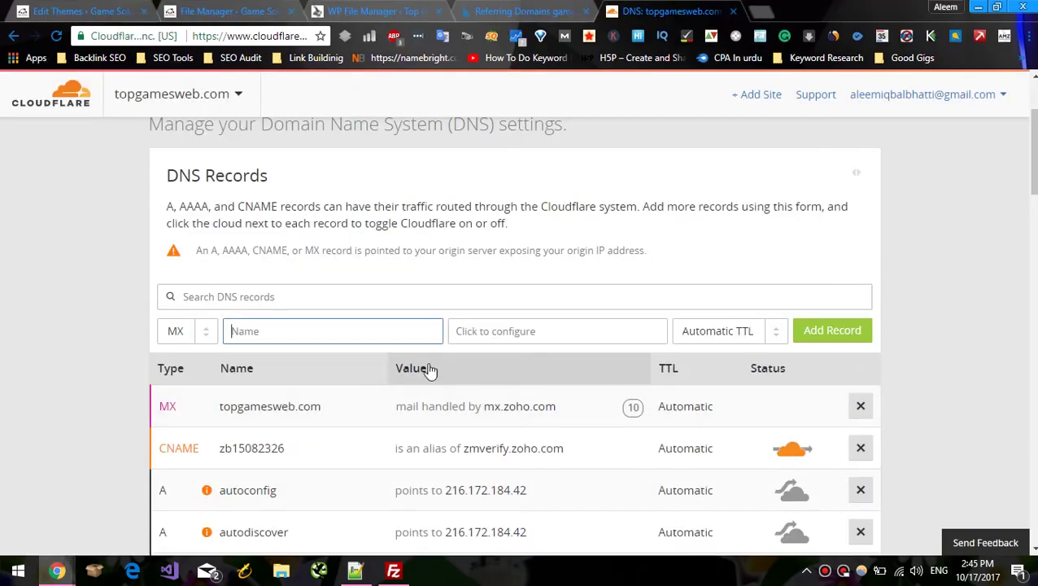
{"action": "left_click", "coordinate": [480, 331]}
{"action": "key", "text": "ctrl+v"}
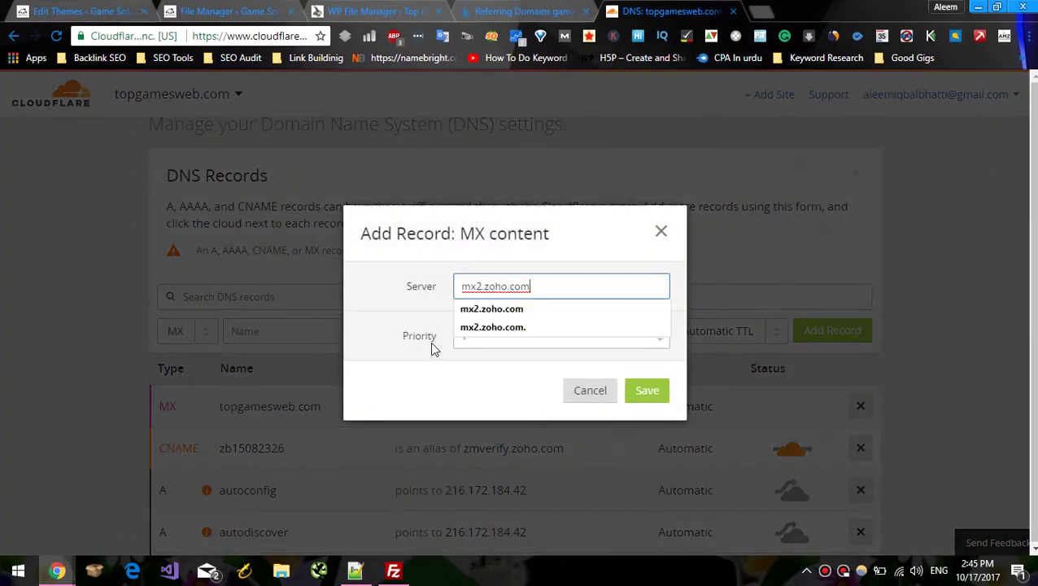
{"action": "key", "text": "alt+Tab"}
{"action": "key", "text": "alt+Tab"}
{"action": "left_click", "coordinate": [552, 344]}
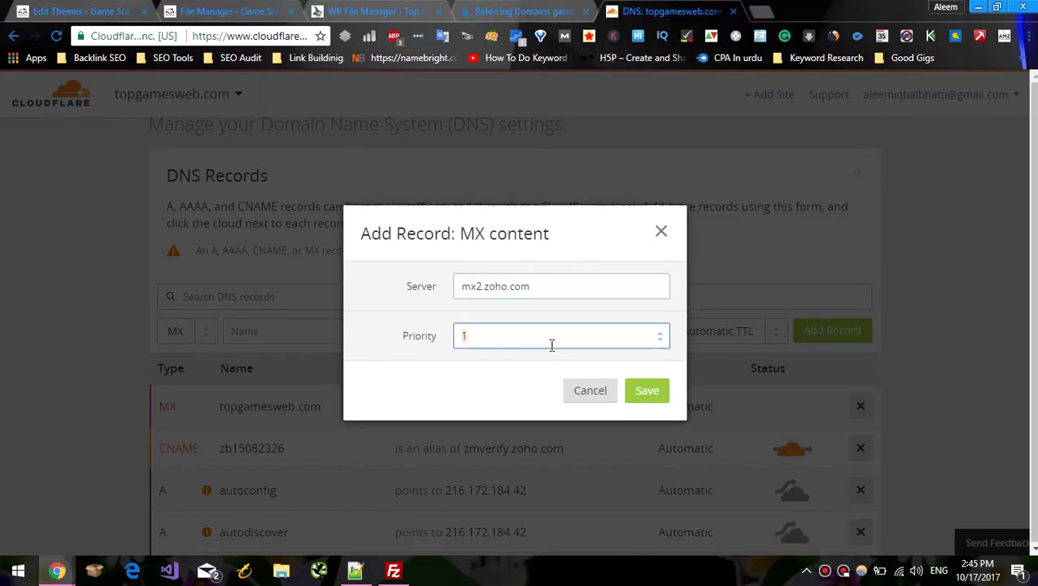
{"action": "left_click", "coordinate": [646, 390]}
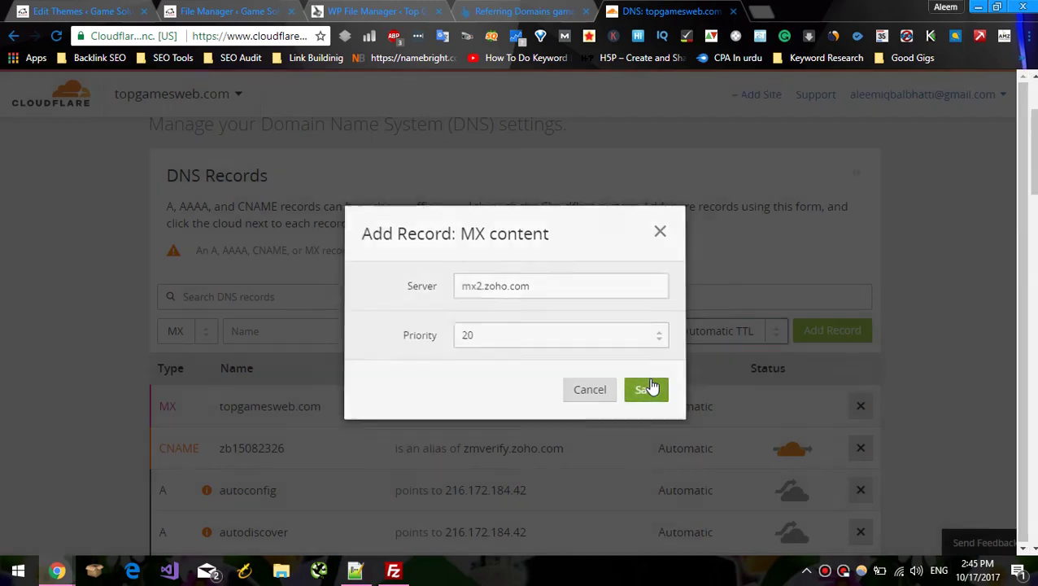
{"action": "left_click", "coordinate": [353, 332]}
{"action": "type", "text": "@"}
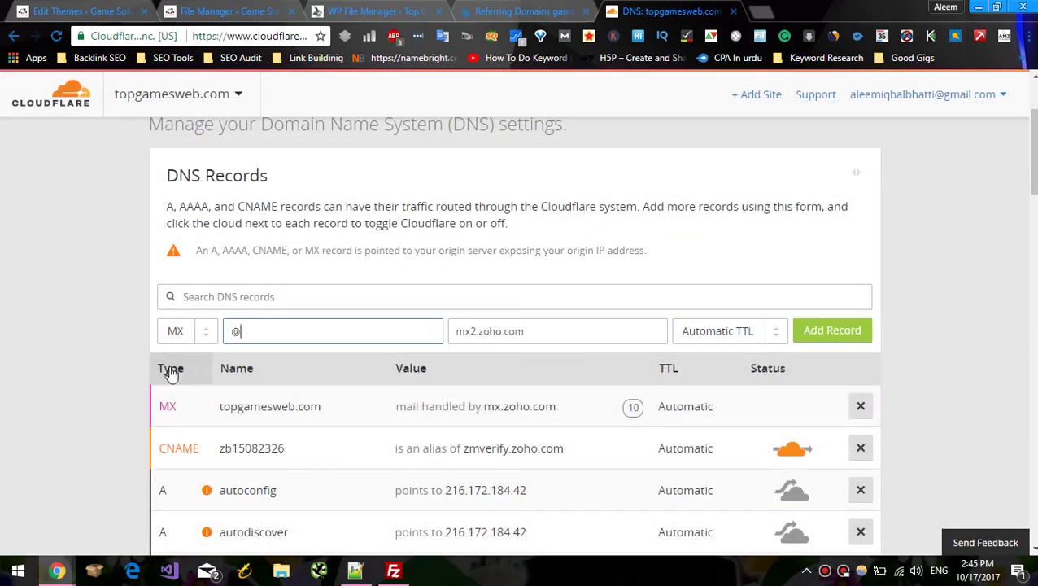
{"action": "left_click", "coordinate": [814, 331]}
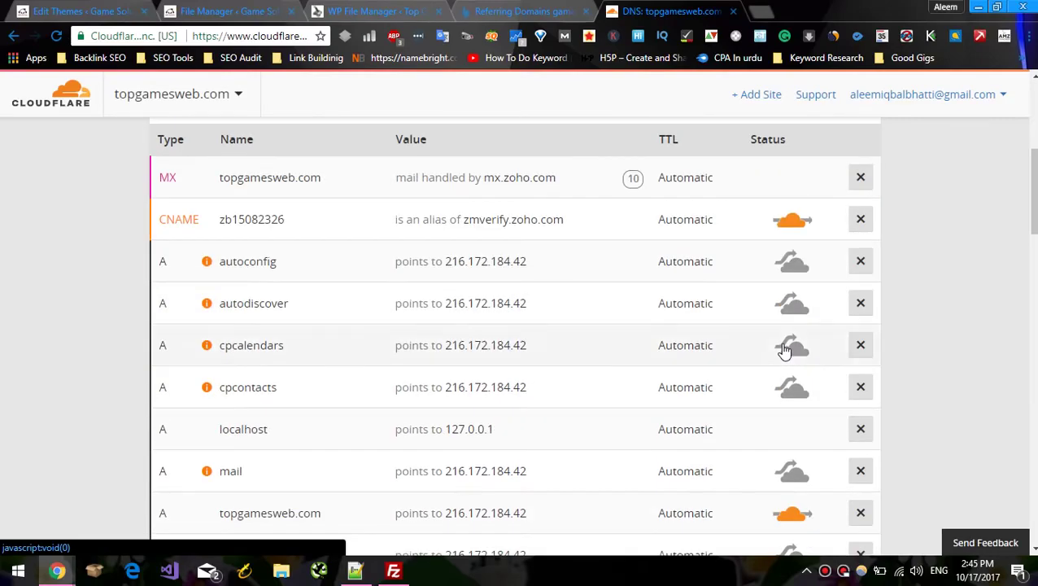
{"action": "scroll", "coordinate": [783, 349], "scroll_direction": "down", "scroll_amount": 10}
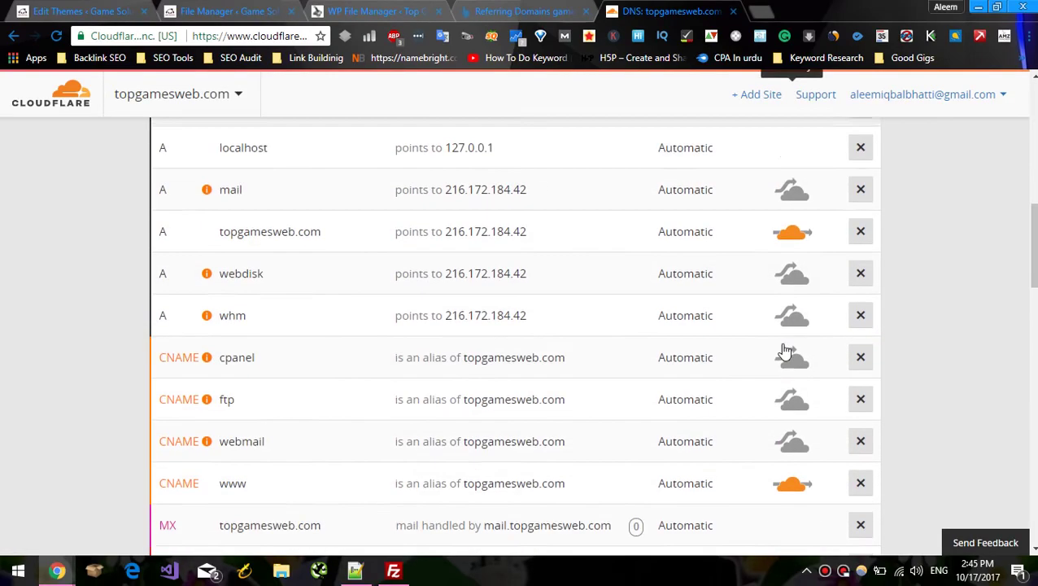
{"action": "scroll", "coordinate": [781, 343], "scroll_direction": "up", "scroll_amount": 4}
{"action": "scroll", "coordinate": [779, 350], "scroll_direction": "up", "scroll_amount": 6}
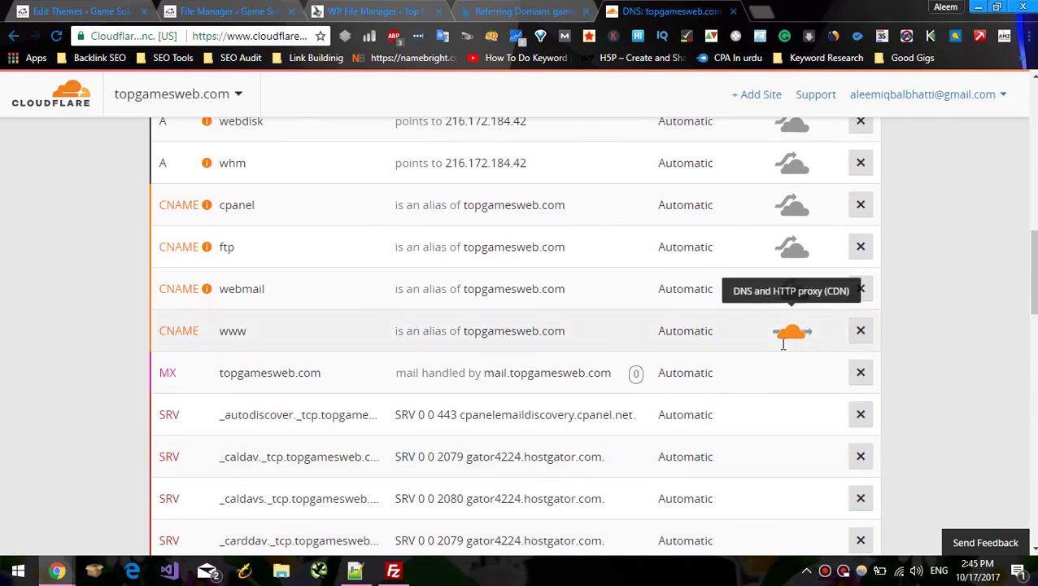
Step: Delete the old mail.topgamesweb.com MX record, leaving only the Zoho MX entries
{"action": "scroll", "coordinate": [773, 404], "scroll_direction": "up", "scroll_amount": 2}
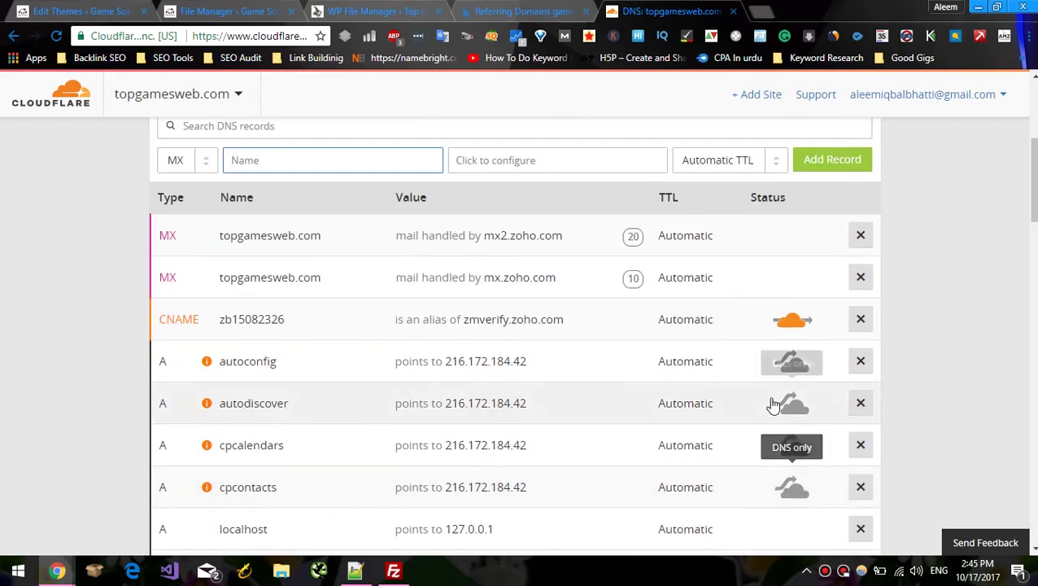
{"action": "scroll", "coordinate": [773, 405], "scroll_direction": "down", "scroll_amount": 8}
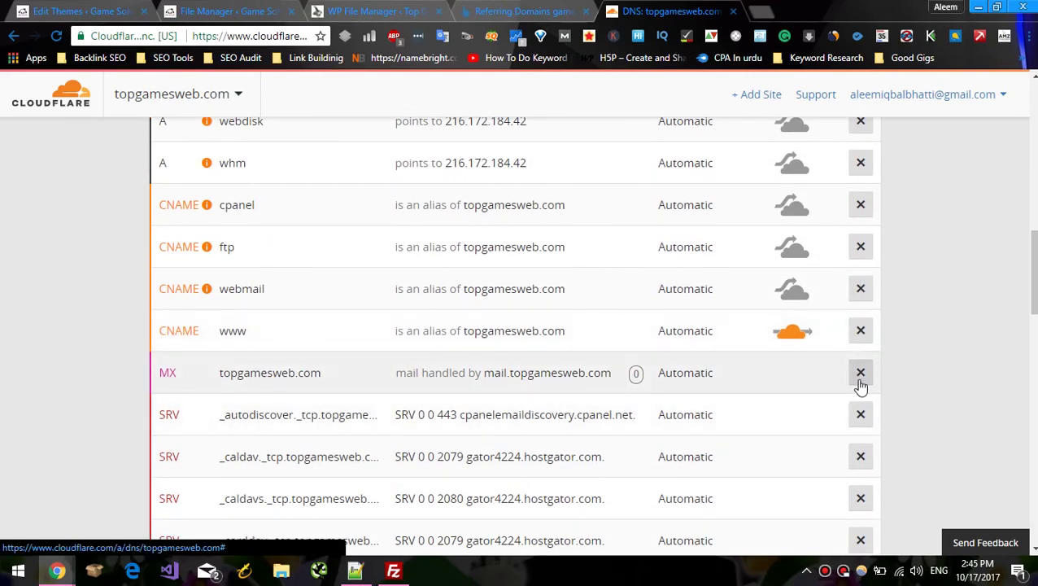
{"action": "left_click", "coordinate": [860, 379]}
{"action": "left_click", "coordinate": [587, 362]}
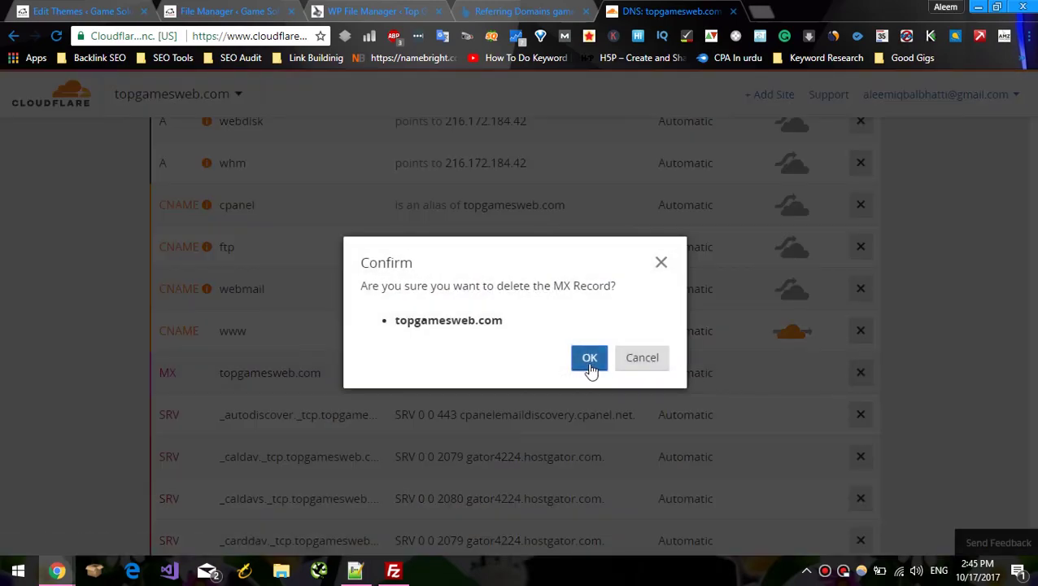
{"action": "scroll", "coordinate": [589, 364], "scroll_direction": "up", "scroll_amount": 8}
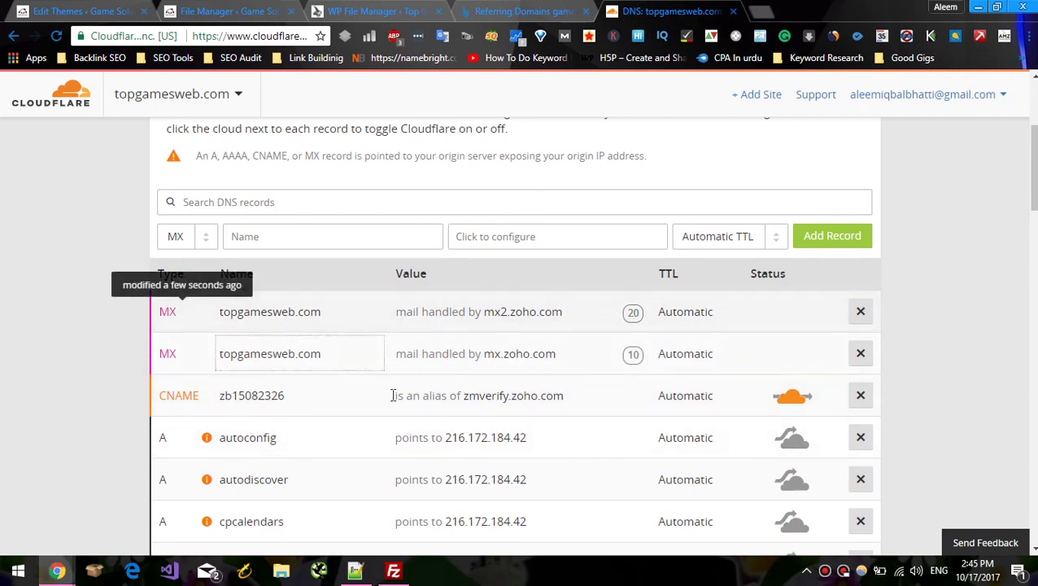
{"action": "scroll", "coordinate": [475, 398], "scroll_direction": "up", "scroll_amount": 1}
Step: Go back to Zoho's MX instructions and scroll down to the Next button
{"action": "key", "text": "alt+Tab"}
{"action": "scroll", "coordinate": [667, 420], "scroll_direction": "down", "scroll_amount": 7}
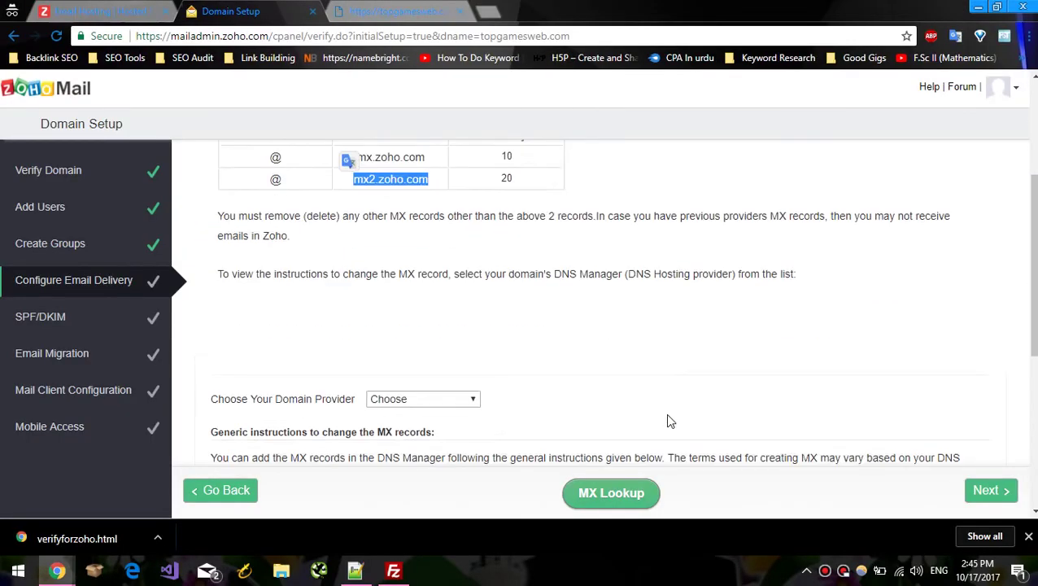
{"action": "scroll", "coordinate": [667, 421], "scroll_direction": "down", "scroll_amount": 1}
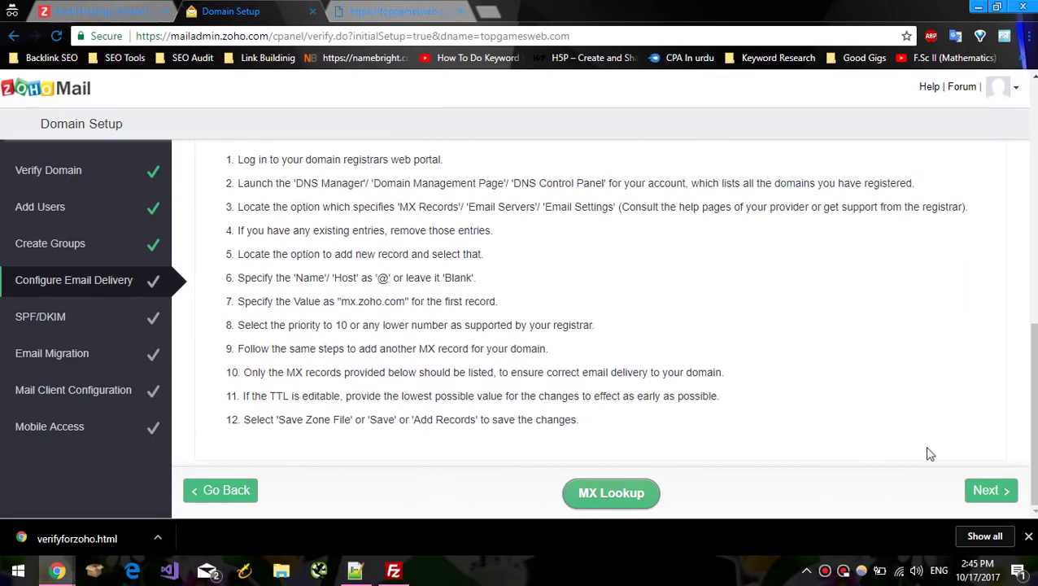
Step: Advance to the SPF/DKIM step and copy the SPF value v=spf1 include:zoho.com ~all
{"action": "left_click", "coordinate": [973, 491]}
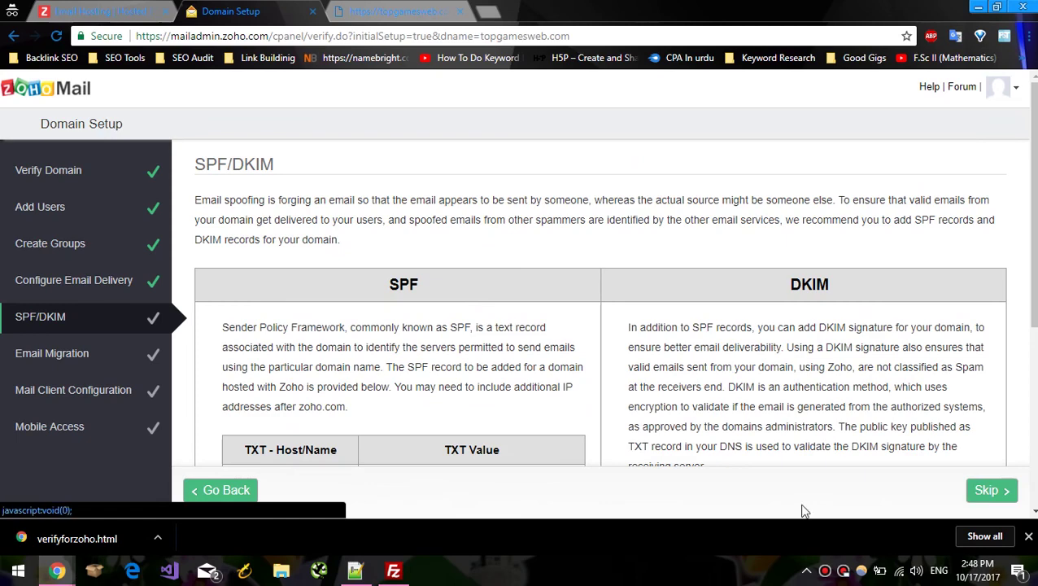
{"action": "scroll", "coordinate": [558, 362], "scroll_direction": "down", "scroll_amount": 2}
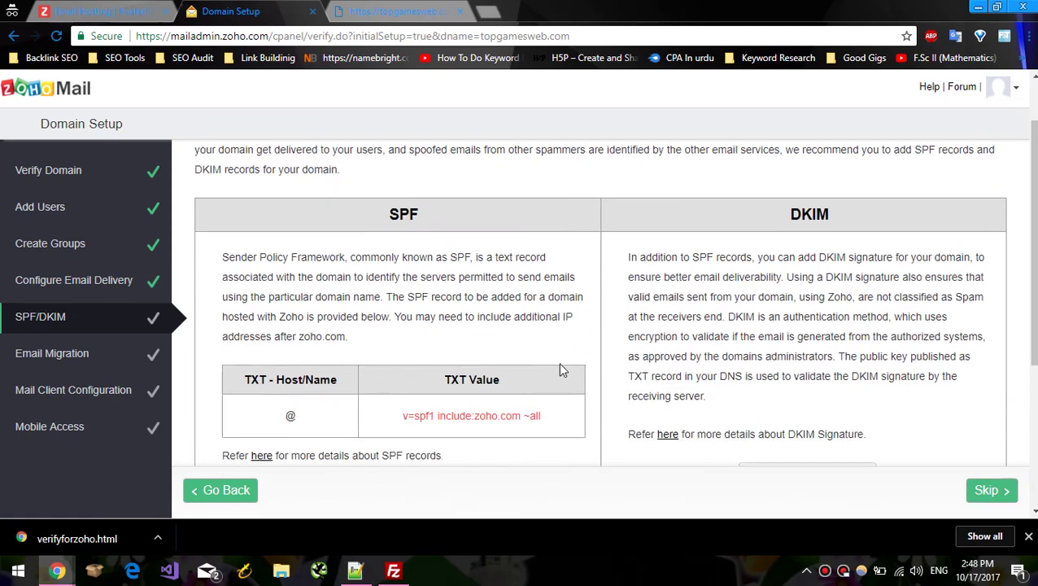
{"action": "left_click_drag", "start_coordinate": [563, 346], "coordinate": [403, 330]}
{"action": "key", "text": "ctrl+c"}
{"action": "scroll", "coordinate": [406, 333], "scroll_direction": "up", "scroll_amount": 1}
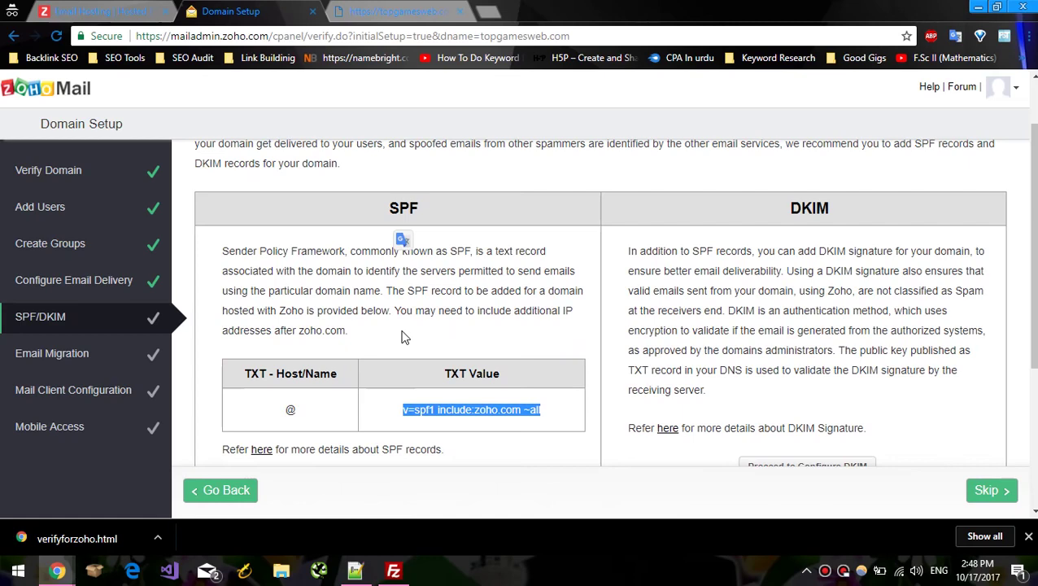
{"action": "key", "text": "alt+Tab"}
Step: Start a new Cloudflare DNS record of type SPF with the name @
{"action": "left_click", "coordinate": [183, 470]}
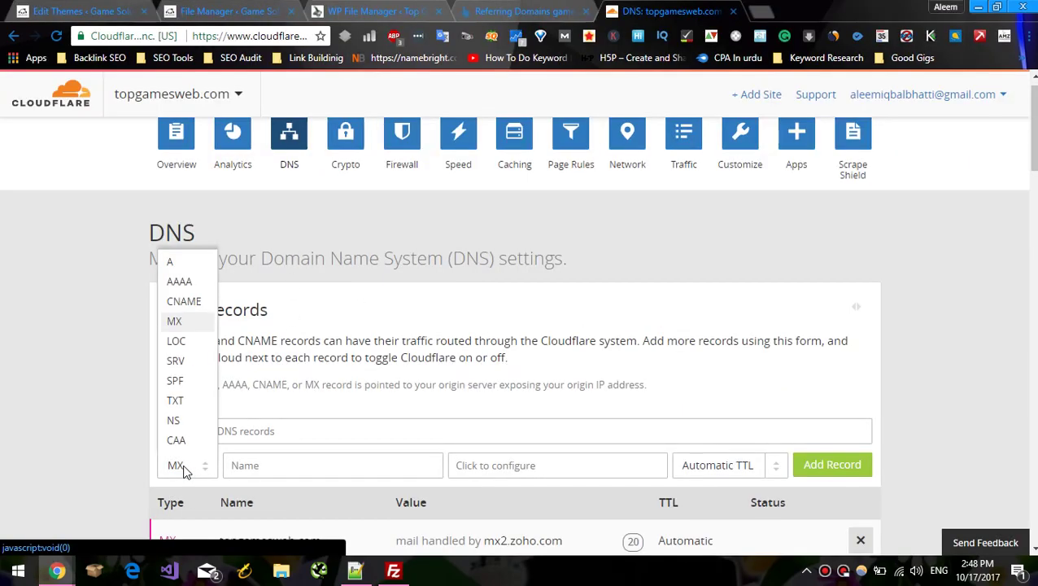
{"action": "left_click", "coordinate": [187, 380]}
{"action": "left_click", "coordinate": [279, 466]}
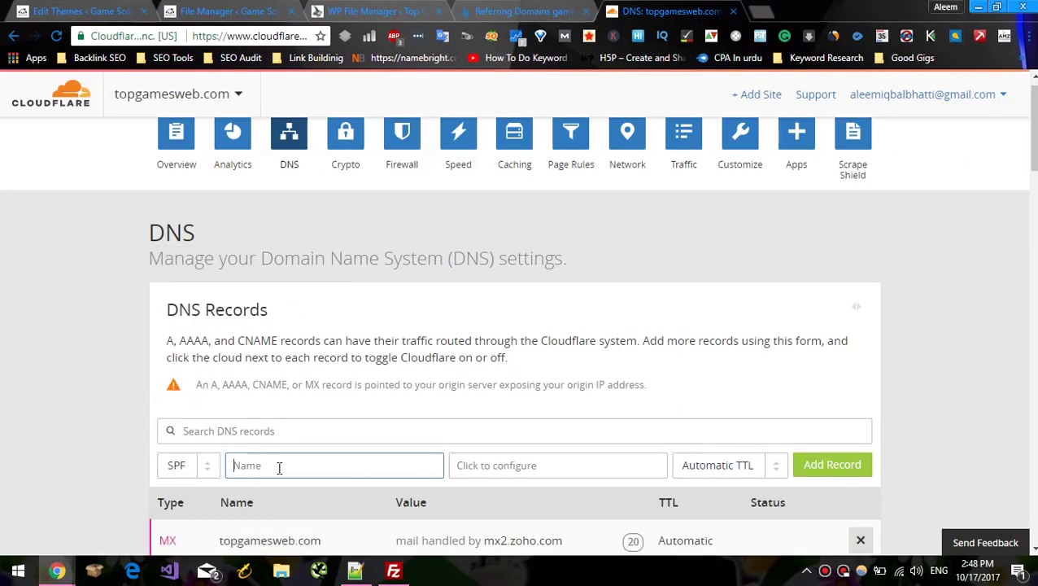
{"action": "key", "text": "ctrl+v"}
{"action": "key", "text": "alt+Tab"}
{"action": "key", "text": "alt+Tab"}
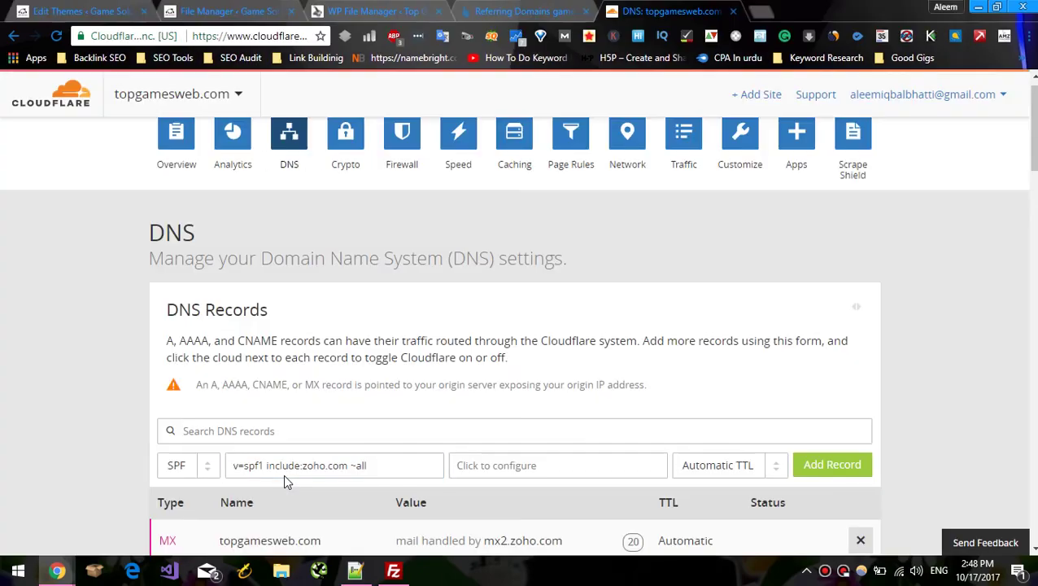
{"action": "key", "text": "ctrl+a"}
{"action": "type", "text": "@"}
Step: Enter v=spf1 include:zoho.com ~all as the SPF content, add the record and return to Zoho
{"action": "left_click", "coordinate": [537, 464]}
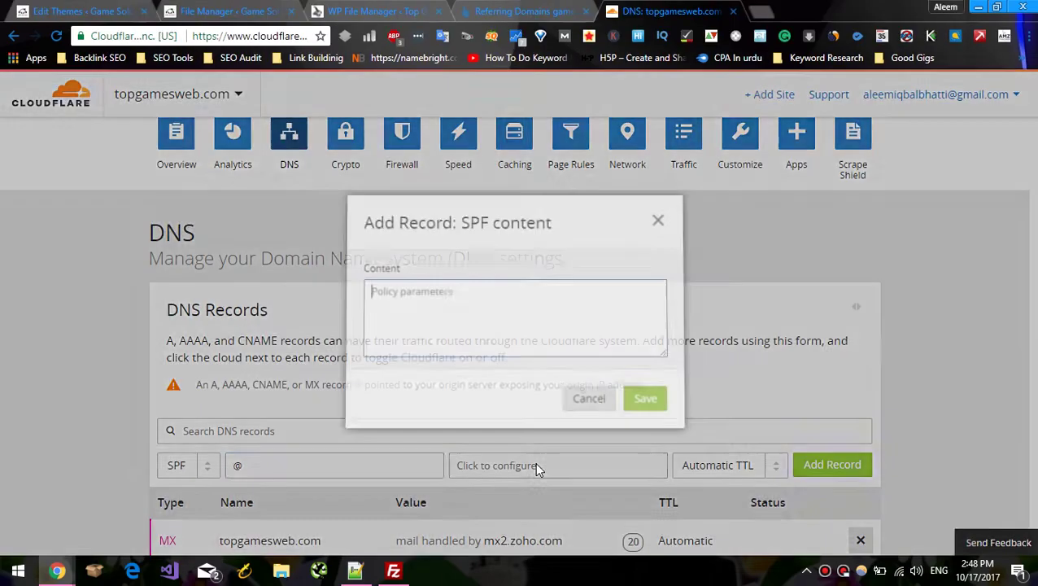
{"action": "key", "text": "ctrl+v"}
{"action": "left_click", "coordinate": [651, 402]}
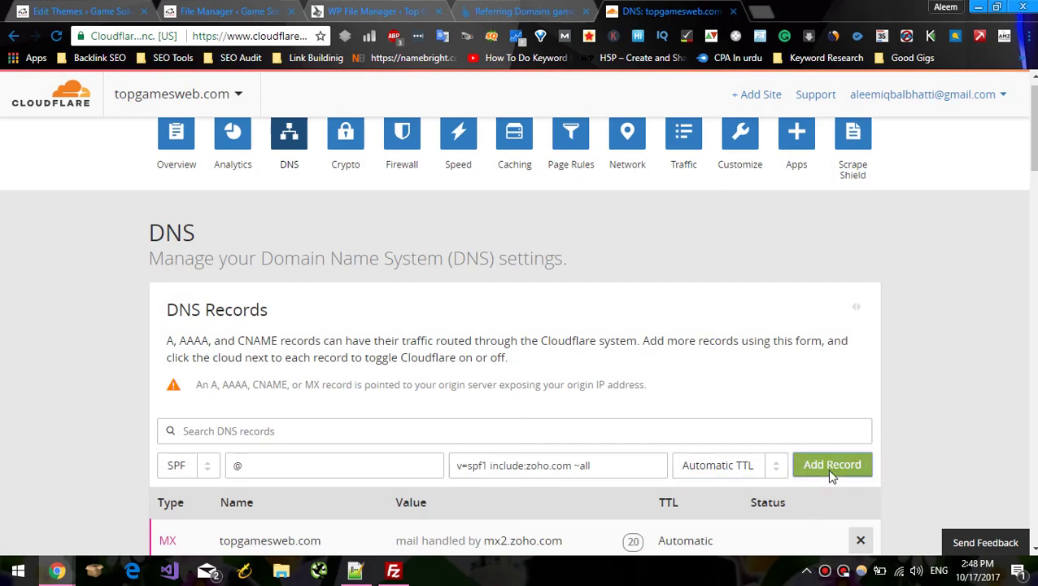
{"action": "left_click", "coordinate": [823, 469]}
{"action": "key", "text": "alt+Tab"}
{"action": "scroll", "coordinate": [546, 412], "scroll_direction": "down", "scroll_amount": 2}
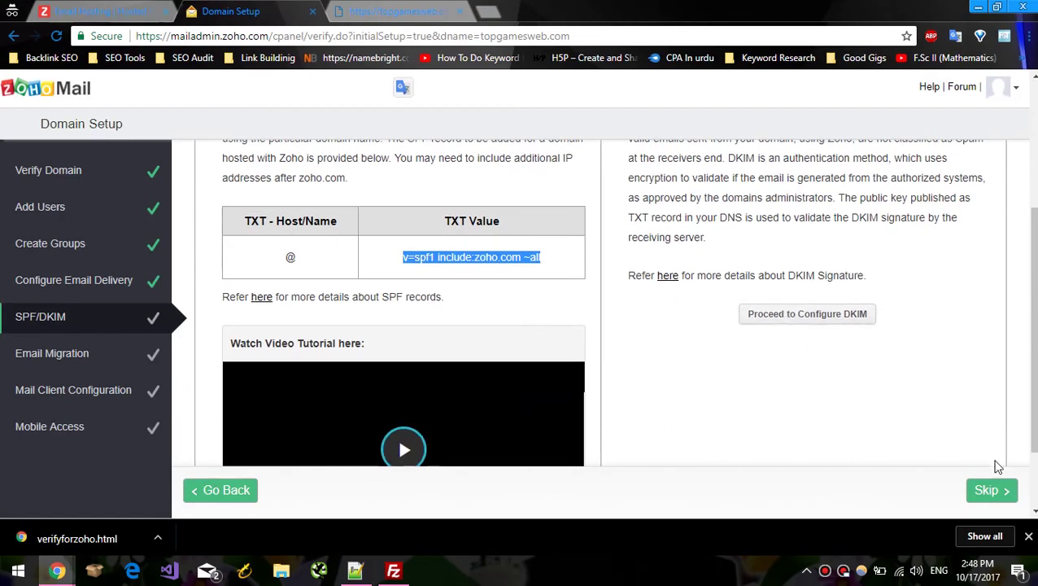
Step: Scroll the SPF/DKIM page and proceed to the DKIM configuration for topgamesweb.com
{"action": "scroll", "coordinate": [846, 419], "scroll_direction": "up", "scroll_amount": 3}
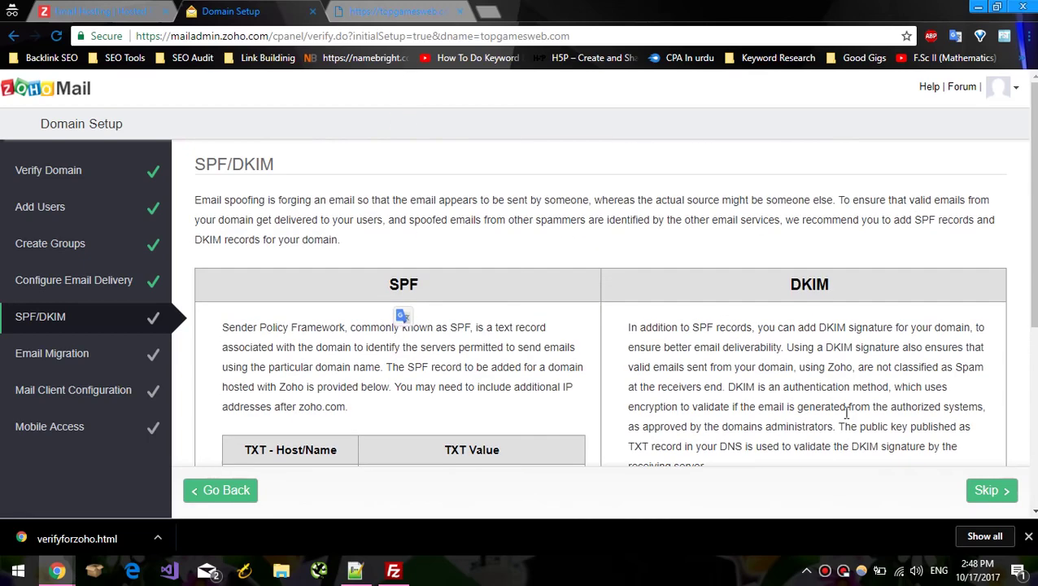
{"action": "scroll", "coordinate": [846, 419], "scroll_direction": "down", "scroll_amount": 3}
{"action": "scroll", "coordinate": [846, 419], "scroll_direction": "up", "scroll_amount": 1}
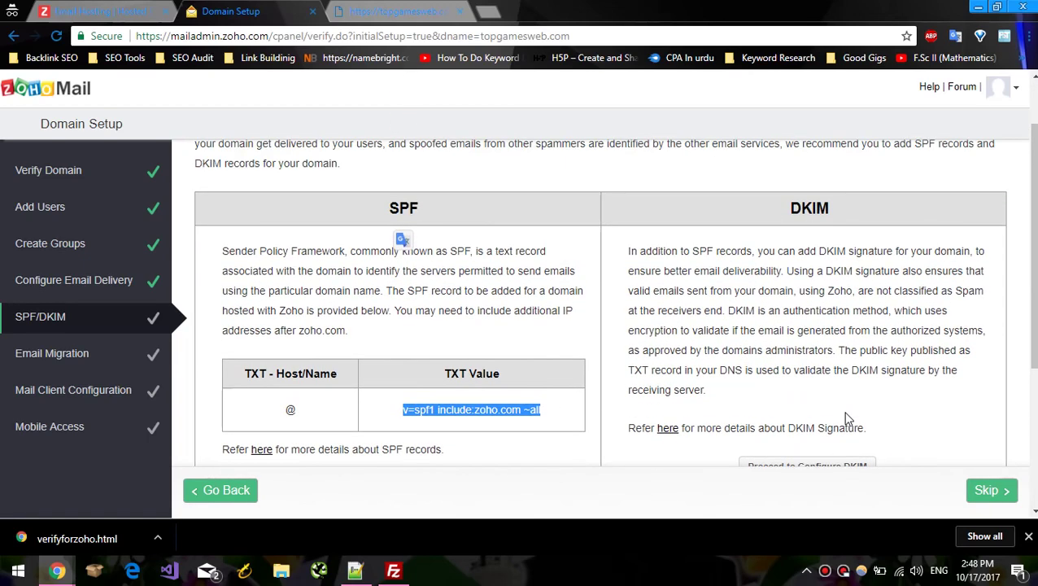
{"action": "scroll", "coordinate": [846, 419], "scroll_direction": "down", "scroll_amount": 1}
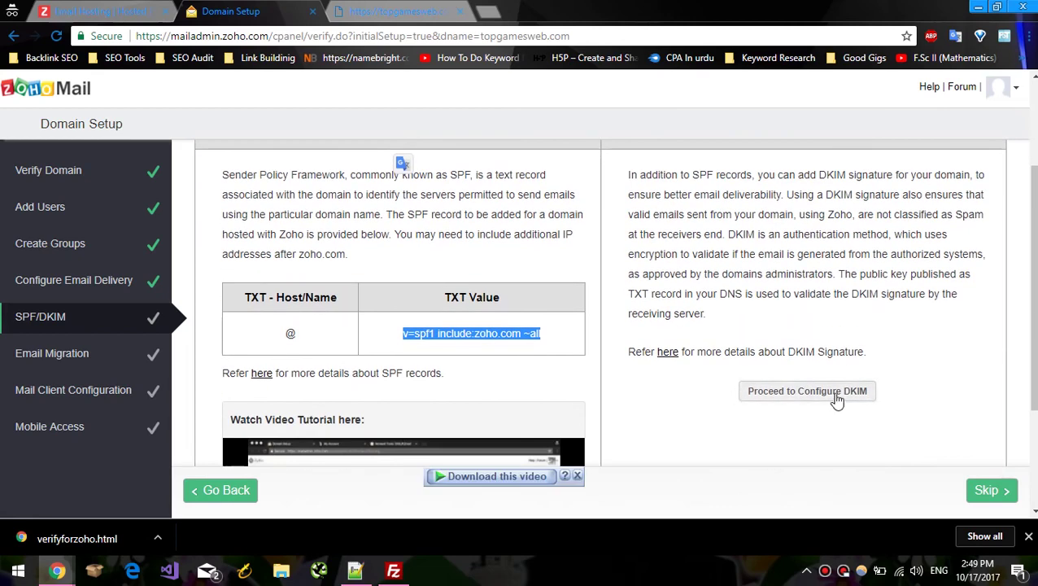
{"action": "left_click", "coordinate": [784, 397]}
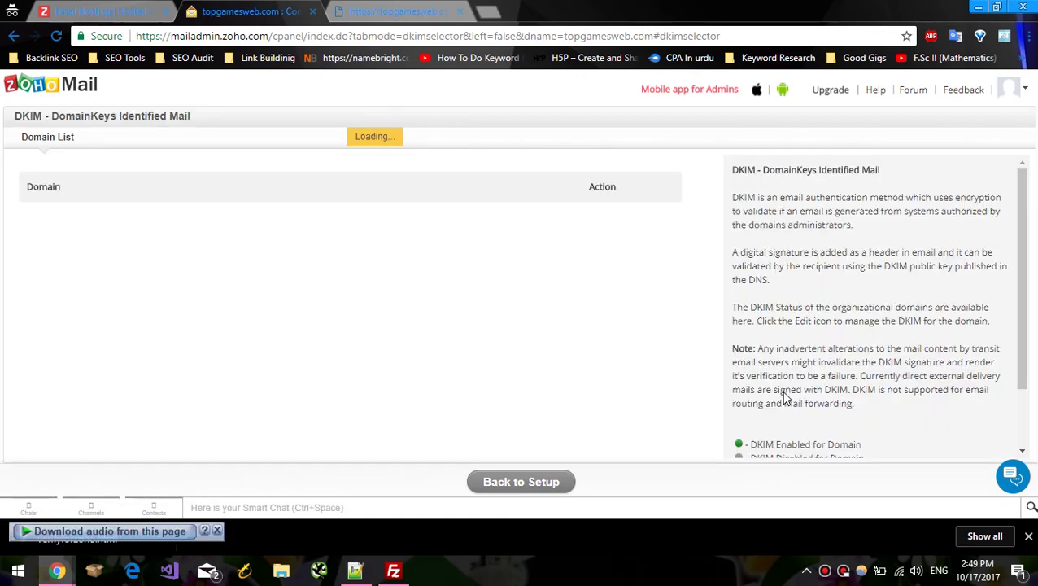
Step: Scroll through Zoho's DKIM info panel and domain list for topgamesweb.com
{"action": "scroll", "coordinate": [867, 337], "scroll_direction": "down", "scroll_amount": 1}
{"action": "scroll", "coordinate": [863, 337], "scroll_direction": "down", "scroll_amount": 5}
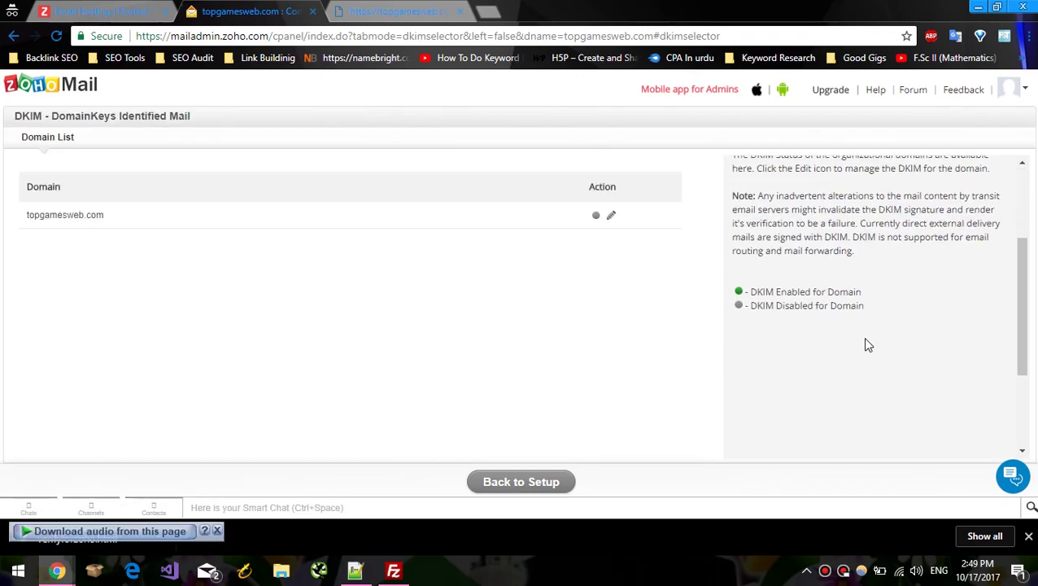
{"action": "scroll", "coordinate": [863, 337], "scroll_direction": "up", "scroll_amount": 2}
{"action": "scroll", "coordinate": [783, 303], "scroll_direction": "up", "scroll_amount": 5}
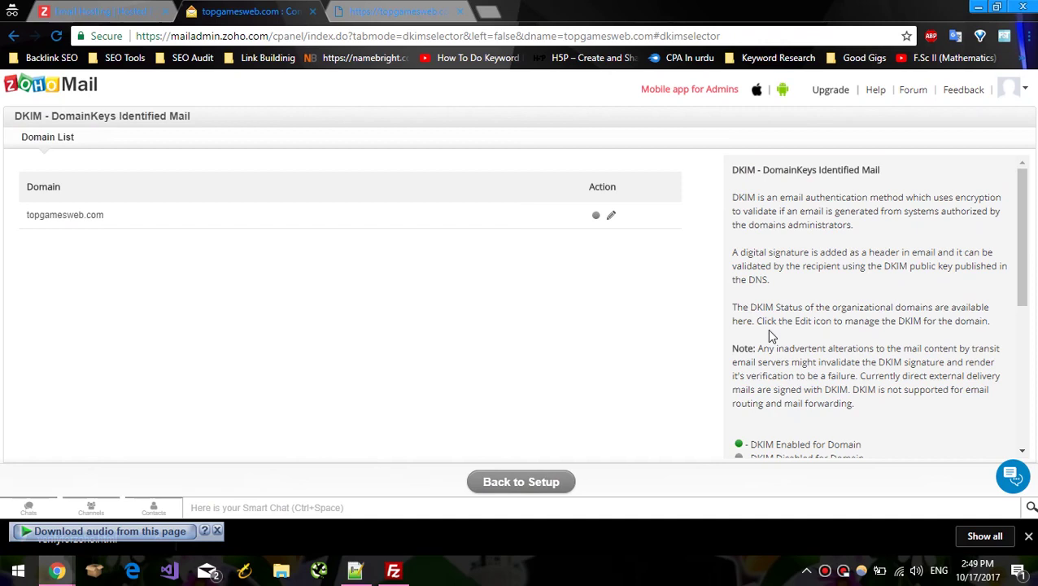
{"action": "scroll", "coordinate": [769, 333], "scroll_direction": "down", "scroll_amount": 3}
{"action": "scroll", "coordinate": [769, 335], "scroll_direction": "down", "scroll_amount": 1}
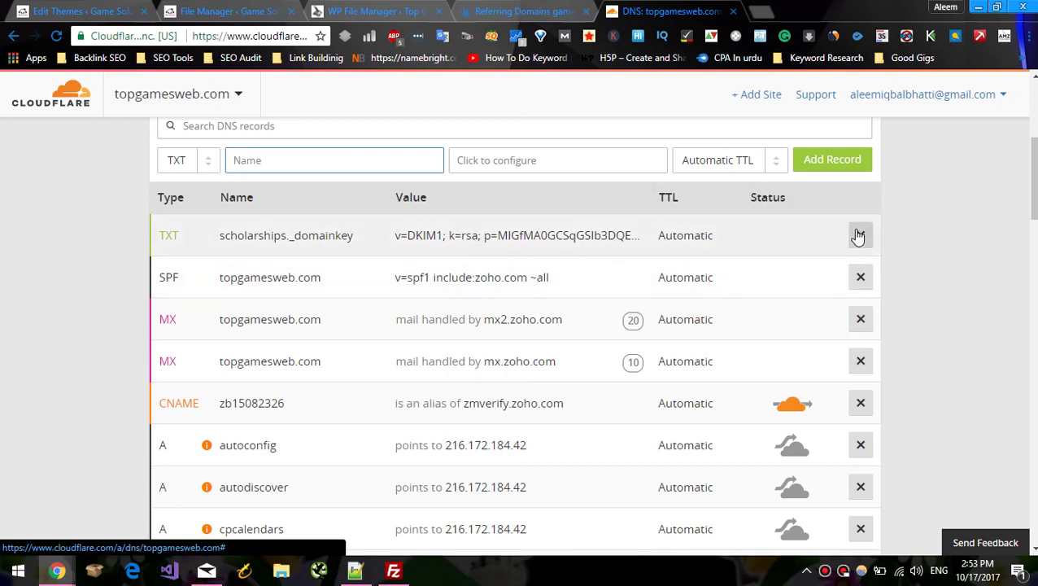
Step: Delete the old scholarships._domainkey TXT record and paste the selector host as the new name
{"action": "left_click", "coordinate": [858, 235]}
{"action": "left_click", "coordinate": [276, 158]}
{"action": "type", "text": "scholarships._domainkey.topgamesweb.com"}
{"action": "key", "text": "alt+Tab"}
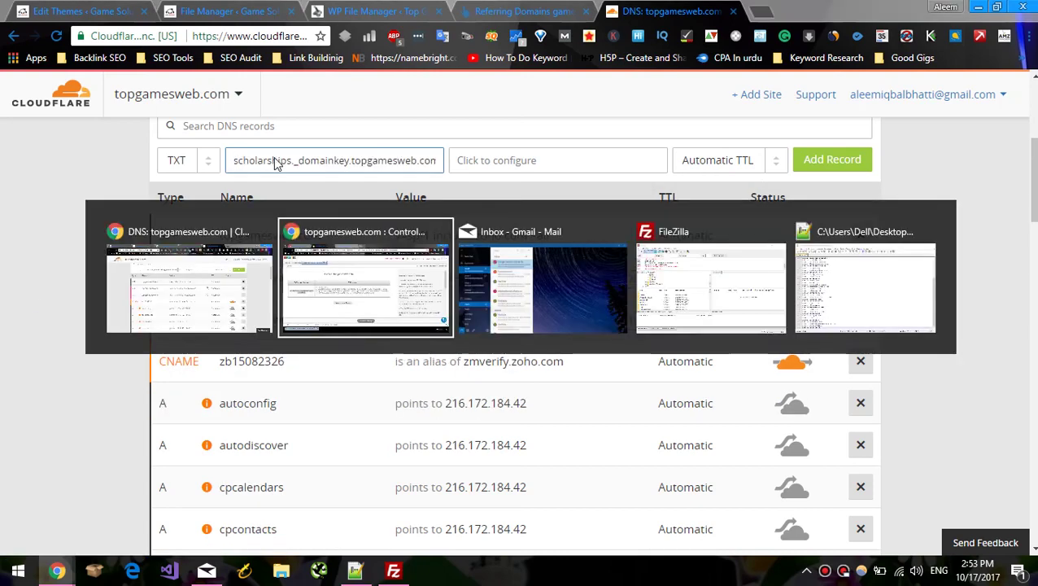
Step: Copy Zoho's DKIM TXT value into the record's content and add it to the Cloudflare zone
{"action": "left_click_drag", "start_coordinate": [580, 311], "coordinate": [203, 276]}
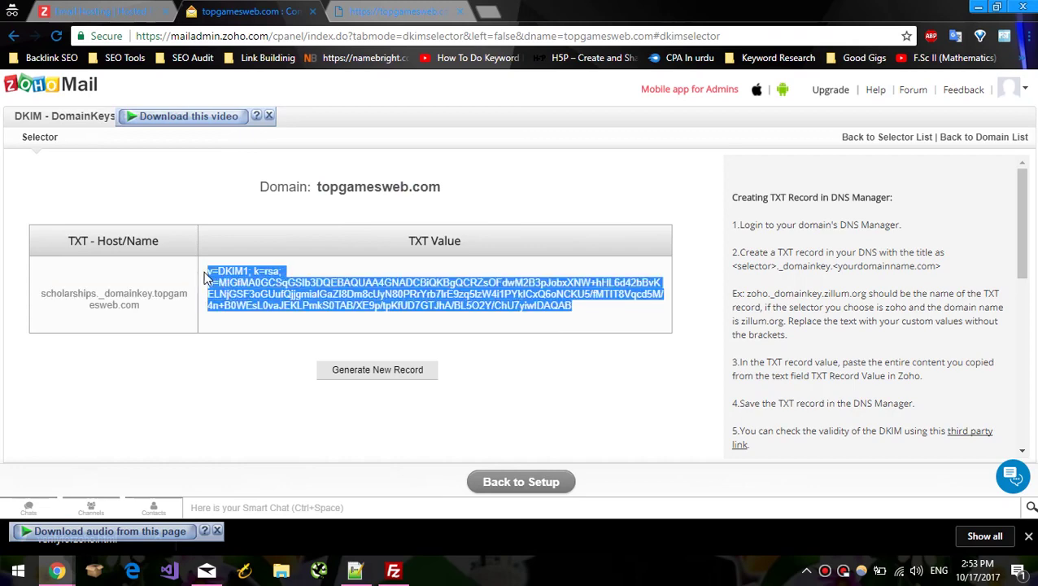
{"action": "key", "text": "alt+Tab"}
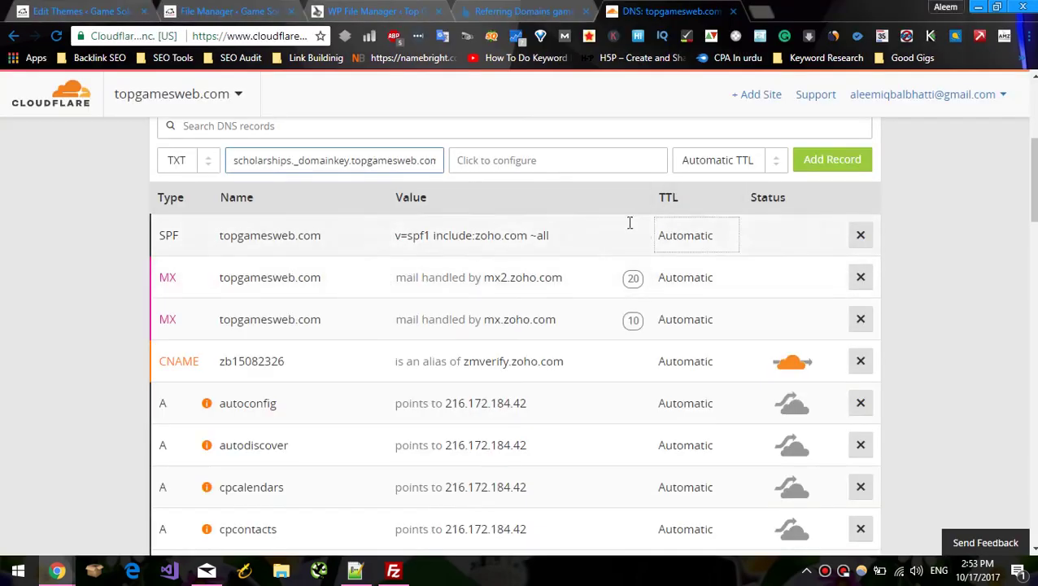
{"action": "left_click", "coordinate": [536, 161]}
{"action": "type", "text": "v=DKIM1; k=rsa; p=MIGfMA0GCSqGSIb3DQEBAQUAA4GNADCBiQKBgQCRZsOFdwM2B3pJobxXNW+hHL6d42bBvKELNjGSF3oGUufQjjgmialGaZI8Dm8cUyN80PRrYrb7lrE9zq5lzW4i1PYkICxQ6oNCKU5/fMTIT8Vqcd5M/4n+B0WEsL0vaJEKLPmkS0TAB/XE9p/tpKfUD7GTJhA/BL5O2Y/ChU7yiwIDAQAB"}
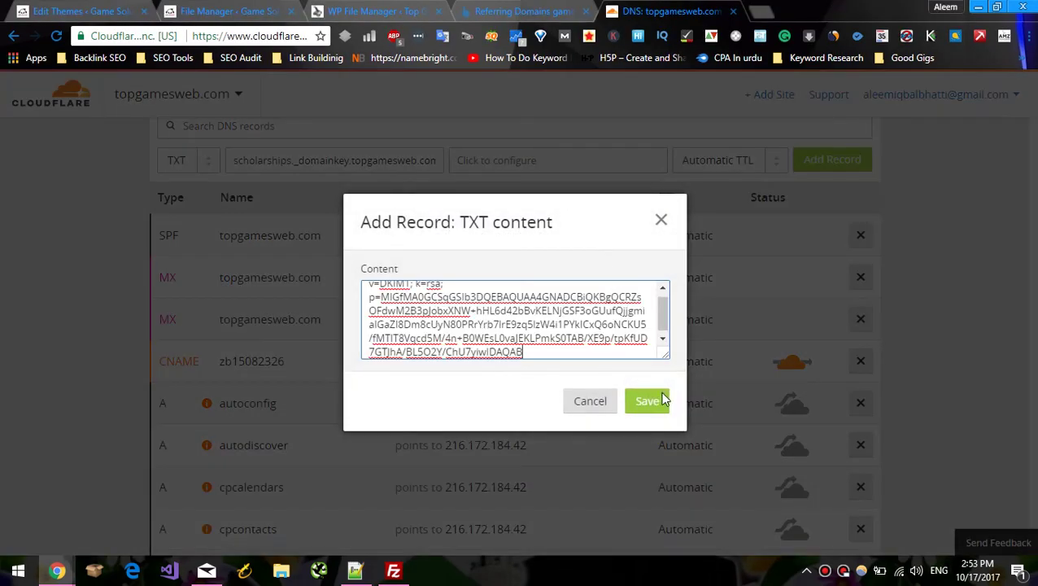
{"action": "left_click", "coordinate": [646, 401]}
{"action": "left_click", "coordinate": [822, 162]}
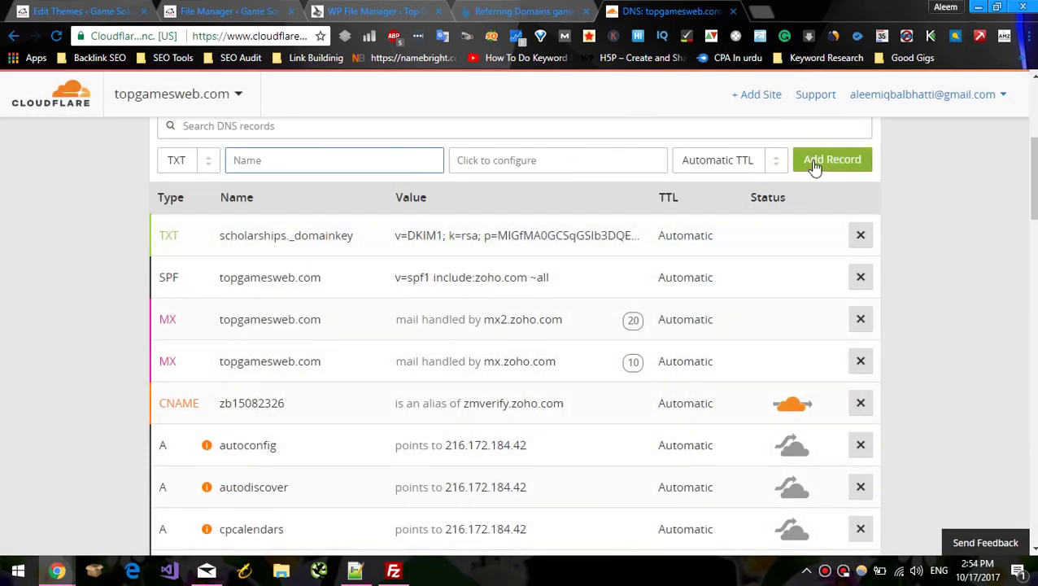
{"action": "key", "text": "alt+Tab"}
{"action": "left_click", "coordinate": [469, 358]}
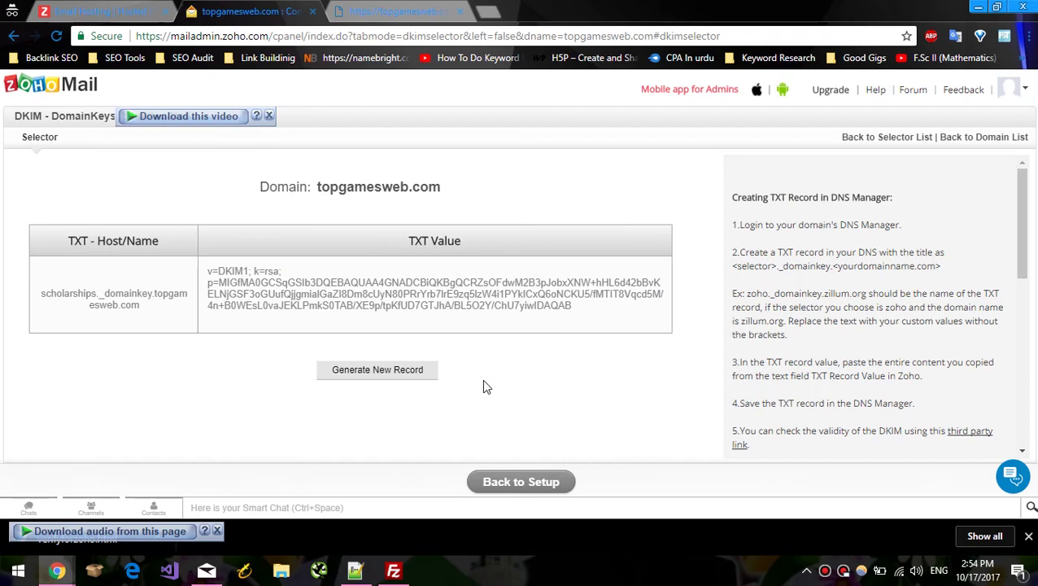
Step: Go back to the setup wizard, now at Email Migration with SPF/DKIM marked complete
{"action": "left_click", "coordinate": [506, 487]}
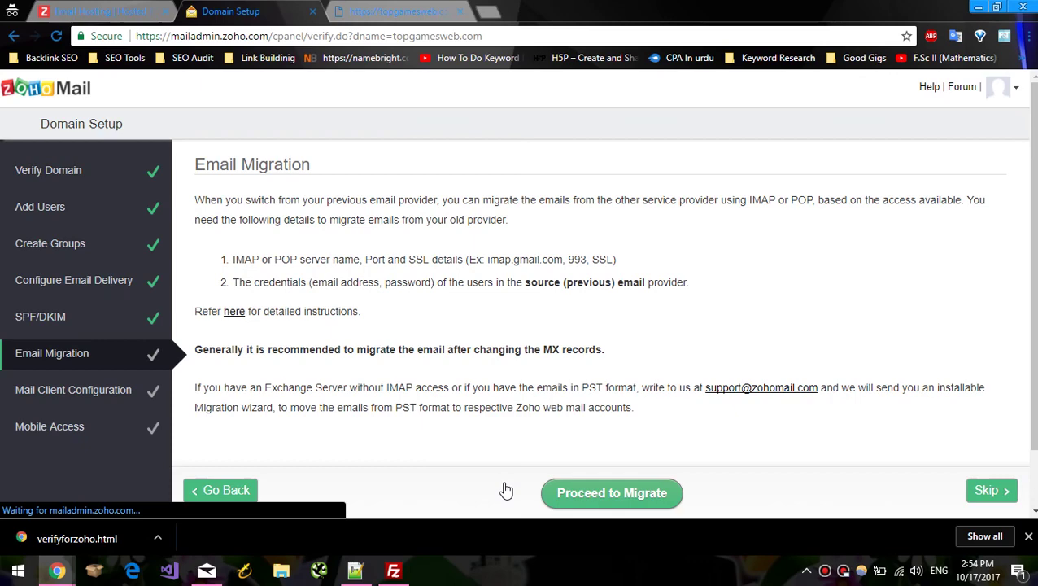
{"action": "scroll", "coordinate": [526, 454], "scroll_direction": "down", "scroll_amount": 1}
{"action": "scroll", "coordinate": [526, 454], "scroll_direction": "up", "scroll_amount": 1}
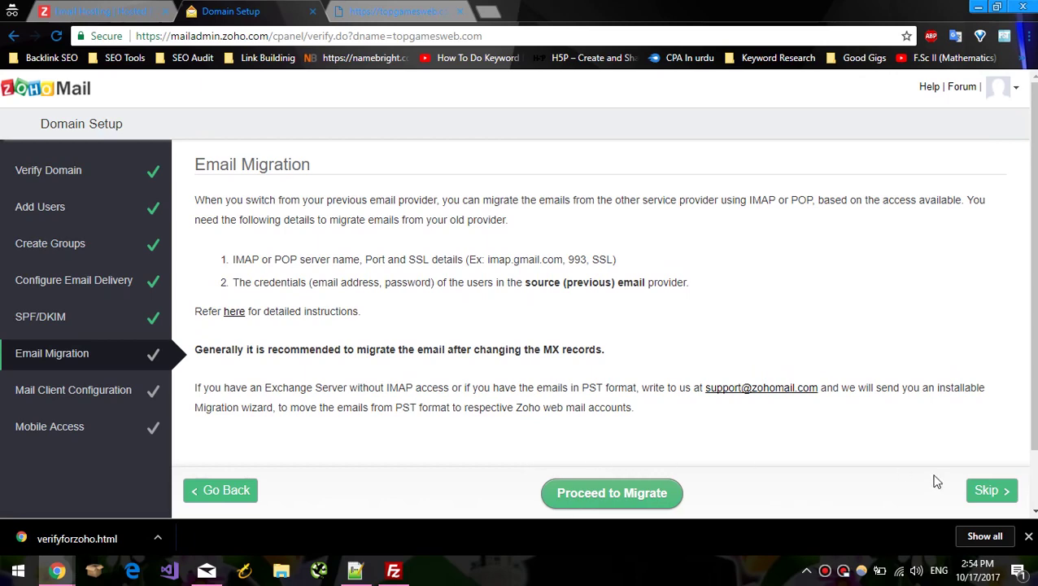
Step: Skip email migration to reach the Mail Client Configuration step
{"action": "left_click", "coordinate": [1009, 489]}
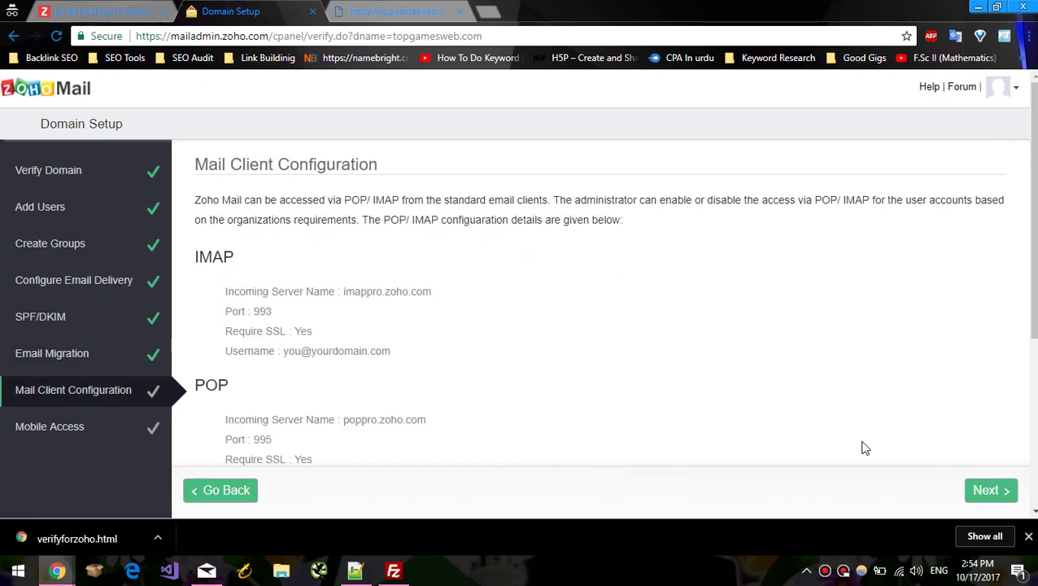
{"action": "scroll", "coordinate": [865, 448], "scroll_direction": "down", "scroll_amount": 2}
{"action": "scroll", "coordinate": [865, 447], "scroll_direction": "up", "scroll_amount": 2}
{"action": "scroll", "coordinate": [865, 448], "scroll_direction": "down", "scroll_amount": 3}
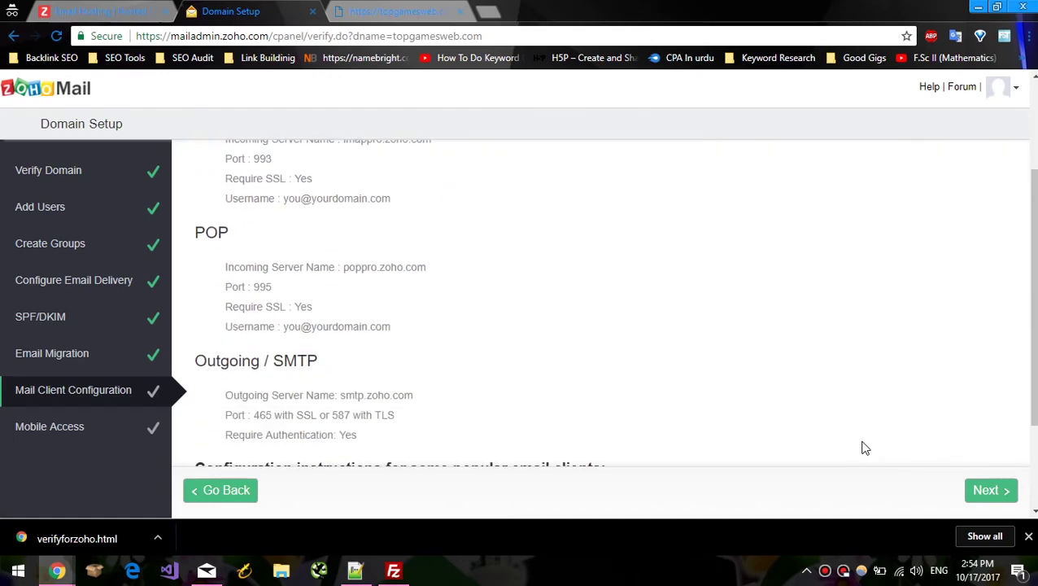
{"action": "scroll", "coordinate": [862, 447], "scroll_direction": "down", "scroll_amount": 2}
{"action": "scroll", "coordinate": [772, 449], "scroll_direction": "up", "scroll_amount": 2}
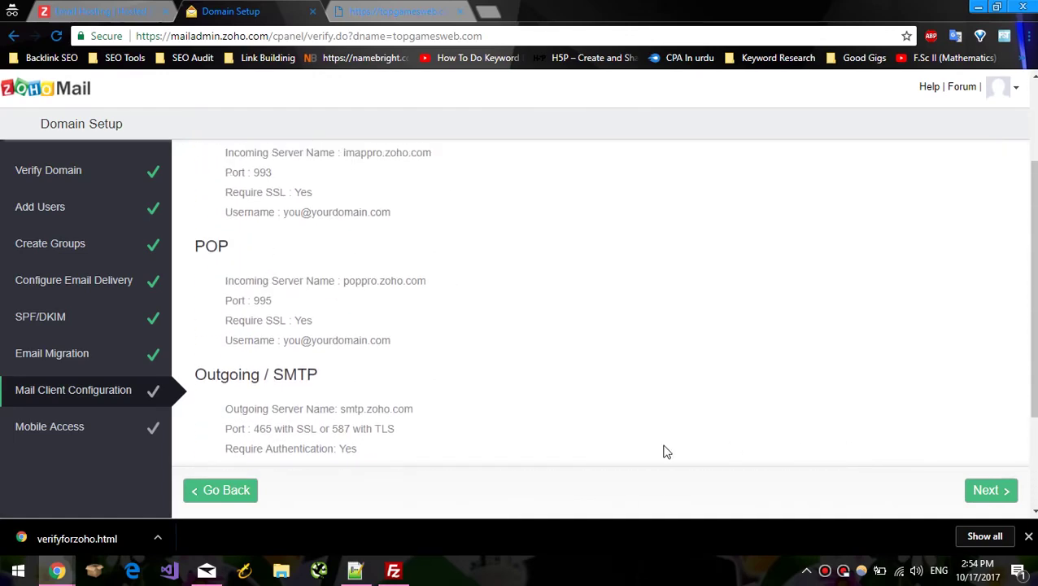
{"action": "scroll", "coordinate": [361, 311], "scroll_direction": "down", "scroll_amount": 2}
Step: Select the IMAP, POP and outgoing SMTP settings text, then show the Windows desktop
{"action": "left_click_drag", "start_coordinate": [361, 306], "coordinate": [199, 231]}
{"action": "scroll", "coordinate": [199, 231], "scroll_direction": "up", "scroll_amount": 2}
{"action": "scroll", "coordinate": [206, 244], "scroll_direction": "up", "scroll_amount": 2}
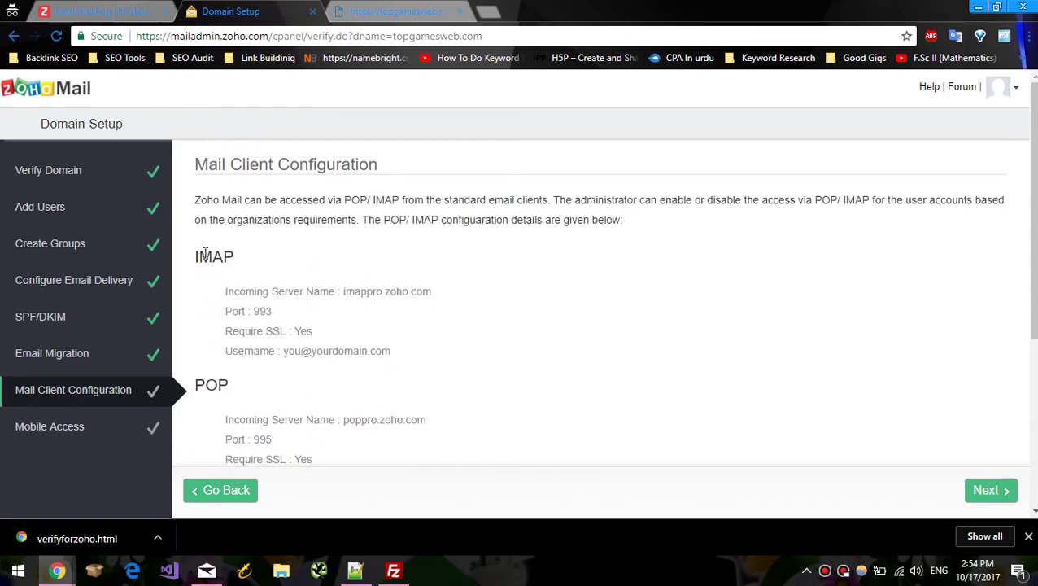
{"action": "left_click", "coordinate": [198, 252], "text": "shift"}
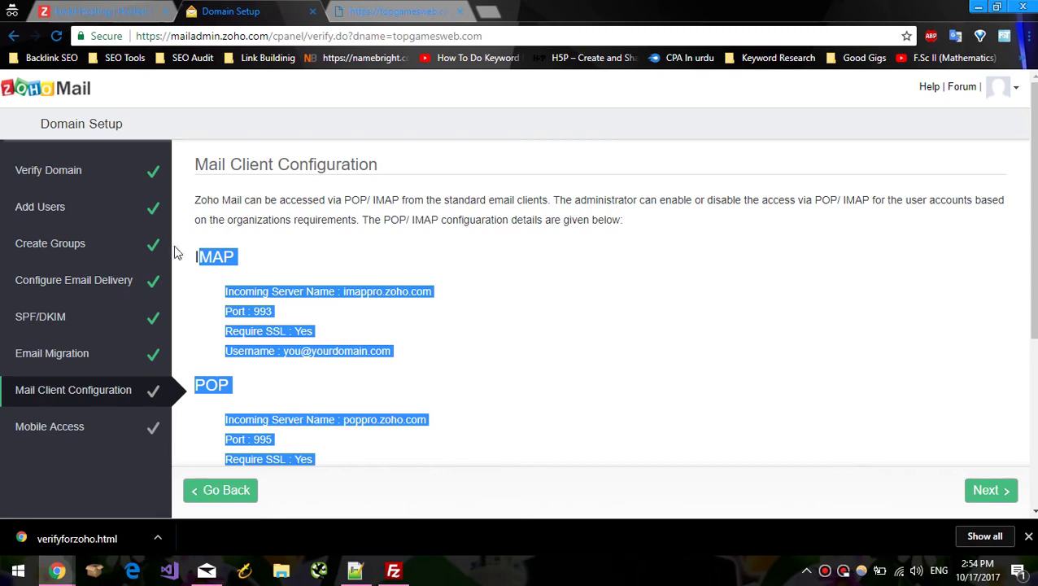
{"action": "left_click", "coordinate": [195, 255], "text": "shift"}
{"action": "key", "text": "ctrl+c"}
{"action": "key", "text": "super+d"}
Step: Create a desktop text file Zoho.txt, paste the mail server settings into it and save
{"action": "right_click", "coordinate": [874, 272]}
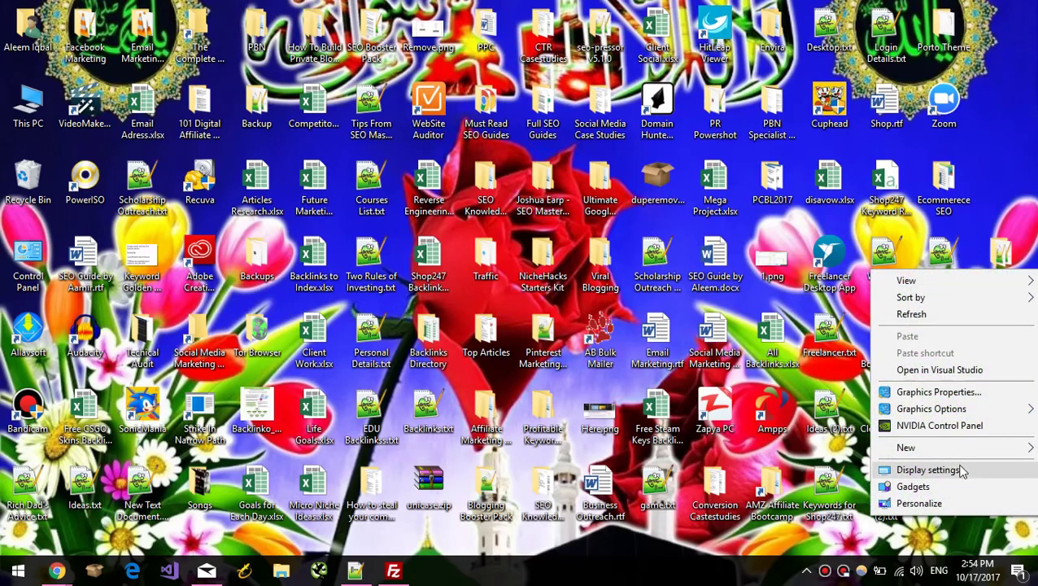
{"action": "mouse_move", "coordinate": [938, 446]}
{"action": "left_click", "coordinate": [736, 408]}
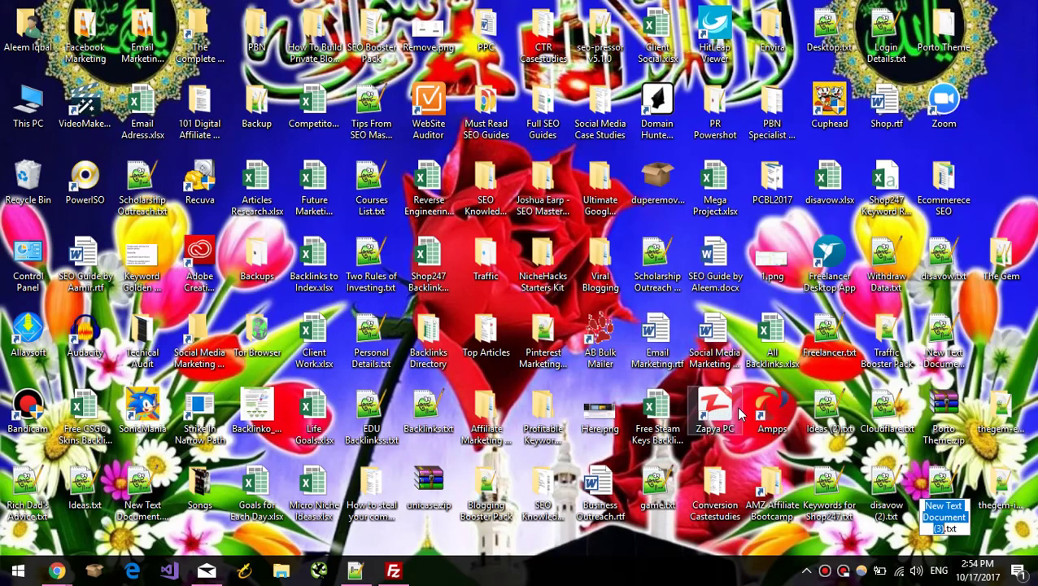
{"action": "type", "text": "Zoho"}
{"action": "key", "text": "Return"}
{"action": "key", "text": "Return"}
{"action": "key", "text": "ctrl+v"}
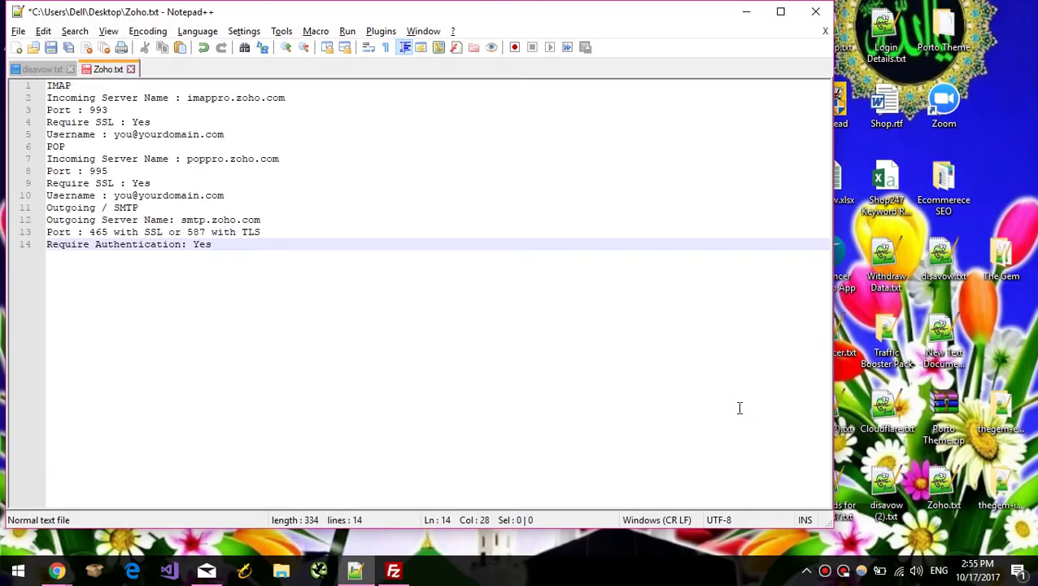
{"action": "key", "text": "ctrl+s"}
Step: Switch back to the Zoho Domain Setup window in Chrome
{"action": "key", "text": "alt+Tab"}
{"action": "key", "text": "Tab"}
{"action": "key", "text": "alt+Tab"}
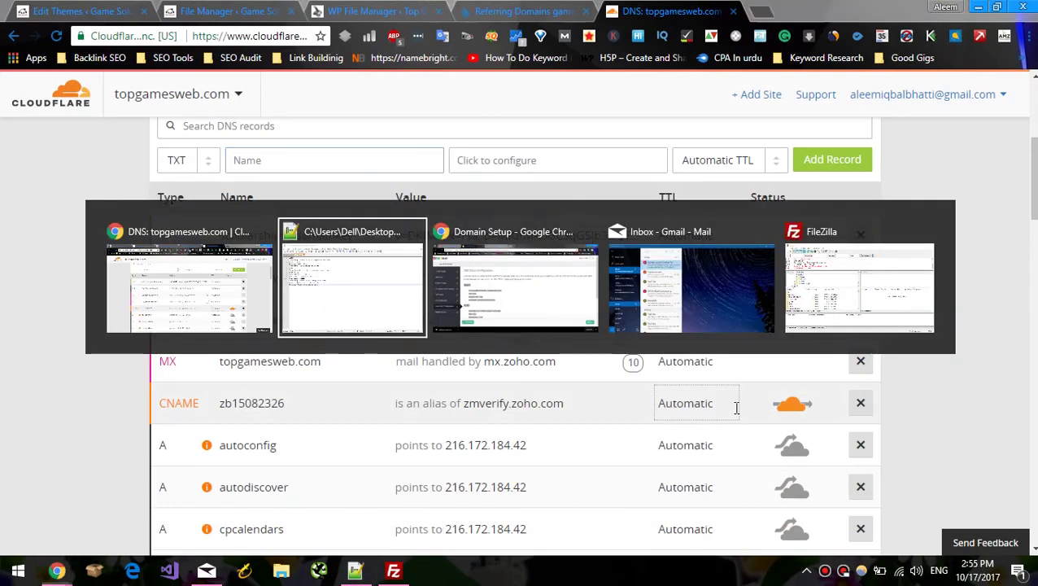
{"action": "key", "text": "Tab"}
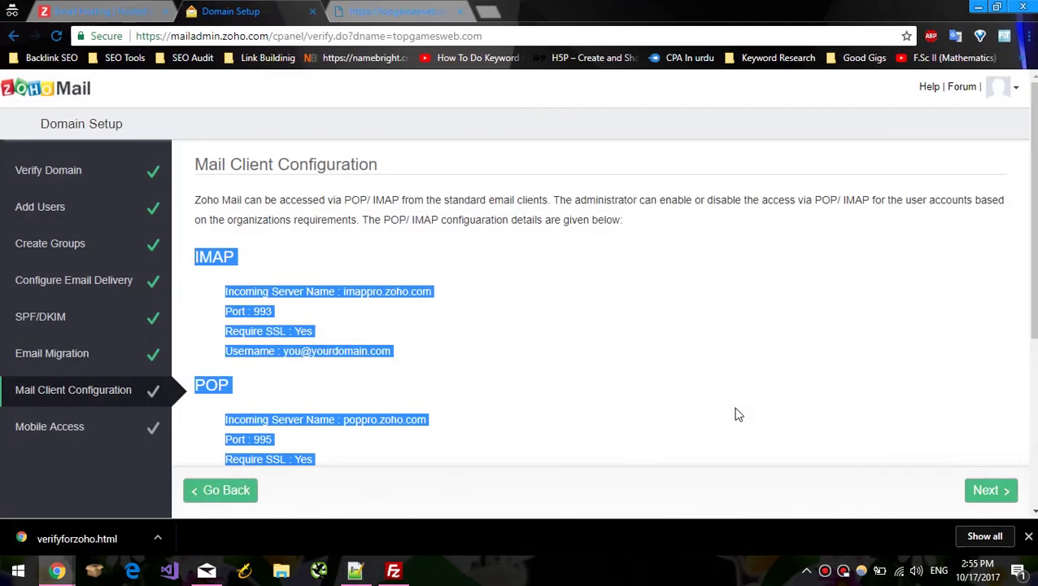
Step: Review the outgoing SMTP settings and client instructions, then bring up the Windows Mail inbox
{"action": "left_click", "coordinate": [738, 415]}
{"action": "scroll", "coordinate": [422, 327], "scroll_direction": "down", "scroll_amount": 4}
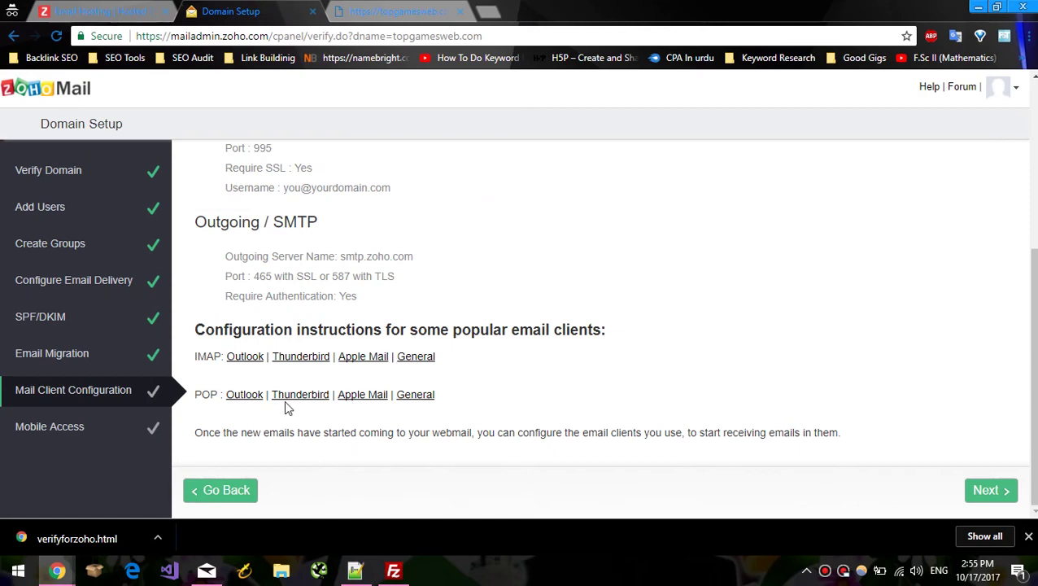
{"action": "scroll", "coordinate": [284, 407], "scroll_direction": "up", "scroll_amount": 1}
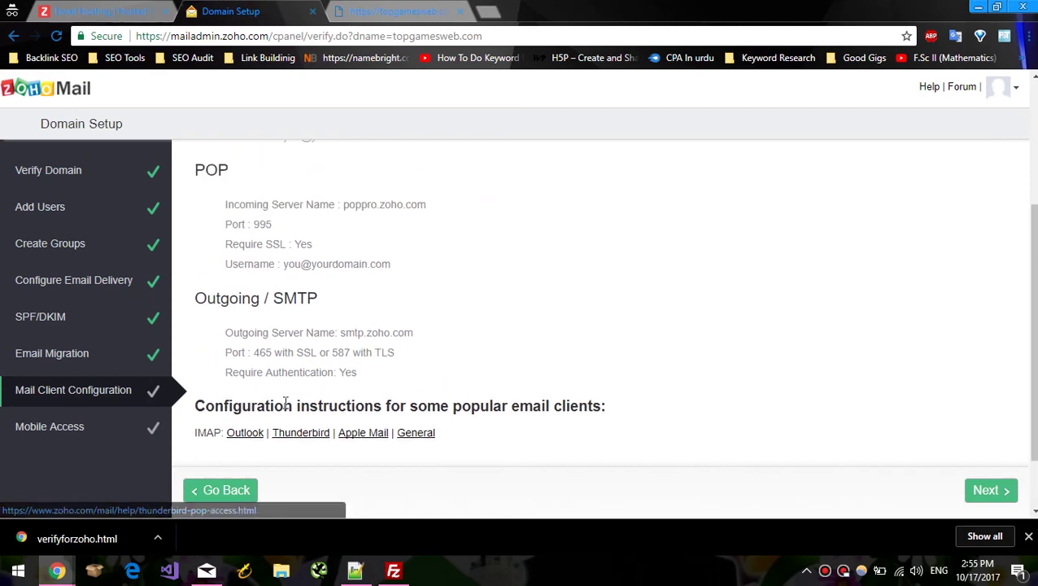
{"action": "left_click", "coordinate": [206, 570]}
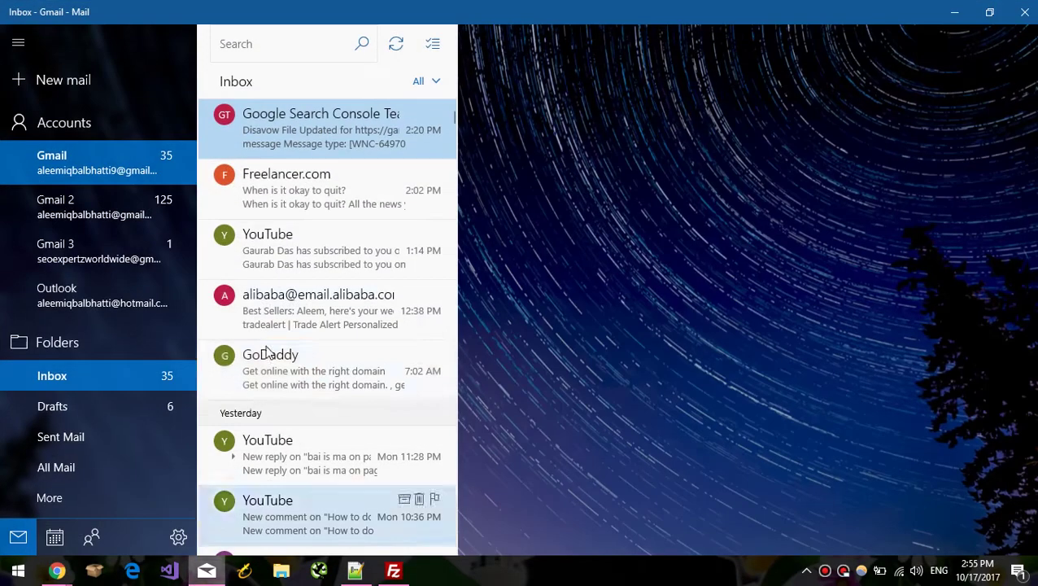
Step: Open account management in Windows Mail and begin adding a new account
{"action": "left_click", "coordinate": [124, 91]}
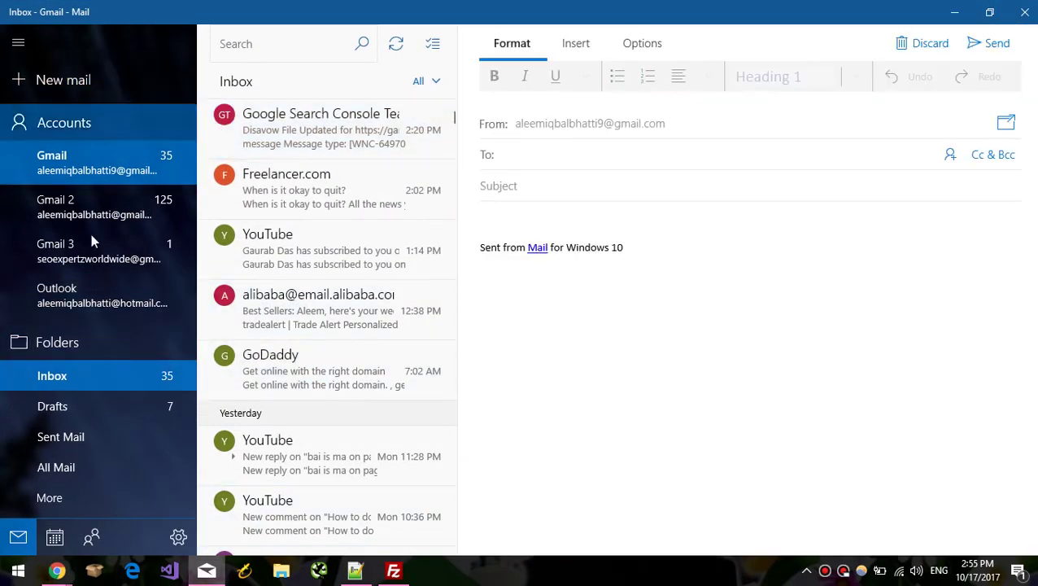
{"action": "left_click", "coordinate": [13, 44]}
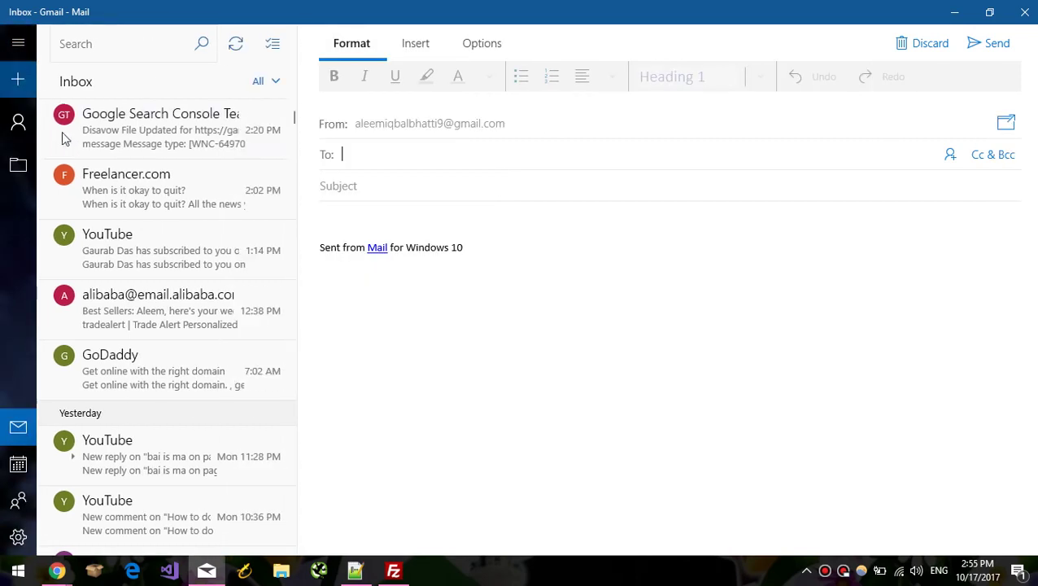
{"action": "left_click", "coordinate": [12, 37]}
{"action": "left_click", "coordinate": [100, 490]}
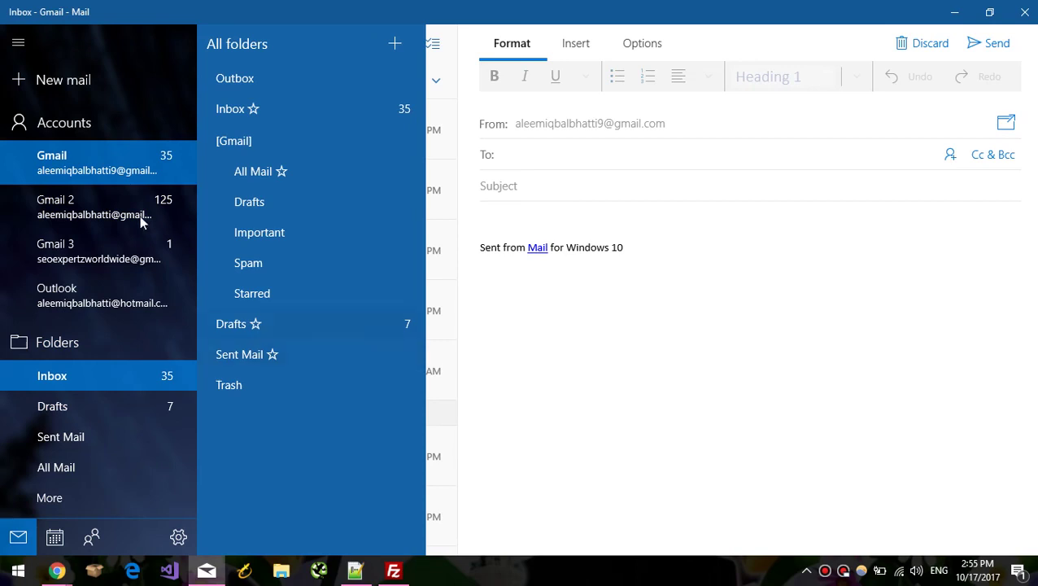
{"action": "left_click", "coordinate": [69, 81]}
{"action": "left_click", "coordinate": [62, 128]}
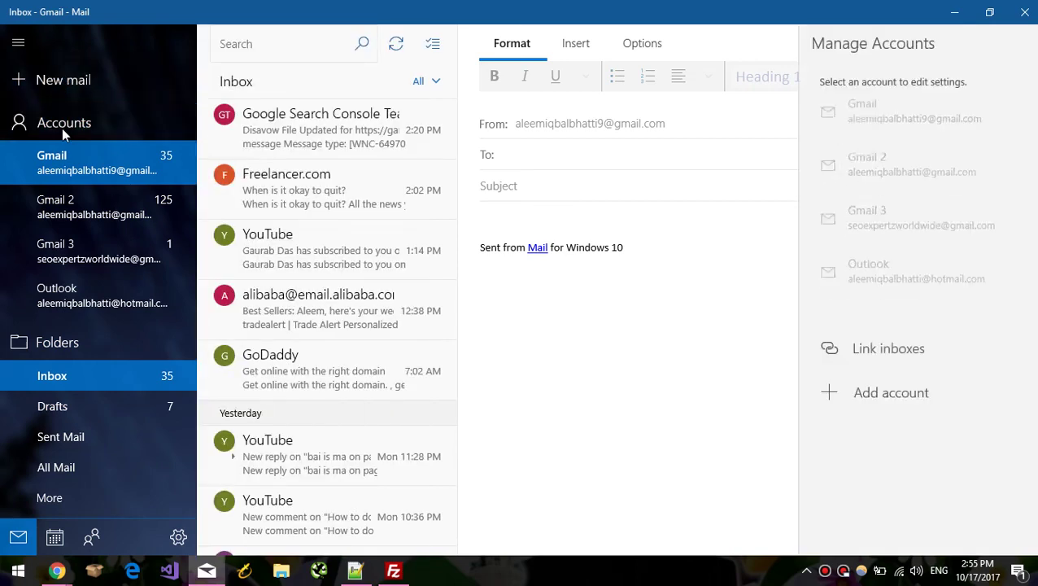
{"action": "left_click", "coordinate": [886, 409]}
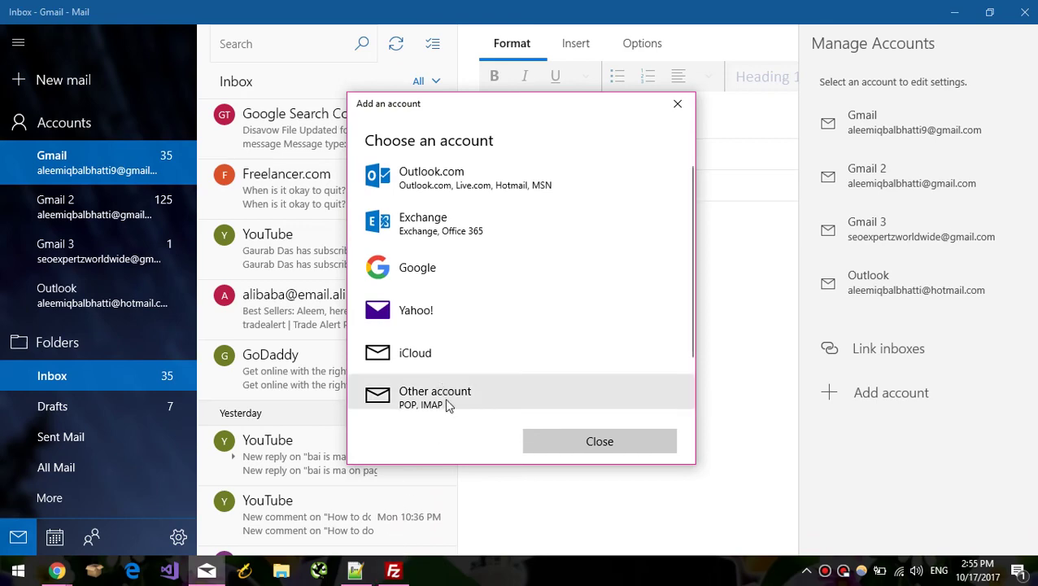
Step: Choose Other account (POP, IMAP) and enter the Zoho mailbox address and sender name Top Games Web
{"action": "left_click", "coordinate": [445, 397]}
{"action": "key", "text": "alt+Tab"}
{"action": "key", "text": "alt+Tab"}
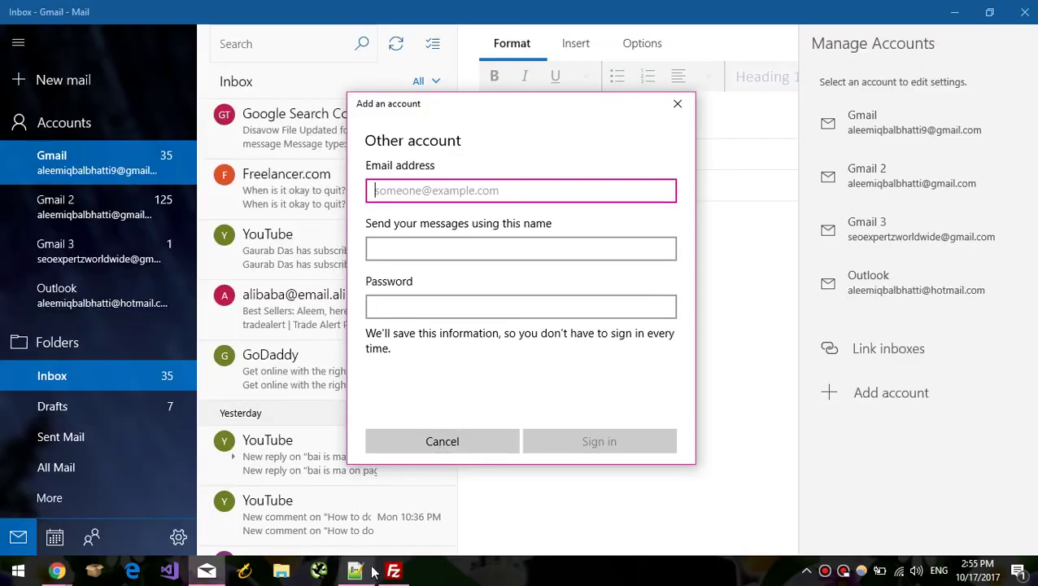
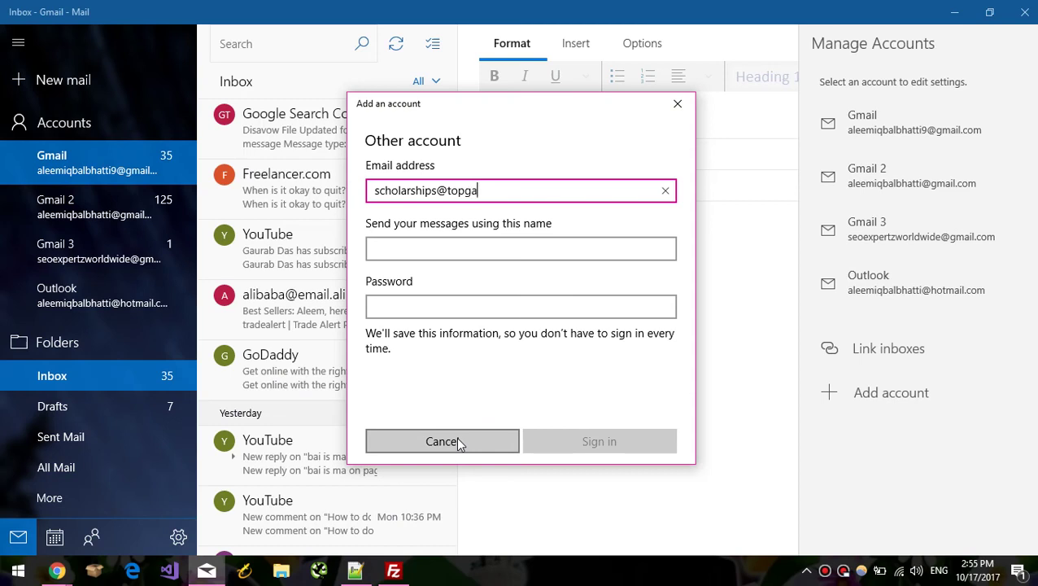
{"action": "key", "text": "Tab"}
{"action": "type", "text": "T"}
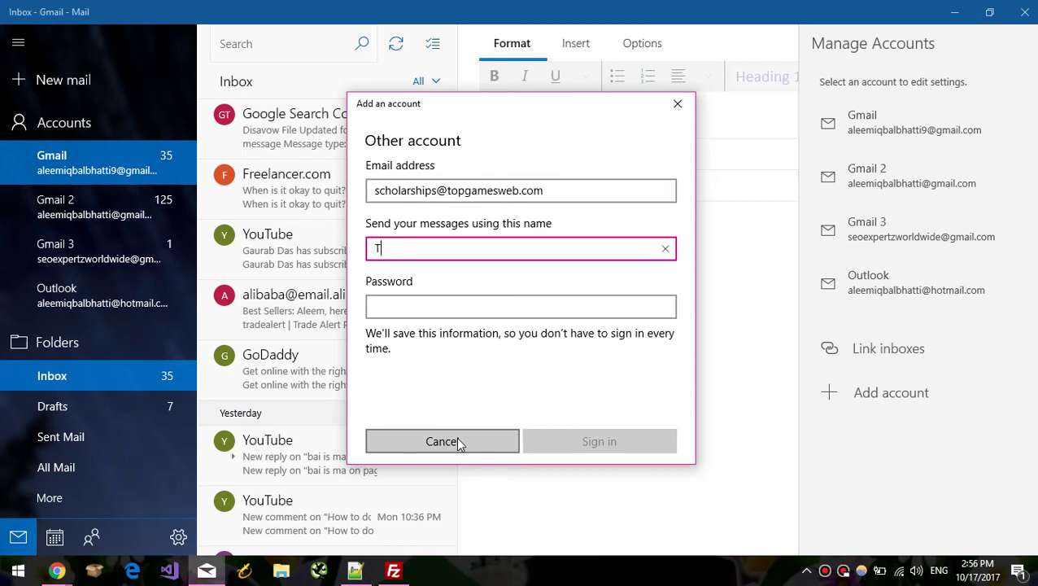
{"action": "type", "text": "op Games Web"}
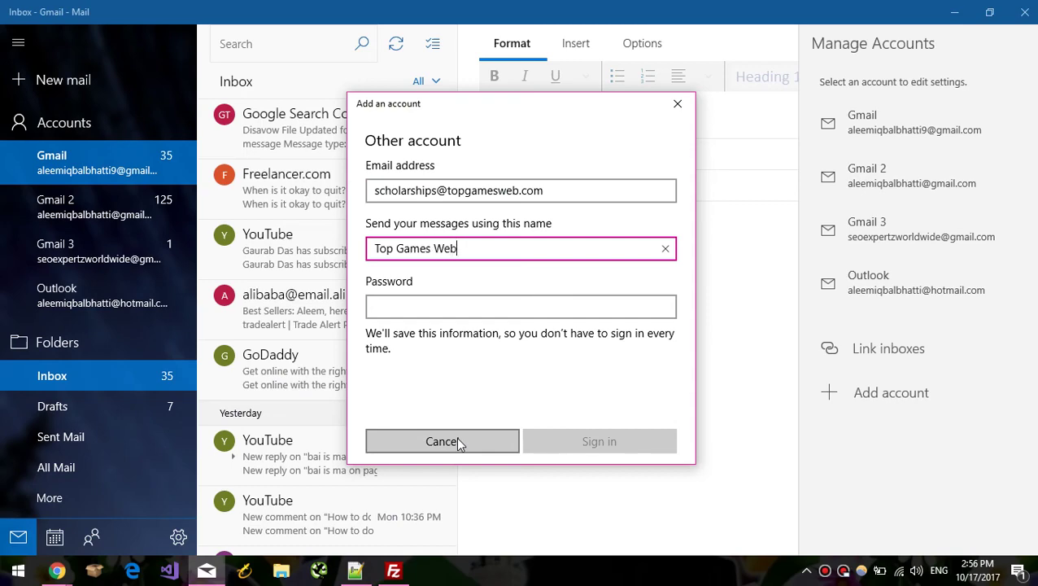
{"action": "key", "text": "Tab"}
Step: Check the saved Zoho settings file and setup page, then return to the Mail sign-in form
{"action": "key", "text": "alt+Tab"}
{"action": "key", "text": "alt+Tab"}
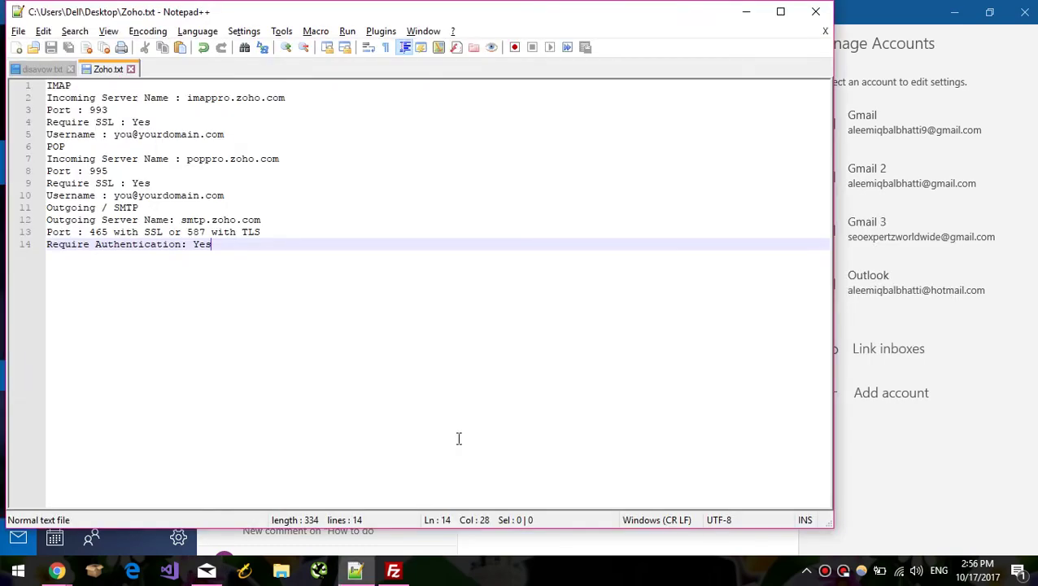
{"action": "key", "text": "alt+Tab"}
{"action": "key", "text": "alt+Tab"}
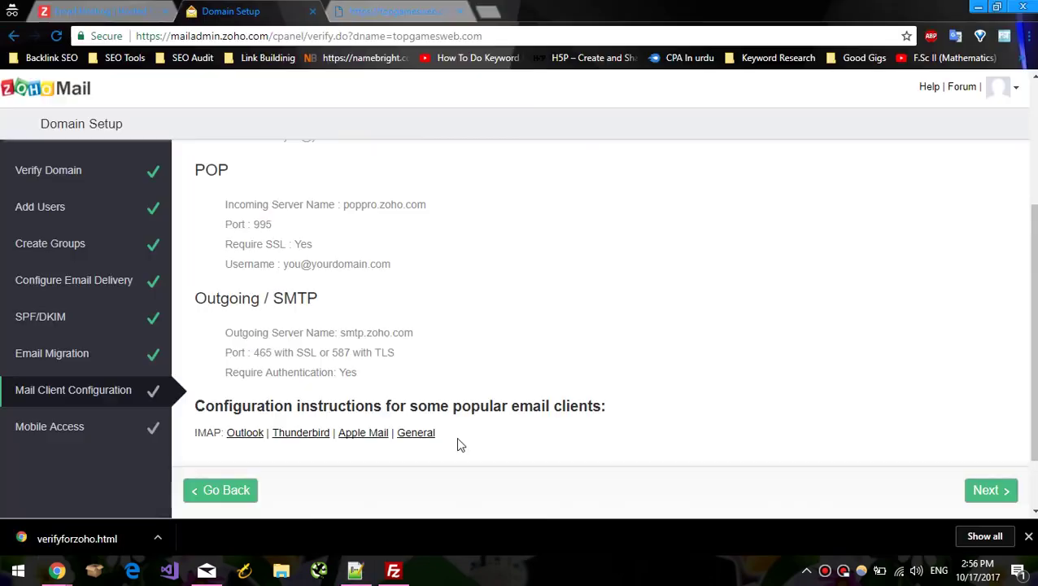
{"action": "key", "text": "alt+Tab"}
{"action": "key", "text": "Tab"}
{"action": "key", "text": "Tab"}
{"action": "key", "text": "Tab"}
{"action": "key", "text": "alt+Tab"}
{"action": "key", "text": "Tab"}
{"action": "key", "text": "Tab"}
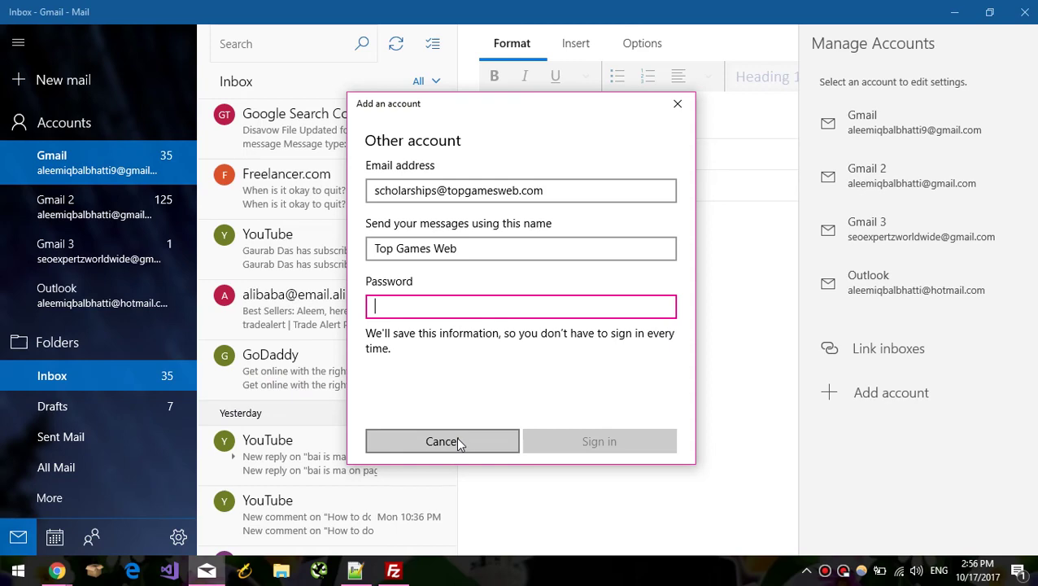
Step: Finish adding the Topgamesweb account, review its settings and open its inbox
{"action": "left_click", "coordinate": [458, 442]}
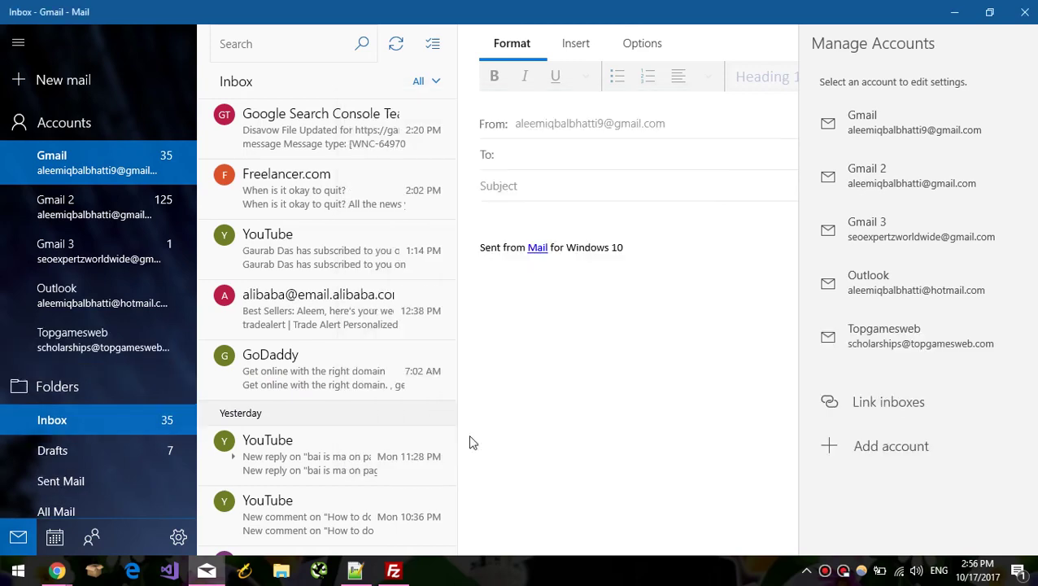
{"action": "left_click", "coordinate": [843, 328]}
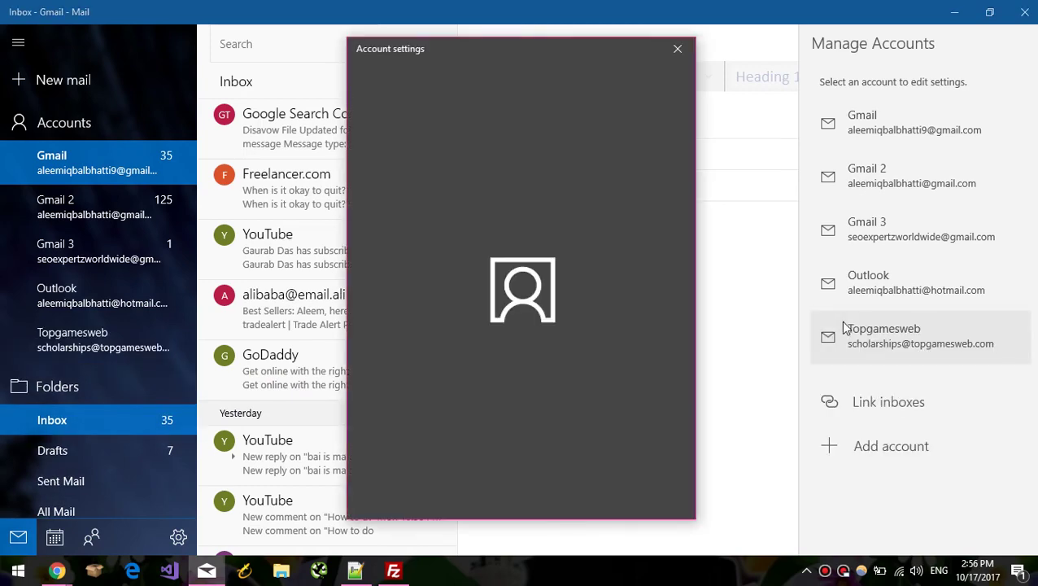
{"action": "left_click", "coordinate": [677, 48]}
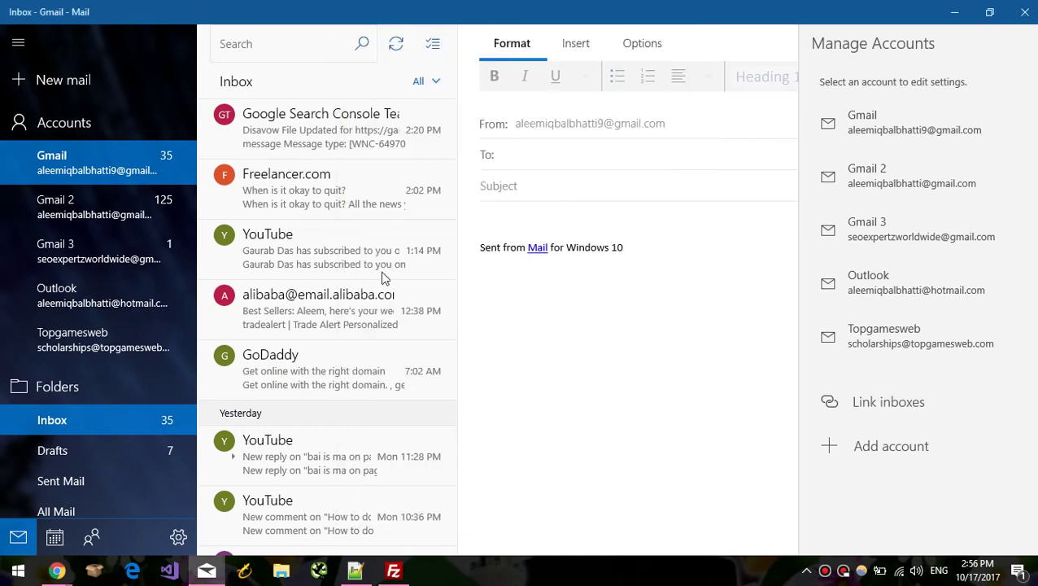
{"action": "left_click", "coordinate": [152, 337]}
{"action": "left_click", "coordinate": [155, 338]}
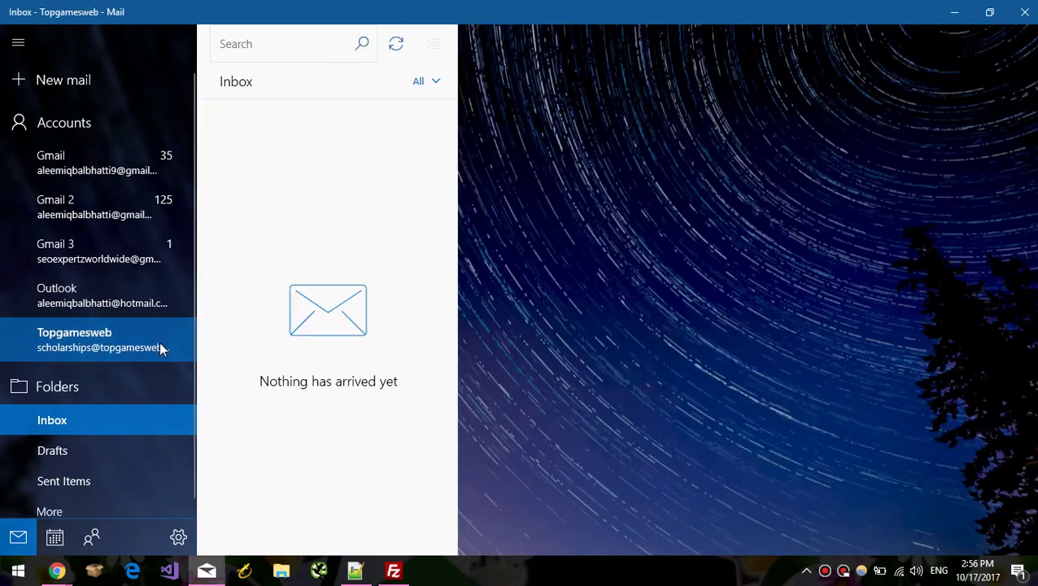
Step: Send a Test message from Topgamesweb to a suggested contact
{"action": "left_click", "coordinate": [96, 79]}
{"action": "type", "text": "ale"}
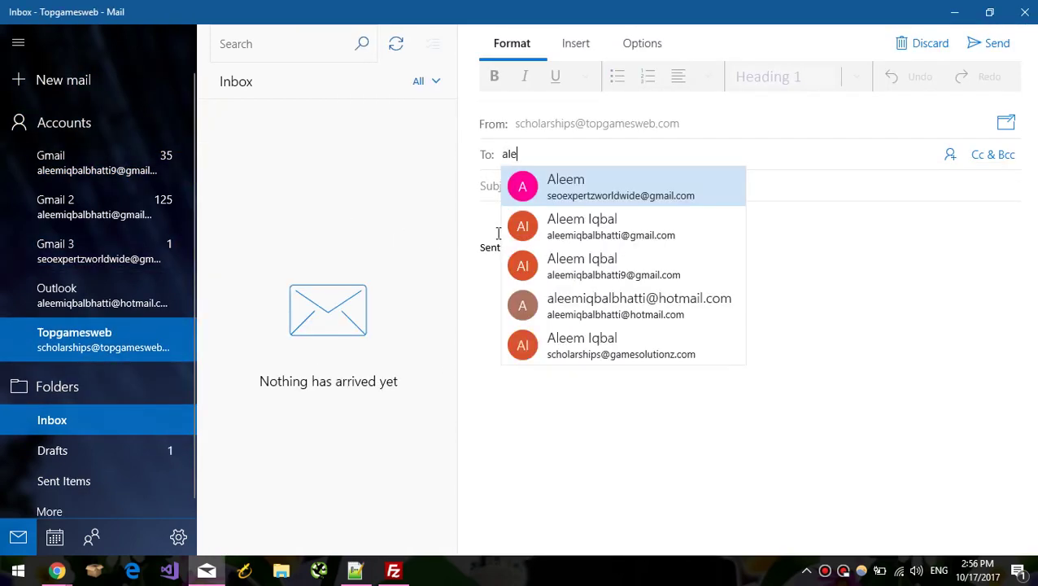
{"action": "key", "text": "Down"}
{"action": "key", "text": "Return"}
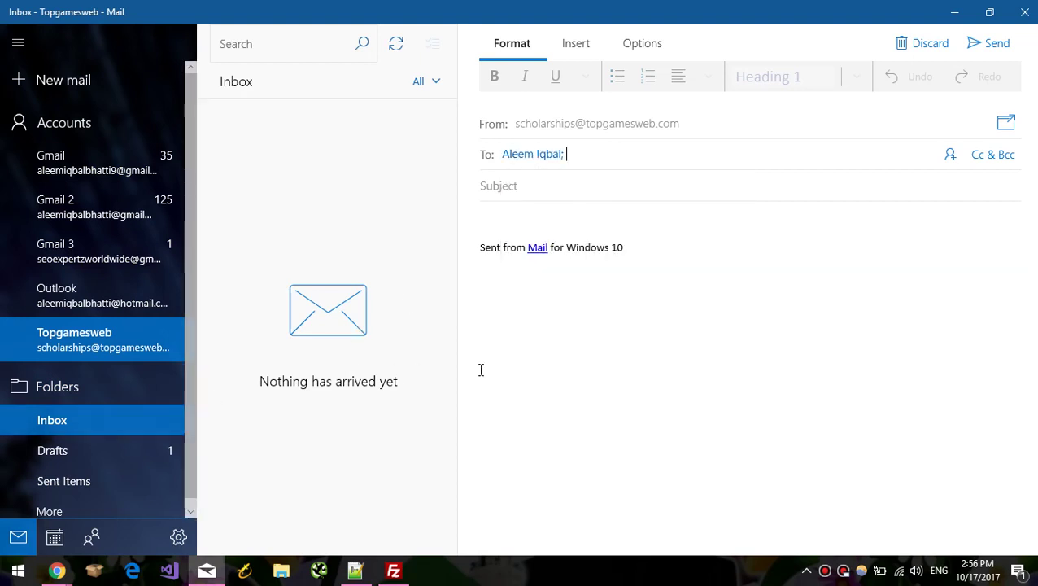
{"action": "left_click", "coordinate": [483, 370]}
{"action": "key", "text": "ctrl+a"}
{"action": "type", "text": "T"}
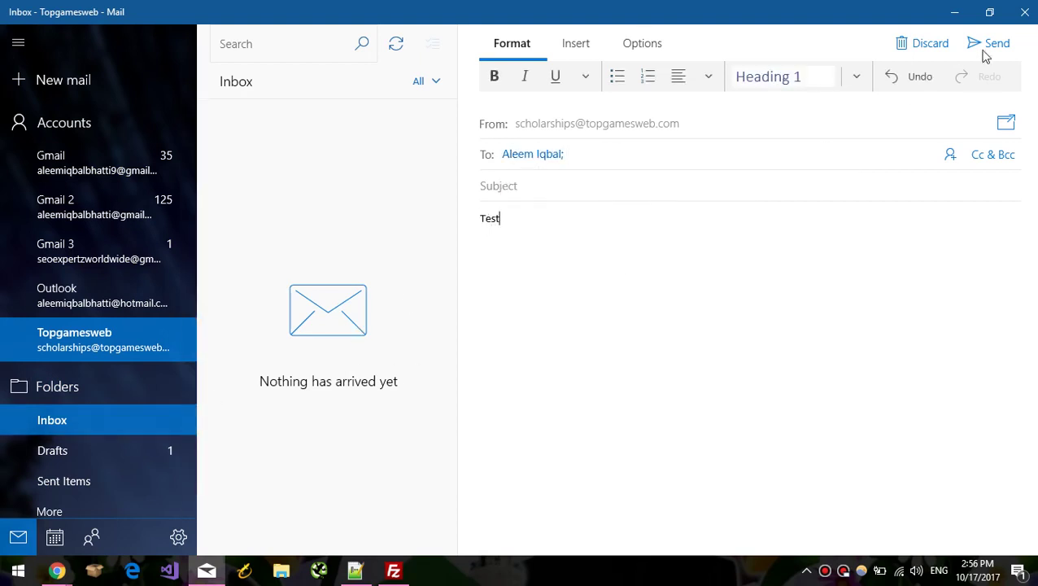
{"action": "left_click", "coordinate": [987, 45]}
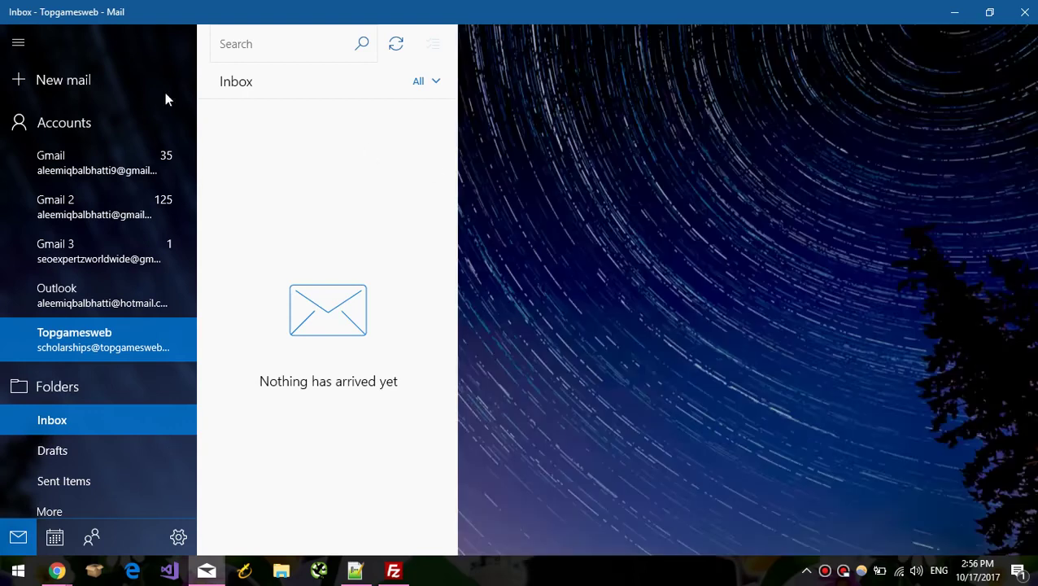
Step: Sync the Gmail 2 inbox for new mail, then switch back to the browser
{"action": "left_click", "coordinate": [140, 161]}
{"action": "left_click", "coordinate": [146, 198]}
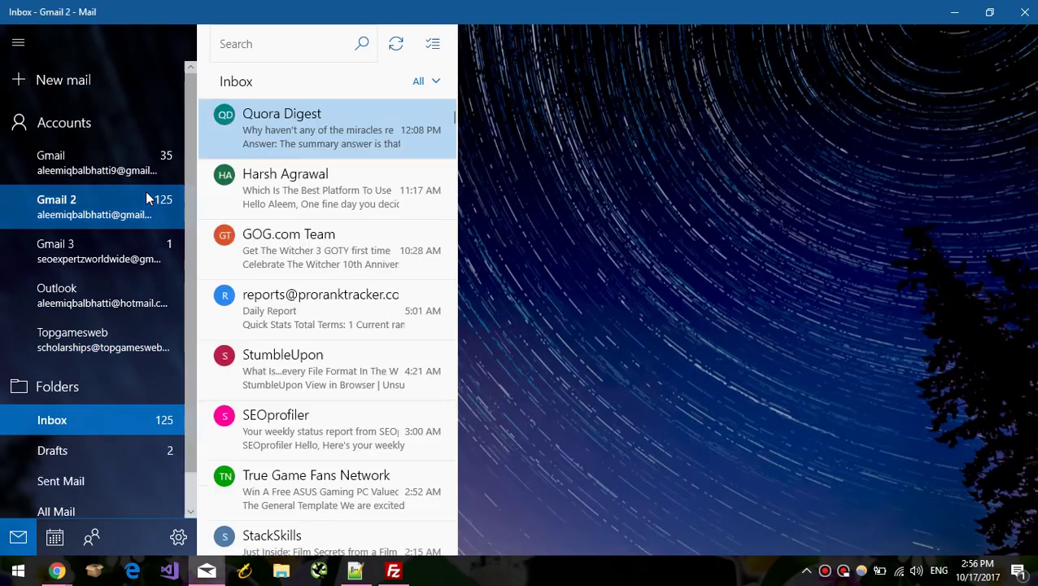
{"action": "left_click", "coordinate": [384, 62]}
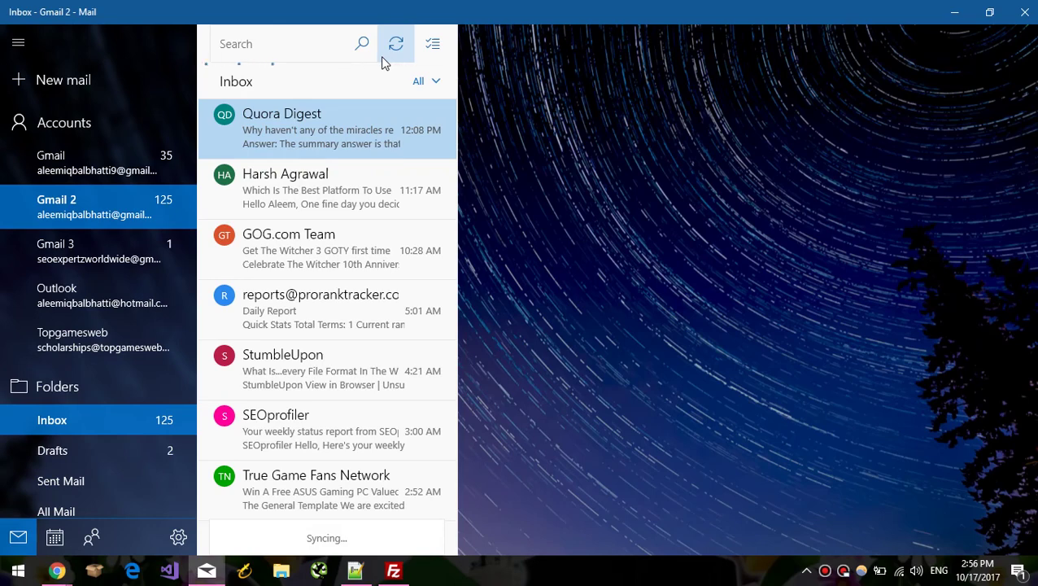
{"action": "key", "text": "alt+Tab"}
{"action": "key", "text": "alt+Tab"}
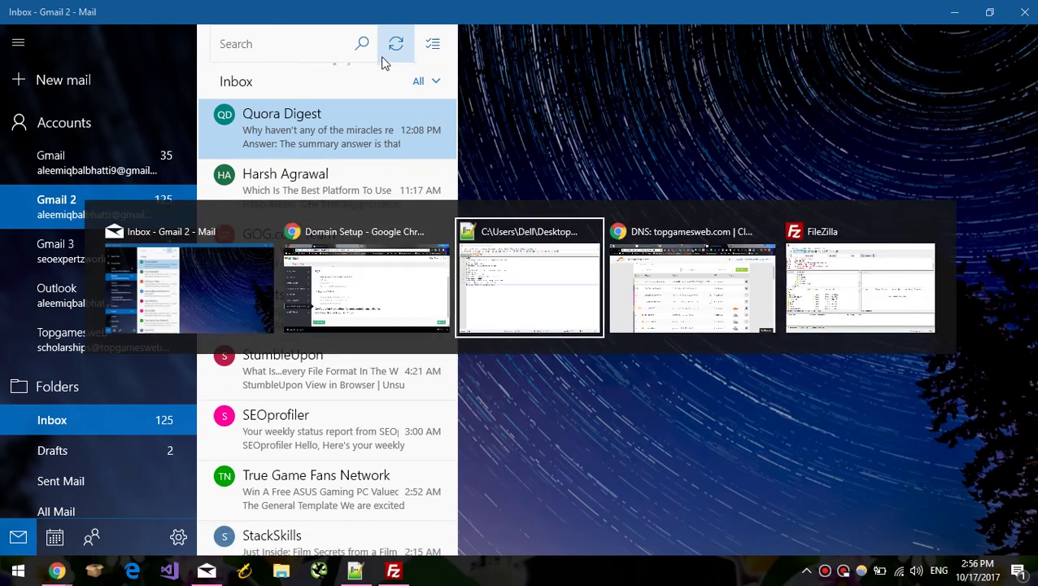
{"action": "key", "text": "alt+Tab"}
{"action": "key", "text": "alt+Tab"}
{"action": "key", "text": "alt+Tab"}
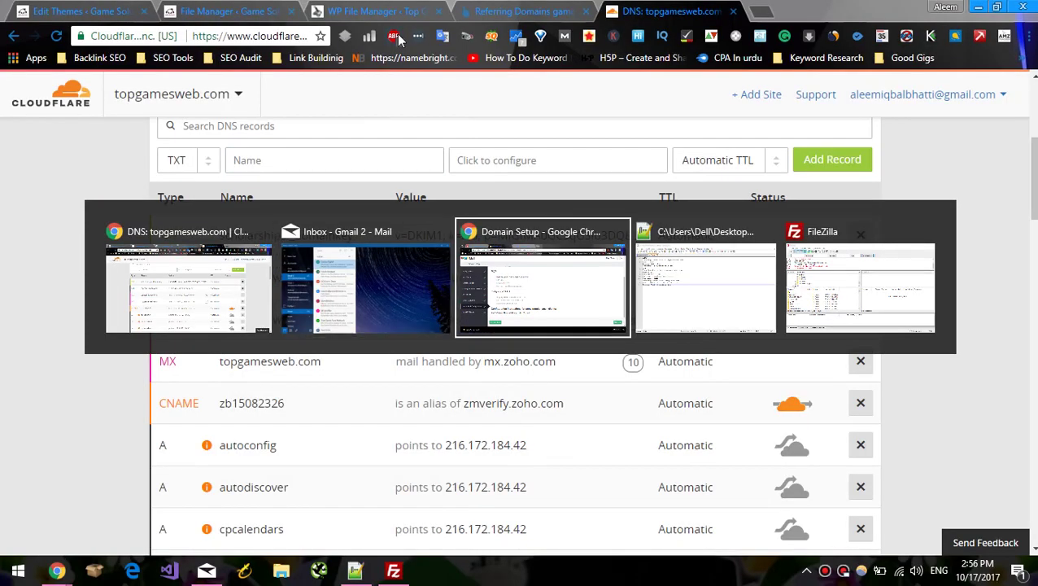
{"action": "key", "text": "alt+Tab"}
{"action": "key", "text": "alt+Tab"}
{"action": "key", "text": "alt+Tab"}
{"action": "key", "text": "alt+Tab"}
{"action": "key", "text": "alt+Tab"}
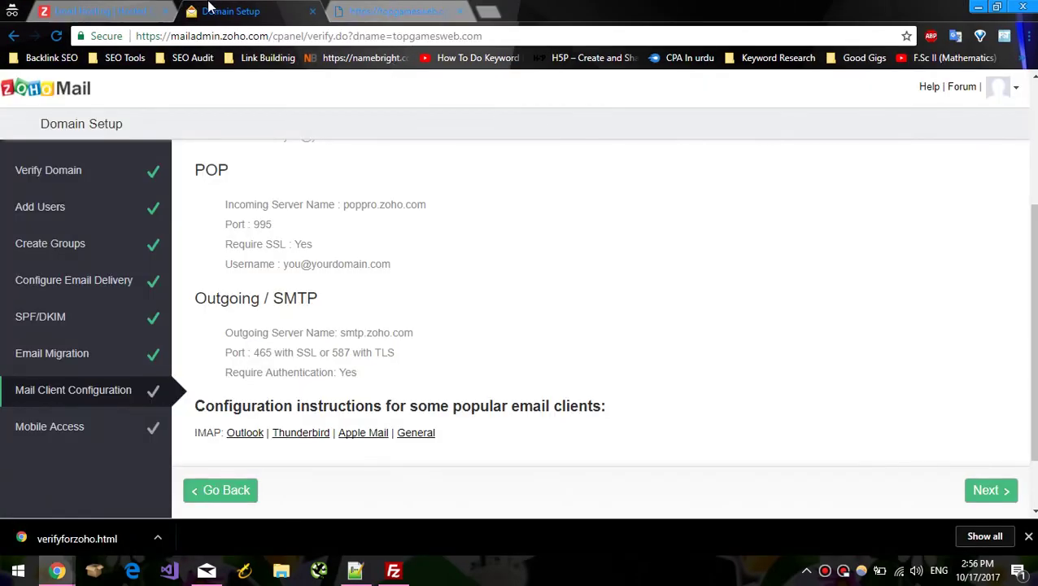
Step: In Windows Mail, look at the GOG.com and Quora Digest emails, then the Gmail 3 and Gmail 2 inboxes
{"action": "scroll", "coordinate": [398, 262], "scroll_direction": "down", "scroll_amount": 2}
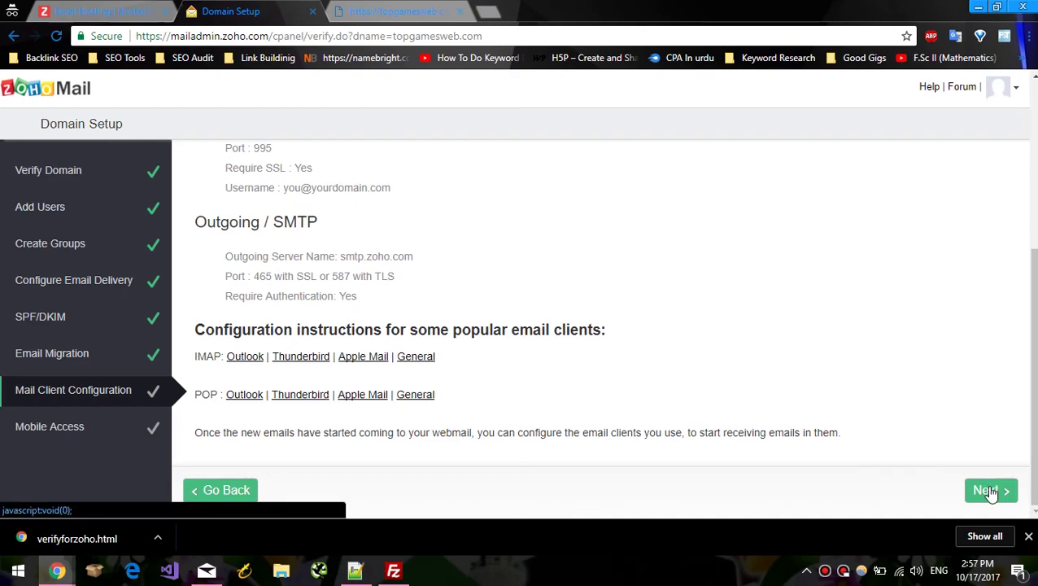
{"action": "key", "text": "alt+Tab"}
{"action": "key", "text": "alt+Tab"}
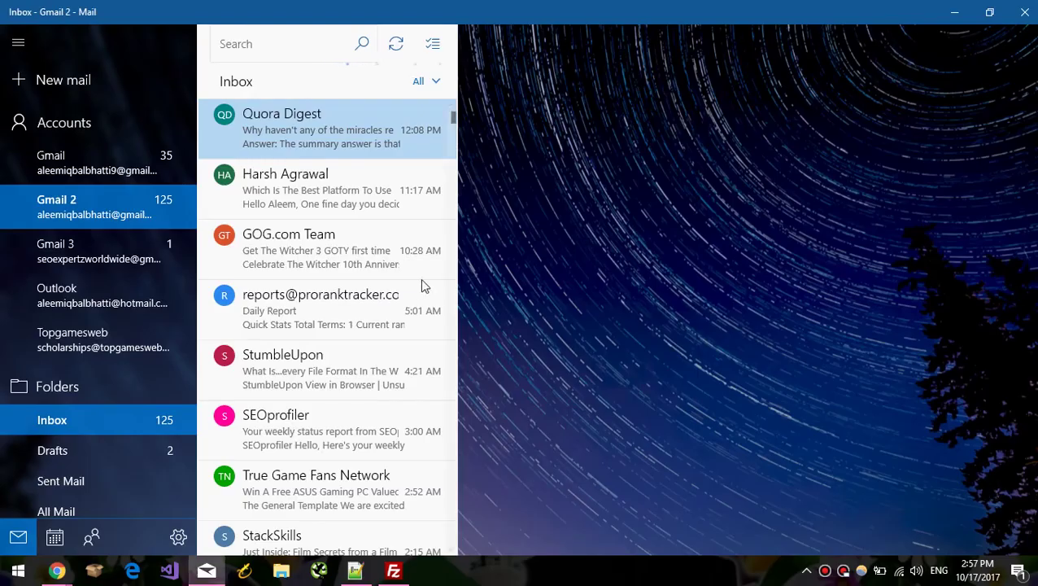
{"action": "left_click", "coordinate": [312, 232]}
{"action": "left_click", "coordinate": [342, 131]}
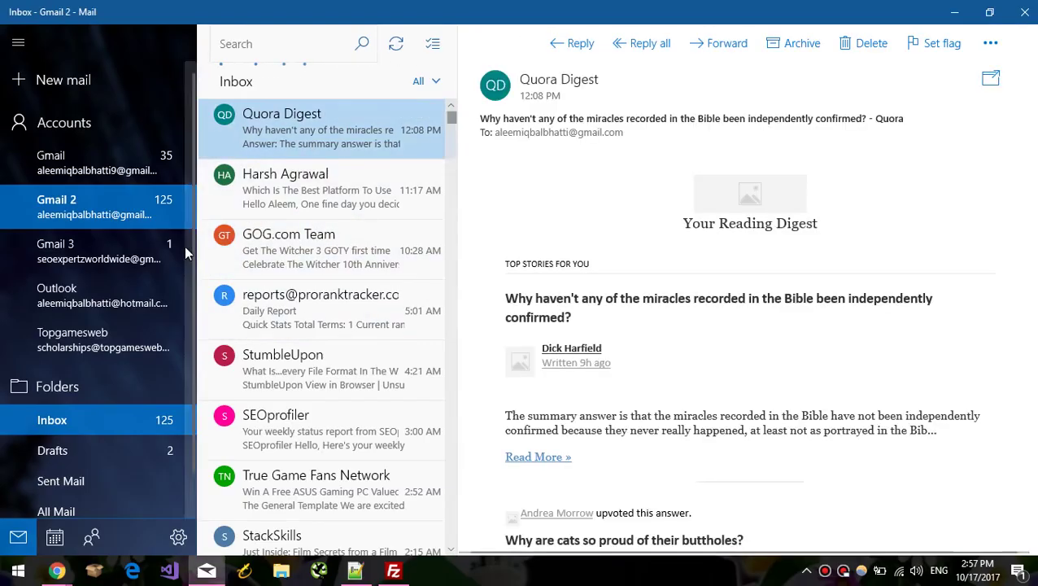
{"action": "left_click", "coordinate": [182, 248]}
{"action": "left_click", "coordinate": [152, 210]}
Step: Skip Mobile Access to complete Zoho's domain setup, open Zoho Workplace, then return to Windows Mail
{"action": "key", "text": "alt+Tab"}
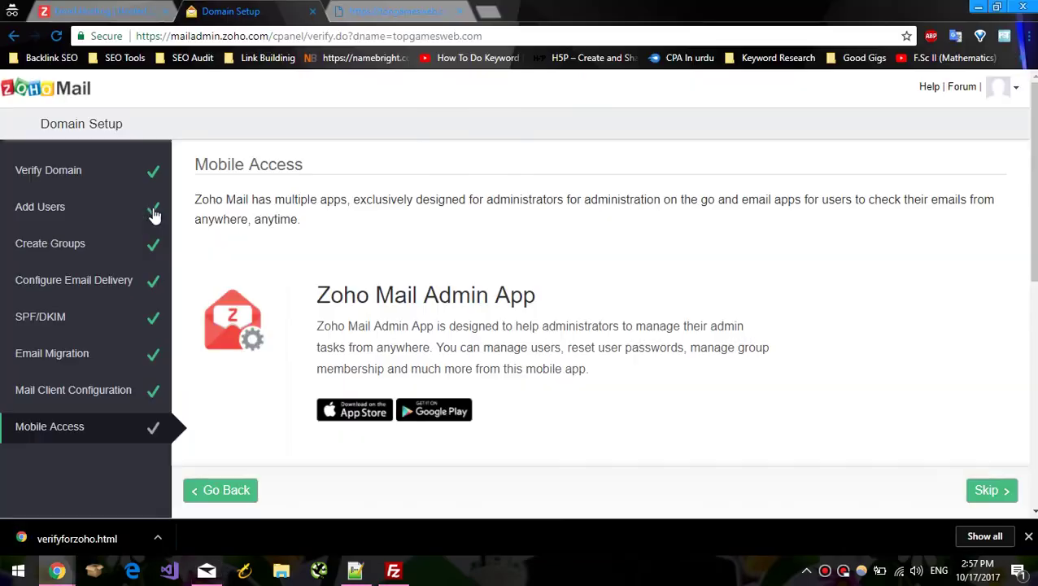
{"action": "scroll", "coordinate": [273, 242], "scroll_direction": "down", "scroll_amount": 6}
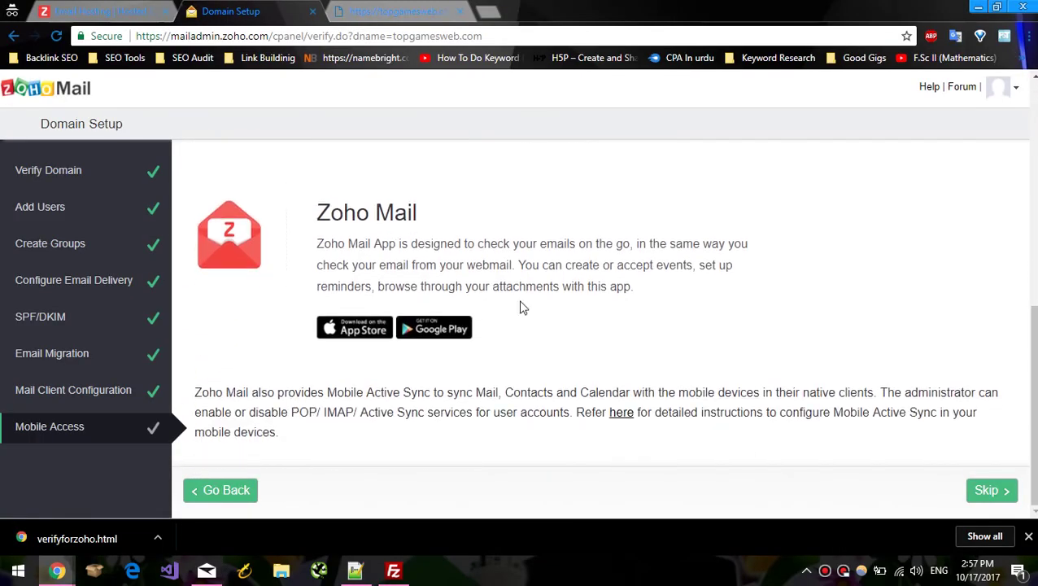
{"action": "left_click", "coordinate": [982, 490]}
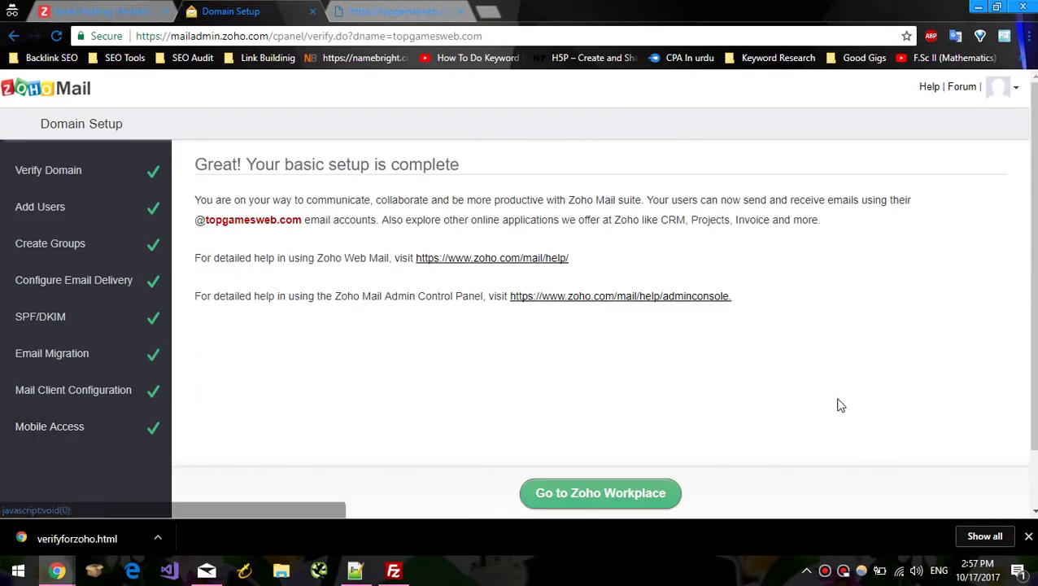
{"action": "left_click", "coordinate": [613, 494]}
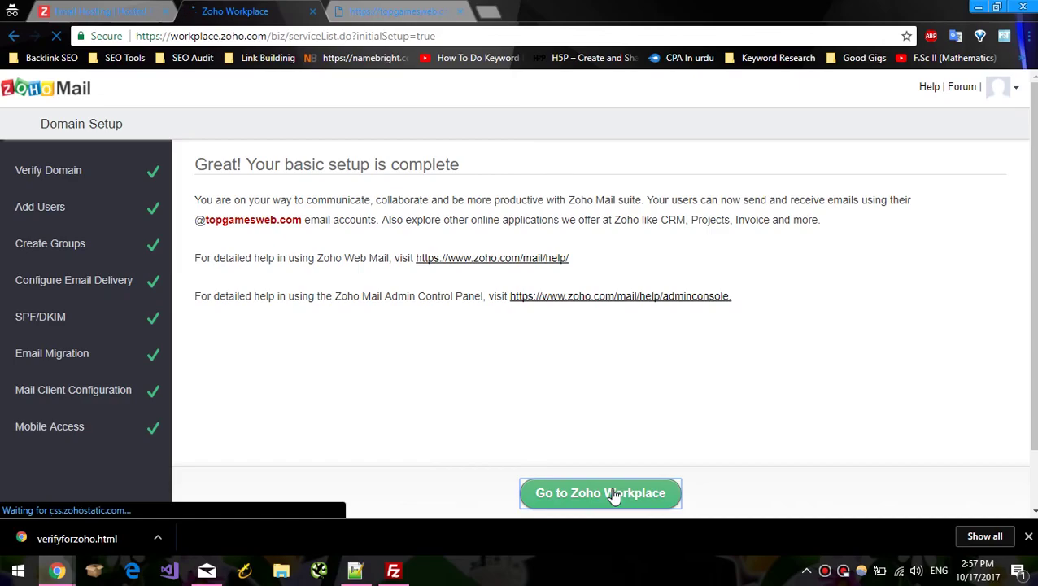
{"action": "key", "text": "alt+Tab"}
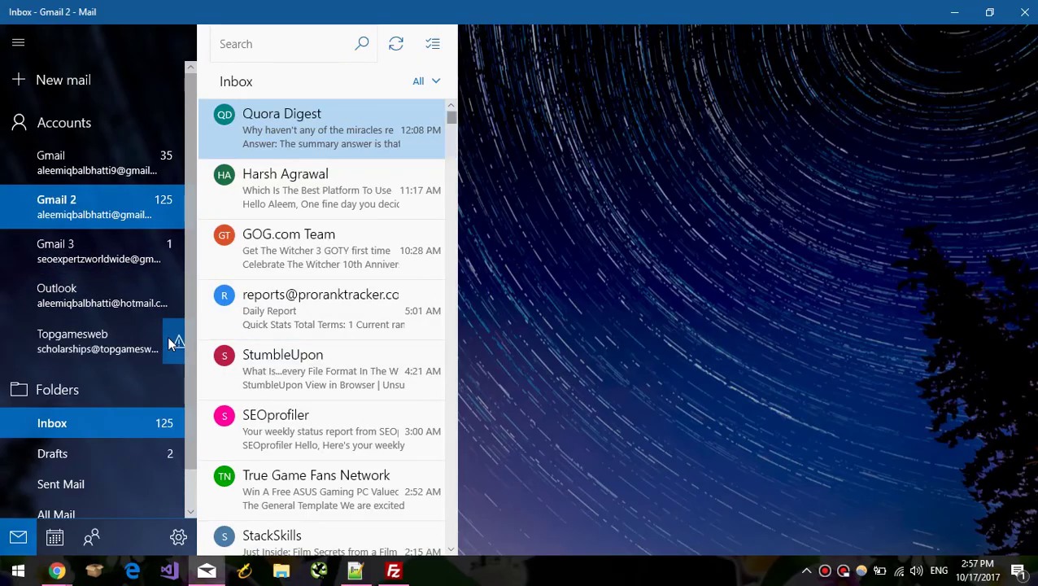
Step: Read the Top Games Web 'Test' email, then bring up the Topgamesweb account's password prompt
{"action": "left_click", "coordinate": [232, 142]}
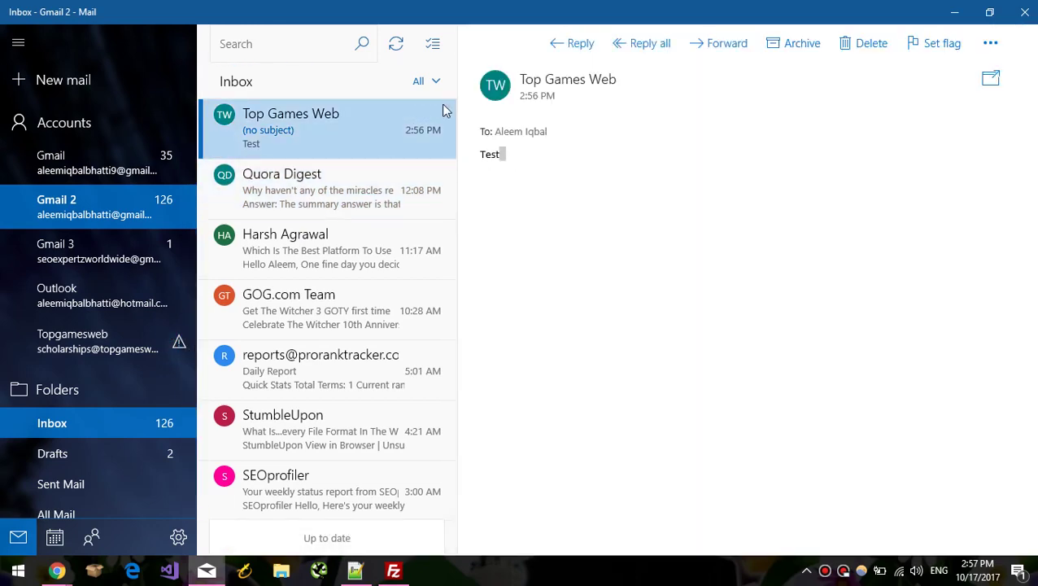
{"action": "double_click", "coordinate": [497, 154]}
{"action": "left_click", "coordinate": [137, 341]}
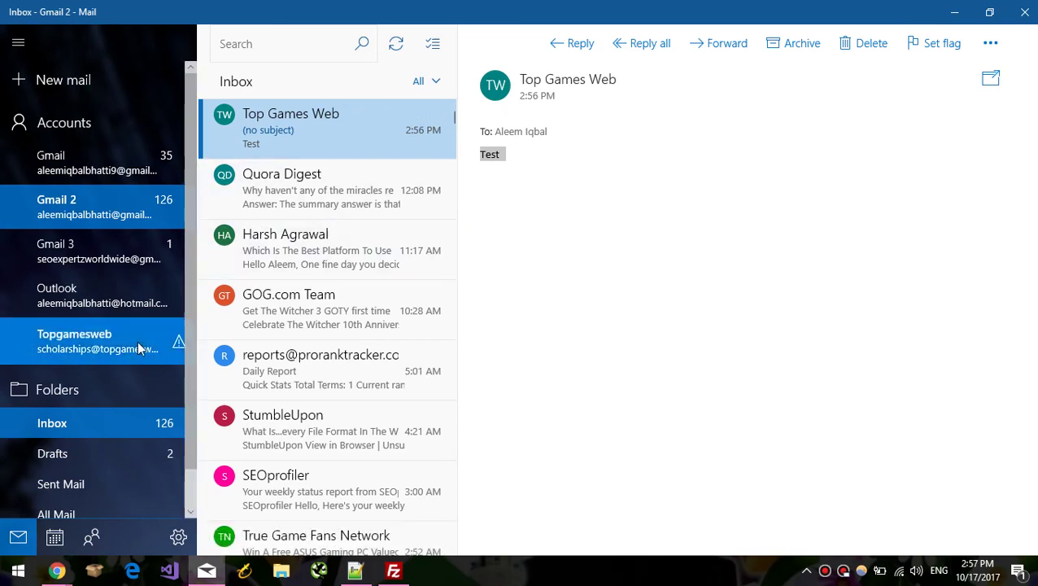
{"action": "left_click", "coordinate": [179, 345]}
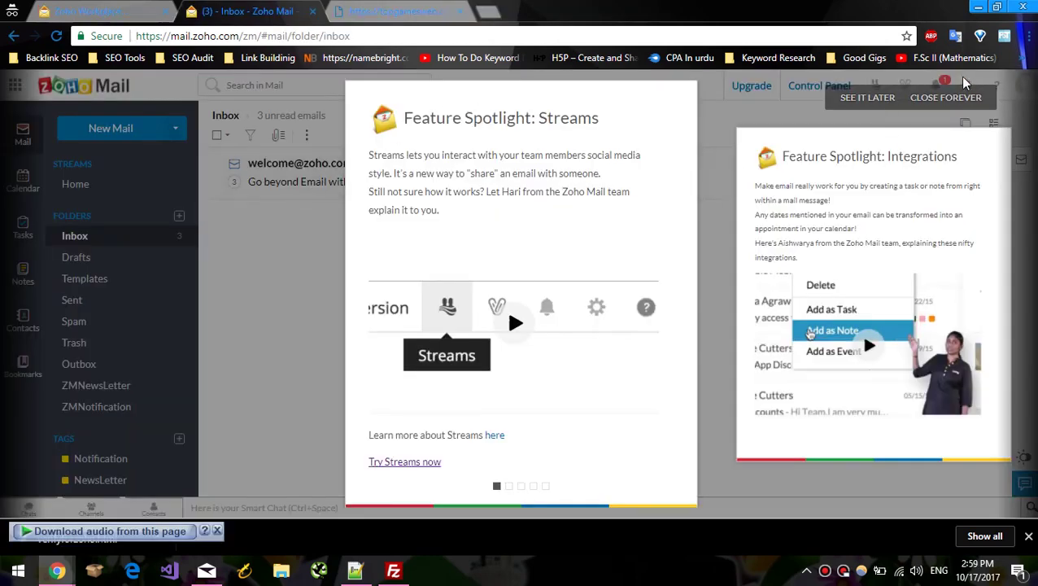
Step: Dismiss the Feature Spotlight tips and look through the Templates, Spam, Trash and Inbox folders
{"action": "left_click", "coordinate": [945, 97]}
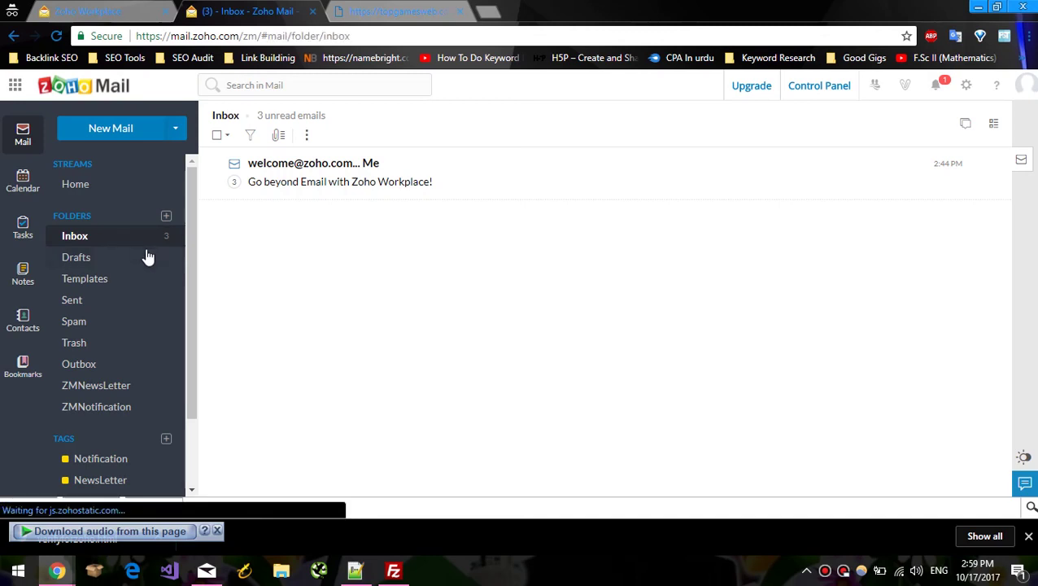
{"action": "left_click", "coordinate": [128, 282]}
{"action": "left_click", "coordinate": [125, 324]}
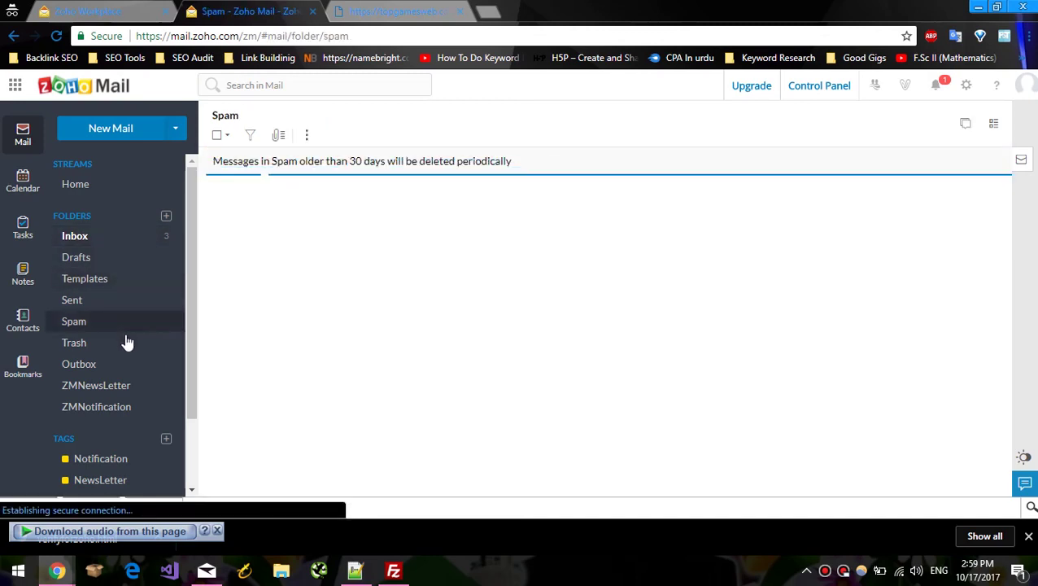
{"action": "left_click", "coordinate": [127, 342]}
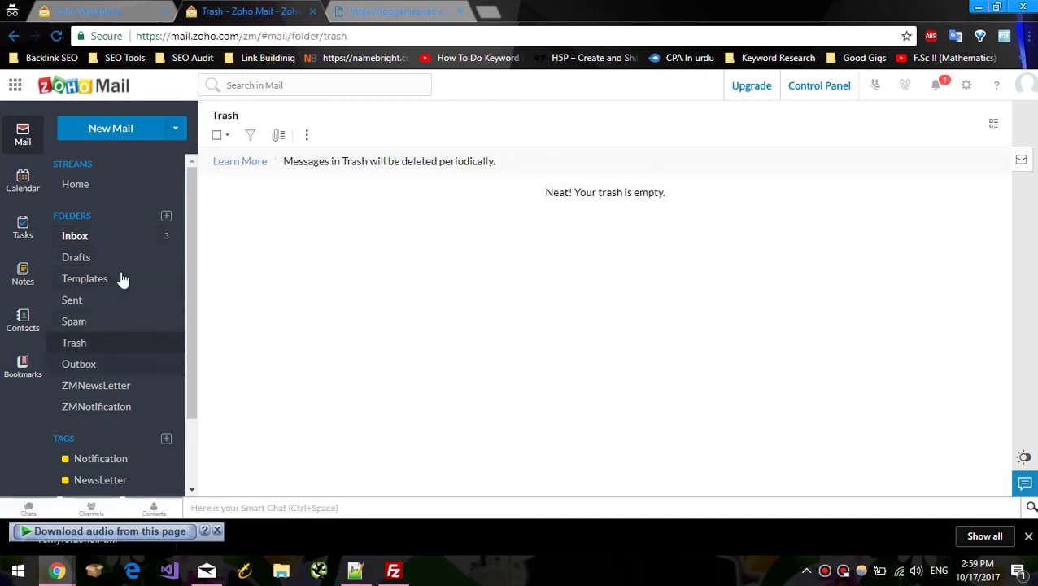
{"action": "left_click", "coordinate": [123, 238]}
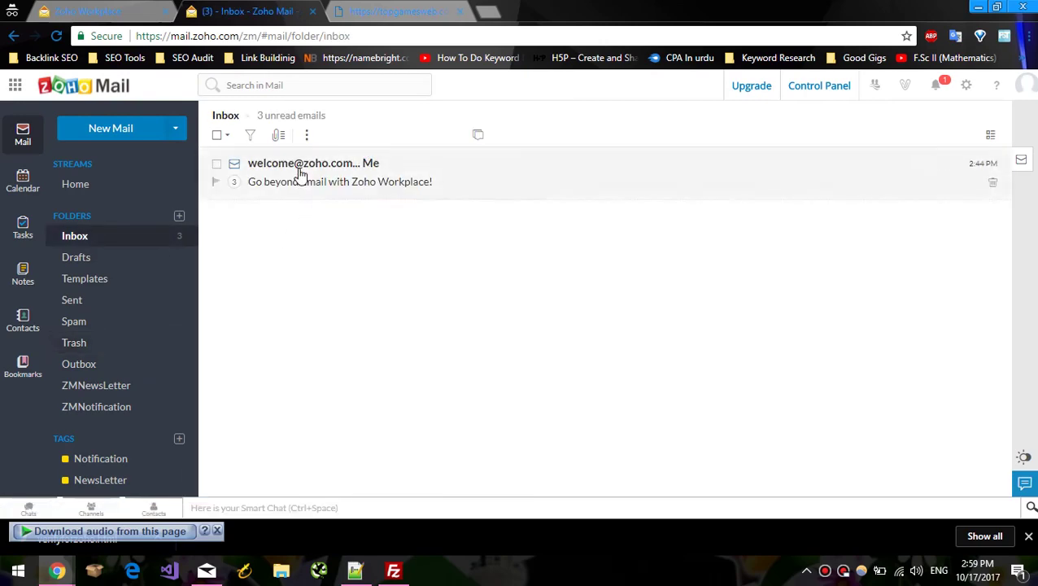
Step: Read and close the Zoho welcome email, check the Sent folder, then switch to Windows Mail
{"action": "left_click", "coordinate": [300, 176]}
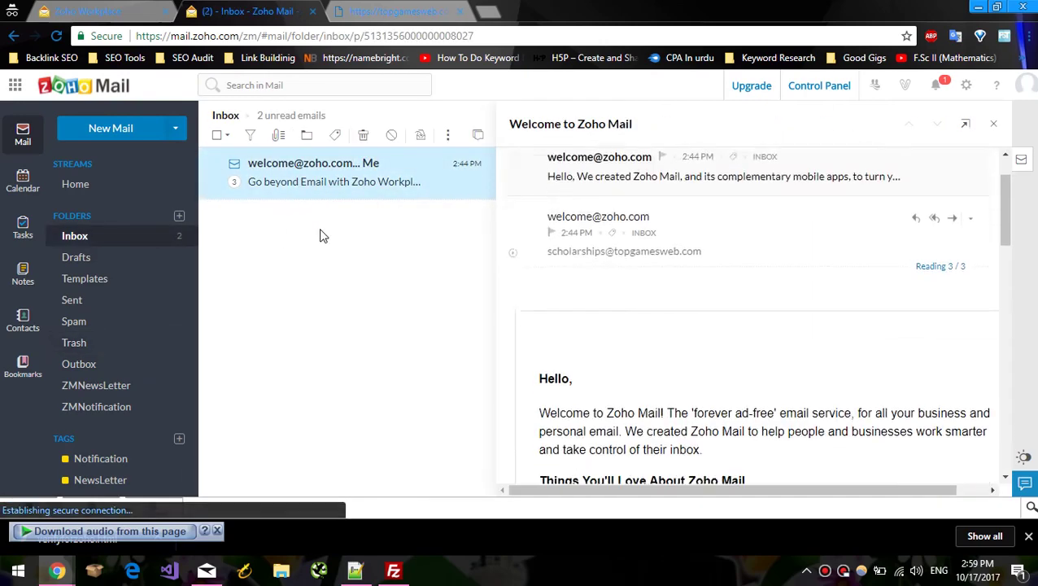
{"action": "scroll", "coordinate": [779, 227], "scroll_direction": "down", "scroll_amount": 15}
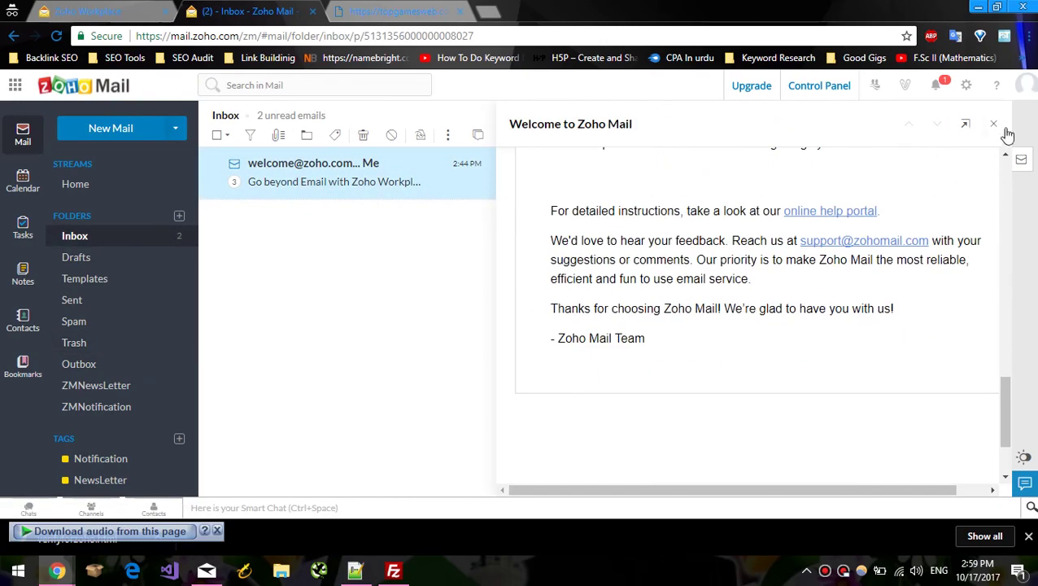
{"action": "left_click", "coordinate": [994, 127]}
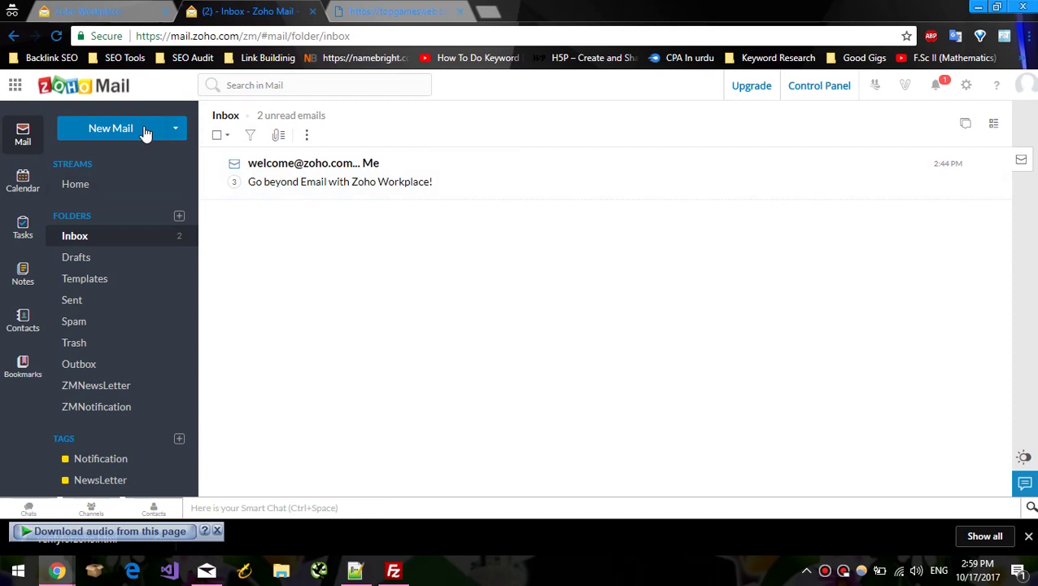
{"action": "scroll", "coordinate": [170, 169], "scroll_direction": "down", "scroll_amount": 1}
{"action": "scroll", "coordinate": [139, 220], "scroll_direction": "up", "scroll_amount": 1}
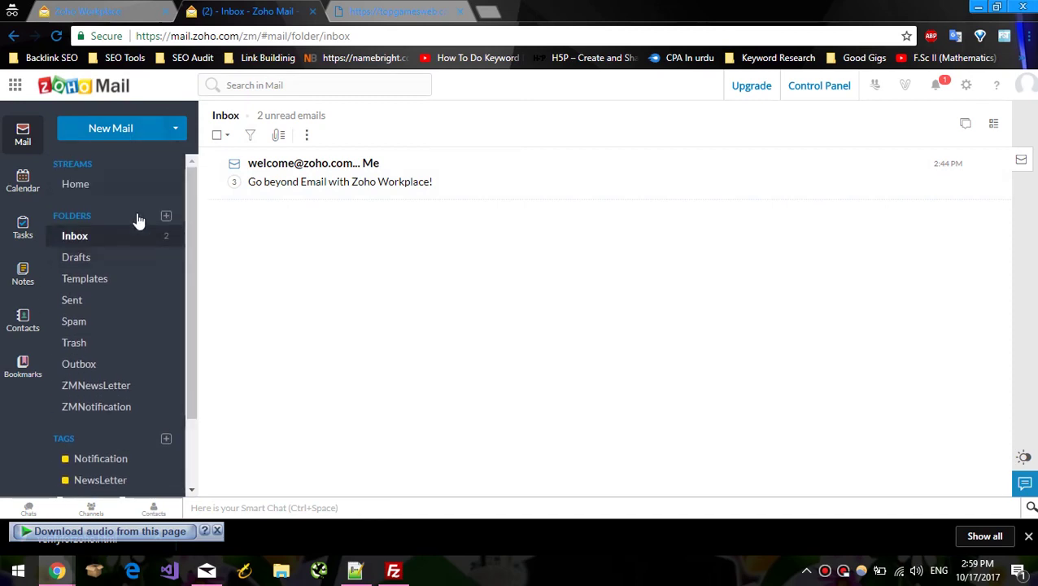
{"action": "left_click", "coordinate": [105, 309]}
{"action": "scroll", "coordinate": [108, 304], "scroll_direction": "down", "scroll_amount": 2}
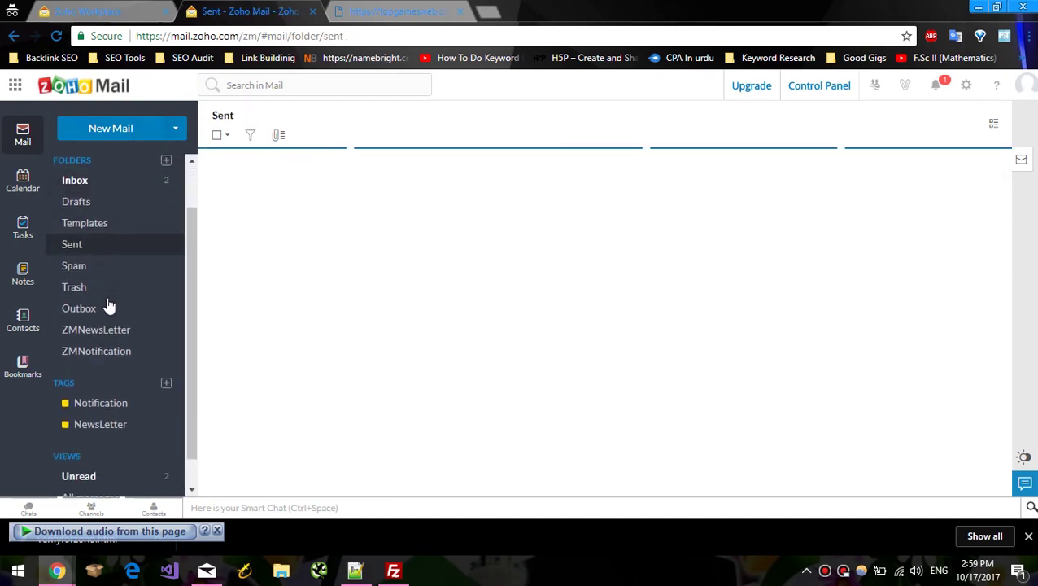
{"action": "scroll", "coordinate": [108, 304], "scroll_direction": "up", "scroll_amount": 2}
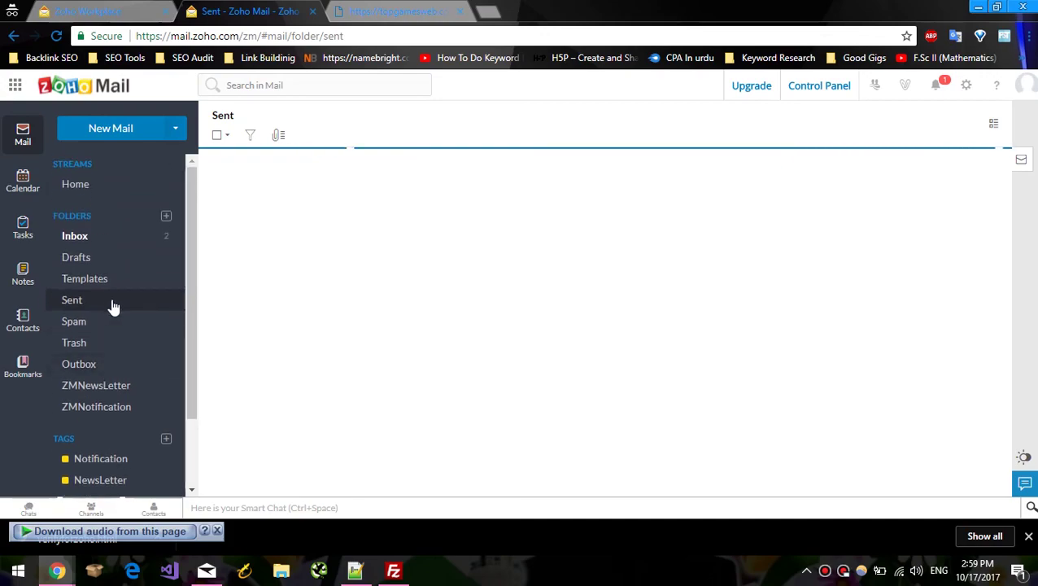
{"action": "key", "text": "alt+Tab"}
{"action": "key", "text": "alt+Tab"}
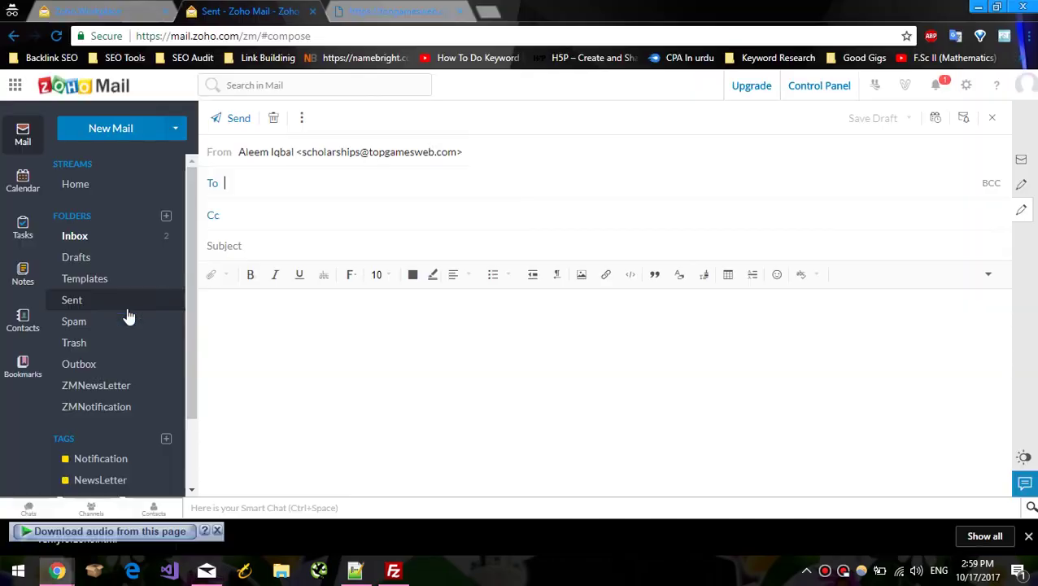
Step: From the Inbox, start a new Zoho message and enter the user's Gmail address as recipient
{"action": "left_click", "coordinate": [106, 243]}
{"action": "left_click", "coordinate": [106, 130]}
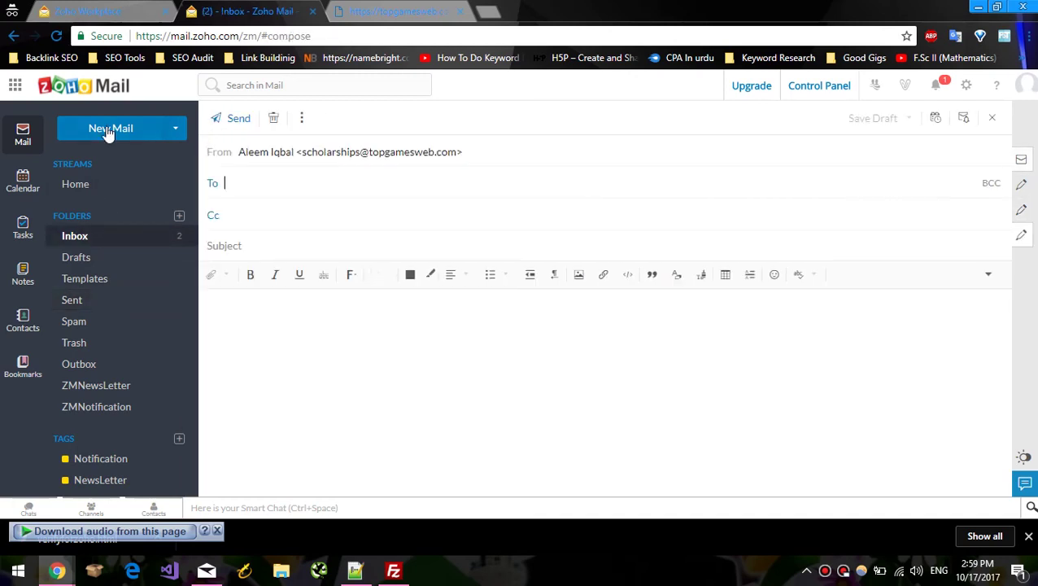
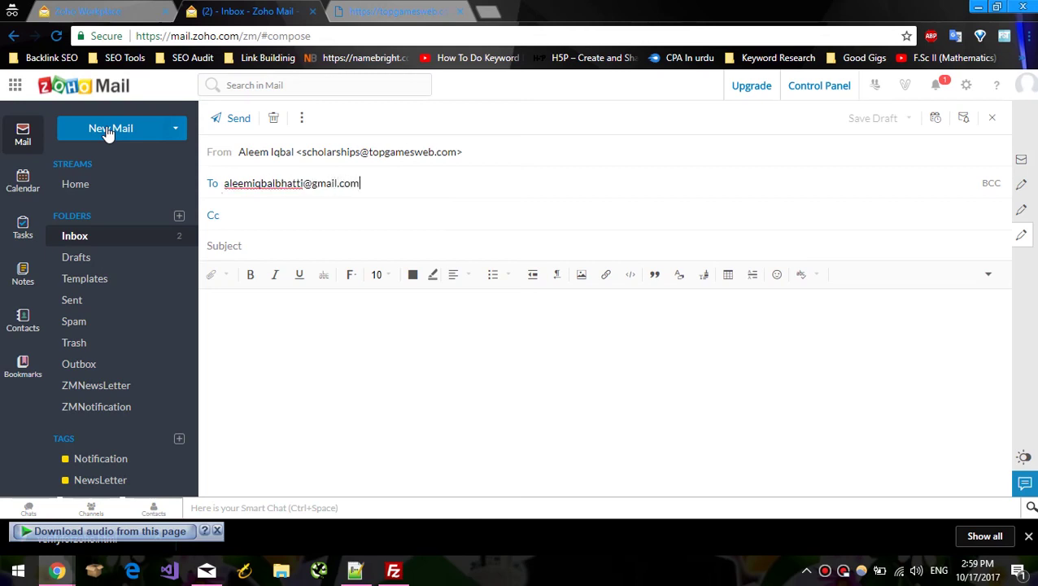
{"action": "key", "text": "Tab"}
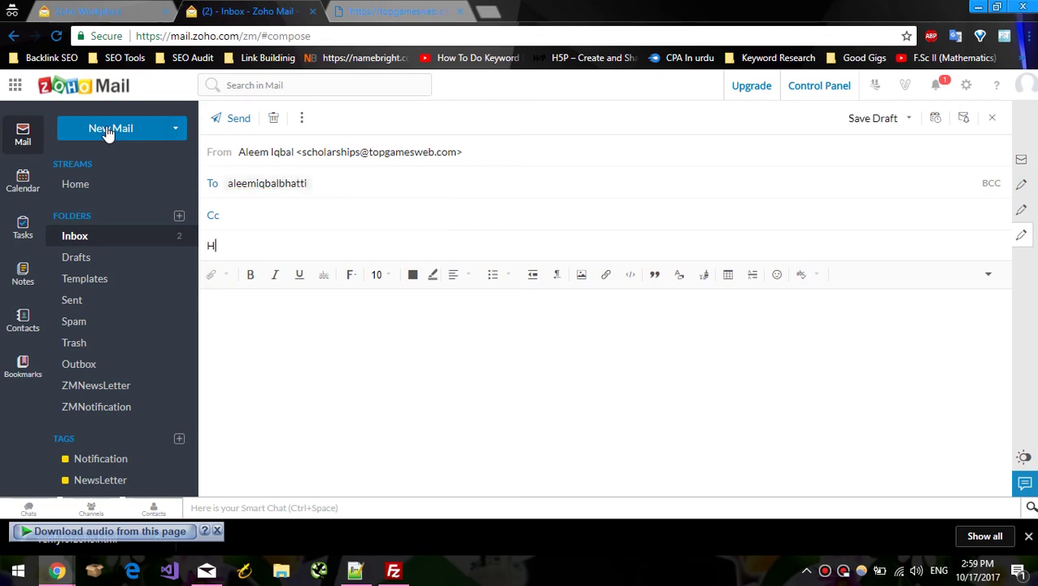
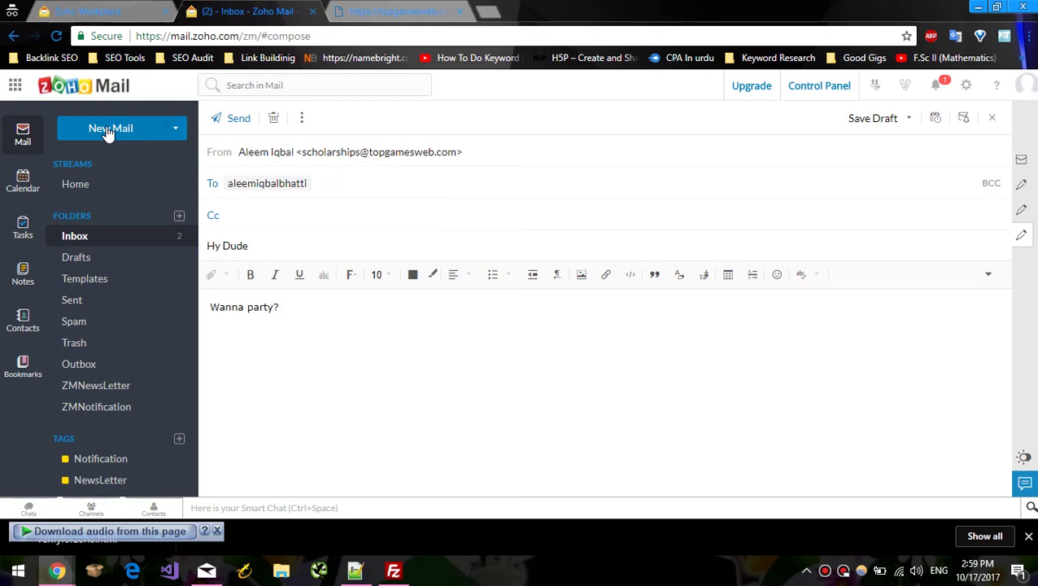
Step: Send the 'Hy Dude' email reading 'Wanna party?' from Zoho Mail, then go to Windows Mail
{"action": "left_click", "coordinate": [246, 118]}
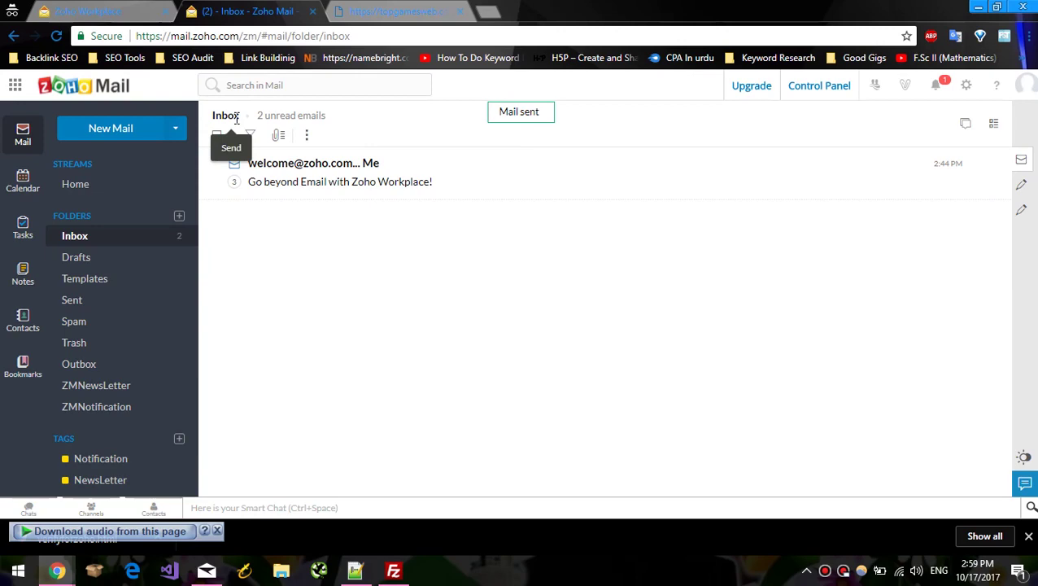
{"action": "left_click", "coordinate": [297, 185]}
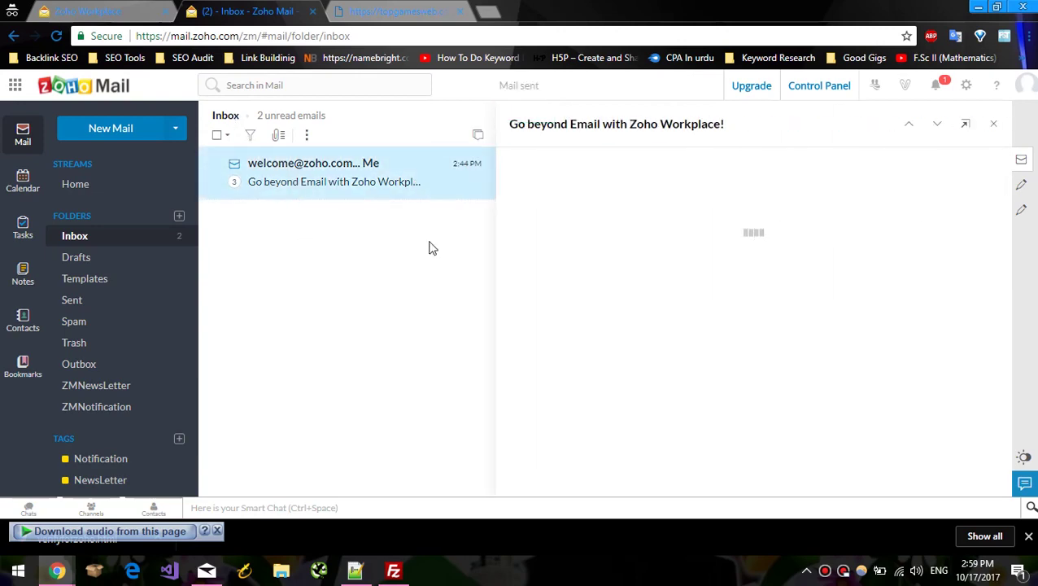
{"action": "key", "text": "alt+Tab"}
Step: Open the arrived 'Hy Dude' message in Windows Mail's Gmail 2 inbox and select the sender name
{"action": "left_click", "coordinate": [136, 262]}
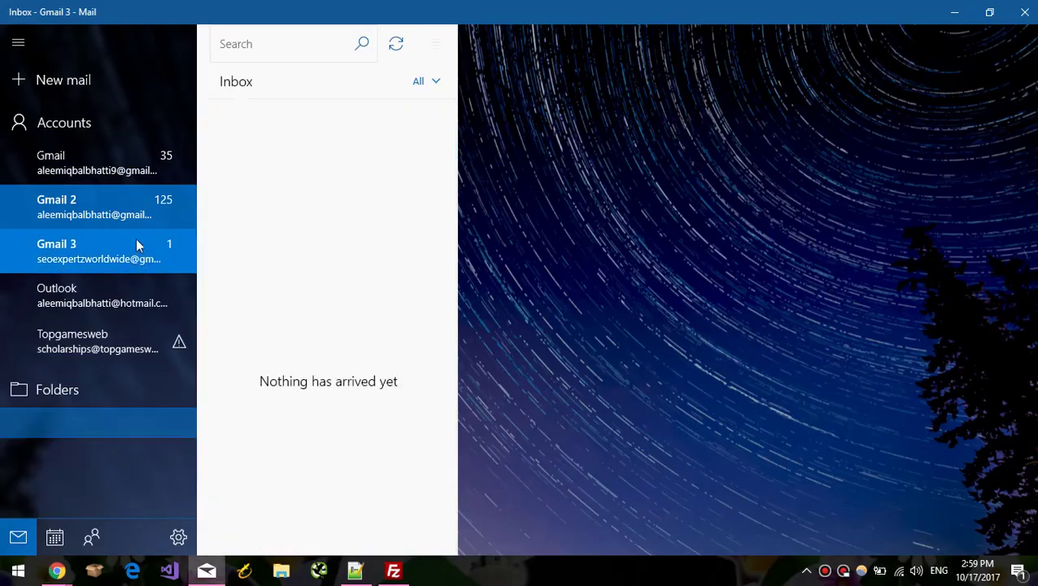
{"action": "left_click", "coordinate": [135, 220]}
{"action": "left_click", "coordinate": [313, 146]}
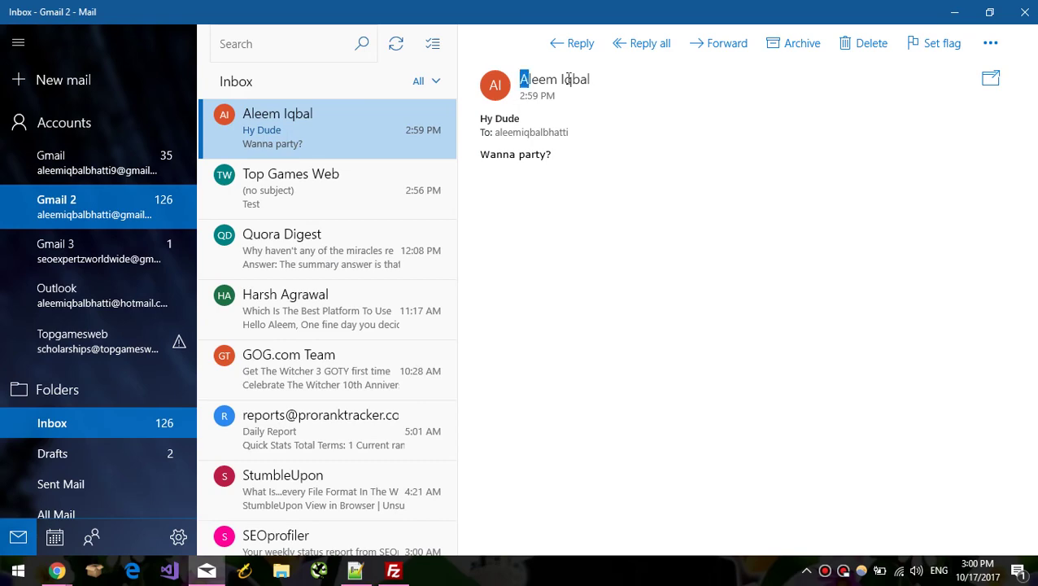
{"action": "left_click_drag", "start_coordinate": [568, 79], "coordinate": [618, 69]}
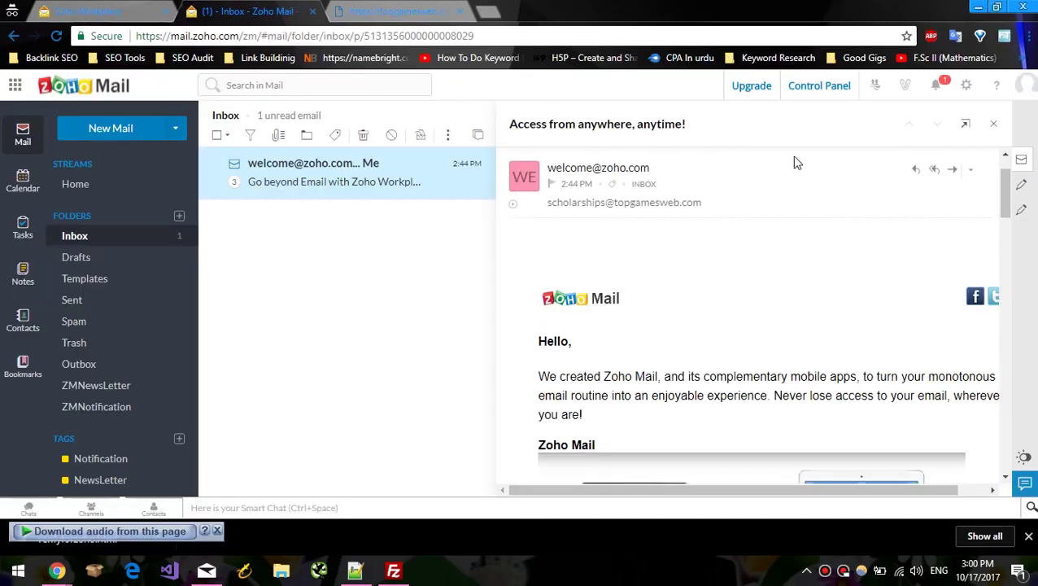
Step: Open Zoho Accounts via My Account and browse the Preferences, SAML Authentication and Profile pages
{"action": "left_click", "coordinate": [1028, 91]}
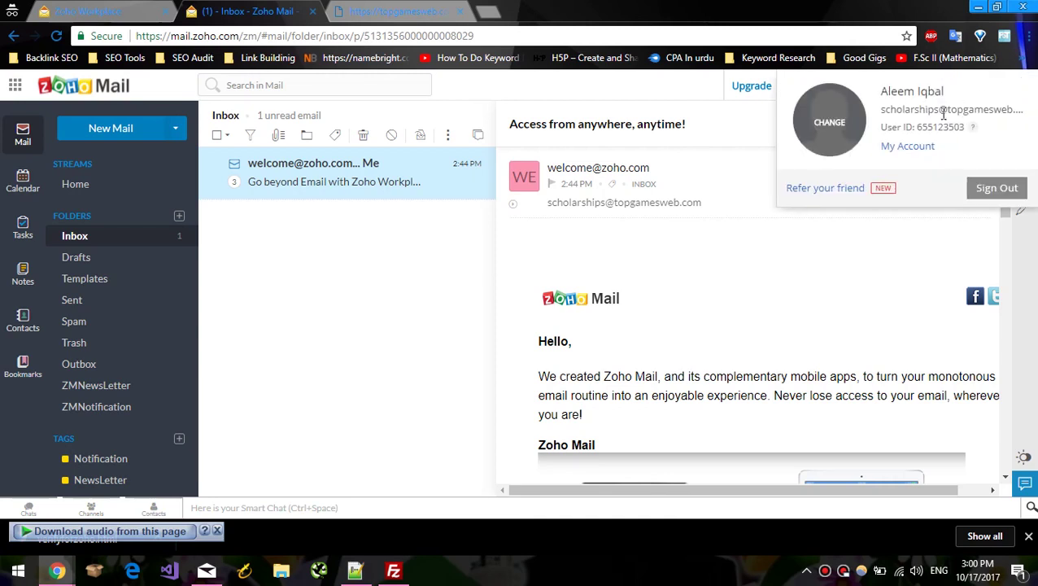
{"action": "left_click", "coordinate": [905, 148]}
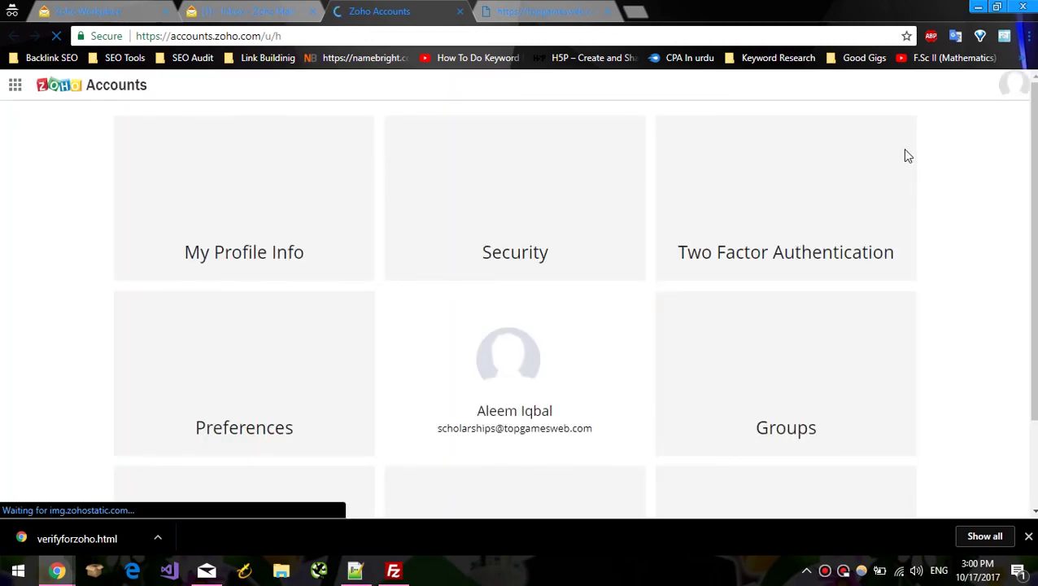
{"action": "scroll", "coordinate": [570, 321], "scroll_direction": "down", "scroll_amount": 2}
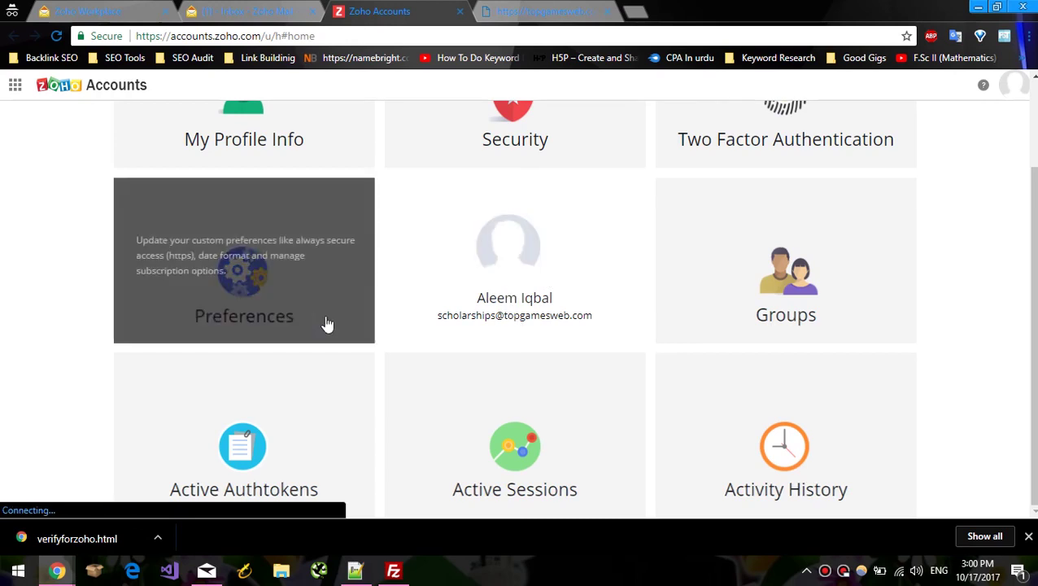
{"action": "left_click", "coordinate": [301, 310]}
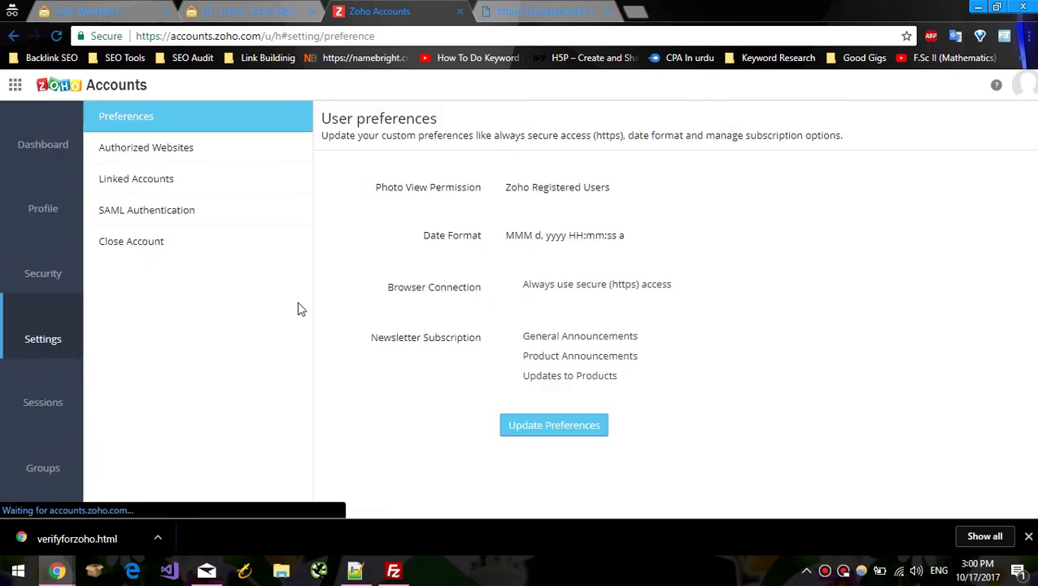
{"action": "left_click", "coordinate": [205, 210]}
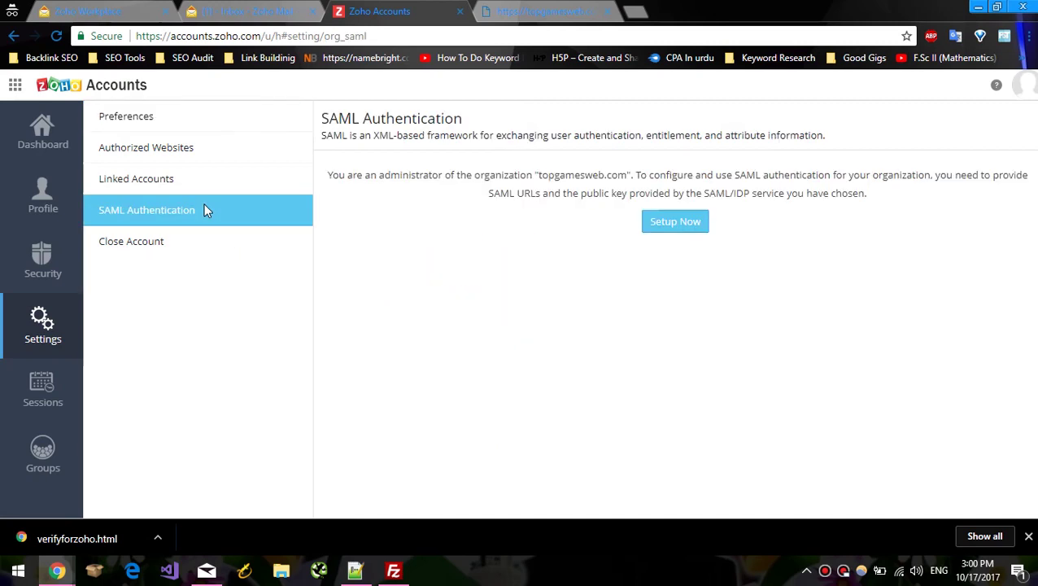
{"action": "left_click", "coordinate": [44, 204]}
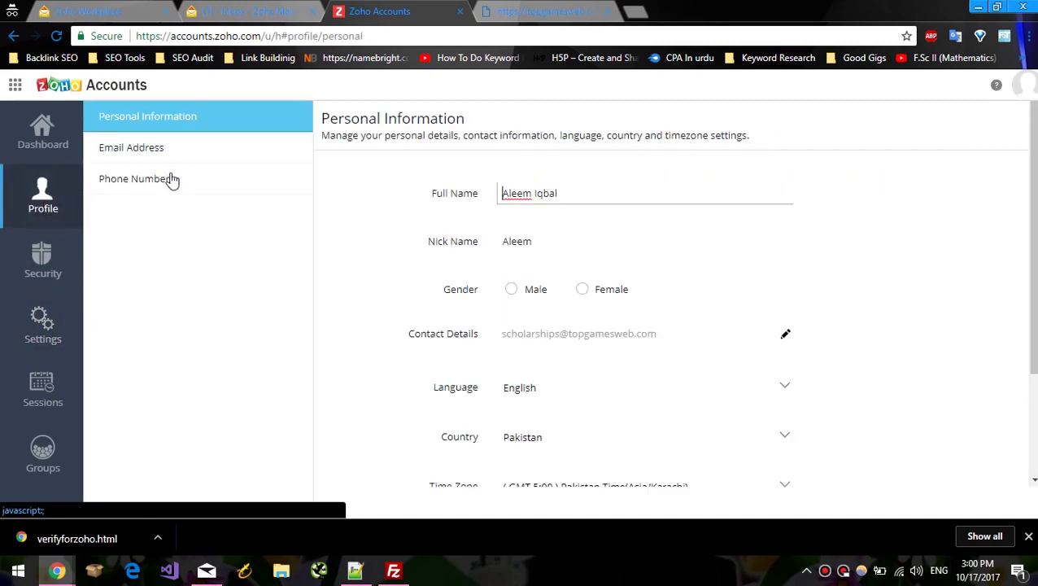
{"action": "scroll", "coordinate": [491, 302], "scroll_direction": "down", "scroll_amount": 2}
{"action": "scroll", "coordinate": [486, 292], "scroll_direction": "up", "scroll_amount": 2}
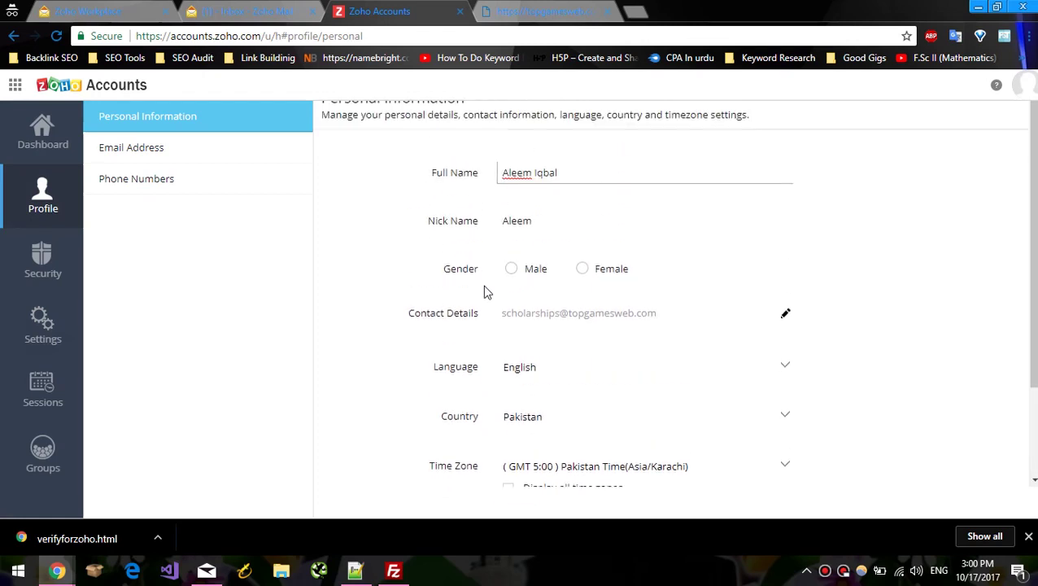
{"action": "scroll", "coordinate": [385, 262], "scroll_direction": "down", "scroll_amount": 2}
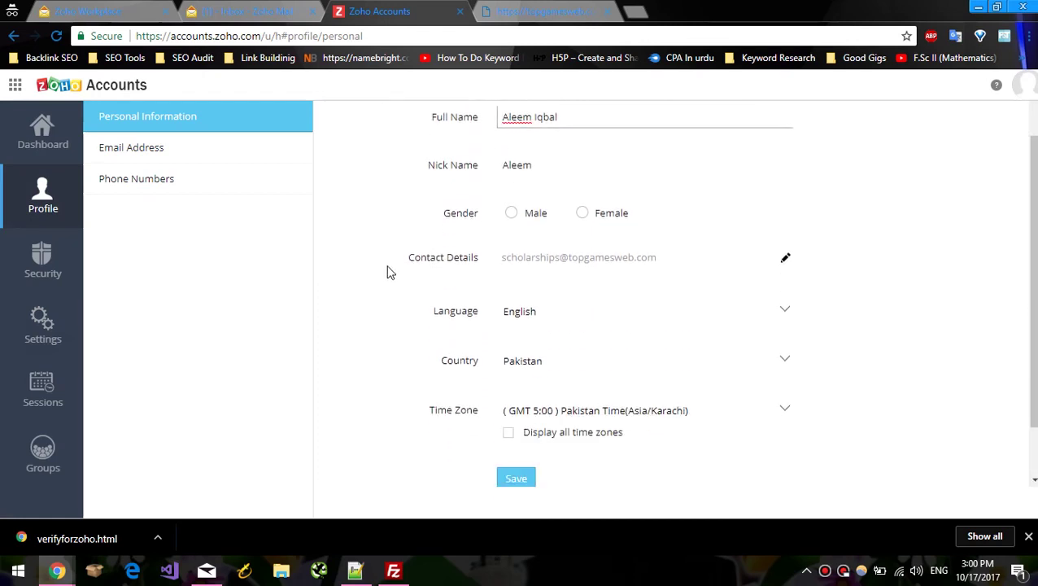
Step: Review the email addresses, sessions, authorized websites, linked accounts, auth tokens, activity history and connected apps
{"action": "left_click", "coordinate": [208, 158]}
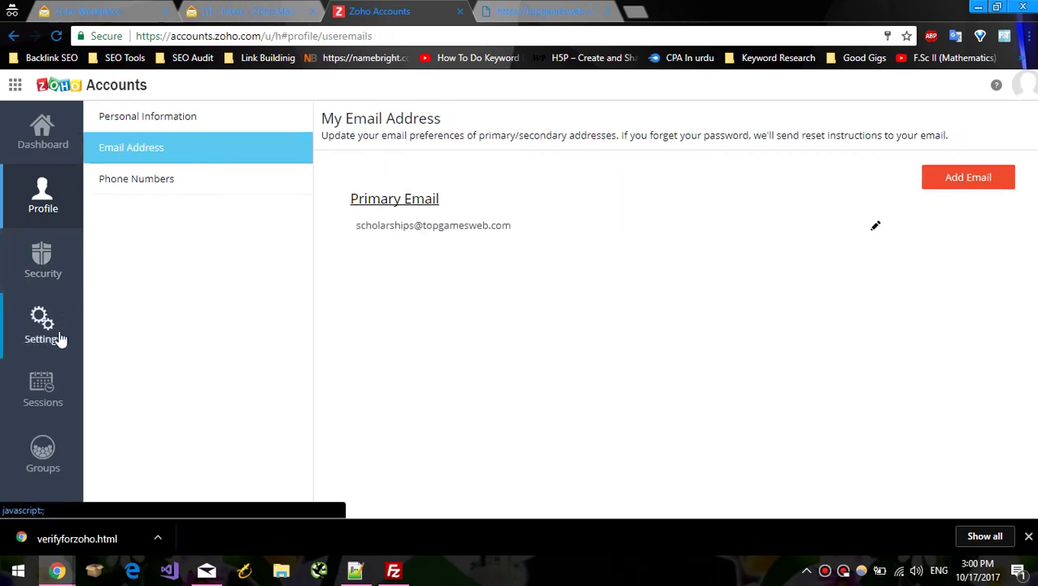
{"action": "left_click", "coordinate": [62, 417]}
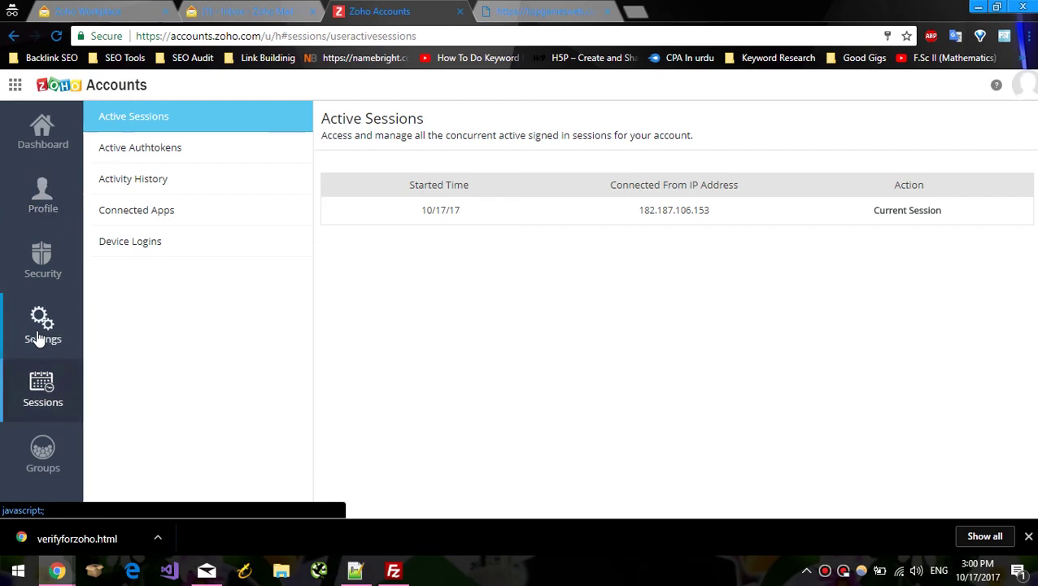
{"action": "left_click", "coordinate": [38, 339]}
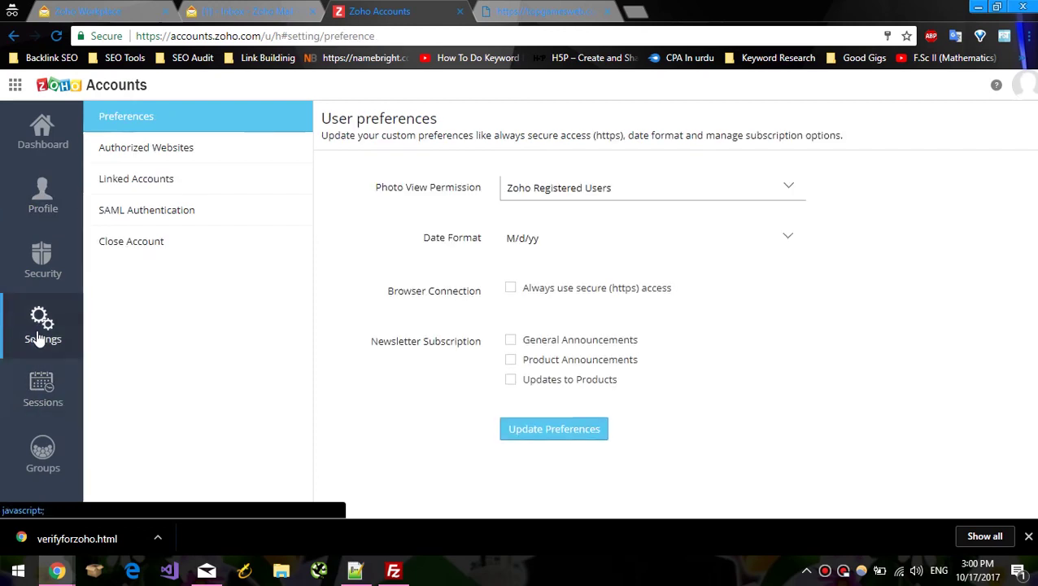
{"action": "left_click", "coordinate": [151, 154]}
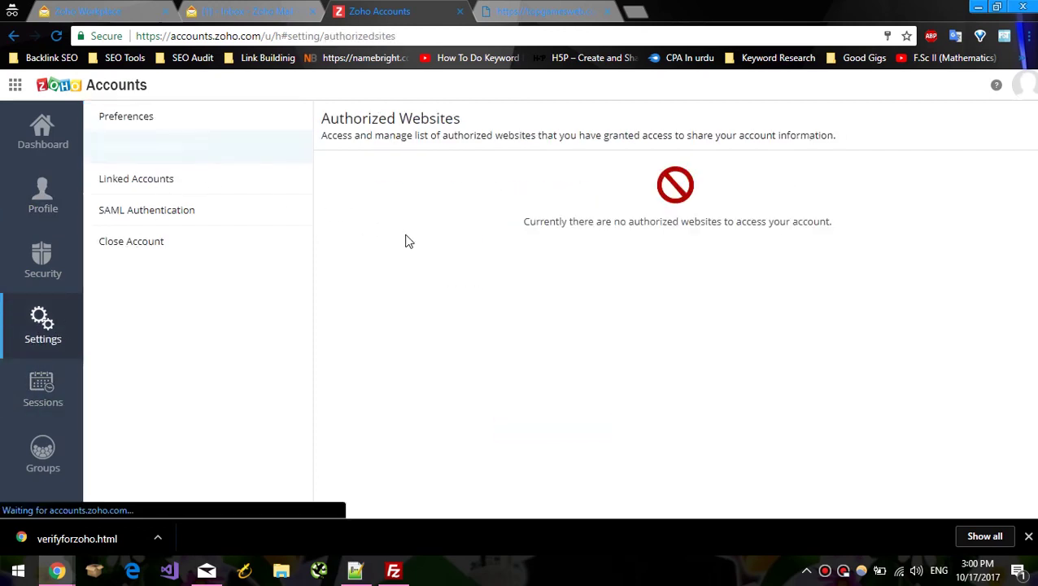
{"action": "left_click", "coordinate": [235, 185]}
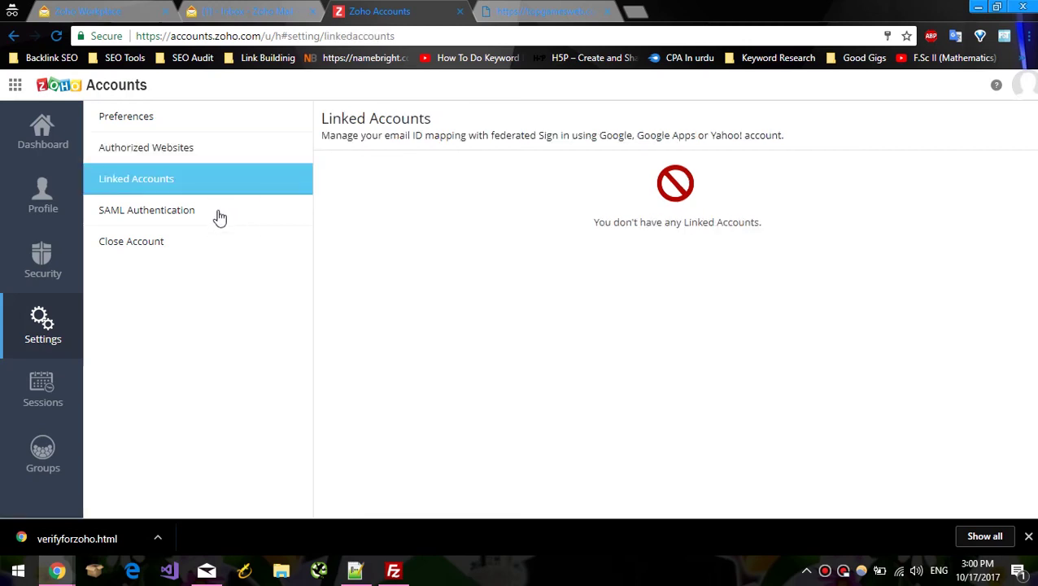
{"action": "left_click", "coordinate": [220, 216]}
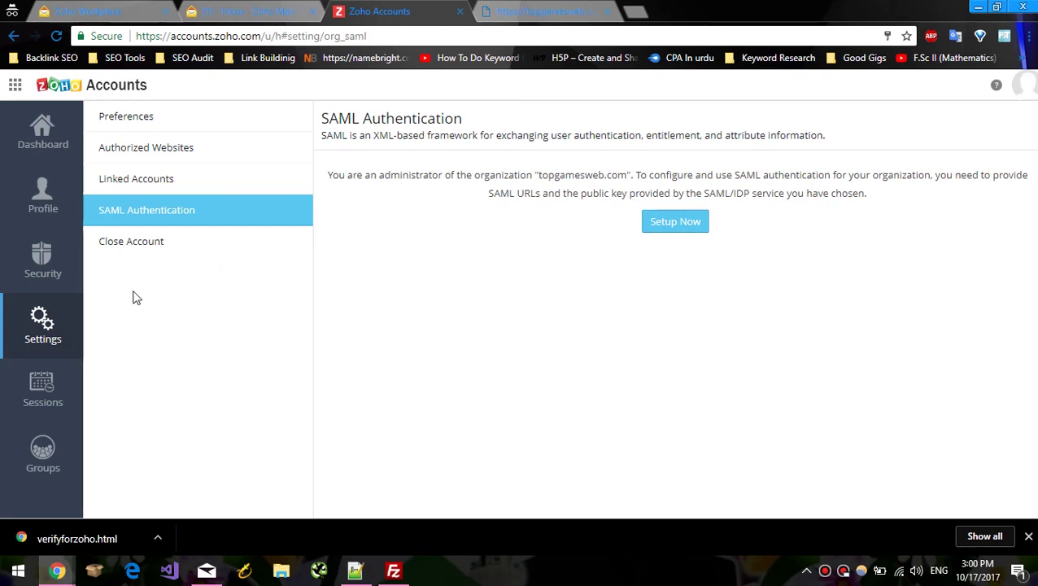
{"action": "left_click", "coordinate": [43, 384]}
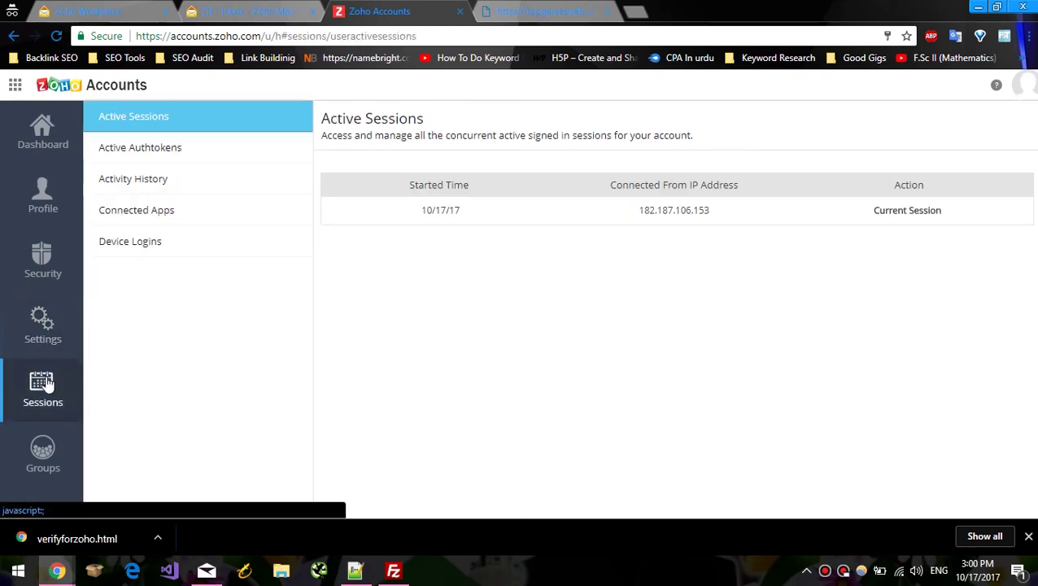
{"action": "left_click", "coordinate": [145, 159]}
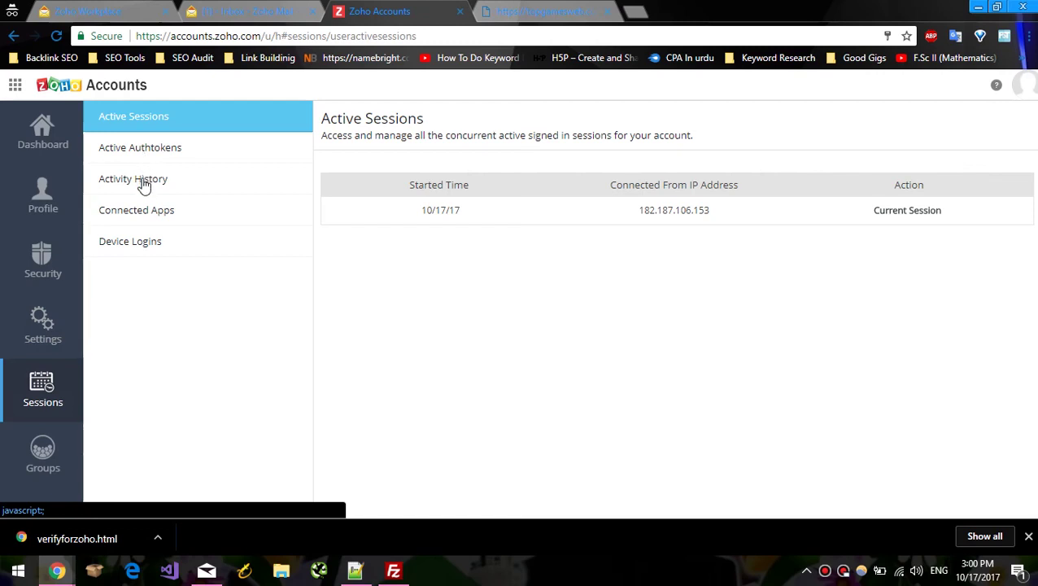
{"action": "left_click", "coordinate": [141, 185]}
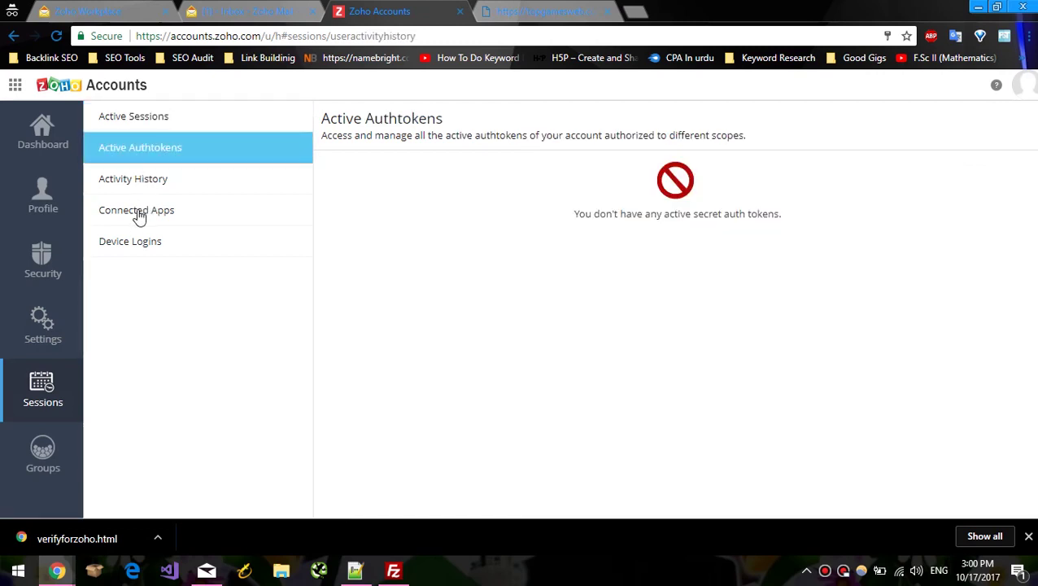
{"action": "left_click", "coordinate": [139, 214]}
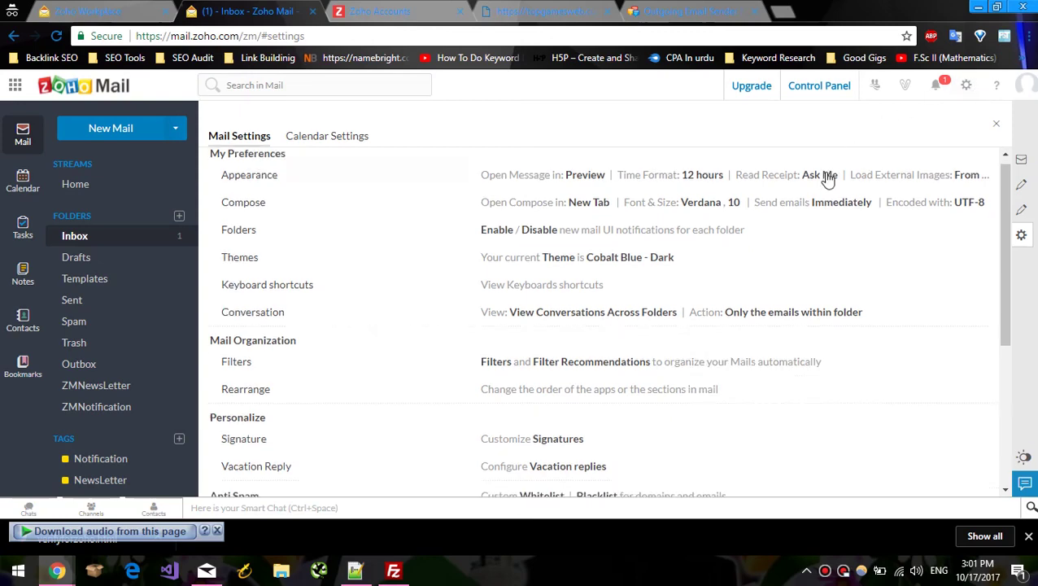
Step: Open the Send Mail As display-name editor after checking the sender-name forum thread, then pull up Zoho.txt
{"action": "scroll", "coordinate": [656, 296], "scroll_direction": "down", "scroll_amount": 4}
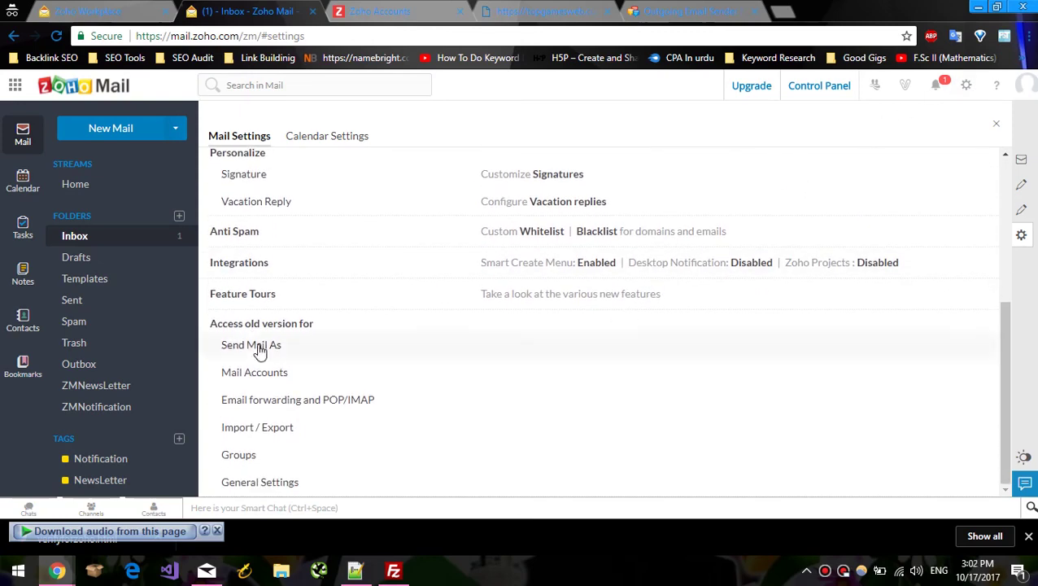
{"action": "left_click", "coordinate": [254, 345]}
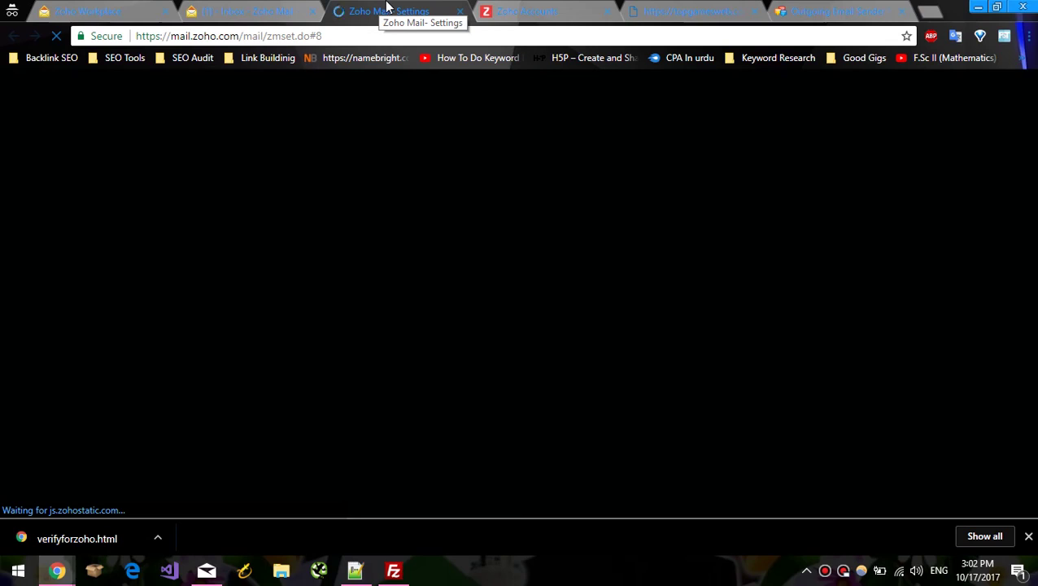
{"action": "left_click", "coordinate": [776, 9]}
{"action": "scroll", "coordinate": [705, 139], "scroll_direction": "down", "scroll_amount": 5}
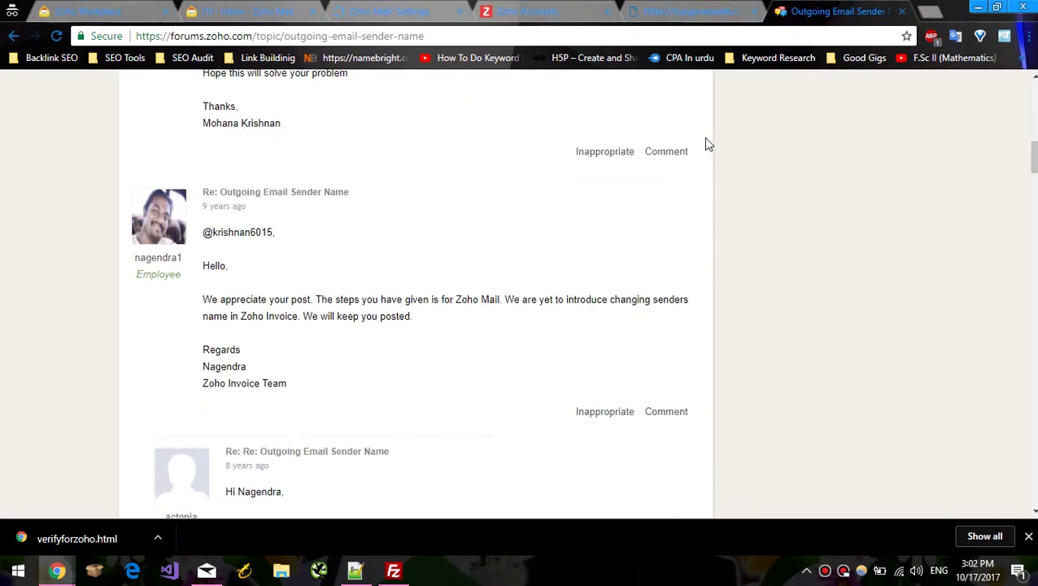
{"action": "key", "text": "ctrl+w"}
{"action": "left_click", "coordinate": [357, 10]}
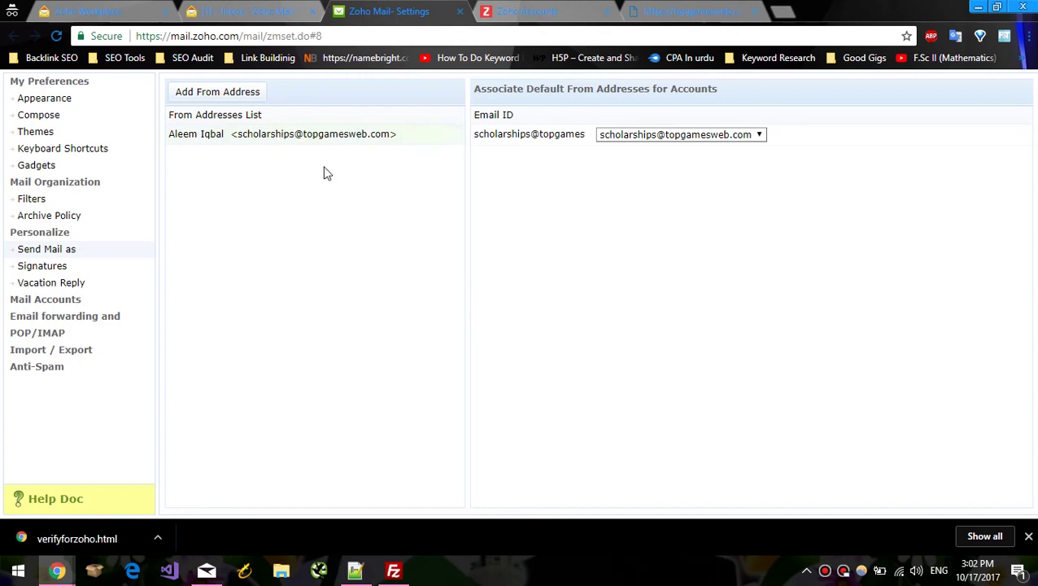
{"action": "left_click", "coordinate": [454, 134]}
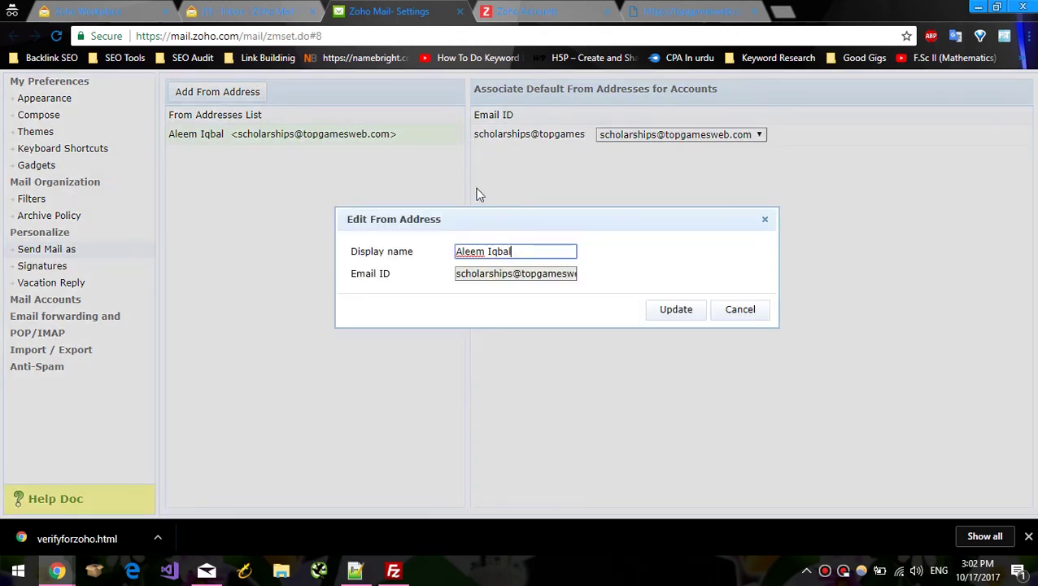
{"action": "left_click", "coordinate": [358, 570]}
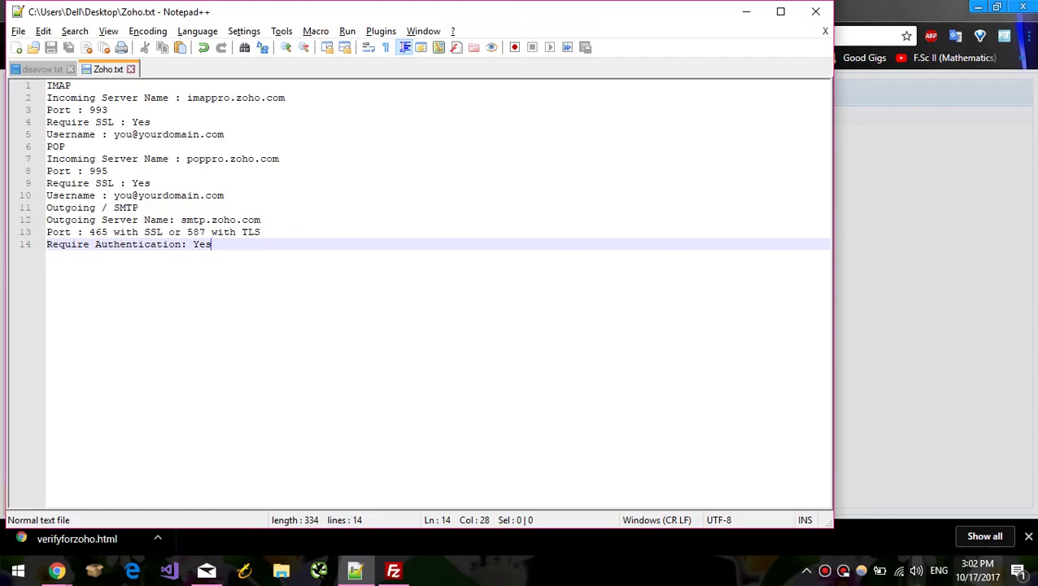
Step: Copy '1000$ Internet Marketing Scholarship' from Scholarship Outreach 2.txt and select the current display name in Edit From Address
{"action": "key", "text": "super+d"}
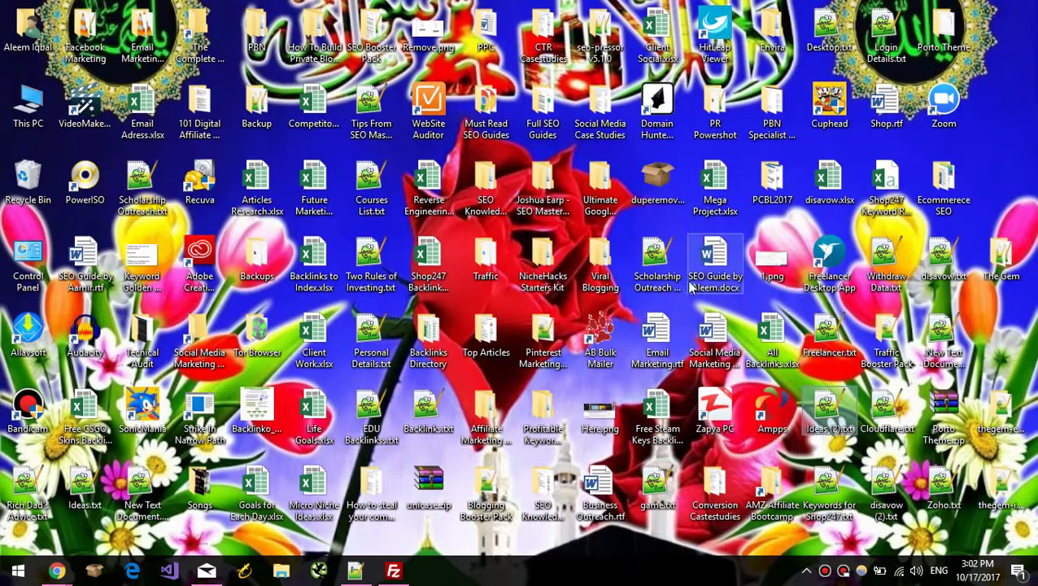
{"action": "double_click", "coordinate": [672, 277]}
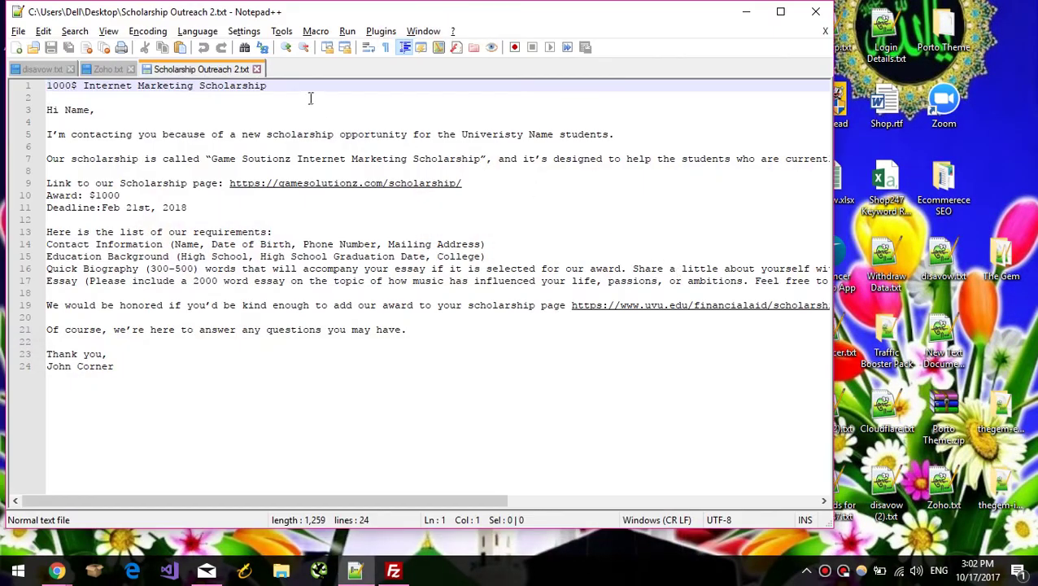
{"action": "key", "text": "shift+End"}
{"action": "key", "text": "ctrl+c"}
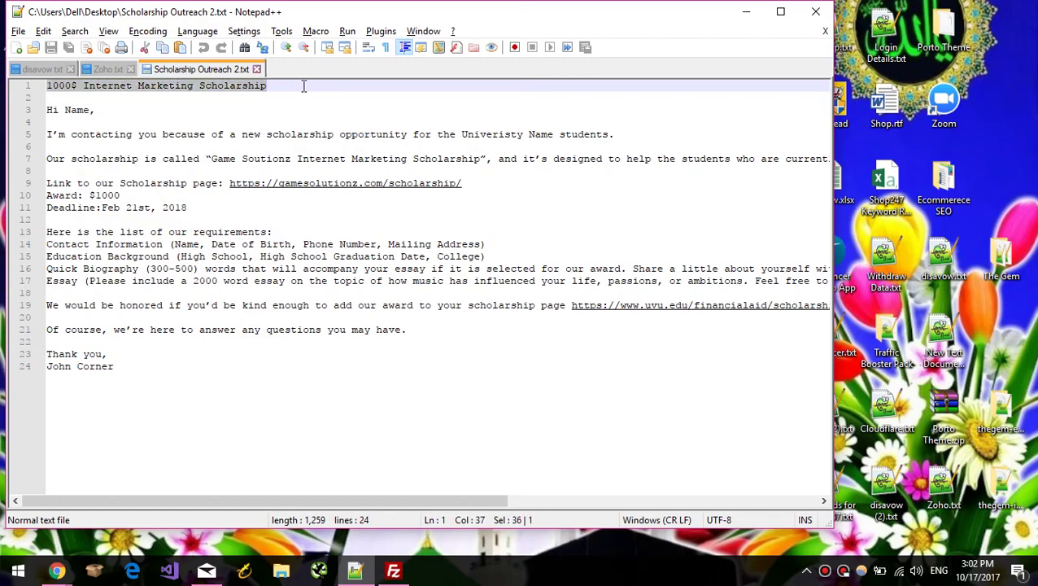
{"action": "key", "text": "alt+Tab"}
{"action": "key", "text": "Tab"}
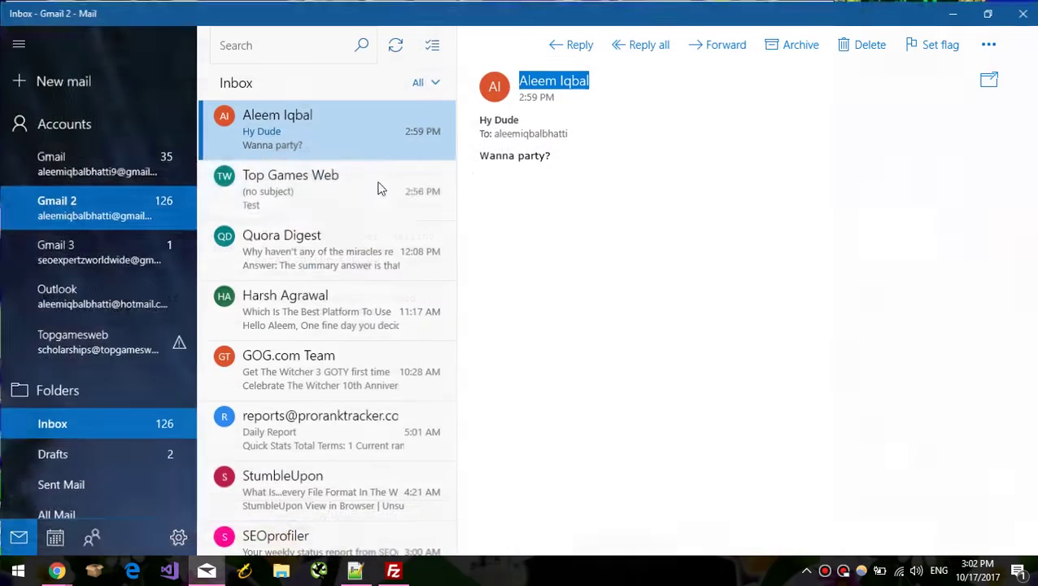
{"action": "key", "text": "alt+Tab"}
{"action": "left_click", "coordinate": [580, 278]}
Step: Set the sender display name to 'Internet Marketing Scholarship', removing the 1000$ prefix, and save
{"action": "key", "text": "ctrl+a"}
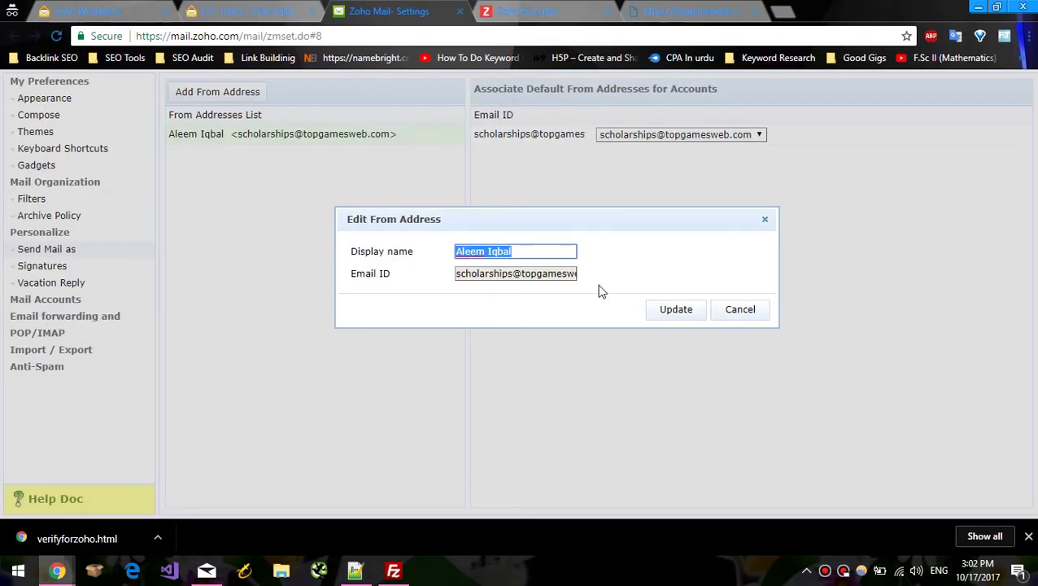
{"action": "key", "text": "ctrl+v"}
{"action": "left_click", "coordinate": [689, 314]}
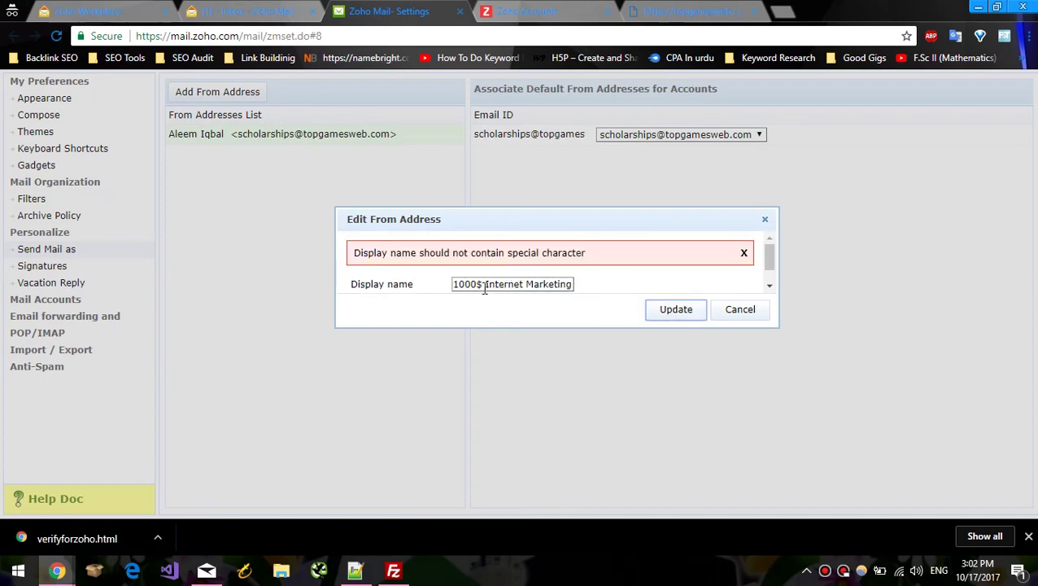
{"action": "left_click_drag", "start_coordinate": [485, 286], "coordinate": [229, 293]}
{"action": "key", "text": "BackSpace"}
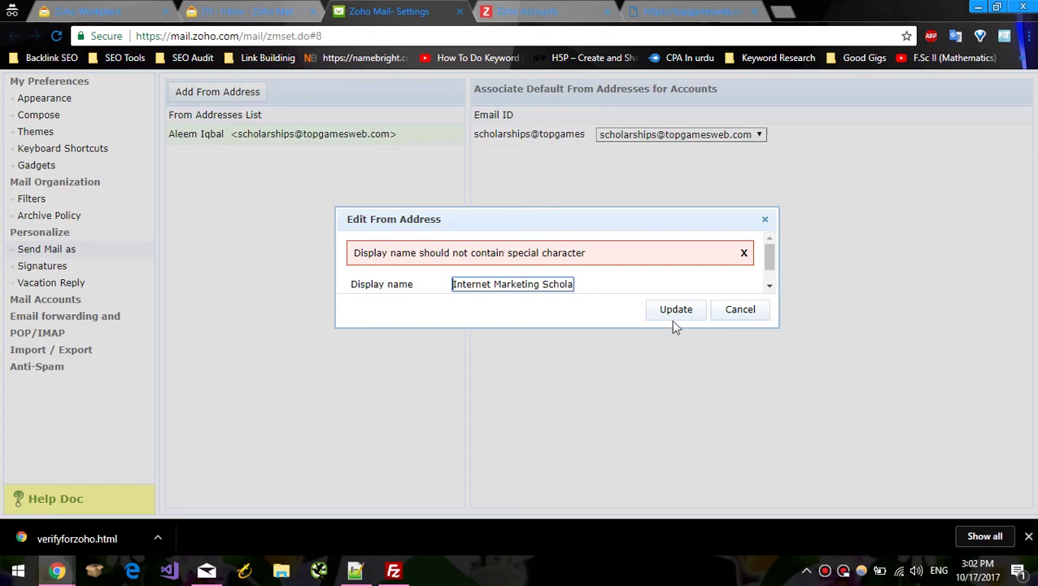
{"action": "left_click", "coordinate": [670, 320]}
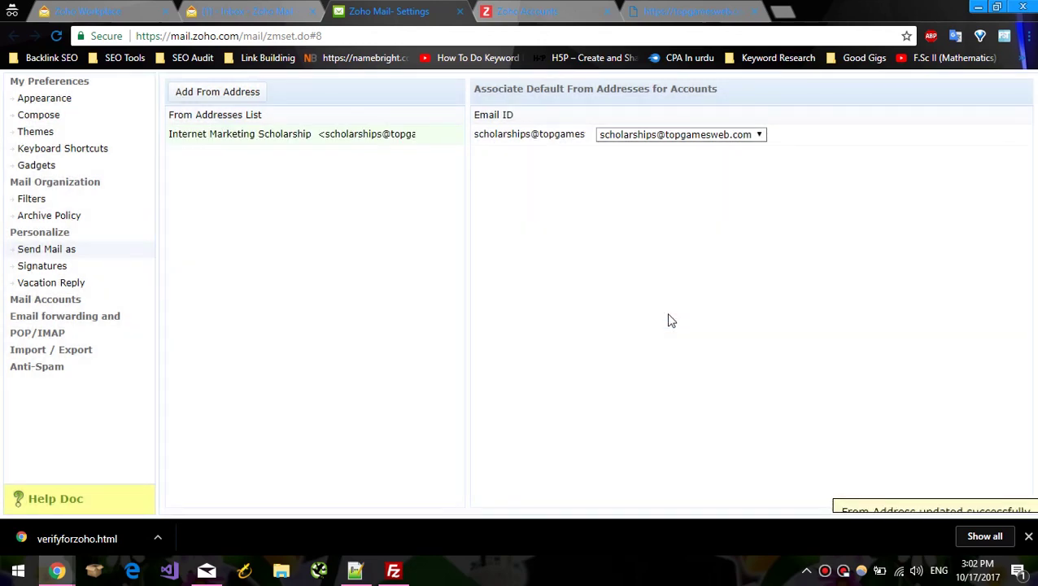
Step: Start a new email from the Zoho Inbox and select the template's signature name in Notepad++
{"action": "left_click", "coordinate": [296, 7]}
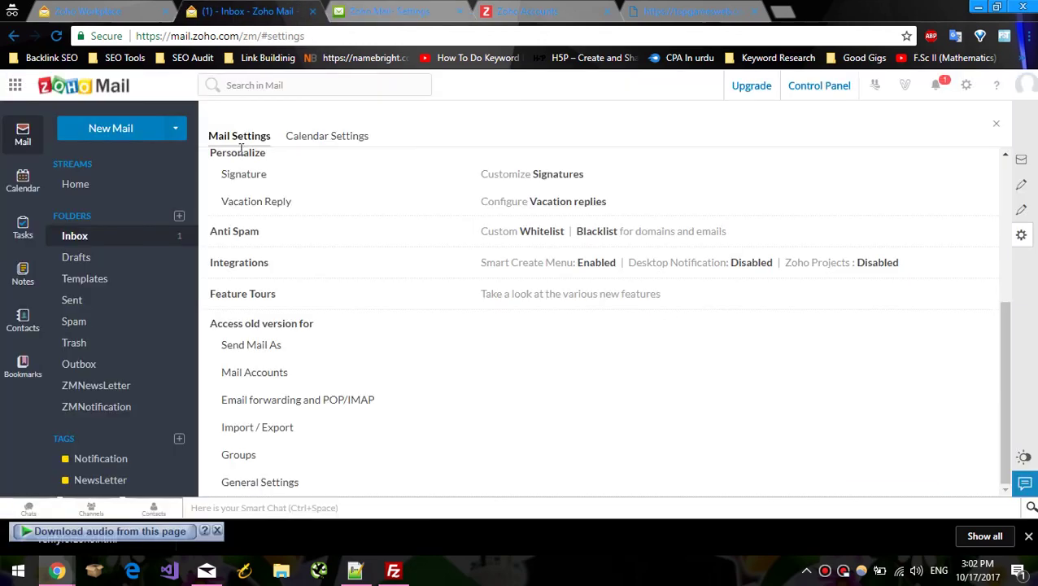
{"action": "left_click", "coordinate": [147, 237]}
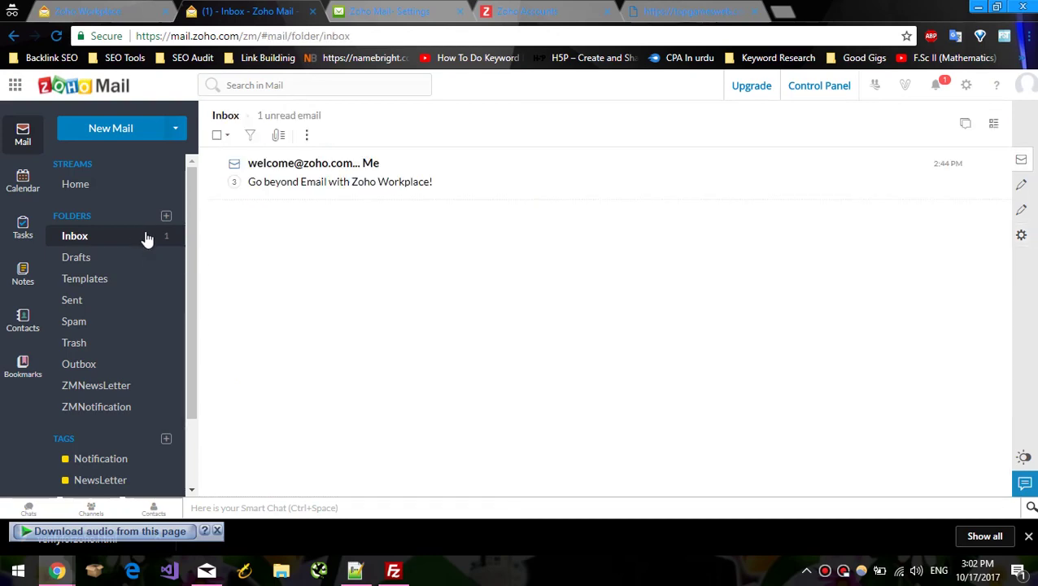
{"action": "left_click", "coordinate": [140, 130]}
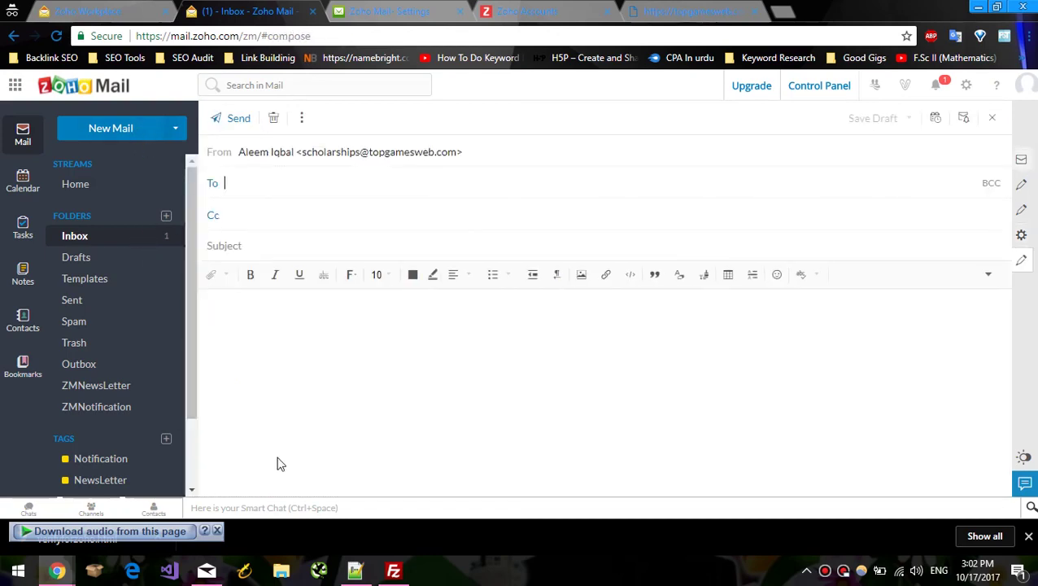
{"action": "left_click", "coordinate": [355, 570]}
{"action": "left_click", "coordinate": [365, 366]}
{"action": "left_click_drag", "start_coordinate": [367, 398], "coordinate": [24, 113]}
{"action": "left_click_drag", "start_coordinate": [120, 371], "coordinate": [3, 366]}
Step: Try placeholders 'My N' and 'Scholarship Name' in the template's signature and scholarship-name lines
{"action": "type", "text": "My Name"}
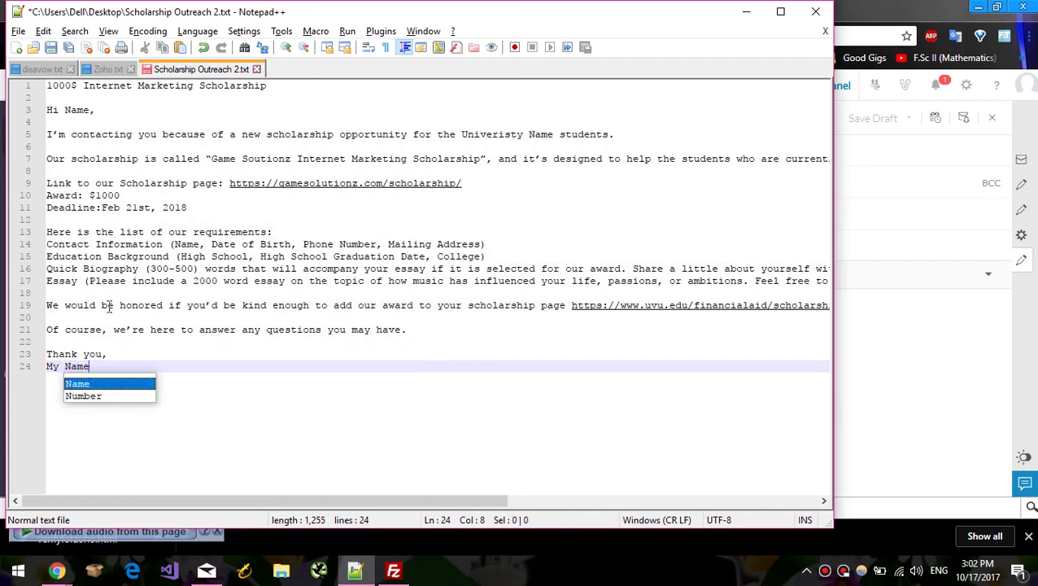
{"action": "left_click", "coordinate": [291, 269]}
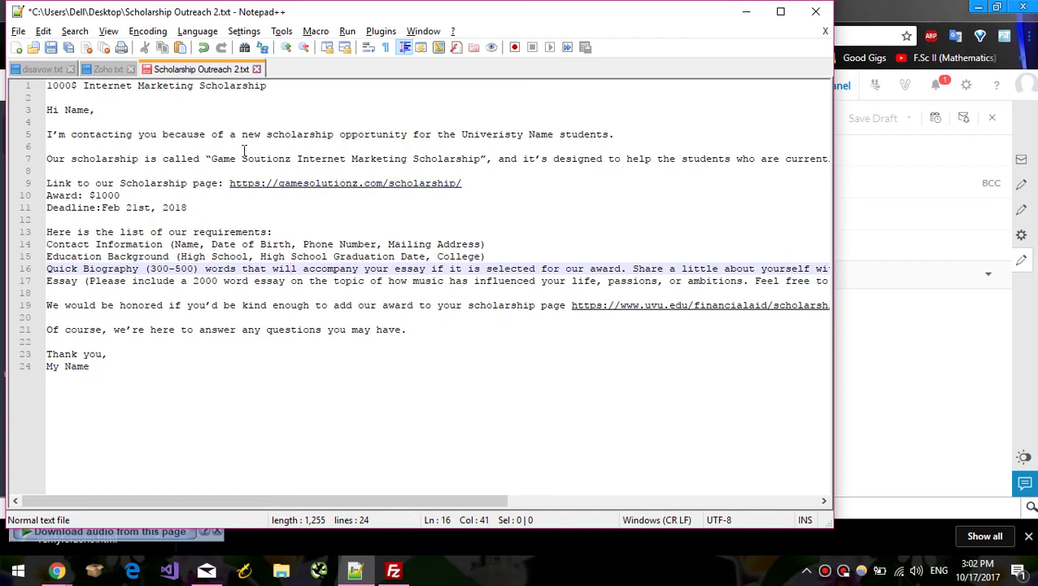
{"action": "left_click_drag", "start_coordinate": [211, 157], "coordinate": [290, 157]}
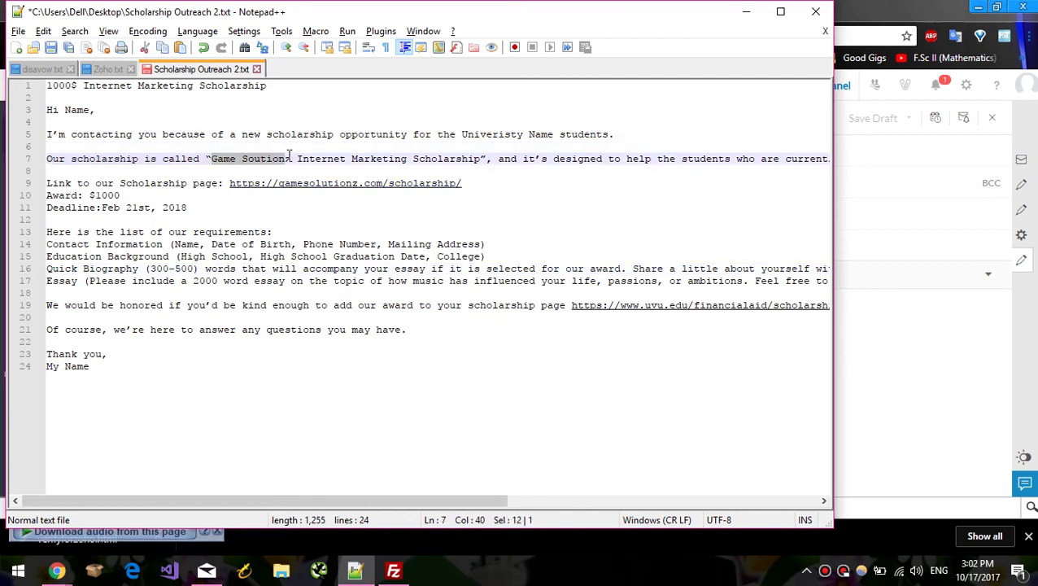
{"action": "type", "text": "Scholarship "}
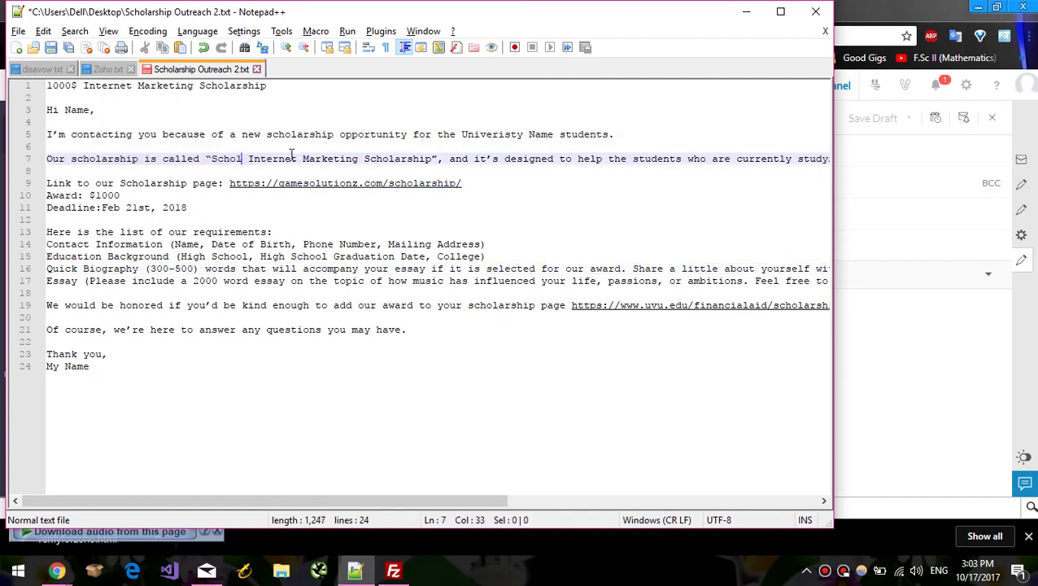
{"action": "type", "text": "Name"}
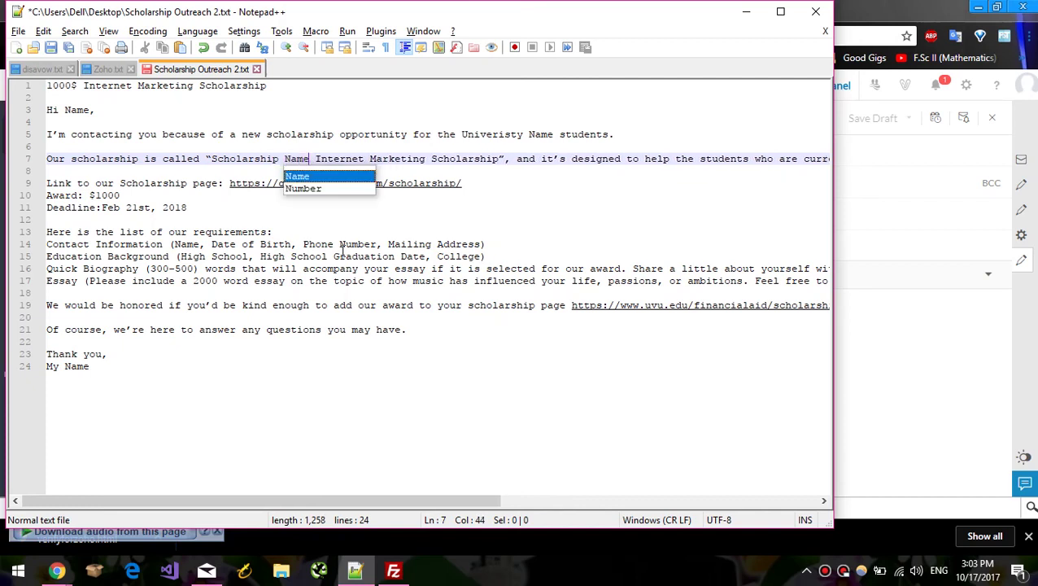
{"action": "left_click", "coordinate": [416, 315]}
{"action": "left_click_drag", "start_coordinate": [461, 133], "coordinate": [557, 136]}
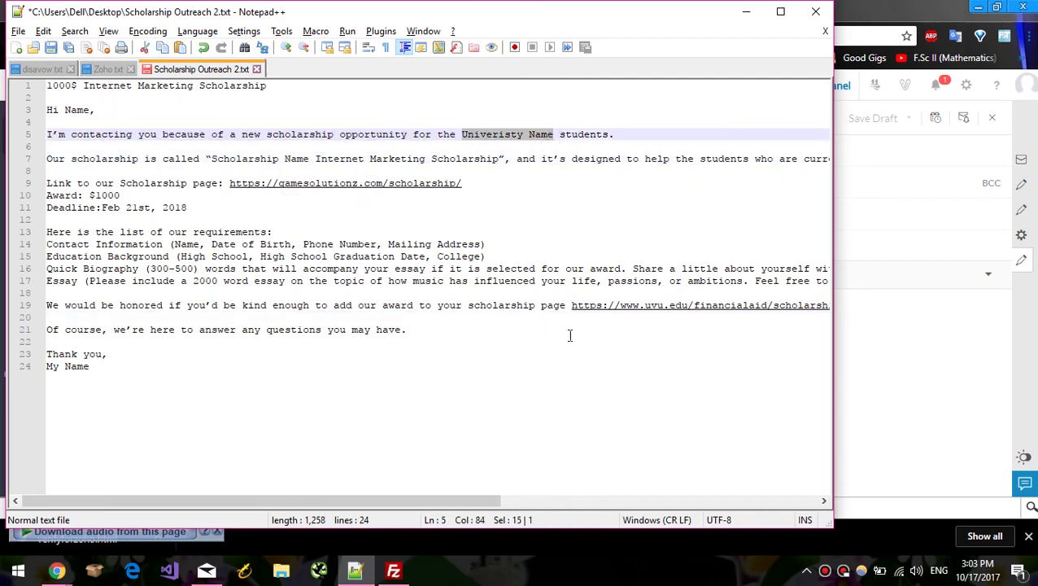
{"action": "left_click_drag", "start_coordinate": [572, 306], "coordinate": [815, 309]}
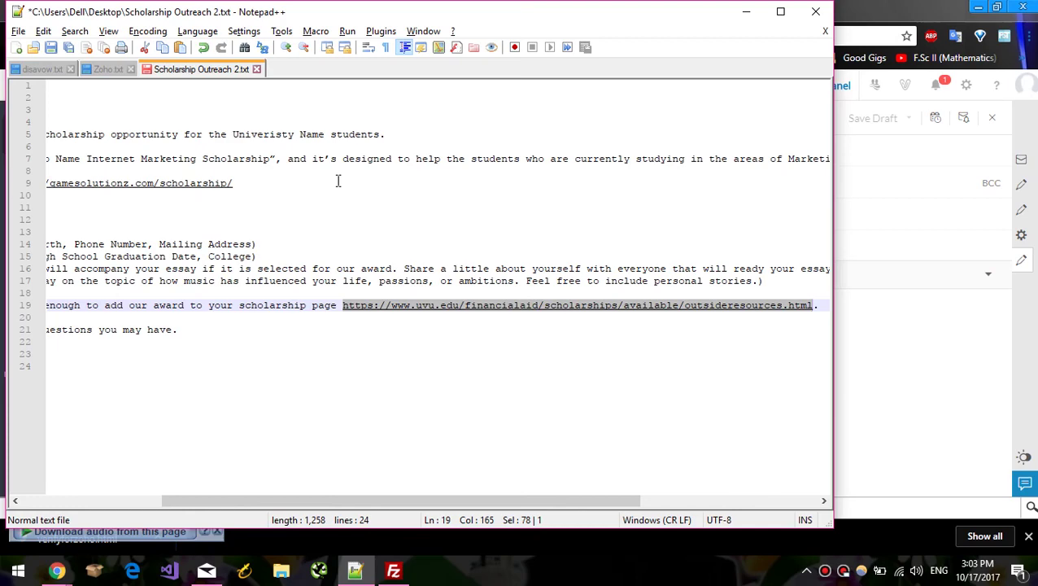
{"action": "left_click_drag", "start_coordinate": [338, 180], "coordinate": [135, 195]}
{"action": "left_click", "coordinate": [218, 209]}
Step: Restore the Game Soutionz scholarship name and signer's name, then select the '1000$ Internet Marketing Scholarship' title
{"action": "double_click", "coordinate": [208, 211]}
{"action": "left_click", "coordinate": [108, 203]}
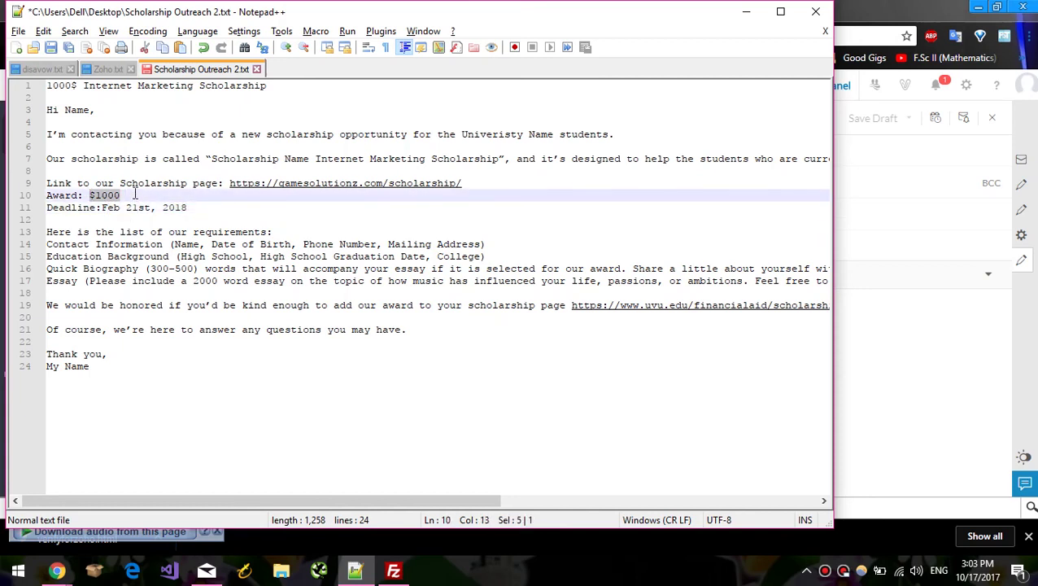
{"action": "double_click", "coordinate": [135, 183]}
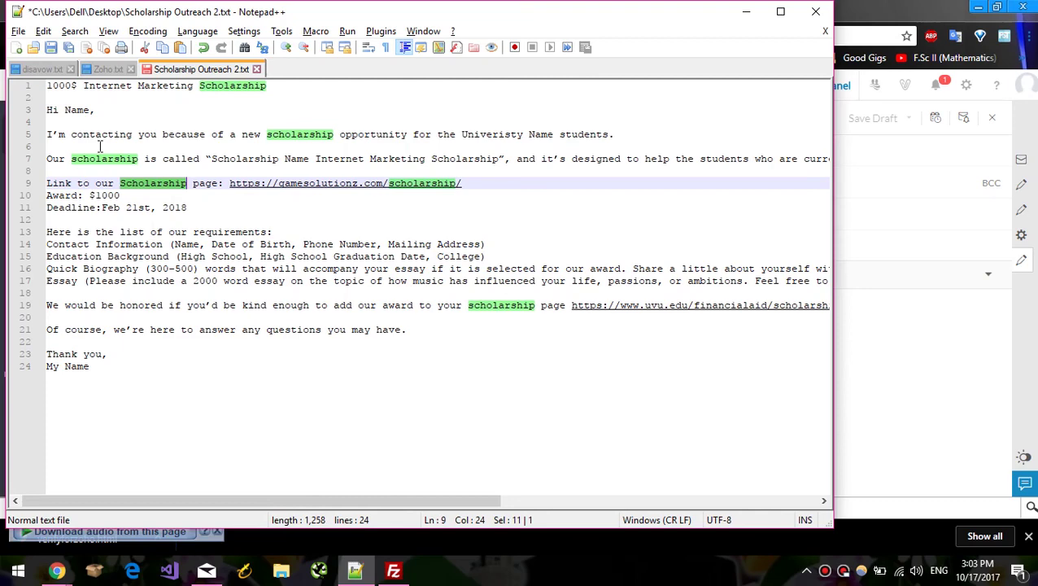
{"action": "left_click", "coordinate": [78, 109]}
{"action": "key", "text": "ctrl+a"}
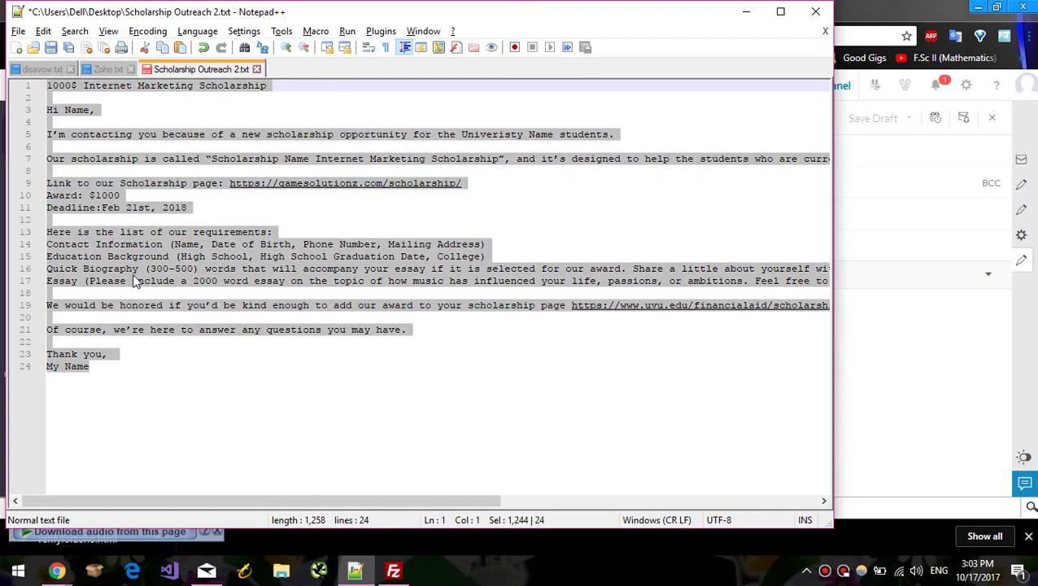
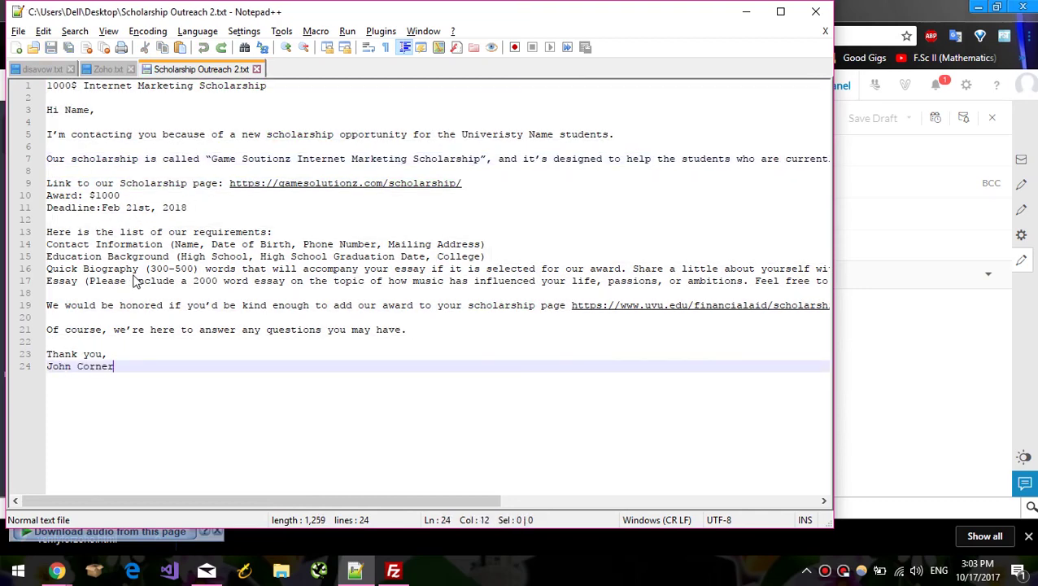
{"action": "key", "text": "ctrl+a"}
{"action": "left_click", "coordinate": [94, 149]}
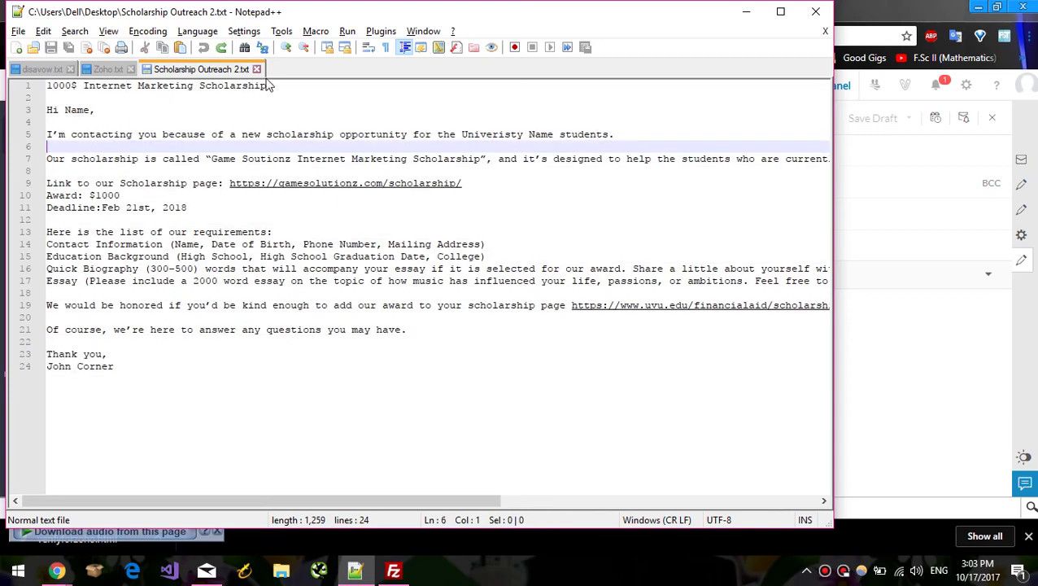
{"action": "left_click_drag", "start_coordinate": [290, 84], "coordinate": [3, 61]}
Step: Paste the outreach letter, greeting through signature, into the new email's body
{"action": "key", "text": "ctrl+c"}
{"action": "key", "text": "alt+Tab"}
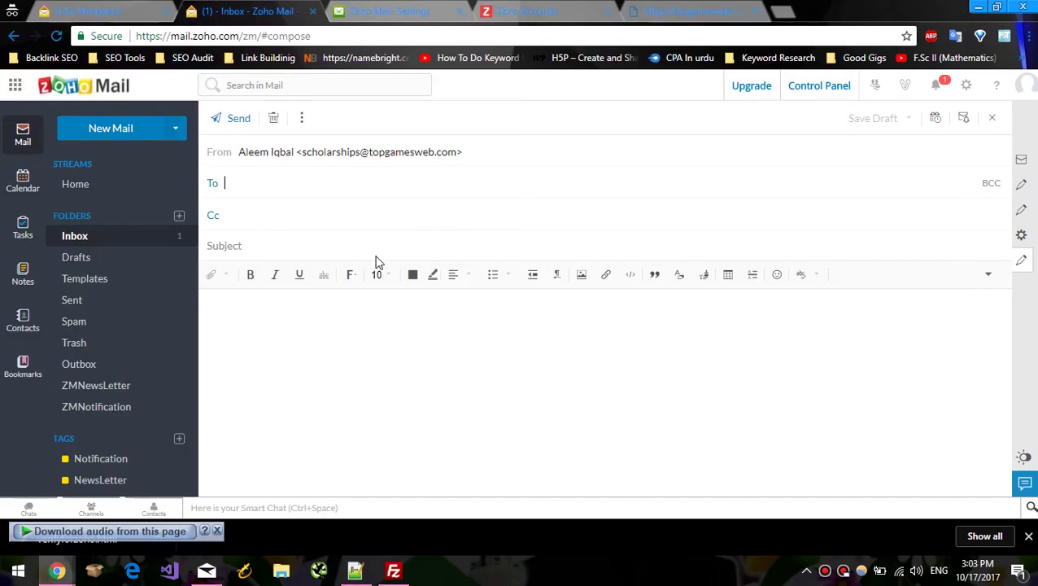
{"action": "key", "text": "ctrl+v"}
{"action": "key", "text": "alt+Tab"}
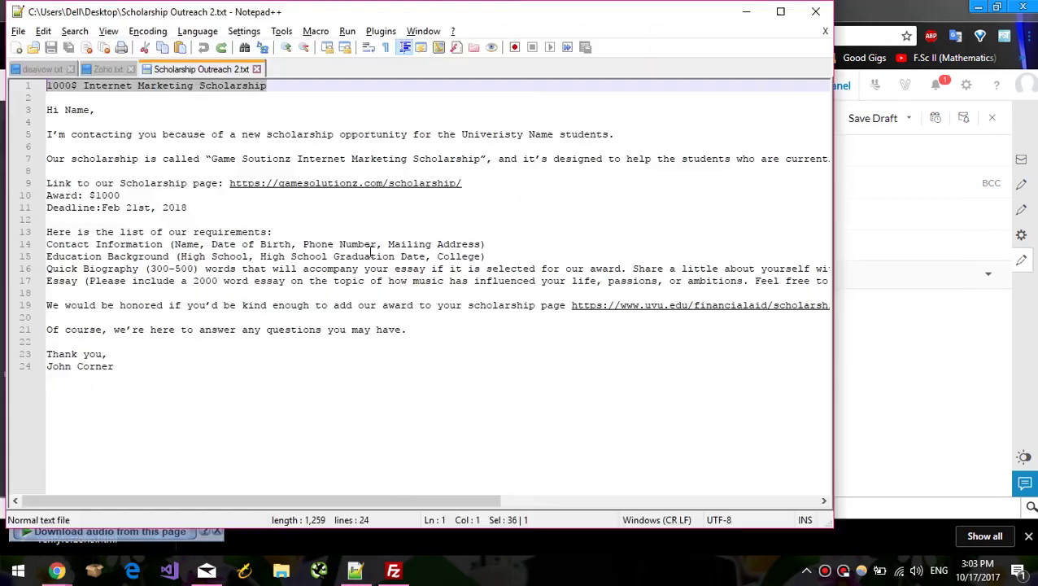
{"action": "left_click_drag", "start_coordinate": [99, 110], "coordinate": [47, 110]}
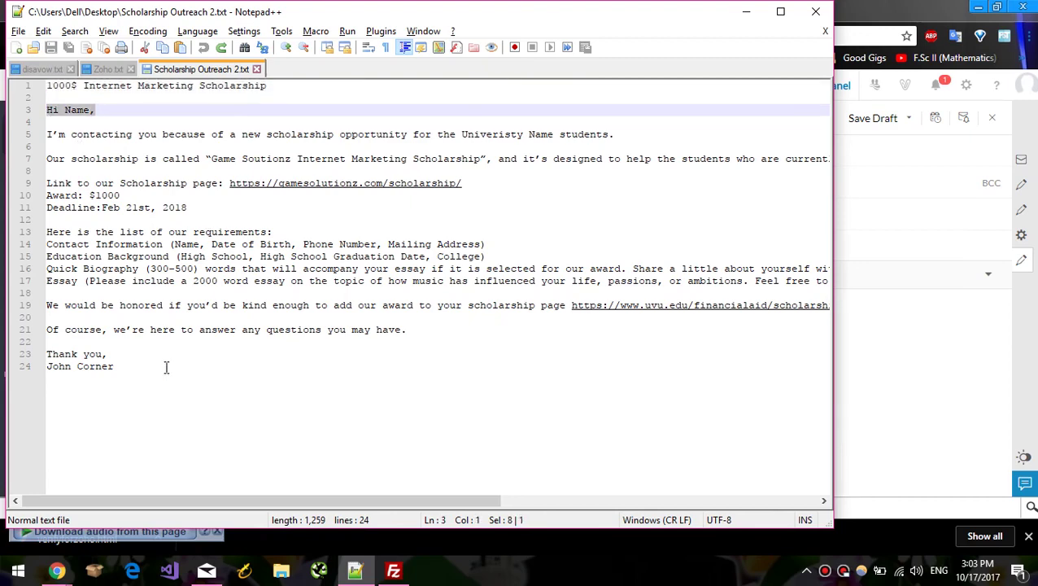
{"action": "left_click_drag", "start_coordinate": [166, 367], "coordinate": [6, 109]}
{"action": "key", "text": "alt+Tab"}
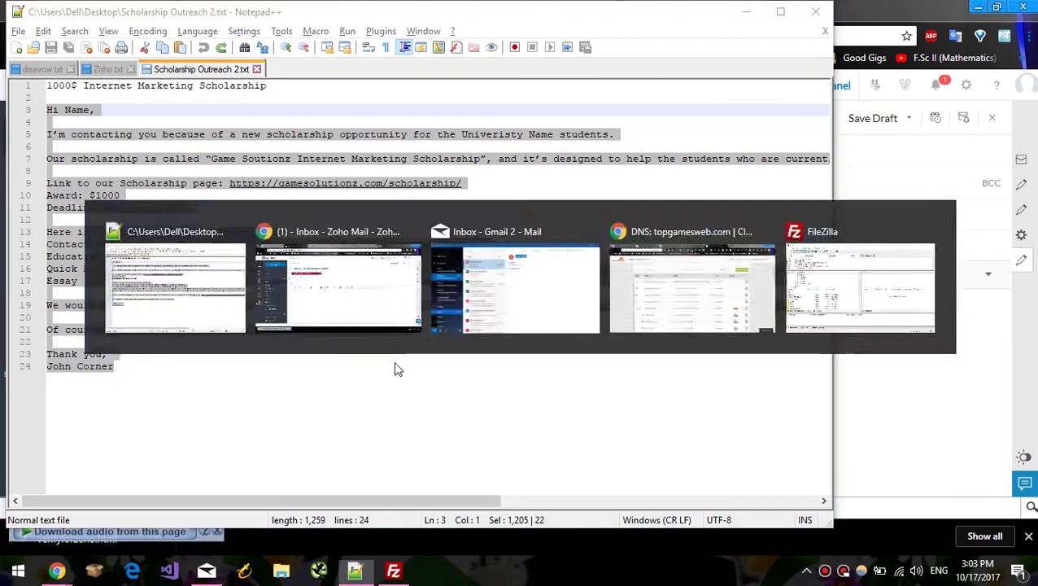
{"action": "key", "text": "ctrl+v"}
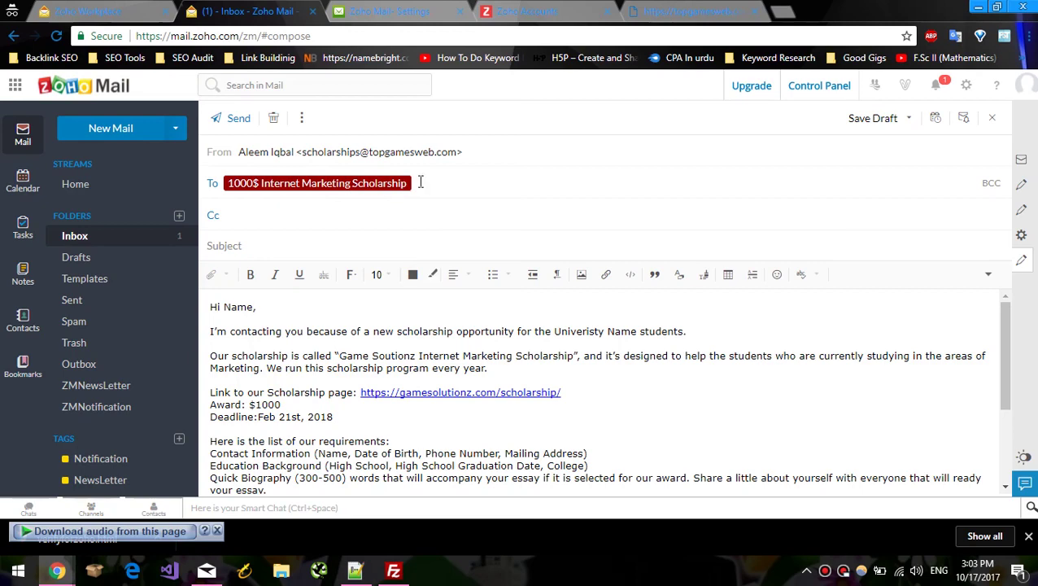
Step: Remove the mistaken title chip from To and set the subject to '1000$ Internet Marketing Scholarship'
{"action": "left_click", "coordinate": [407, 183]}
{"action": "key", "text": "alt+Tab"}
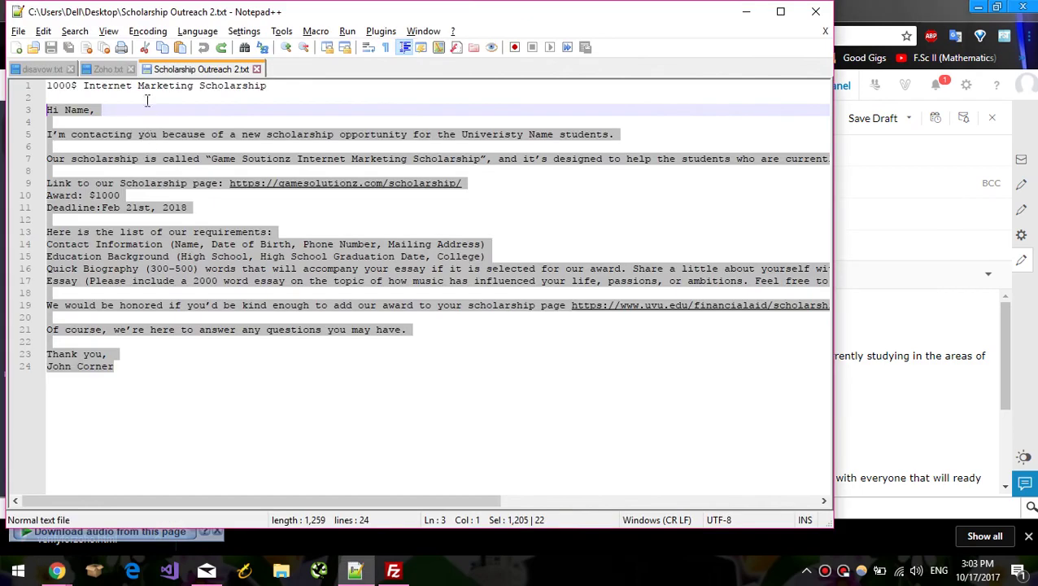
{"action": "left_click_drag", "start_coordinate": [271, 86], "coordinate": [46, 86]}
{"action": "key", "text": "alt+Tab"}
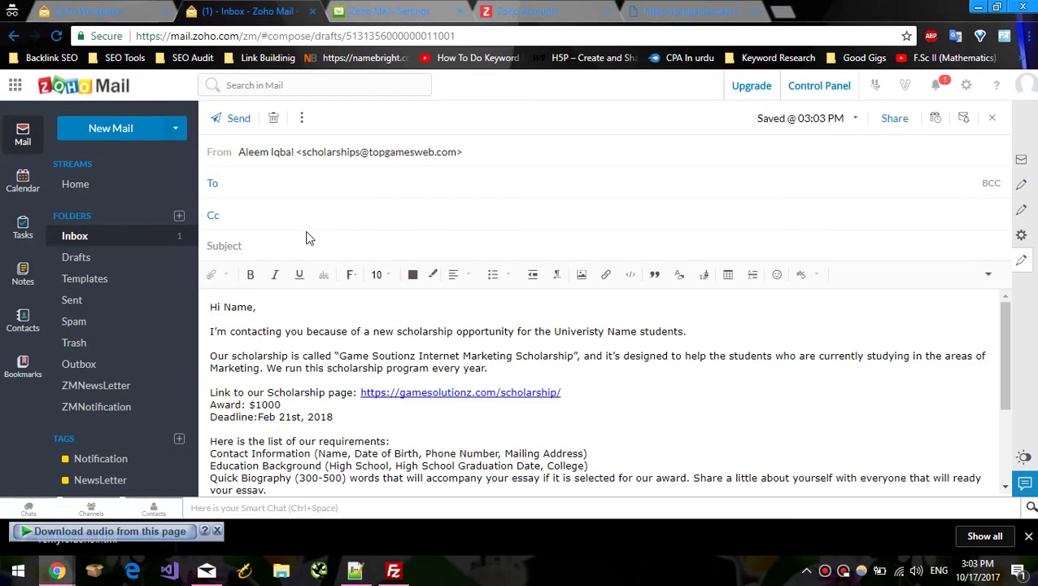
{"action": "key", "text": "ctrl+v"}
{"action": "key", "text": "super+d"}
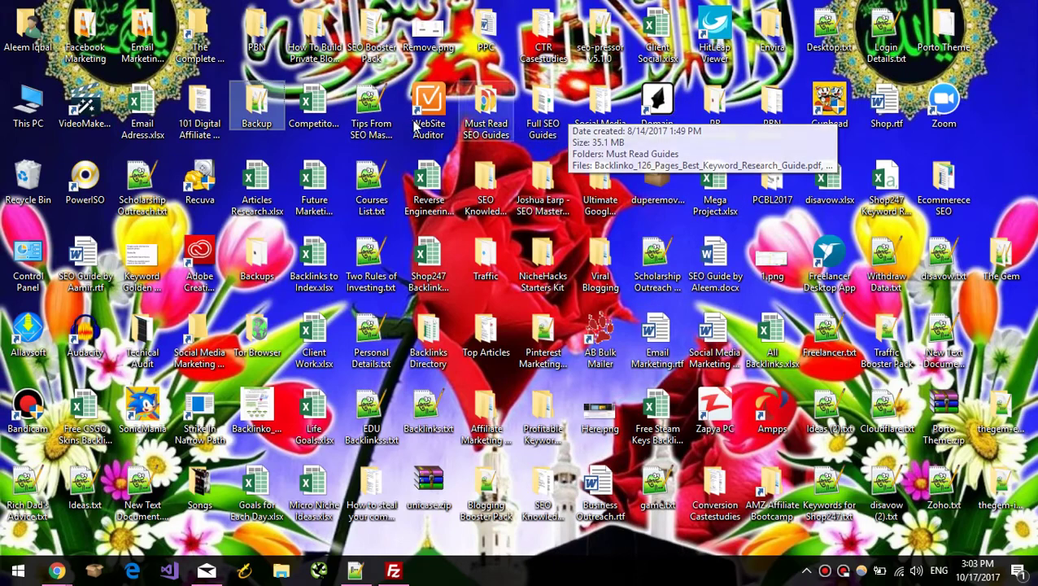
Step: Open the desktop's Backlinks Directory folder and launch 200+ US University List.xlsx in Excel
{"action": "left_click", "coordinate": [314, 262]}
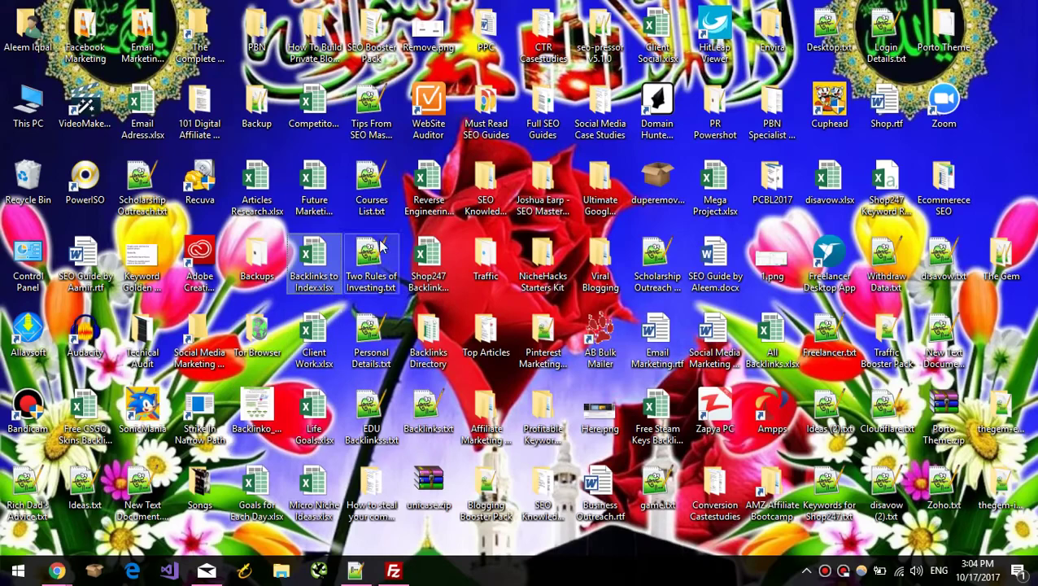
{"action": "key", "text": "b"}
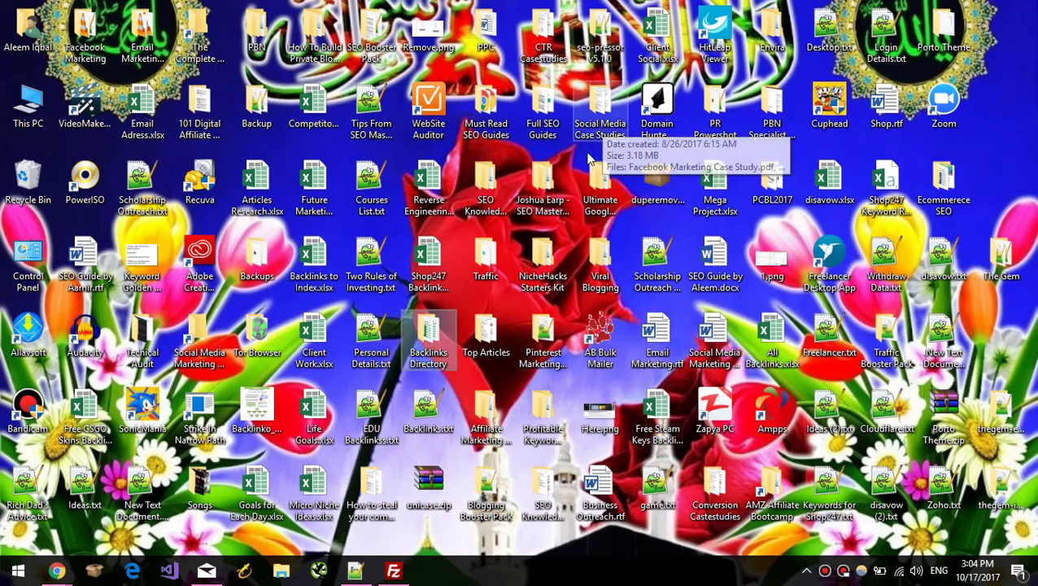
{"action": "key", "text": "b"}
{"action": "double_click", "coordinate": [444, 337]}
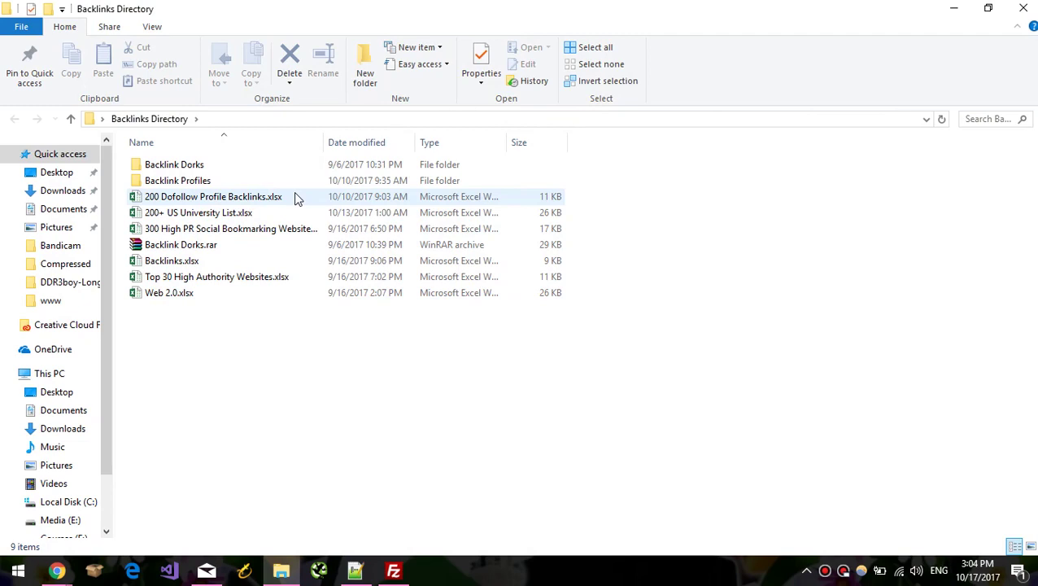
{"action": "double_click", "coordinate": [301, 213]}
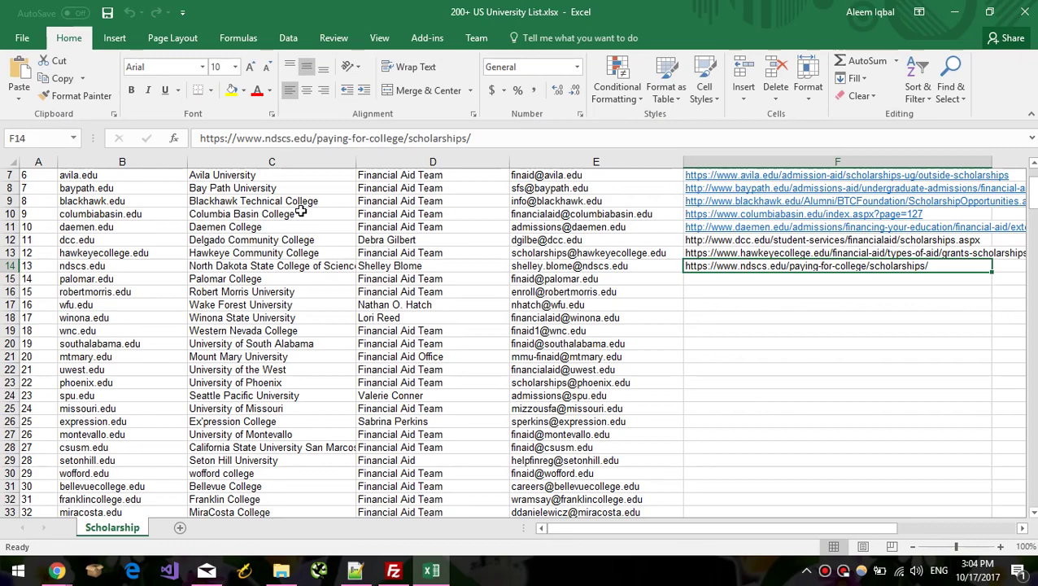
Step: Review the first 13 university contact rows (A2:F14), then return to the scholarship draft
{"action": "scroll", "coordinate": [226, 249], "scroll_direction": "up", "scroll_amount": 2}
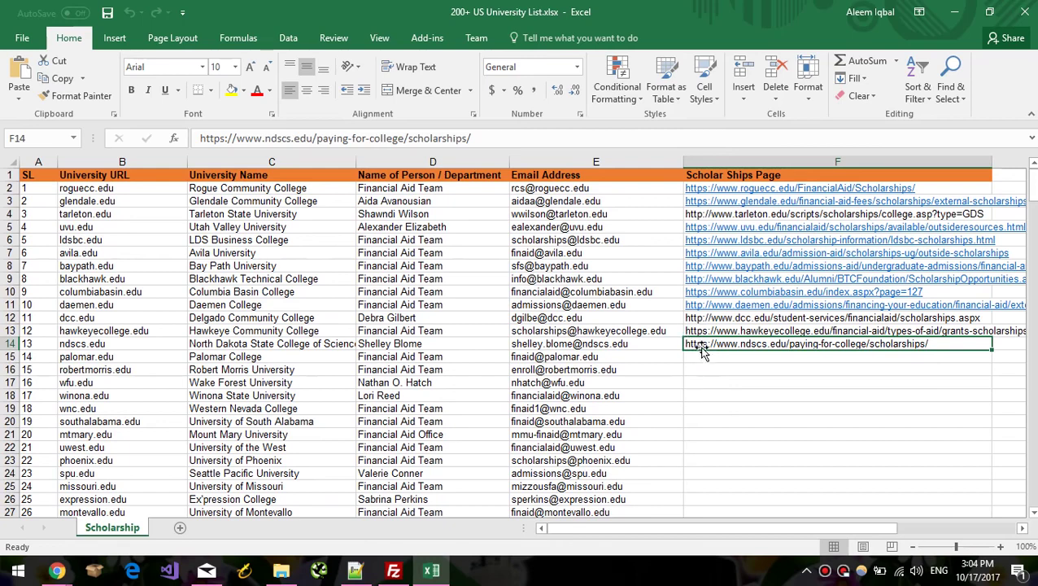
{"action": "left_click_drag", "start_coordinate": [700, 345], "coordinate": [729, 199]}
{"action": "scroll", "coordinate": [732, 235], "scroll_direction": "down", "scroll_amount": 17}
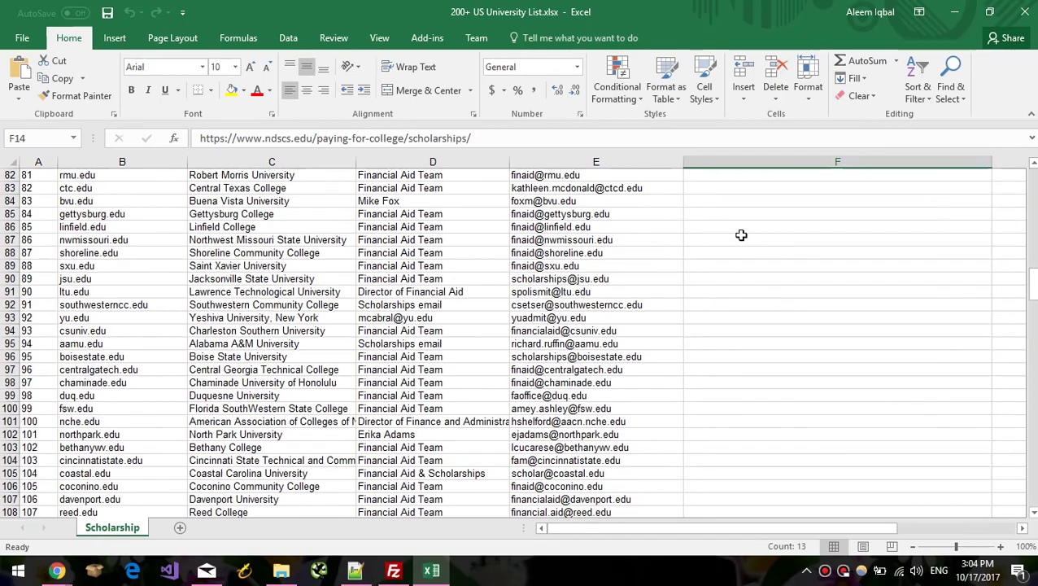
{"action": "scroll", "coordinate": [740, 236], "scroll_direction": "up", "scroll_amount": 17}
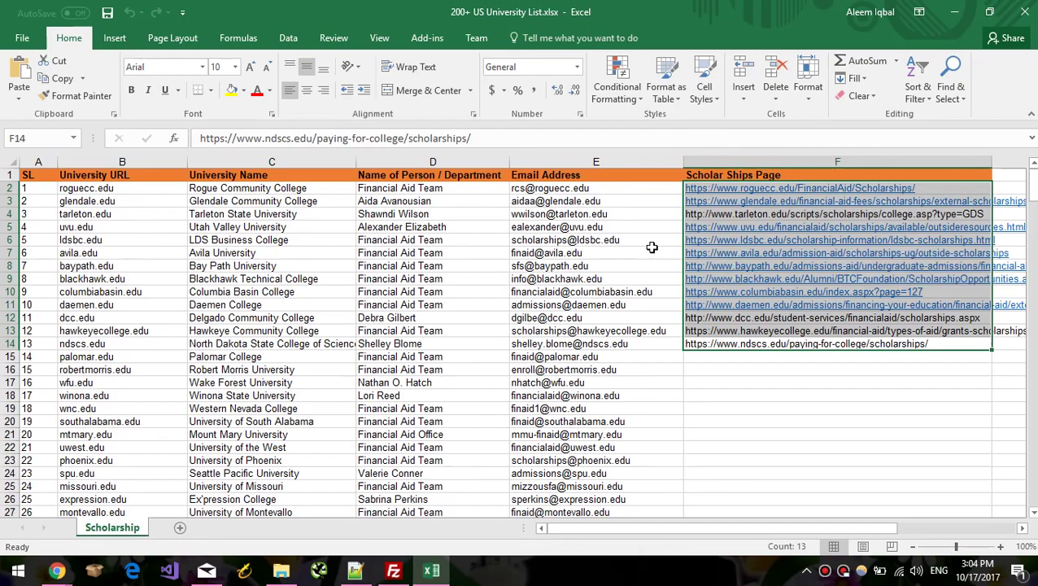
{"action": "key", "text": "alt+Tab"}
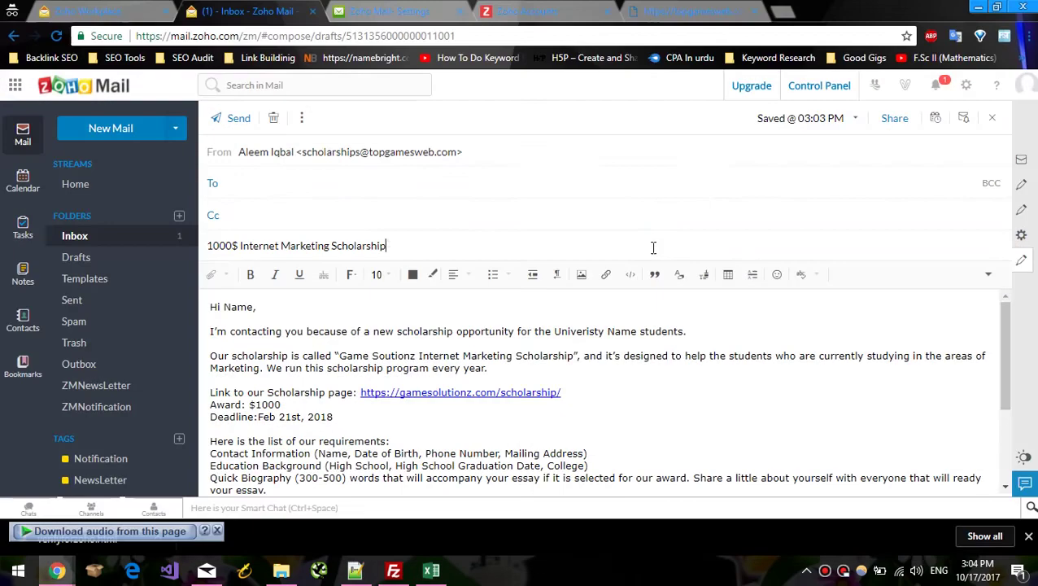
Step: Paste Rogue Community College's contact e-mail from the spreadsheet into the To field
{"action": "key", "text": "alt+Tab"}
{"action": "left_click", "coordinate": [663, 213]}
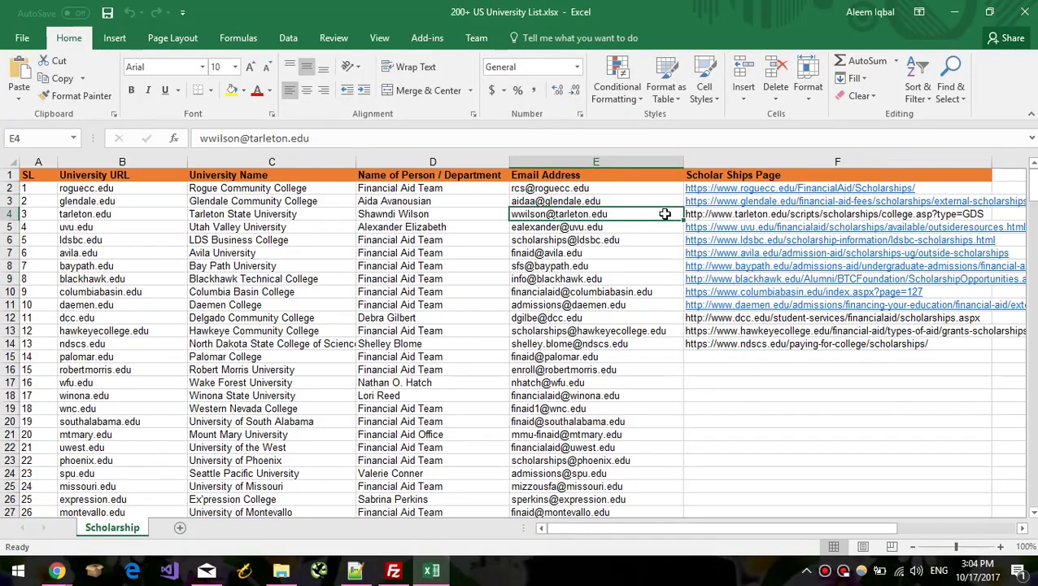
{"action": "left_click", "coordinate": [525, 187]}
{"action": "key", "text": "ctrl+c"}
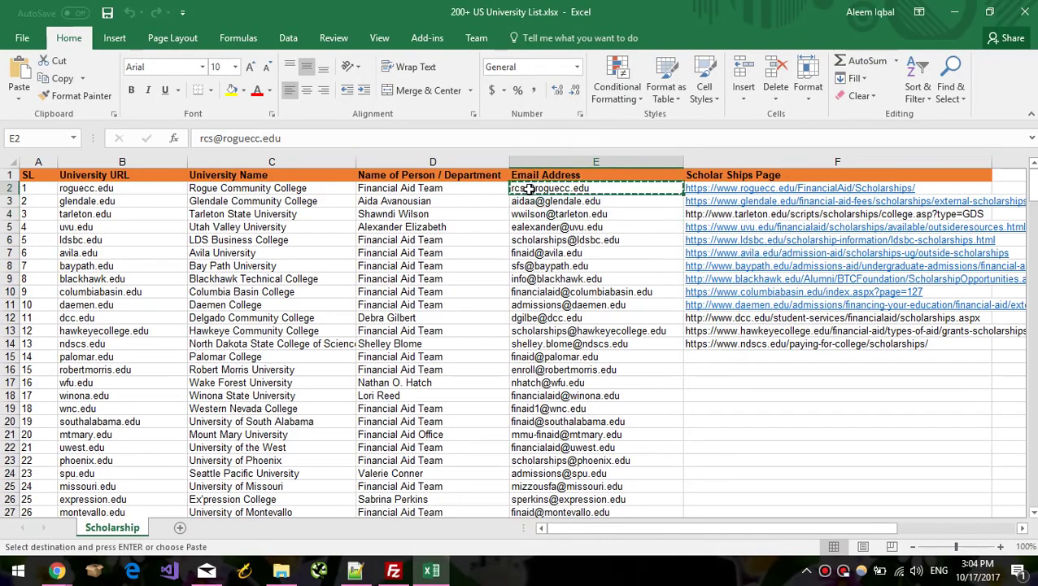
{"action": "key", "text": "alt+Tab"}
{"action": "left_click", "coordinate": [368, 186]}
{"action": "key", "text": "ctrl+v"}
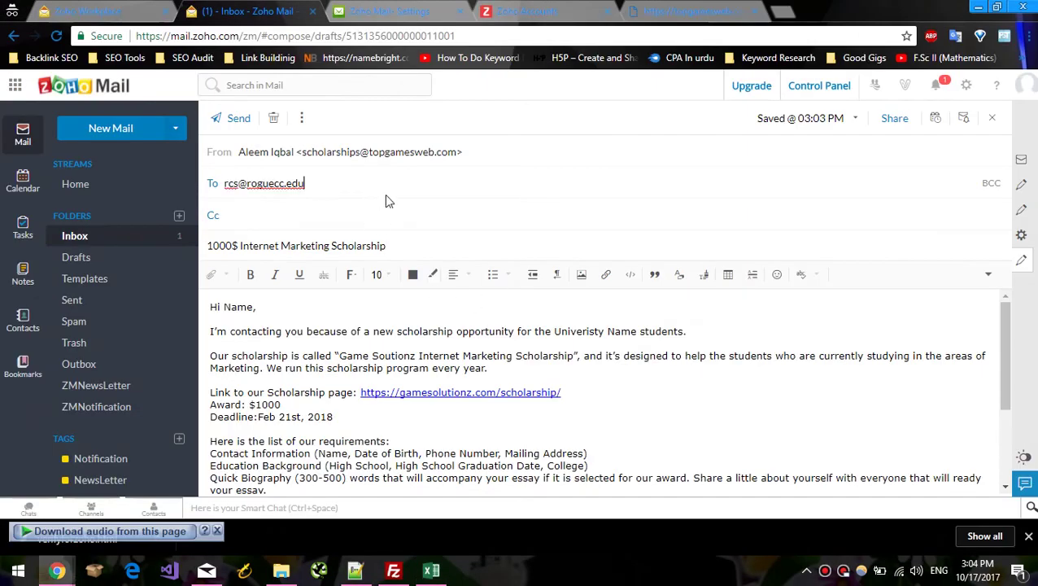
Step: Copy Rogue's scholarship page URL from the spreadsheet and verify the clipboard with a test paste
{"action": "key", "text": "alt+Tab"}
{"action": "left_click", "coordinate": [927, 188]}
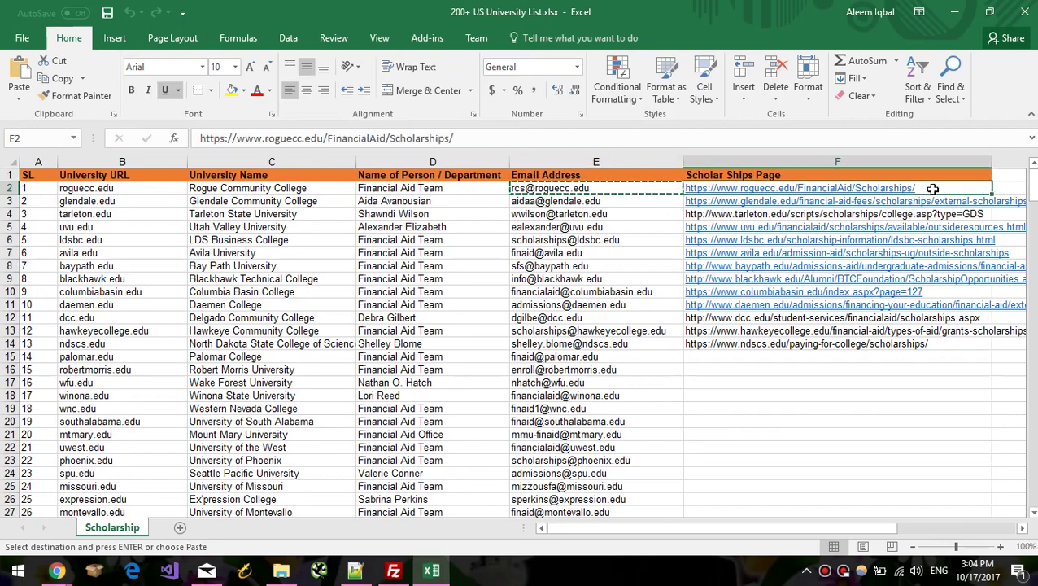
{"action": "key", "text": "alt+Tab"}
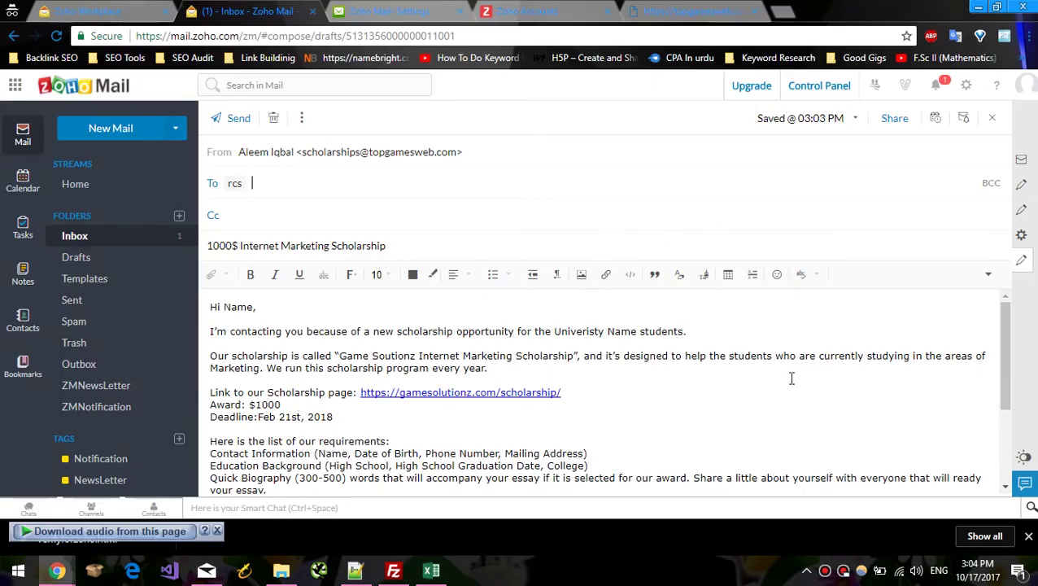
{"action": "scroll", "coordinate": [793, 378], "scroll_direction": "down", "scroll_amount": 3}
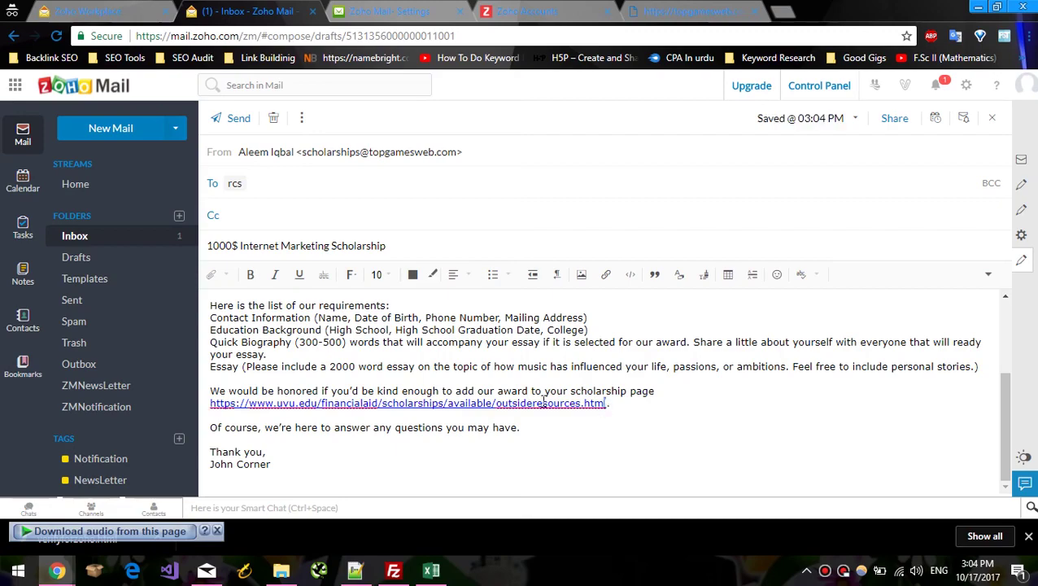
{"action": "left_click_drag", "start_coordinate": [606, 403], "coordinate": [210, 403]}
{"action": "key", "text": "alt+Tab"}
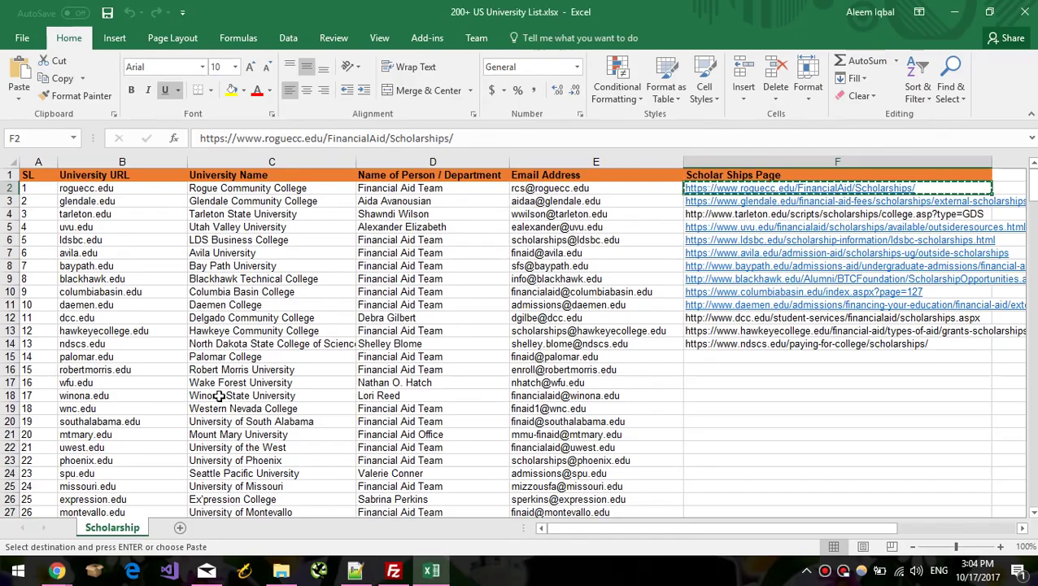
{"action": "key", "text": "alt+Tab"}
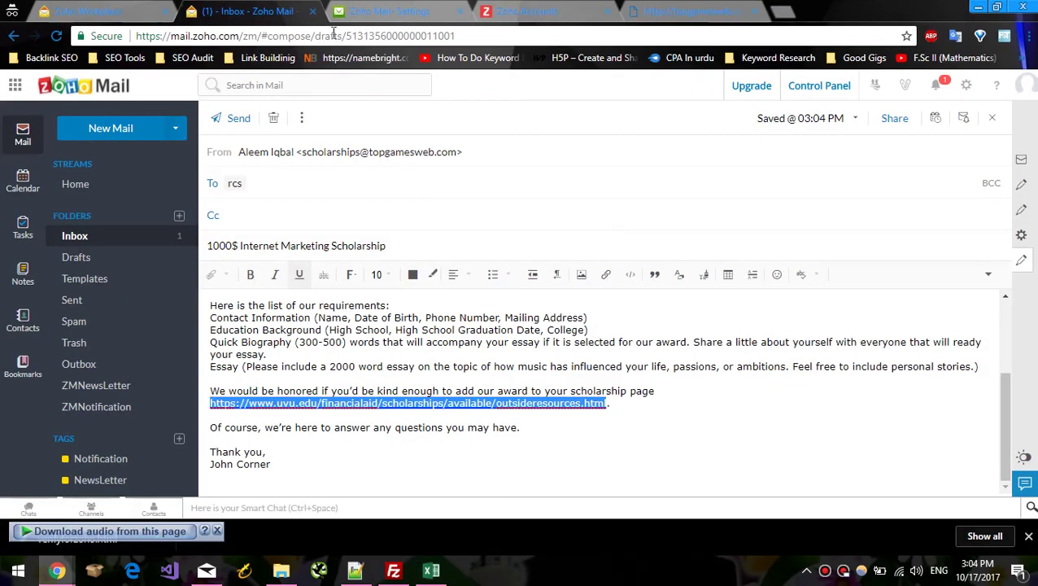
{"action": "left_click", "coordinate": [333, 34]}
{"action": "key", "text": "ctrl+v"}
{"action": "key", "text": "ctrl+a"}
{"action": "key", "text": "BackSpace"}
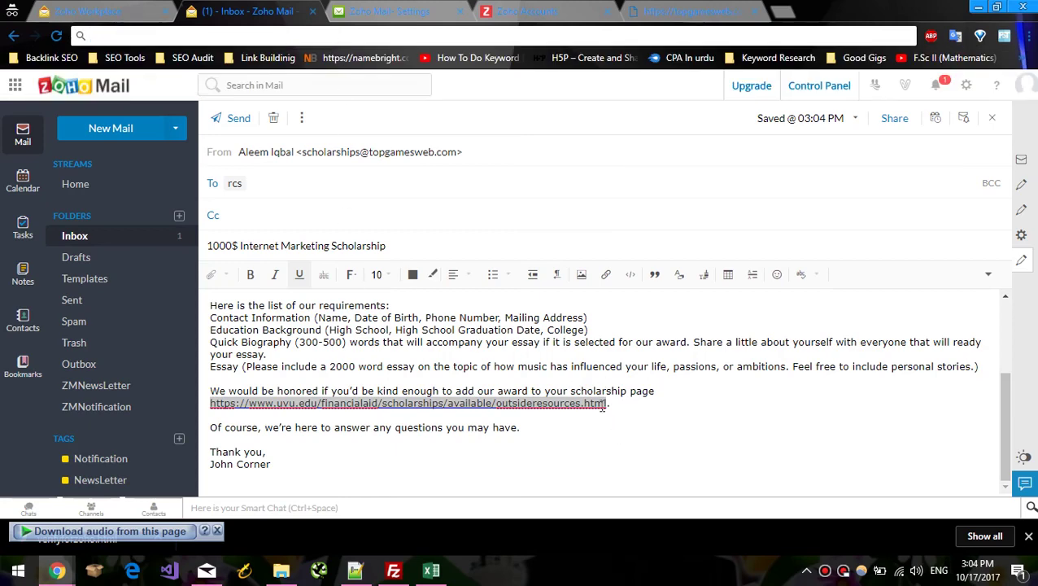
{"action": "left_click", "coordinate": [602, 407]}
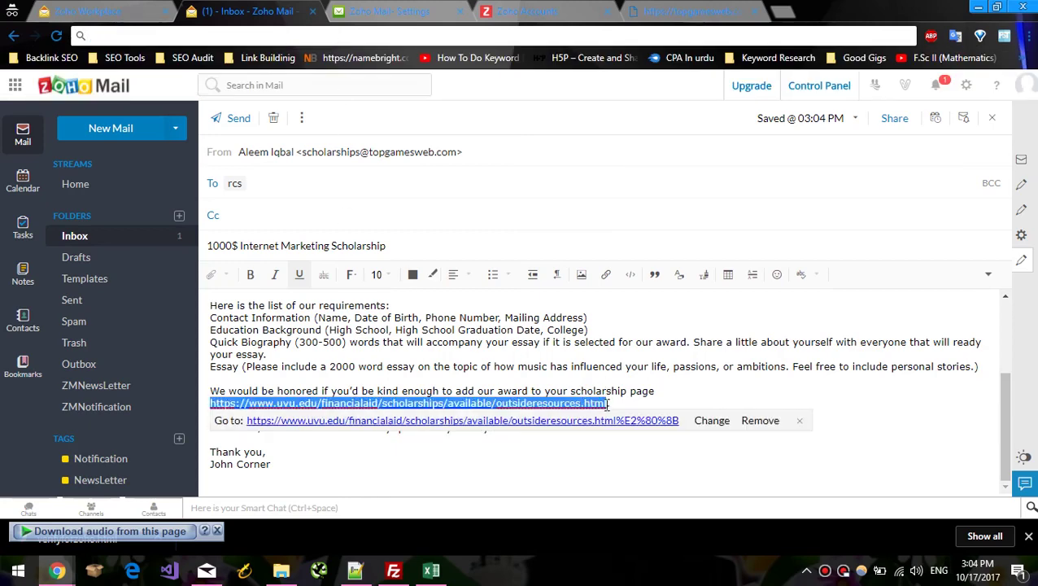
{"action": "left_click", "coordinate": [760, 420]}
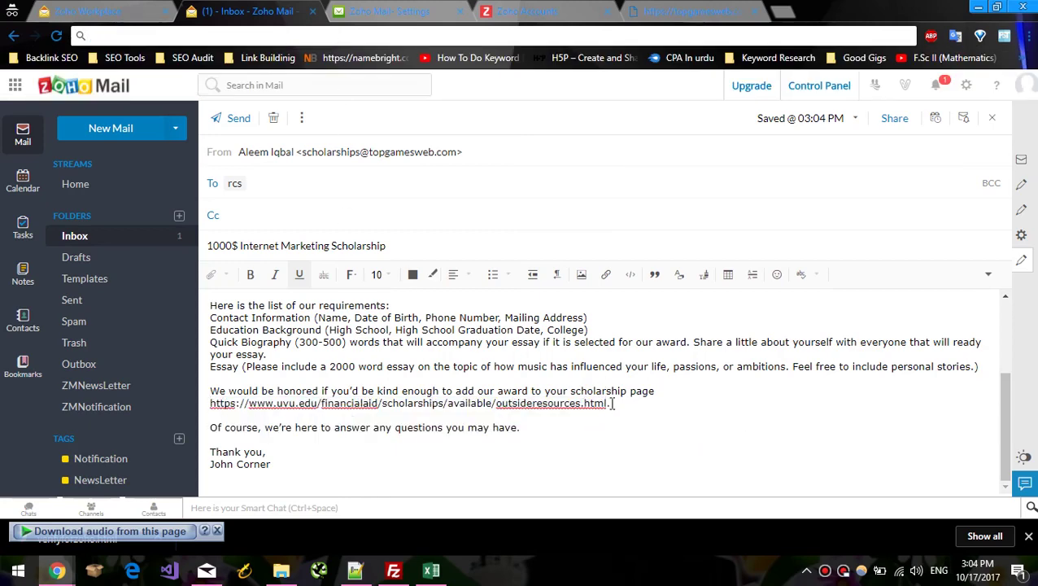
{"action": "left_click_drag", "start_coordinate": [609, 403], "coordinate": [210, 407]}
{"action": "key", "text": "ctrl+v"}
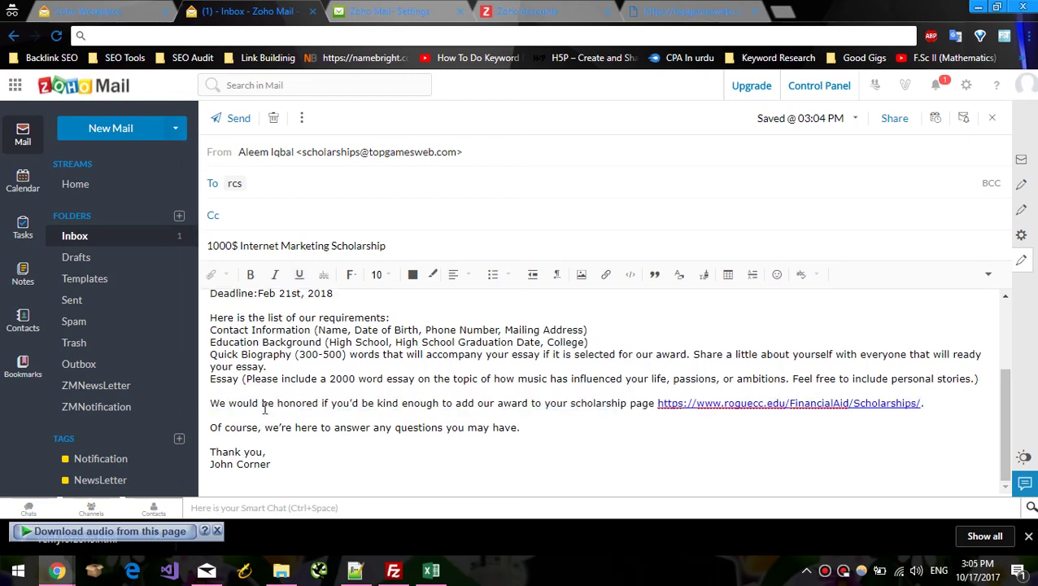
{"action": "scroll", "coordinate": [400, 363], "scroll_direction": "up", "scroll_amount": 3}
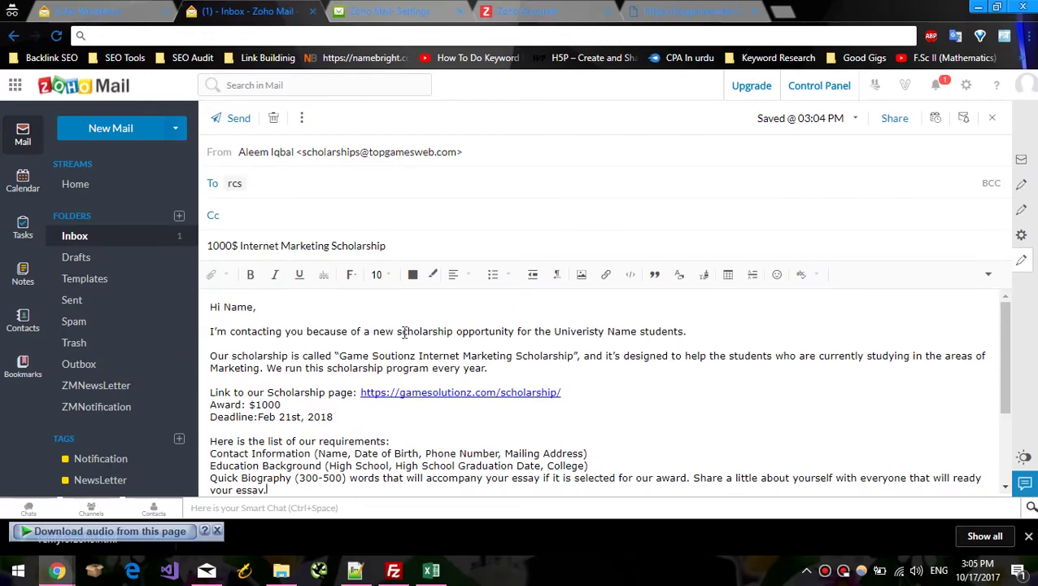
Step: Replace the University Name placeholder with 'Rogue Community College' copied from the spreadsheet
{"action": "double_click", "coordinate": [404, 333]}
{"action": "double_click", "coordinate": [588, 331]}
{"action": "key", "text": "alt+Tab"}
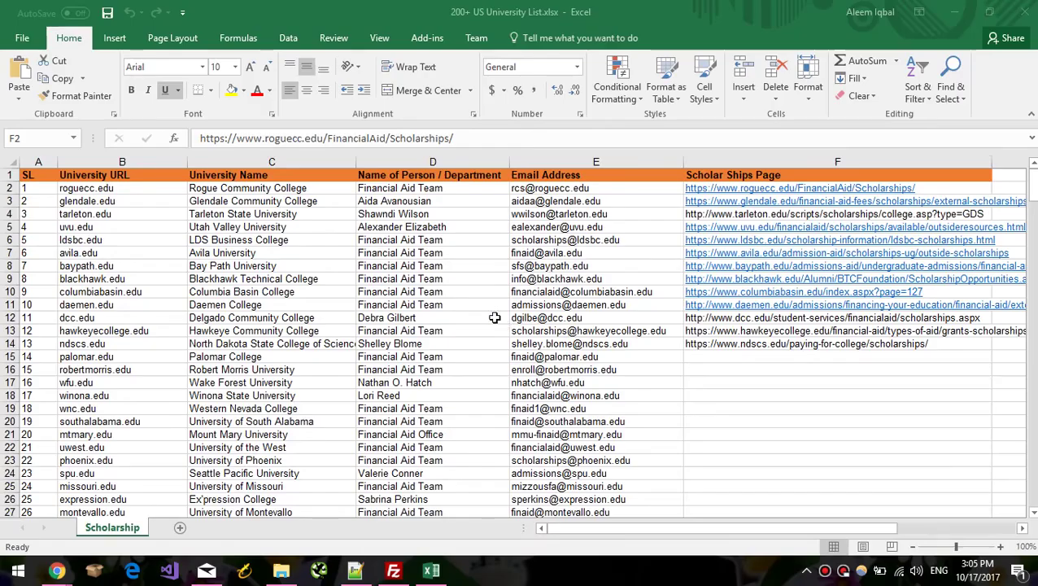
{"action": "left_click", "coordinate": [254, 188]}
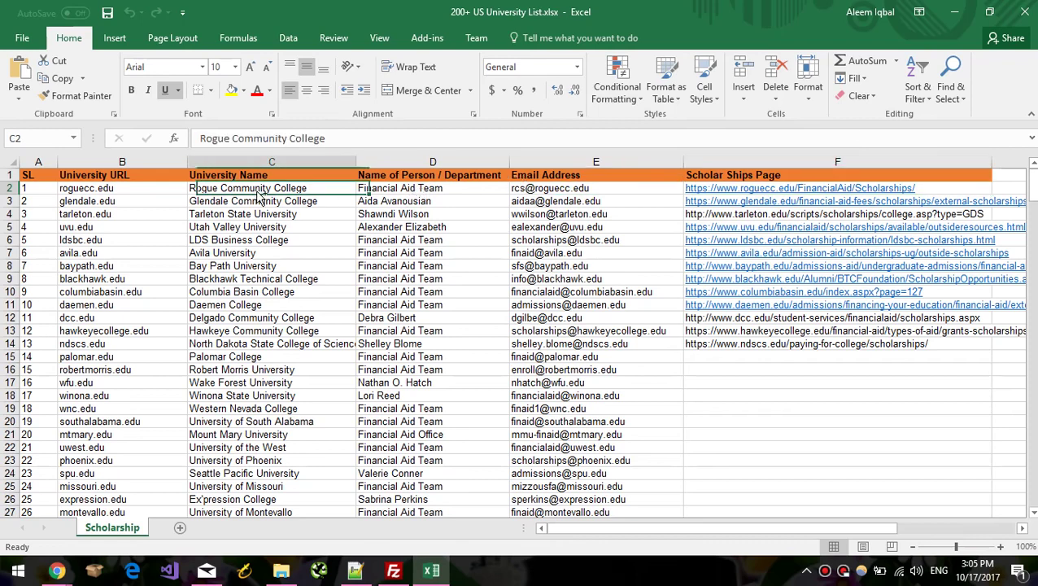
{"action": "key", "text": "ctrl+c"}
{"action": "key", "text": "alt+Tab"}
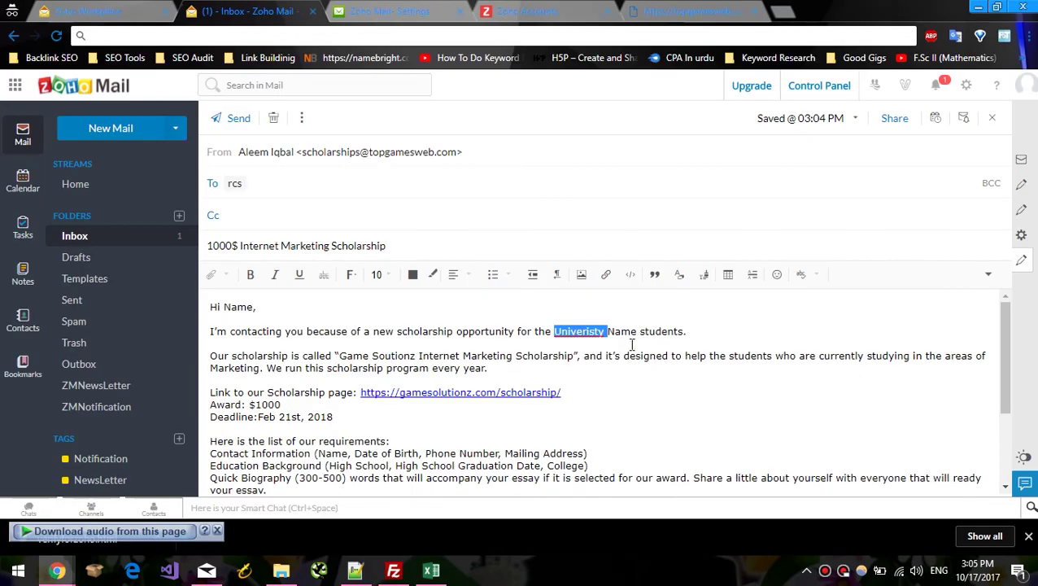
{"action": "left_click", "coordinate": [316, 38]}
{"action": "key", "text": "ctrl+v"}
{"action": "key", "text": "ctrl+z"}
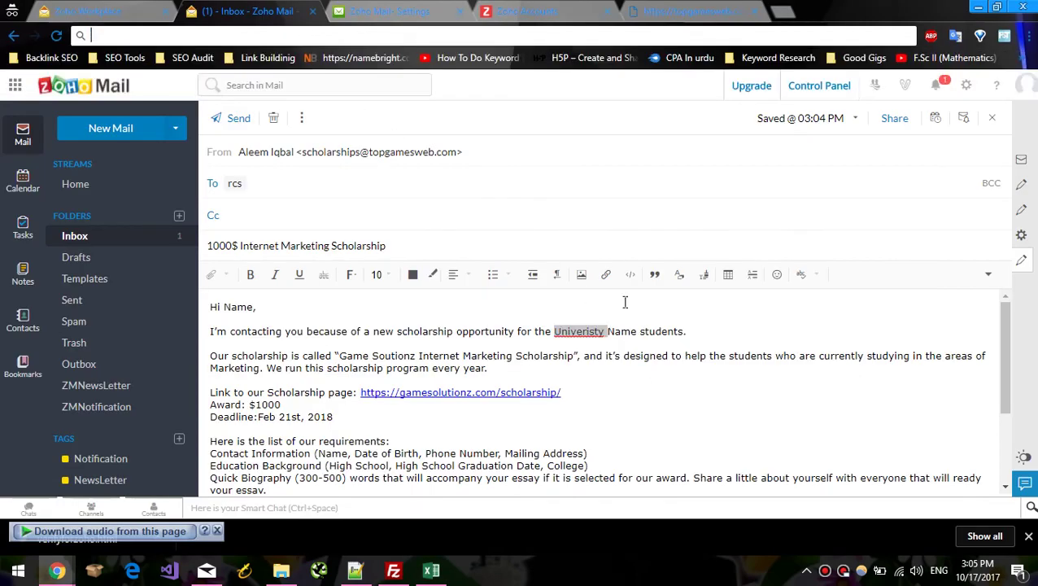
{"action": "left_click_drag", "start_coordinate": [637, 331], "coordinate": [558, 331]}
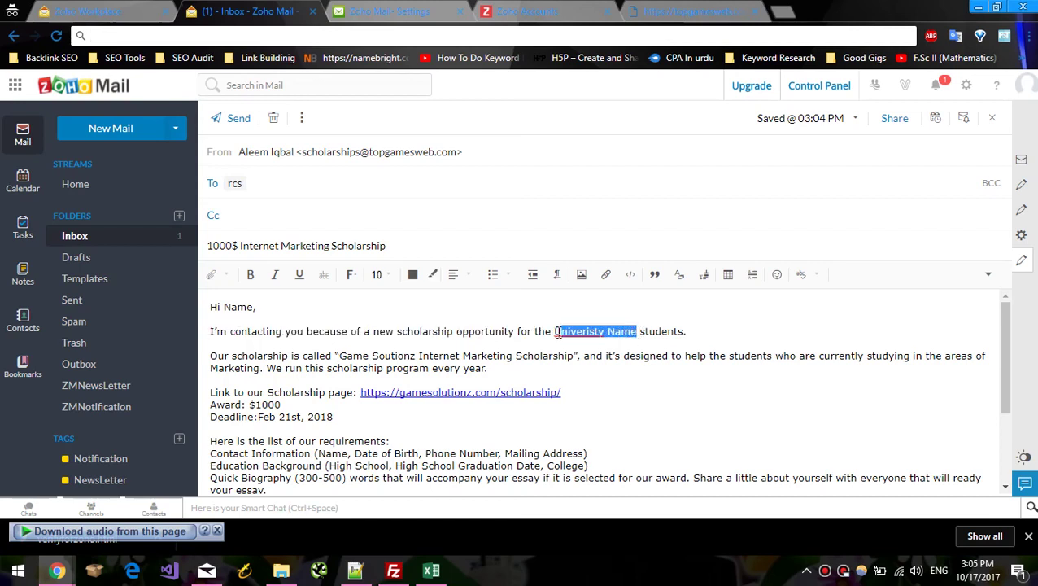
{"action": "key", "text": "ctrl+v"}
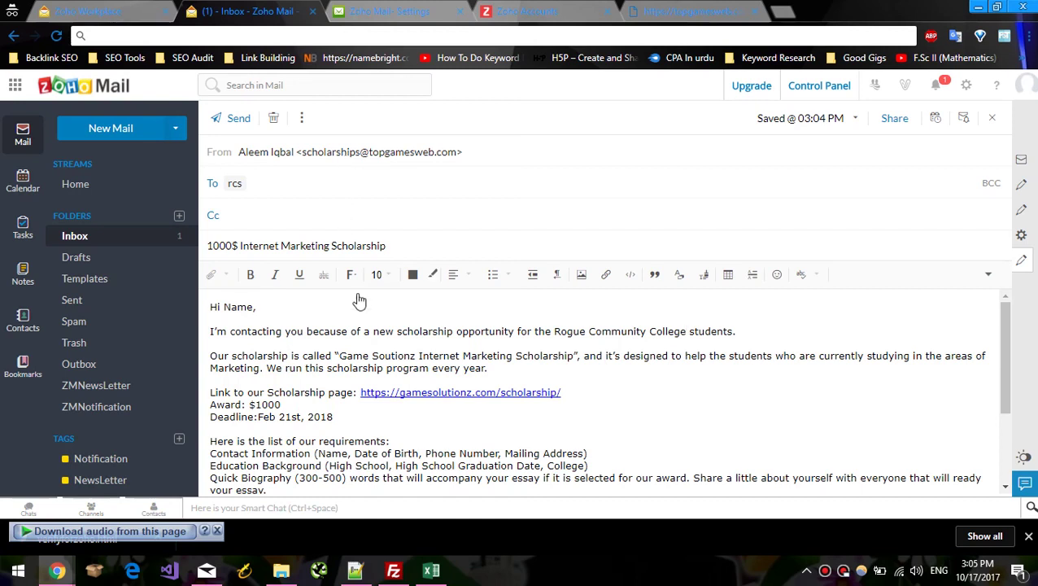
Step: Replace 'Game Soutionz' in the scholarship name with 'Top Games Web'
{"action": "left_click_drag", "start_coordinate": [416, 356], "coordinate": [344, 356]}
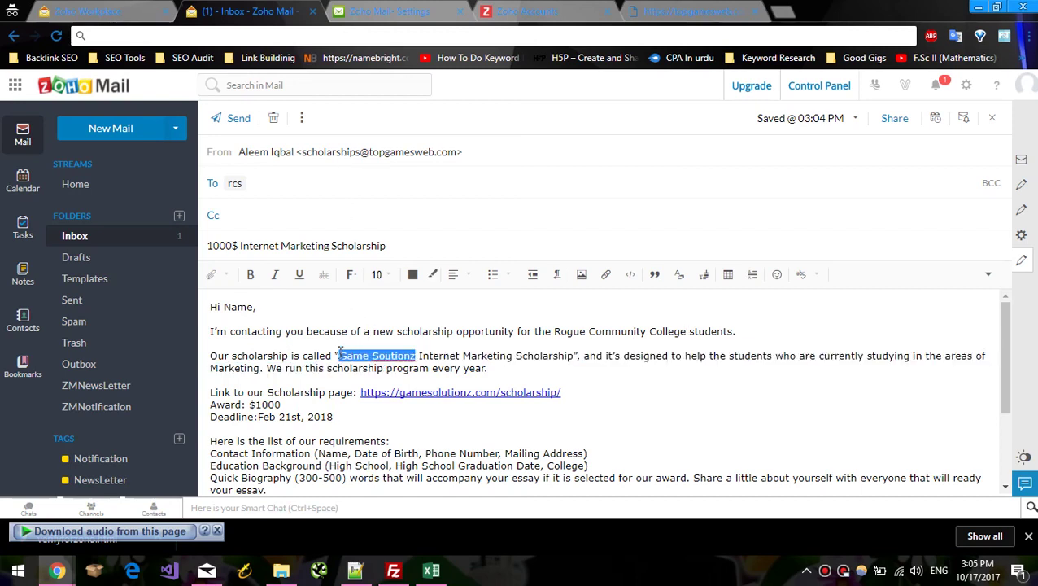
{"action": "left_click", "coordinate": [255, 157]}
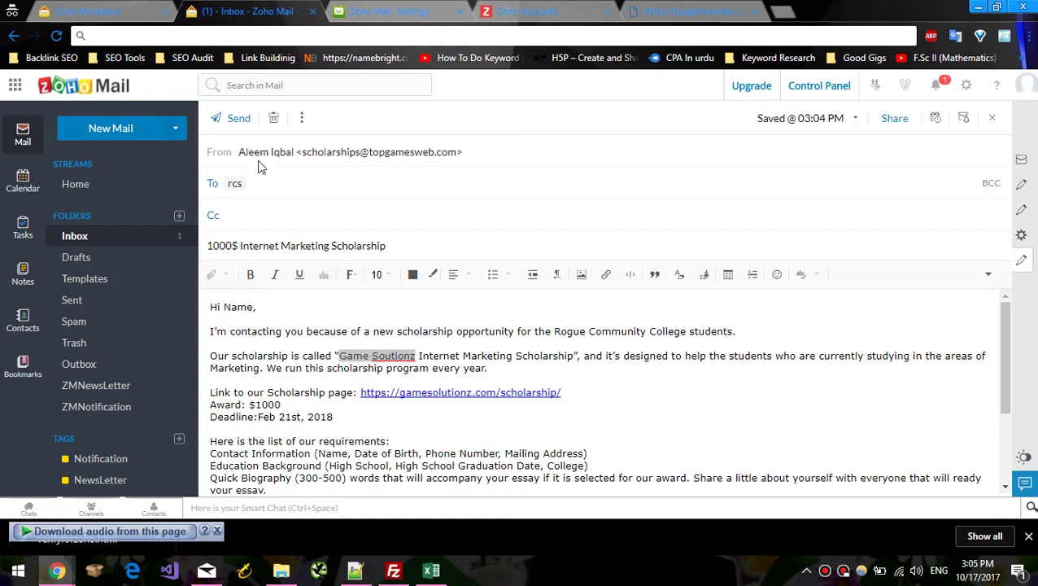
{"action": "left_click", "coordinate": [348, 352]}
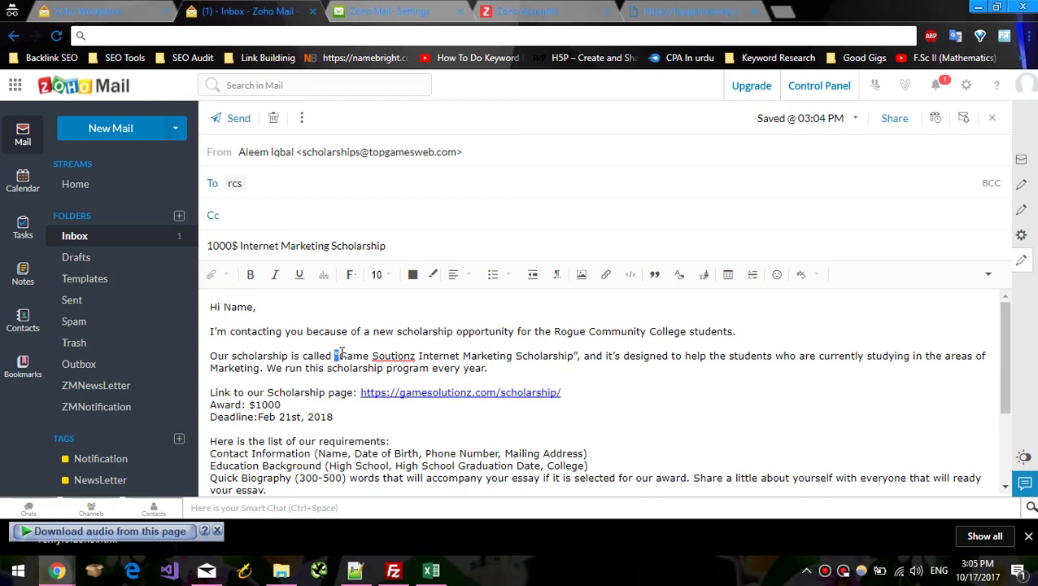
{"action": "left_click", "coordinate": [416, 356], "text": "shift"}
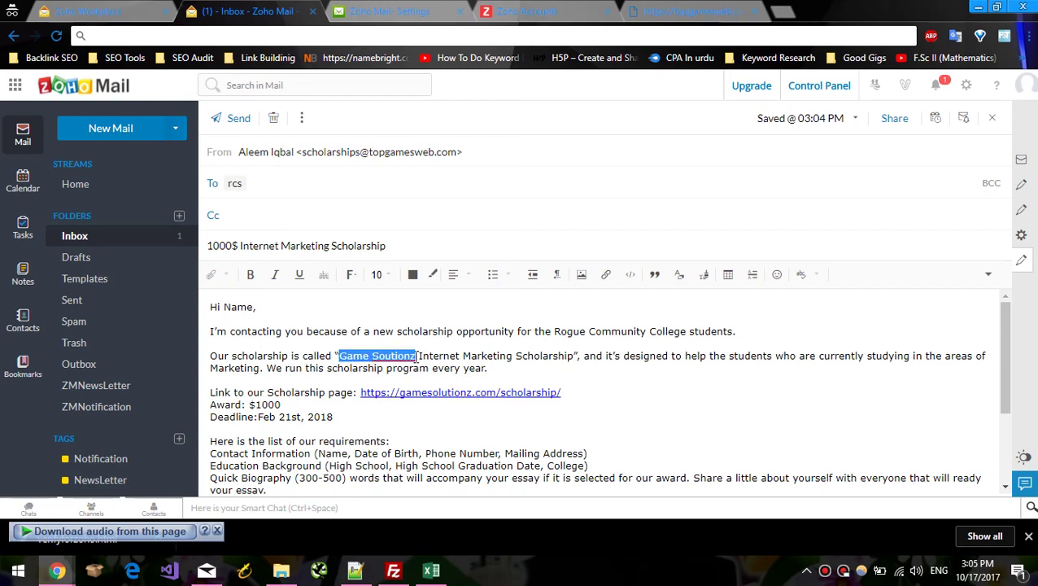
{"action": "type", "text": "Top Games "}
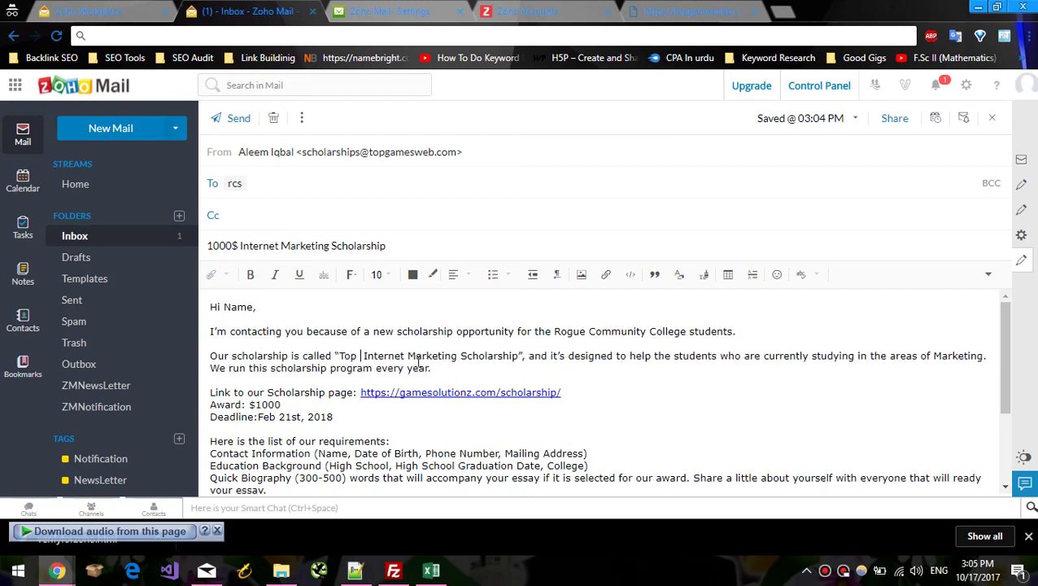
{"action": "type", "text": "Web"}
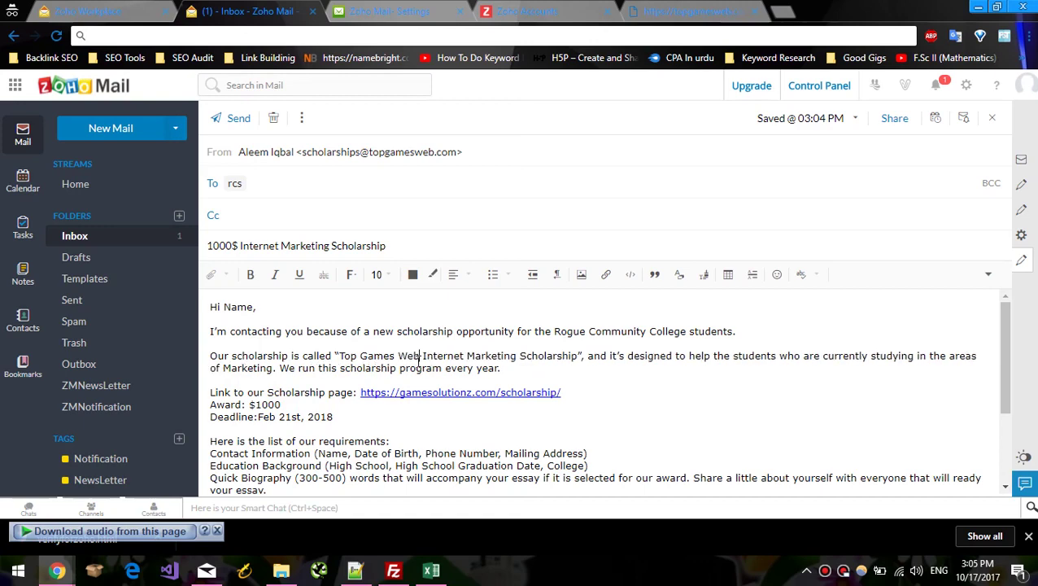
{"action": "scroll", "coordinate": [400, 375], "scroll_direction": "down", "scroll_amount": 1}
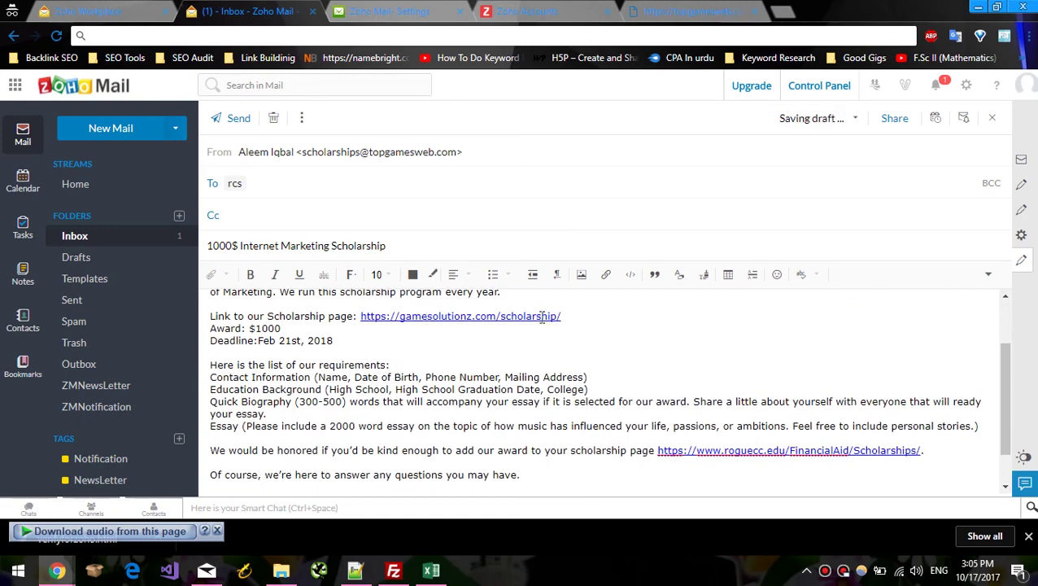
{"action": "left_click_drag", "start_coordinate": [561, 317], "coordinate": [362, 319]}
{"action": "key", "text": "ctrl+shift+n"}
{"action": "type", "text": "t"}
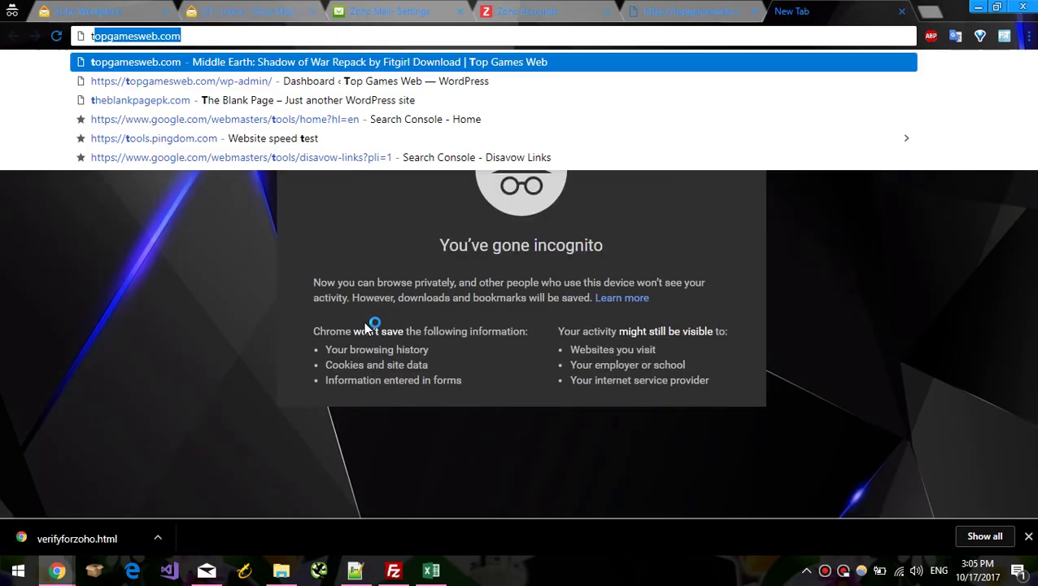
{"action": "type", "text": "opga"}
{"action": "key", "text": "Right"}
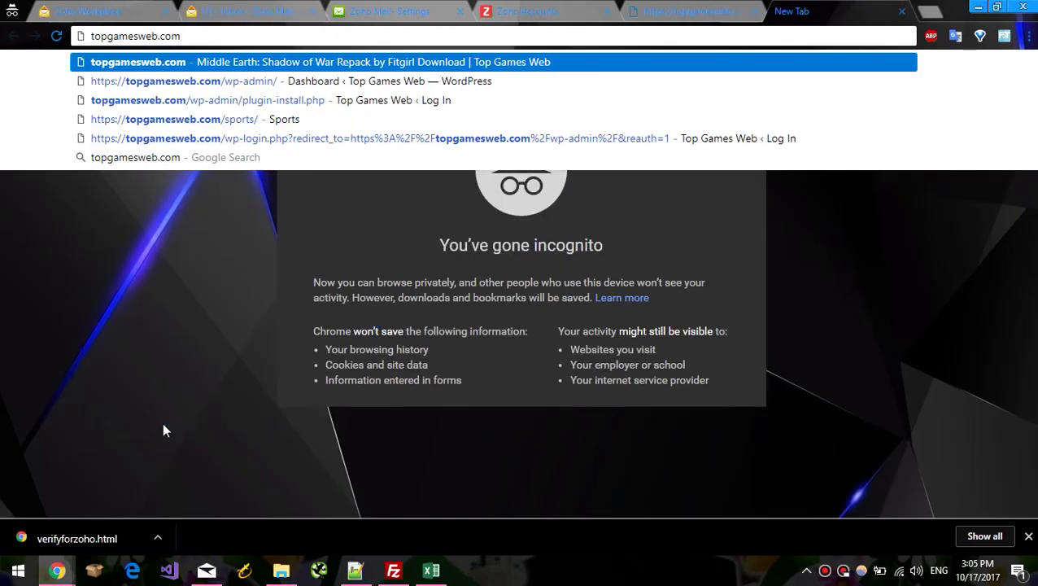
{"action": "type", "text": "/scholarshi"}
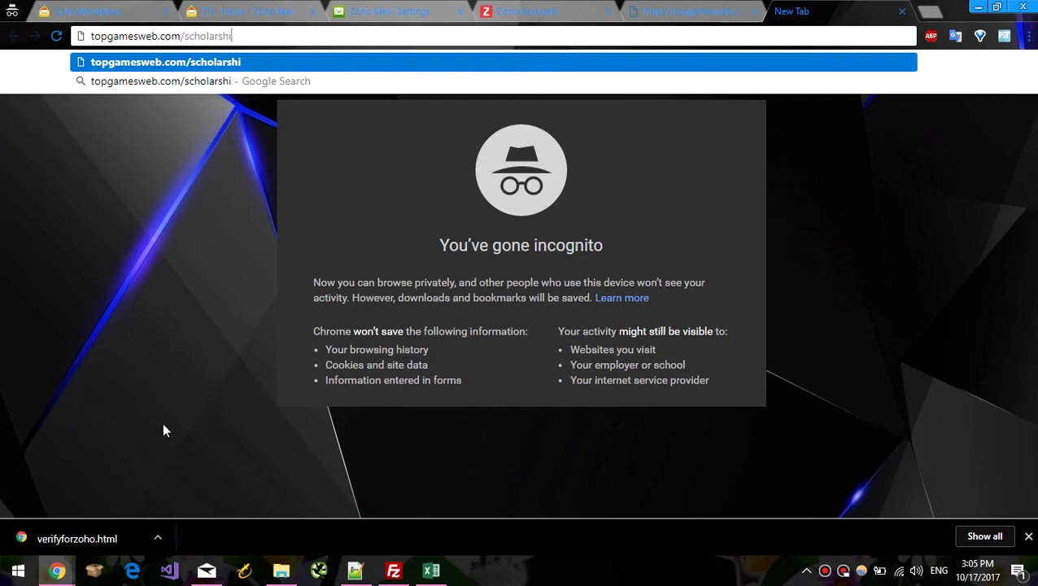
{"action": "type", "text": "p"}
{"action": "key", "text": "Return"}
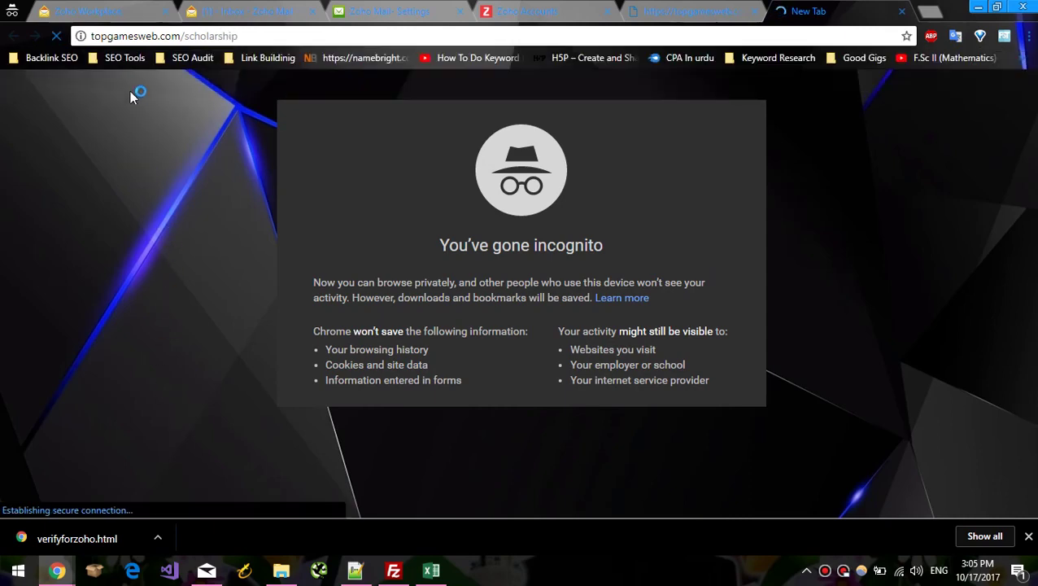
{"action": "left_click", "coordinate": [80, 36]}
{"action": "left_click", "coordinate": [122, 36]}
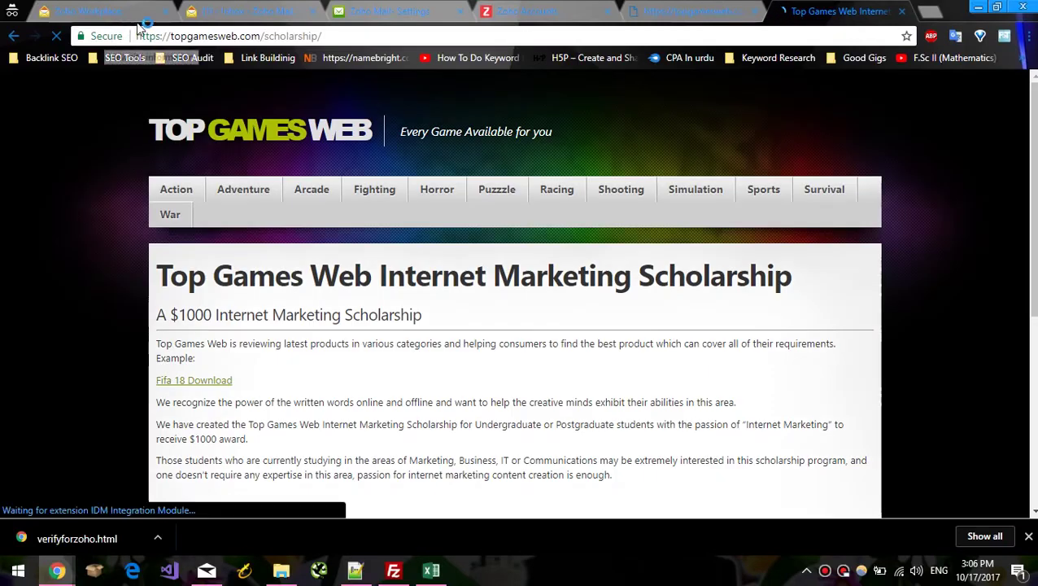
{"action": "left_click", "coordinate": [155, 36]}
{"action": "key", "text": "ctrl+c"}
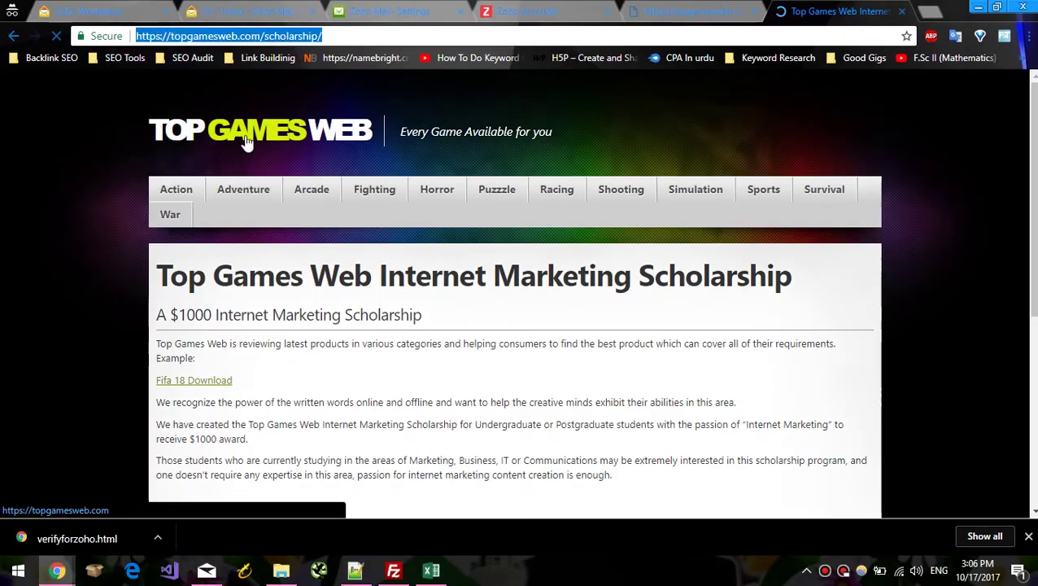
{"action": "key", "text": "ctrl+w"}
{"action": "left_click", "coordinate": [282, 10]}
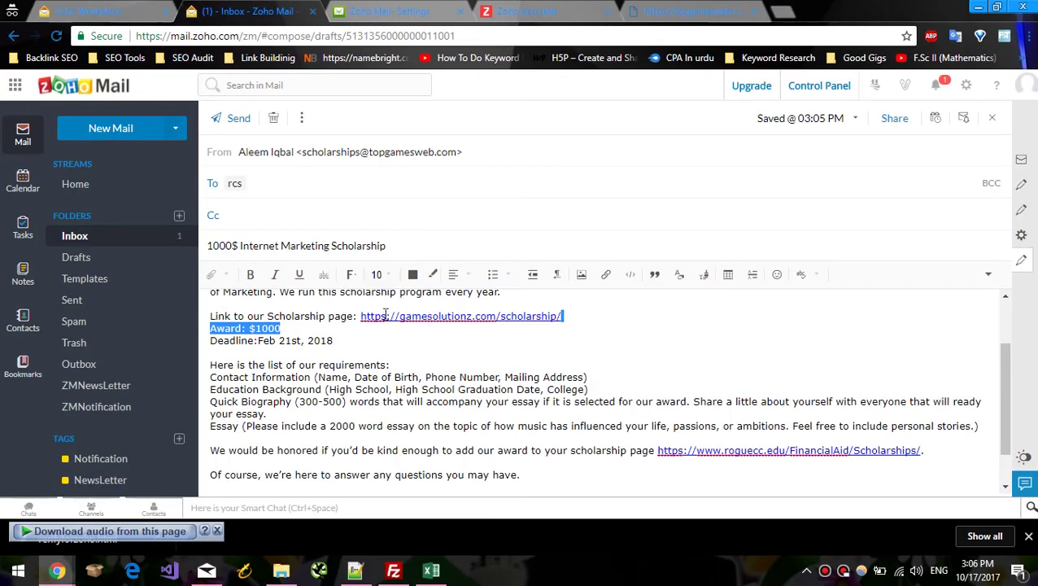
{"action": "left_click", "coordinate": [361, 318]}
{"action": "left_click", "coordinate": [564, 315], "text": "shift"}
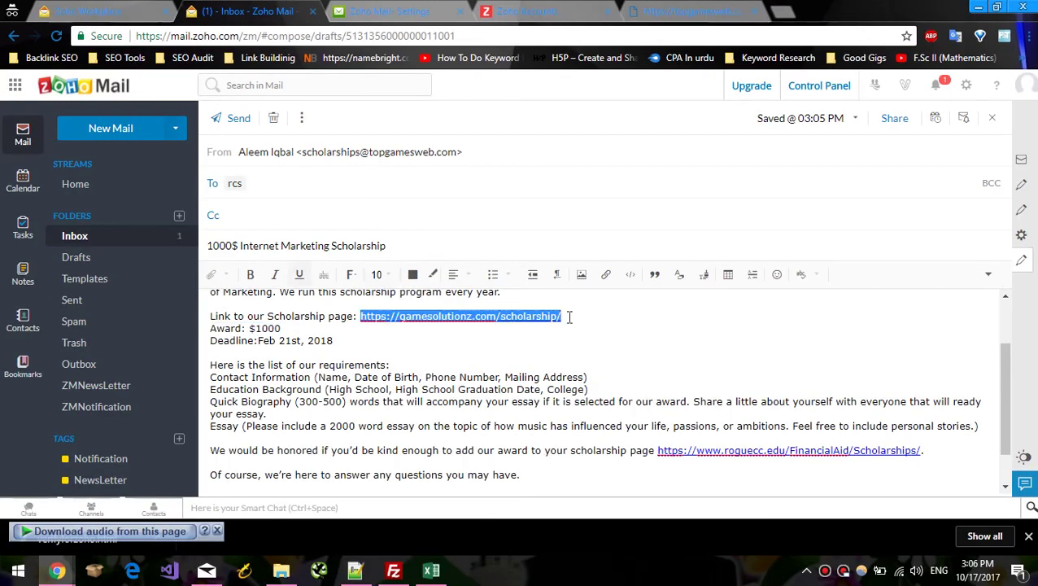
{"action": "key", "text": "ctrl+v"}
{"action": "left_click", "coordinate": [517, 363]}
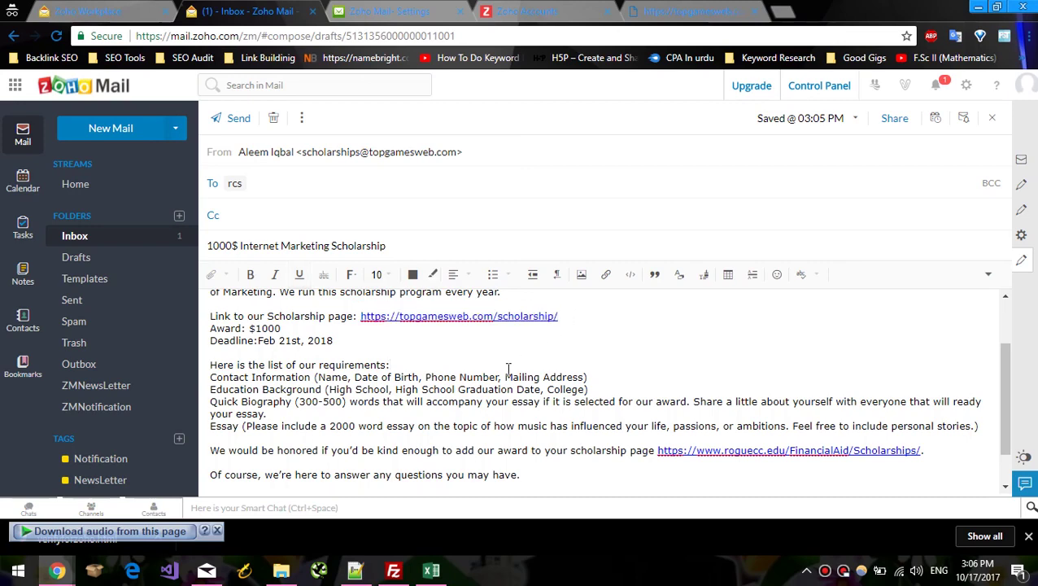
Step: Review the finished scholarship email and send it
{"action": "scroll", "coordinate": [526, 418], "scroll_direction": "down", "scroll_amount": 1}
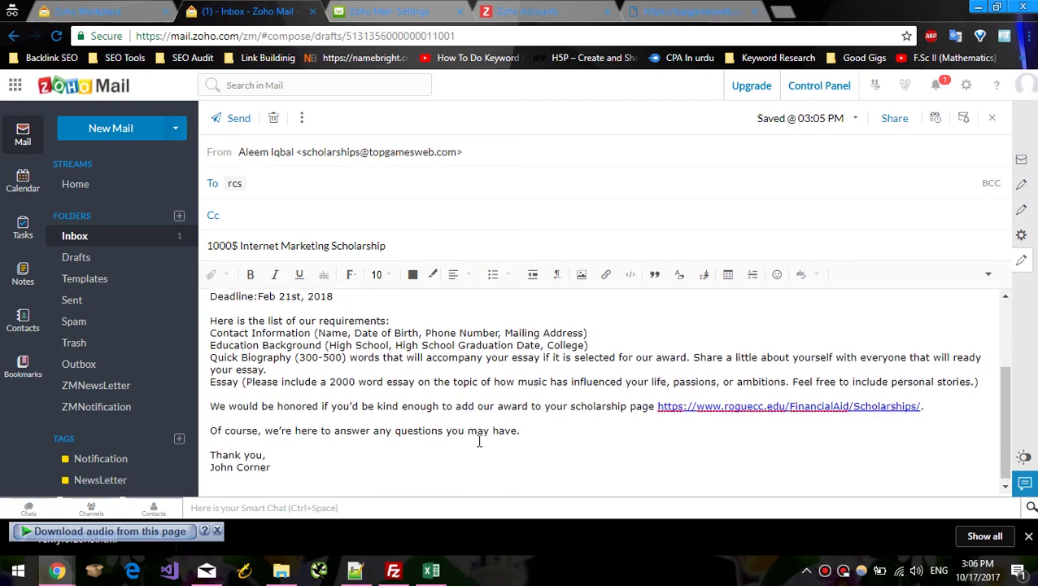
{"action": "scroll", "coordinate": [480, 440], "scroll_direction": "up", "scroll_amount": 3}
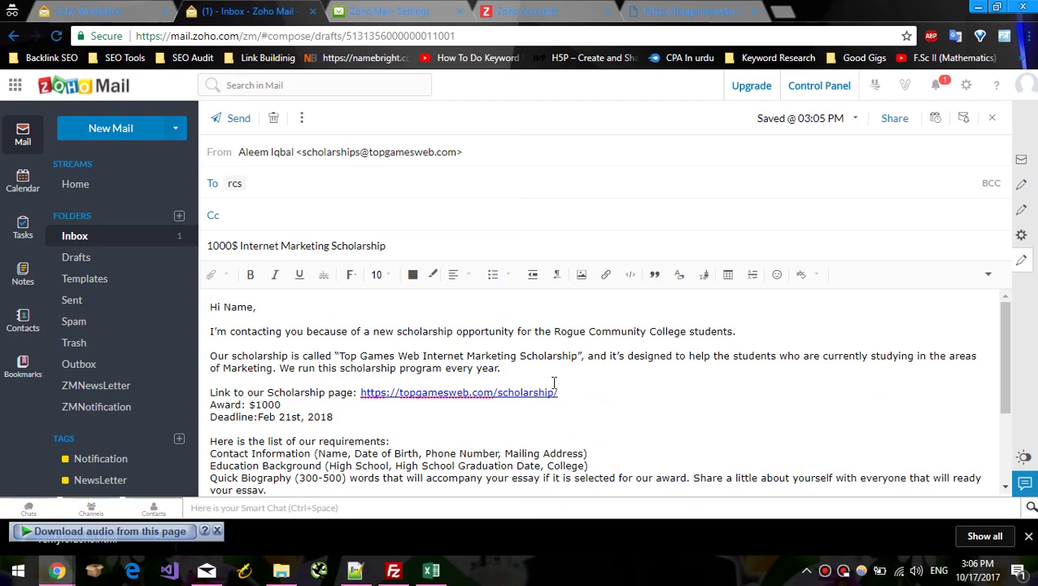
{"action": "scroll", "coordinate": [553, 383], "scroll_direction": "down", "scroll_amount": 3}
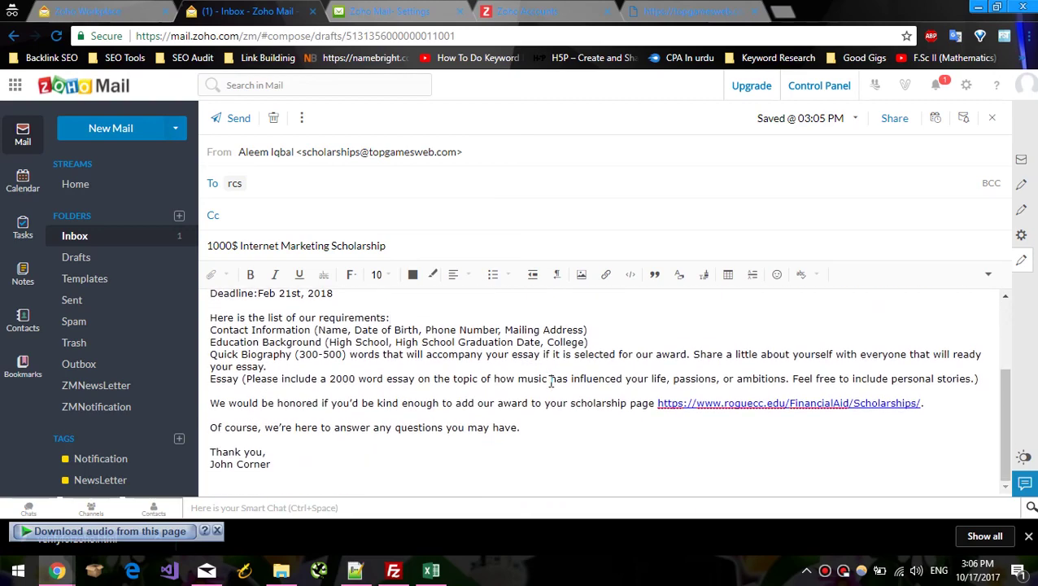
{"action": "scroll", "coordinate": [550, 382], "scroll_direction": "up", "scroll_amount": 3}
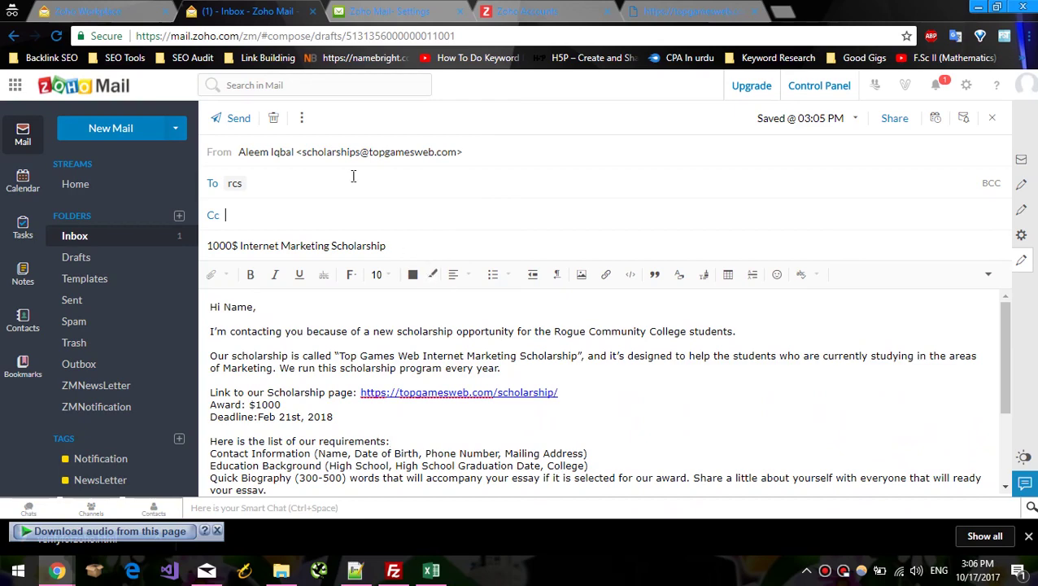
{"action": "scroll", "coordinate": [626, 364], "scroll_direction": "down", "scroll_amount": 2}
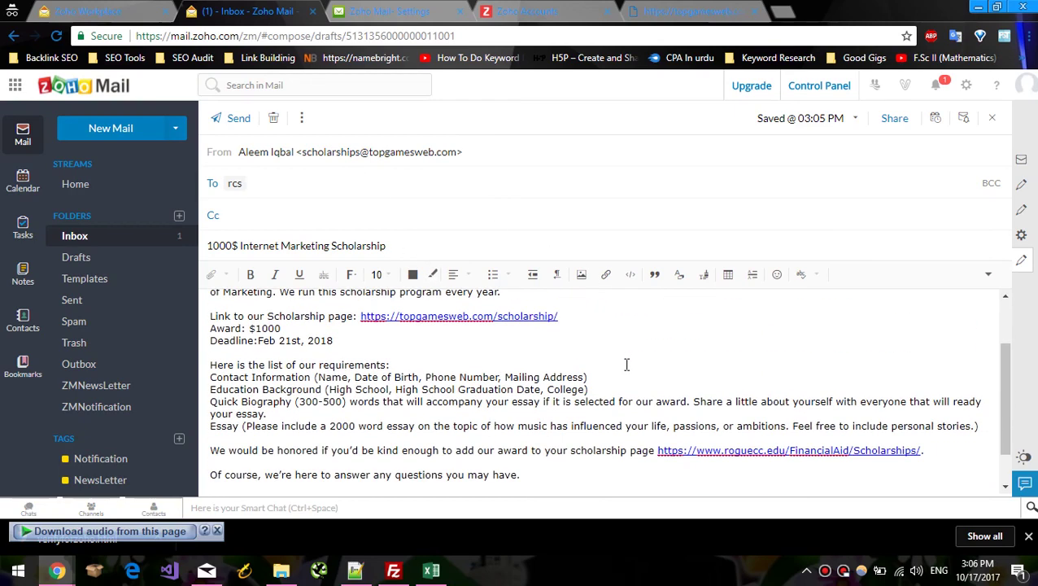
{"action": "scroll", "coordinate": [627, 364], "scroll_direction": "down", "scroll_amount": 2}
{"action": "scroll", "coordinate": [626, 364], "scroll_direction": "up", "scroll_amount": 4}
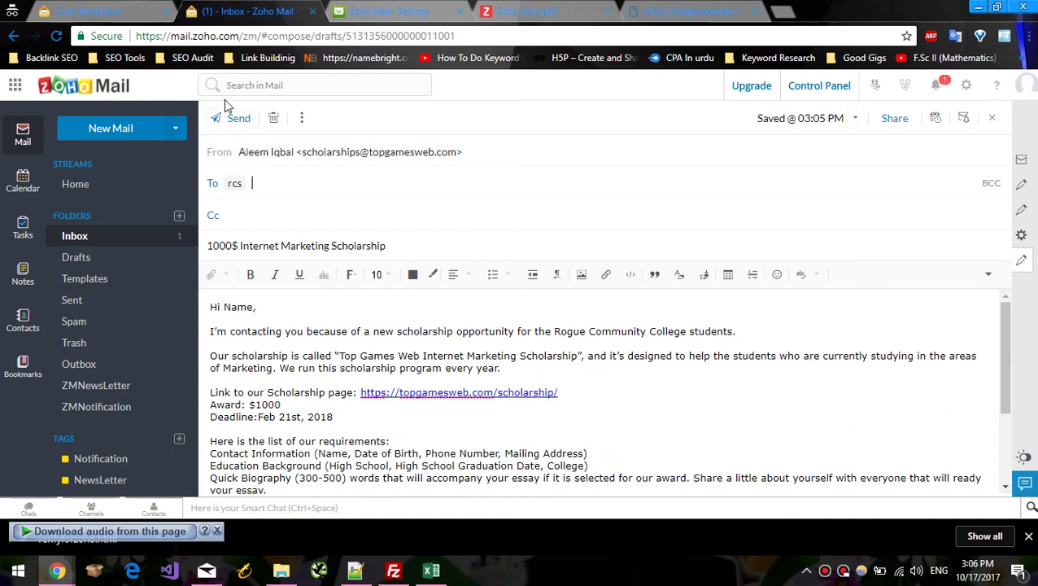
{"action": "left_click", "coordinate": [227, 129]}
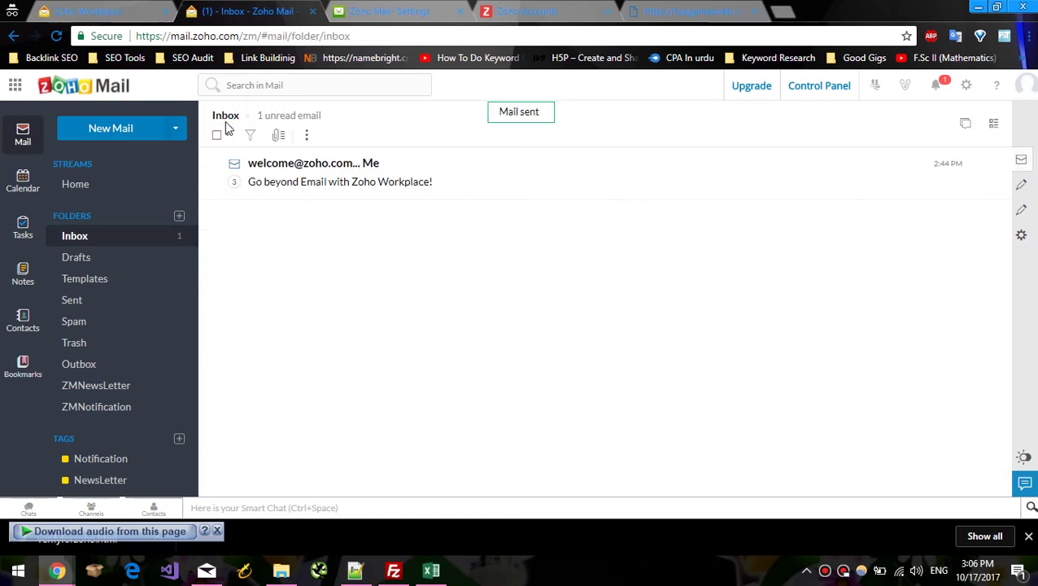
Step: Check the Sent folder's (No Subject) and Hy Dude messages, then the Templates and Drafts folders
{"action": "left_click", "coordinate": [167, 301]}
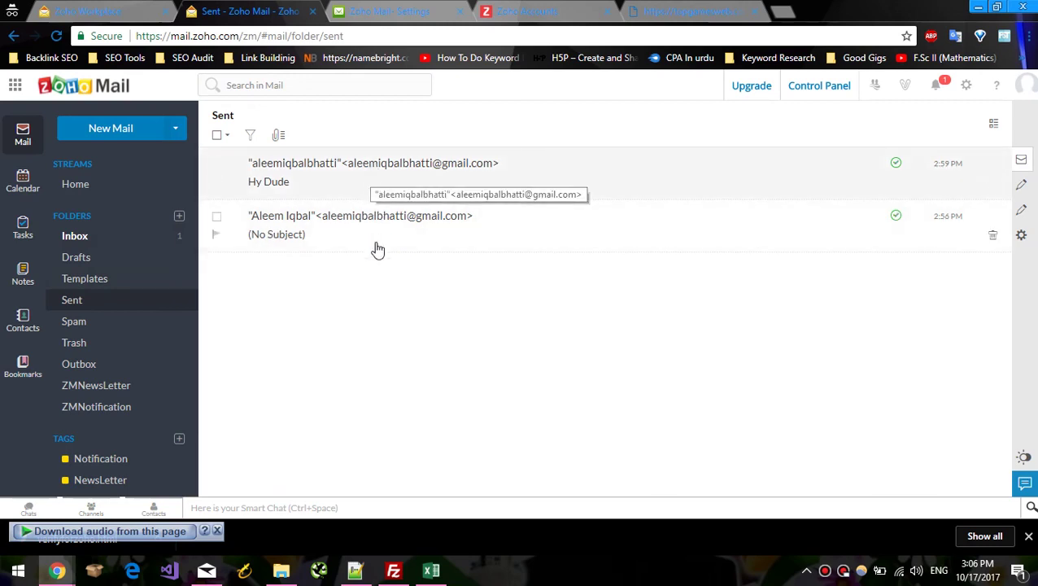
{"action": "left_click", "coordinate": [377, 248]}
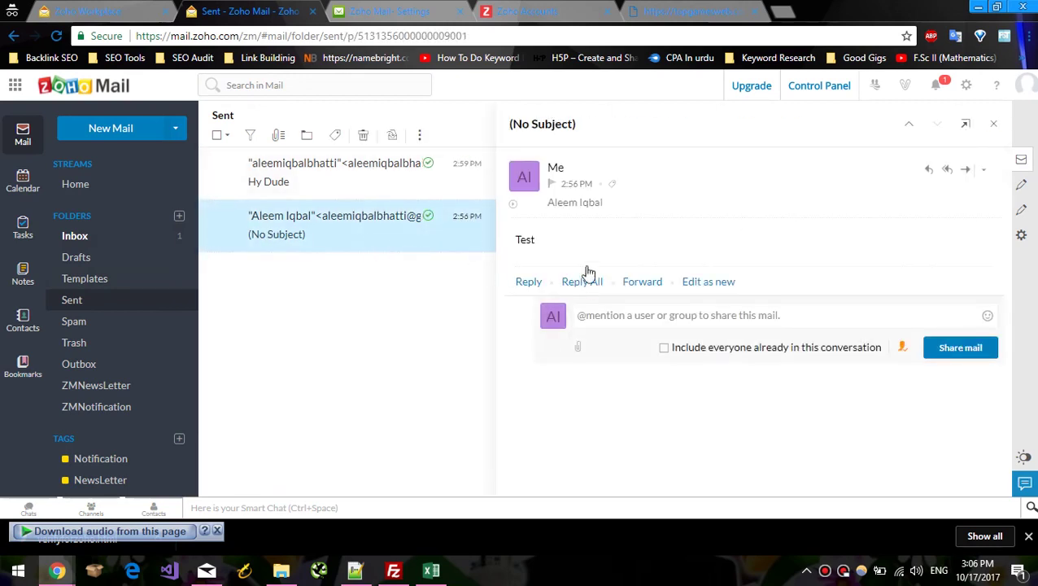
{"action": "left_click", "coordinate": [342, 181]}
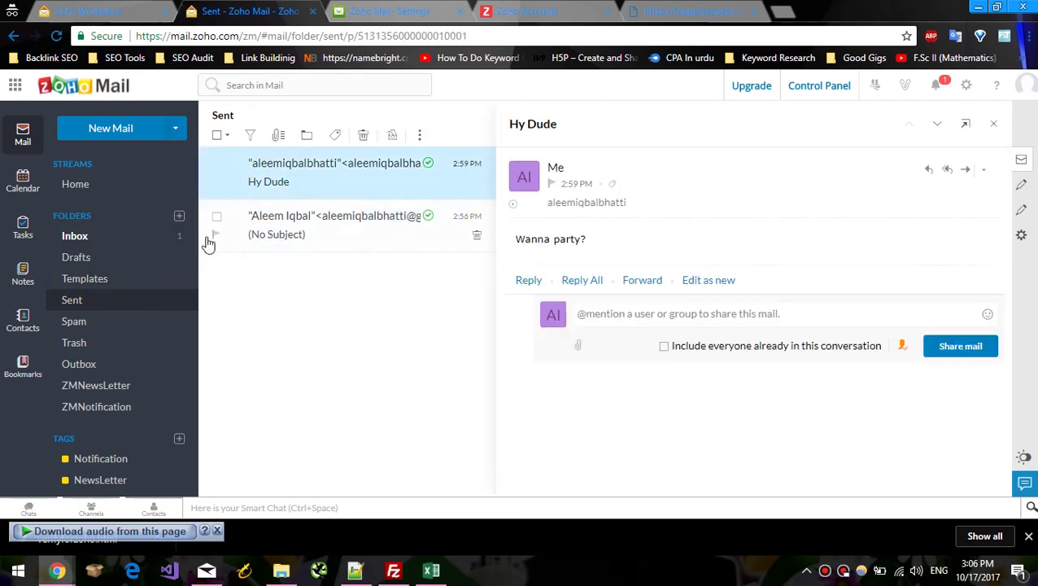
{"action": "left_click", "coordinate": [101, 237]}
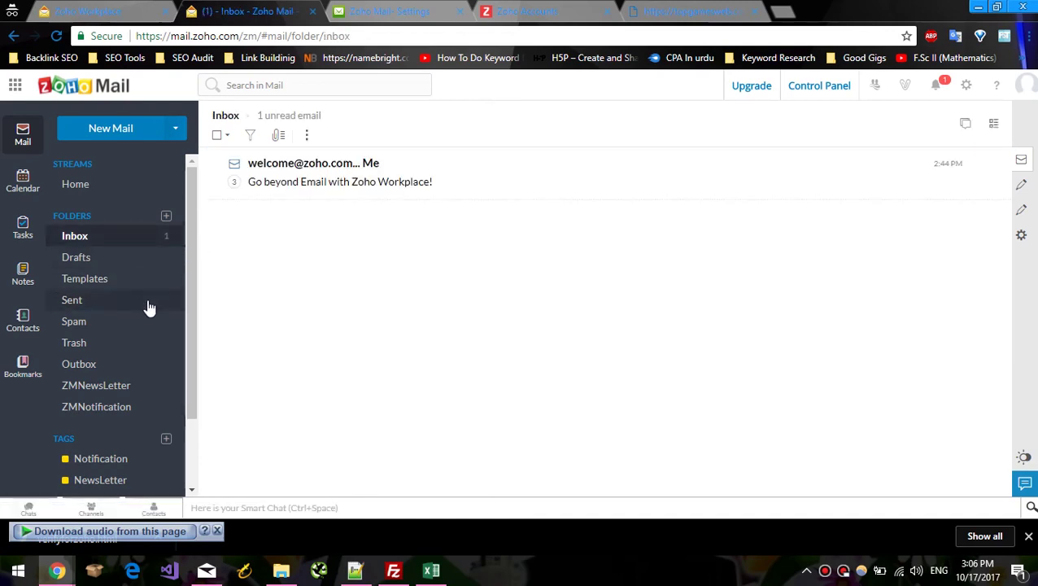
{"action": "left_click", "coordinate": [149, 308]}
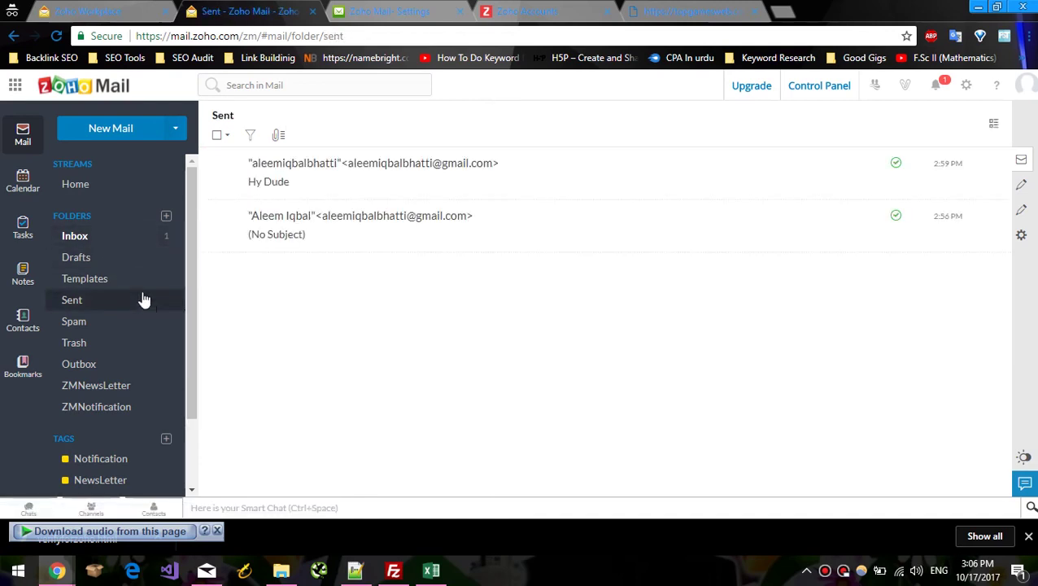
{"action": "left_click", "coordinate": [139, 281]}
{"action": "left_click", "coordinate": [123, 257]}
{"action": "left_click", "coordinate": [143, 302]}
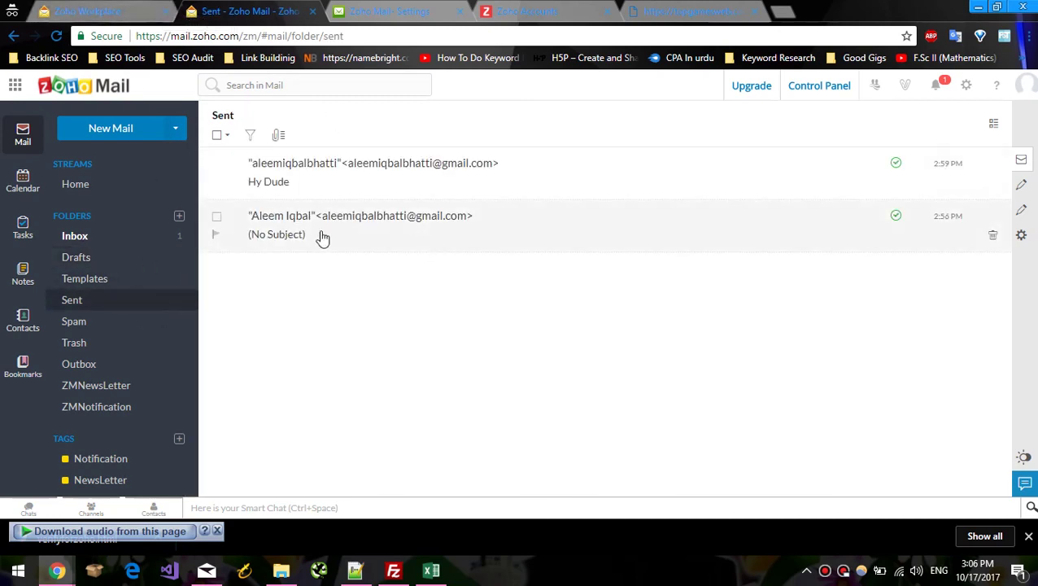
Step: Go through Drafts, Templates, Sent, Spam, Trash, Outbox, ZMNewsLetter and ZMNotification folders
{"action": "left_click", "coordinate": [149, 241]}
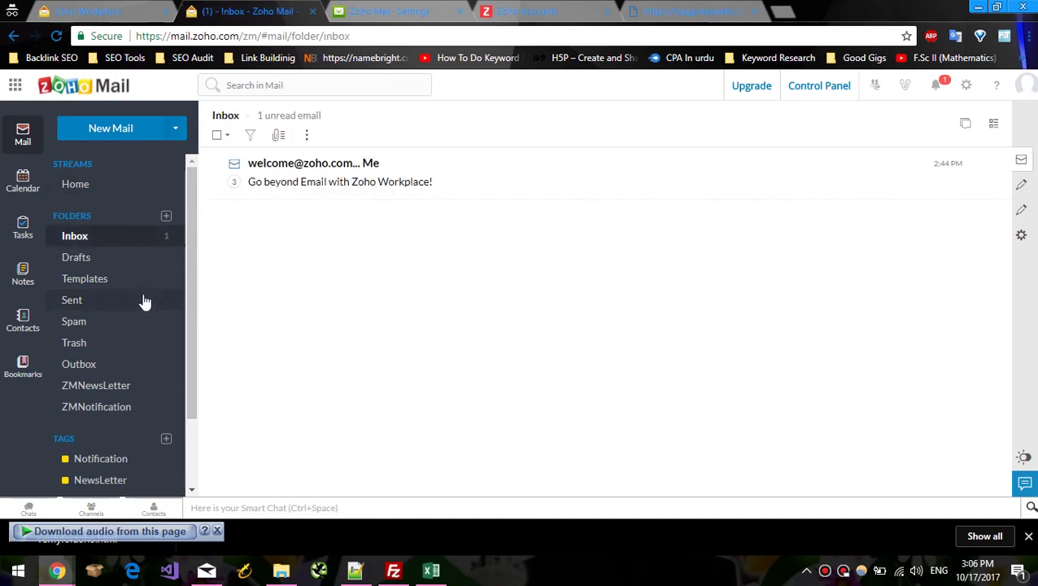
{"action": "left_click", "coordinate": [104, 265]}
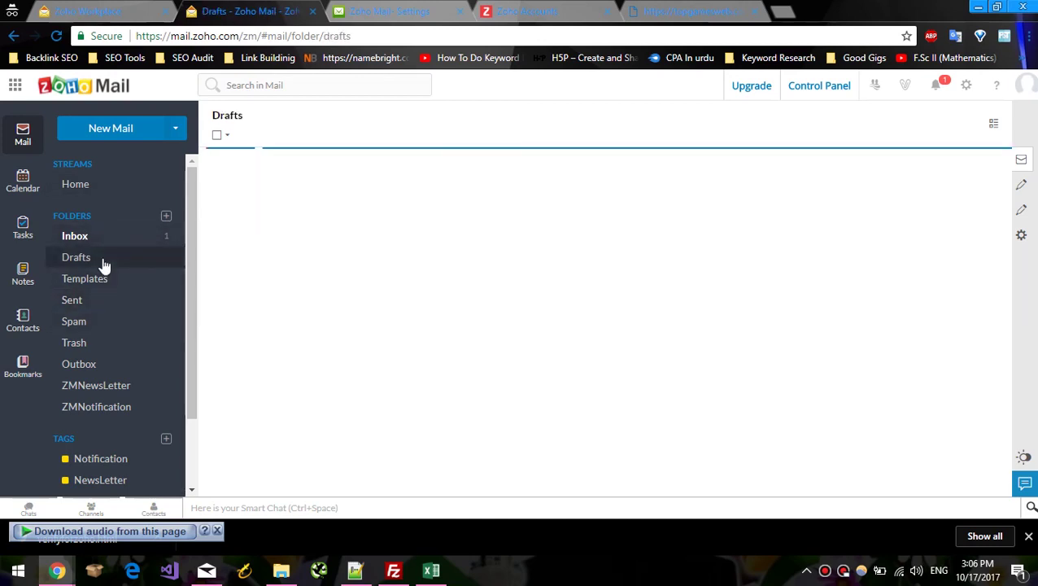
{"action": "left_click", "coordinate": [111, 280]}
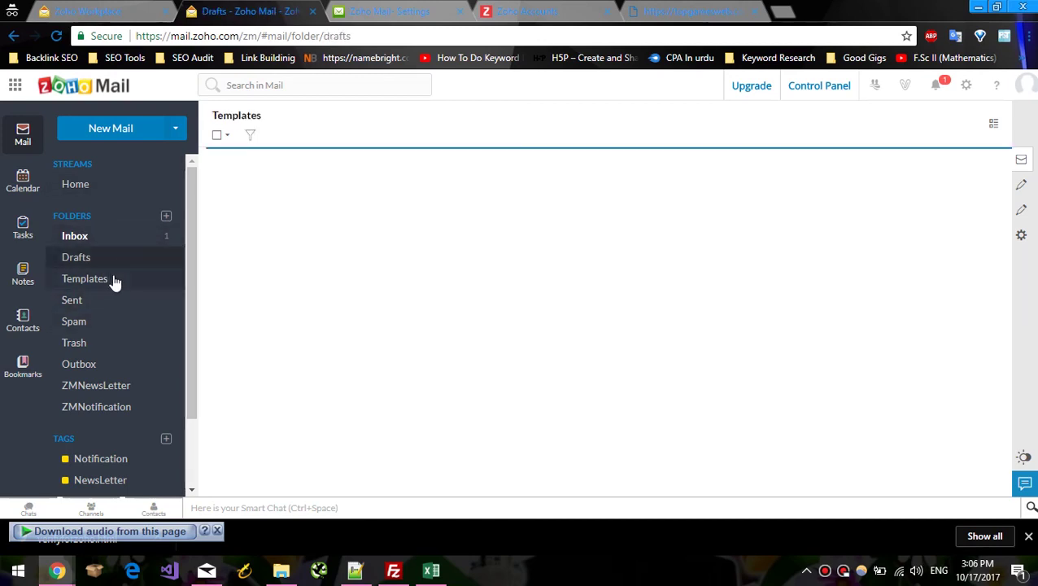
{"action": "left_click", "coordinate": [131, 303]}
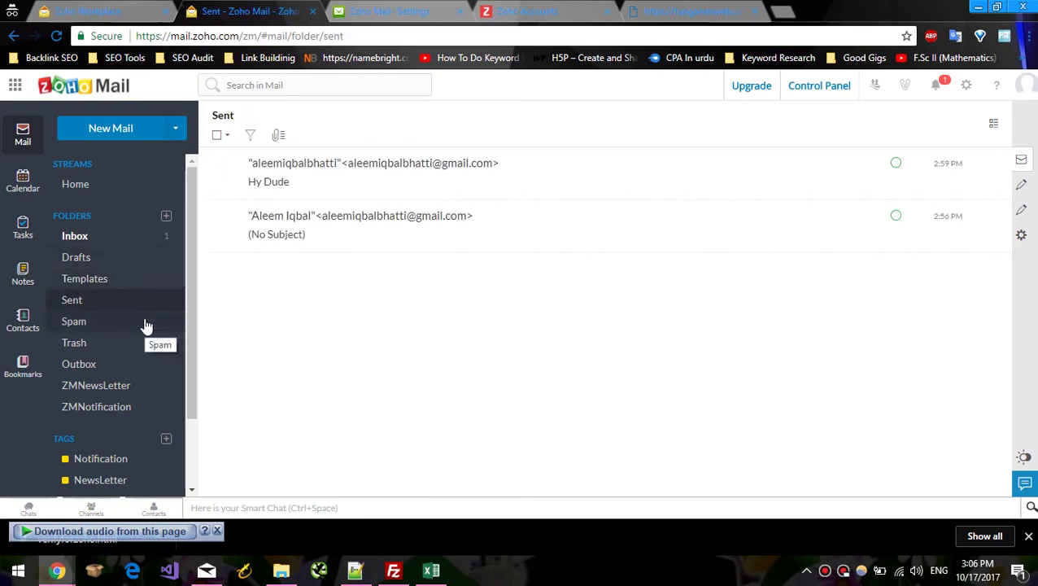
{"action": "left_click", "coordinate": [145, 325]}
{"action": "left_click", "coordinate": [161, 344]}
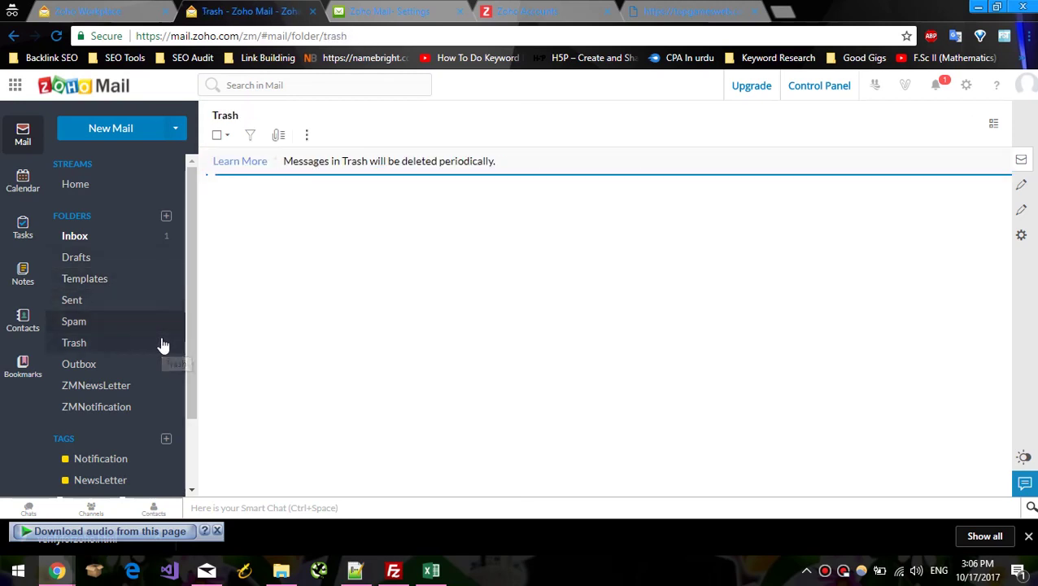
{"action": "left_click", "coordinate": [163, 366]}
{"action": "left_click", "coordinate": [169, 386]}
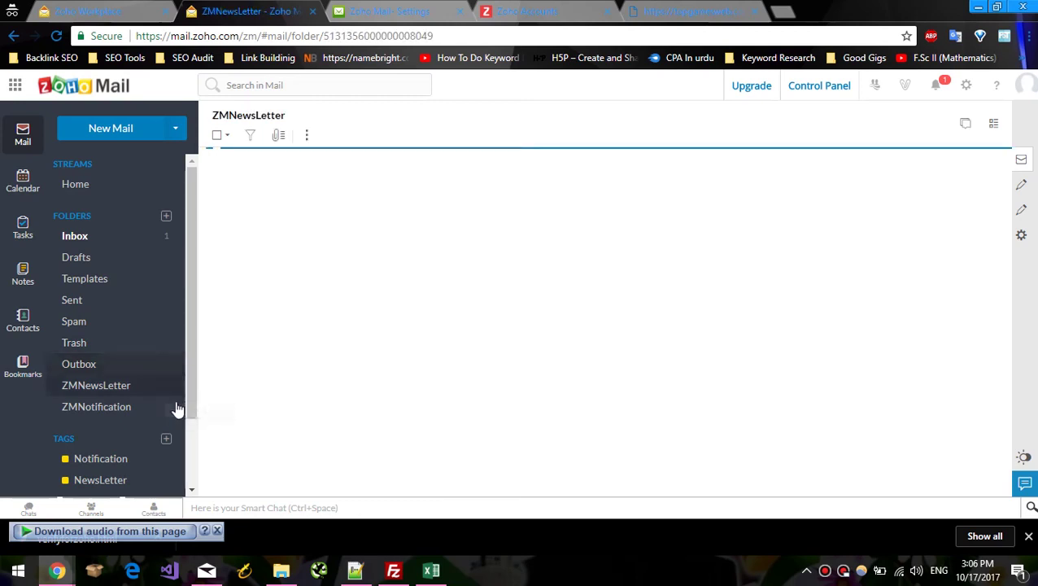
{"action": "left_click", "coordinate": [177, 408]}
{"action": "left_click", "coordinate": [111, 238]}
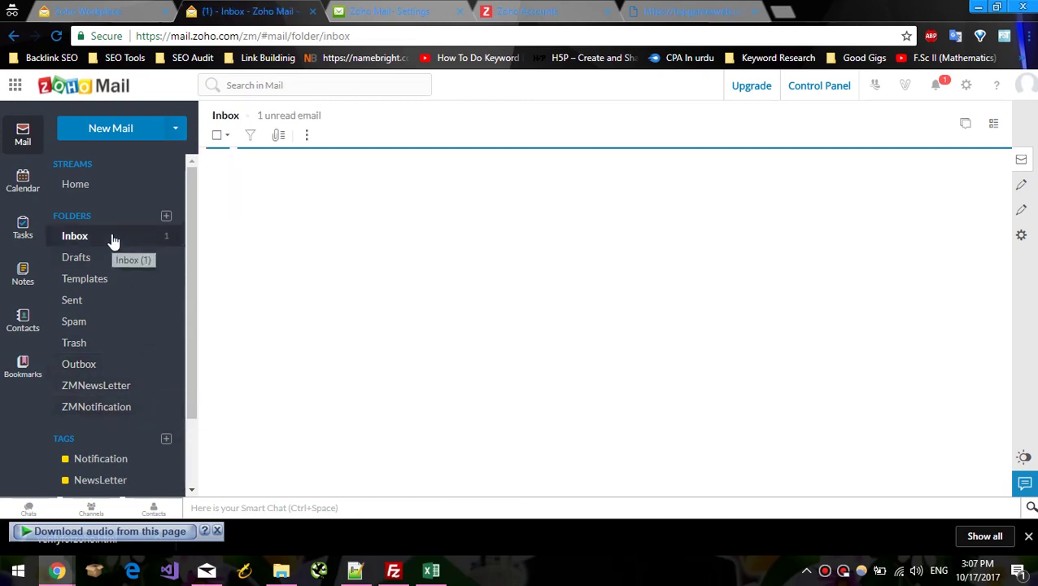
Step: Open the Zoho welcome email and the SPF warning's help page, then return to the Inbox
{"action": "left_click", "coordinate": [324, 180]}
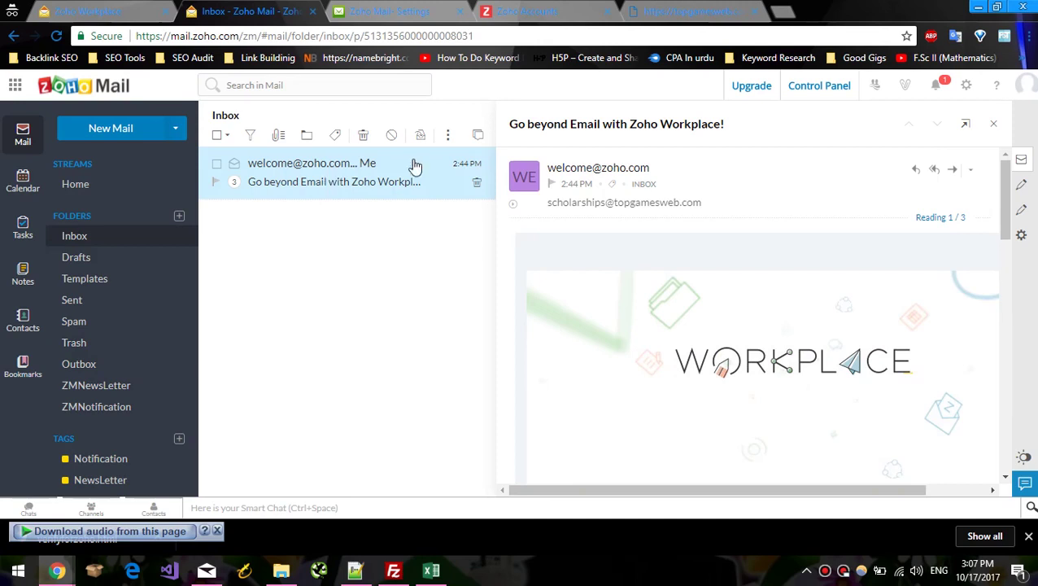
{"action": "left_click", "coordinate": [937, 88]}
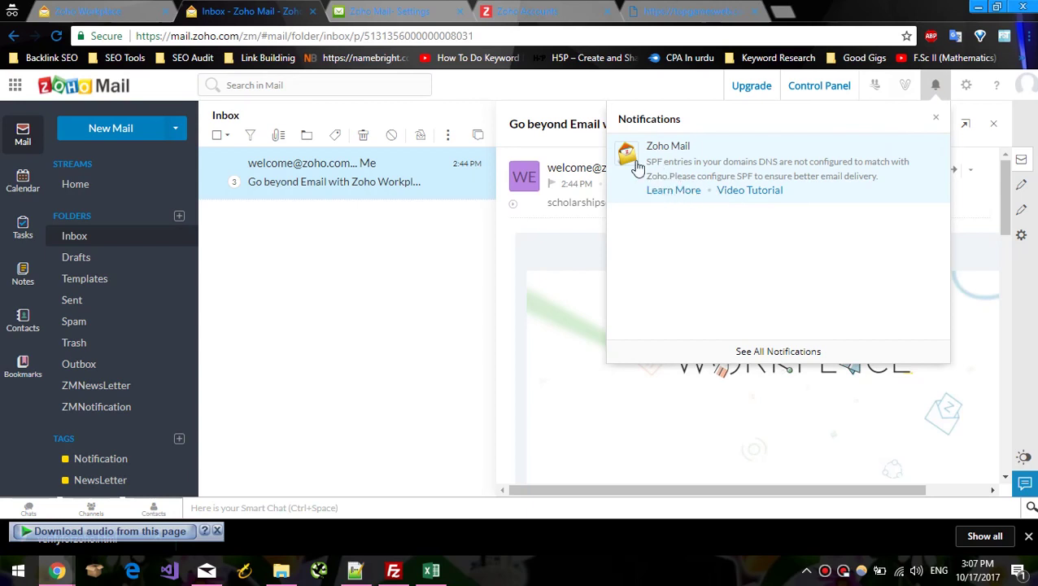
{"action": "left_click", "coordinate": [669, 192]}
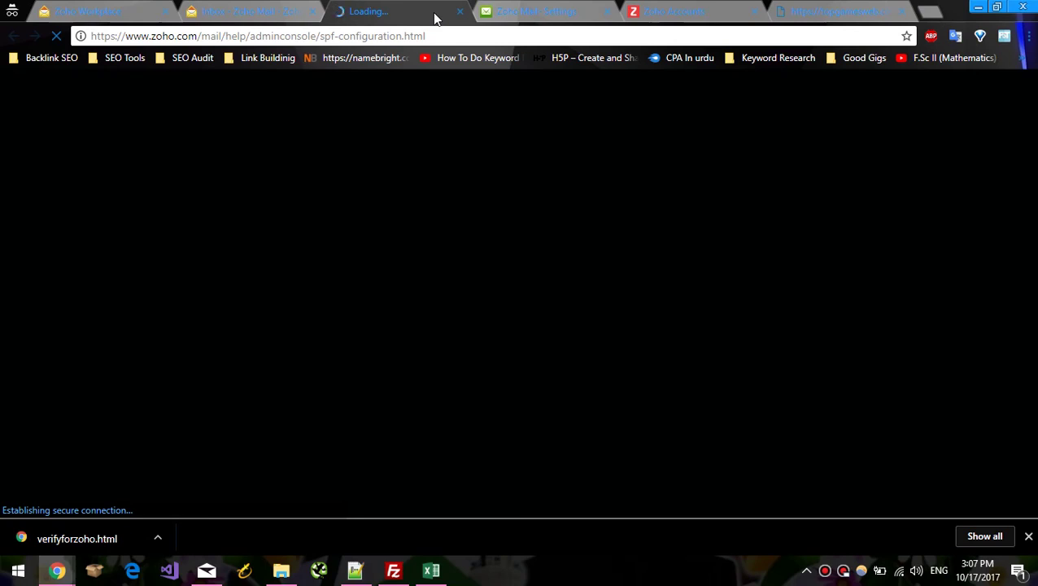
{"action": "left_click", "coordinate": [291, 11]}
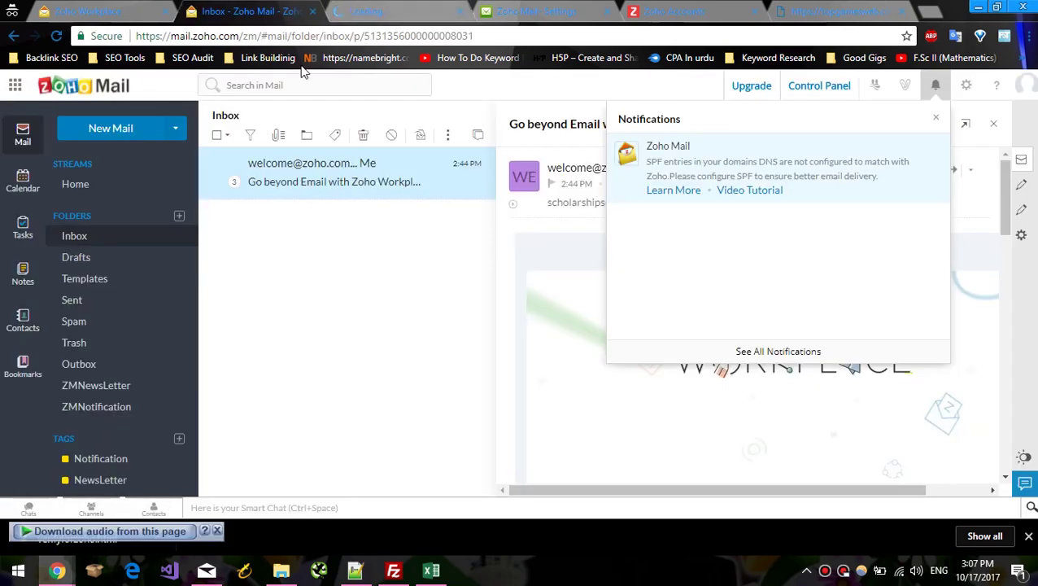
{"action": "left_click", "coordinate": [152, 261]}
{"action": "left_click", "coordinate": [155, 307]}
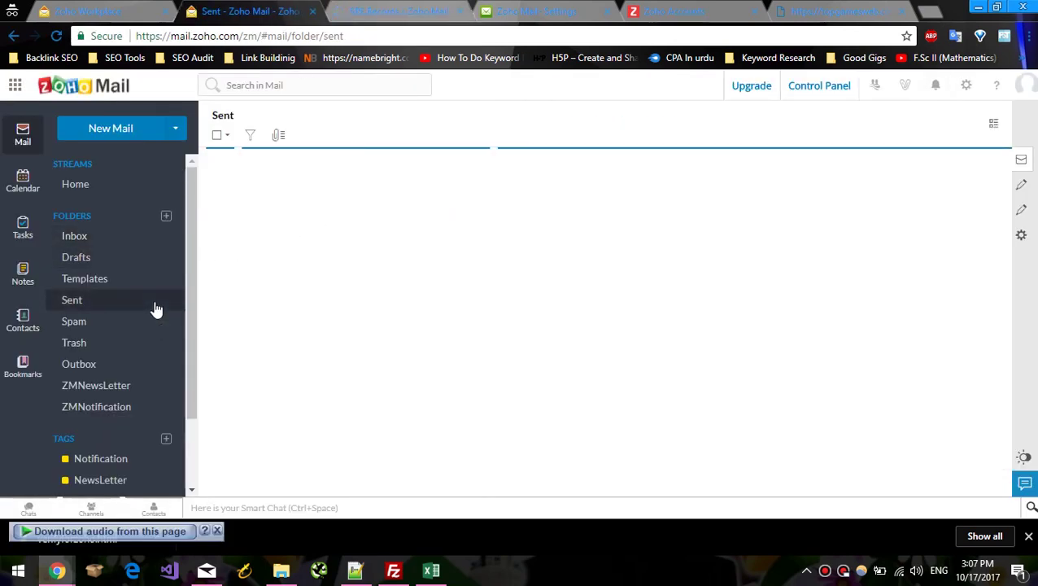
{"action": "left_click", "coordinate": [138, 236]}
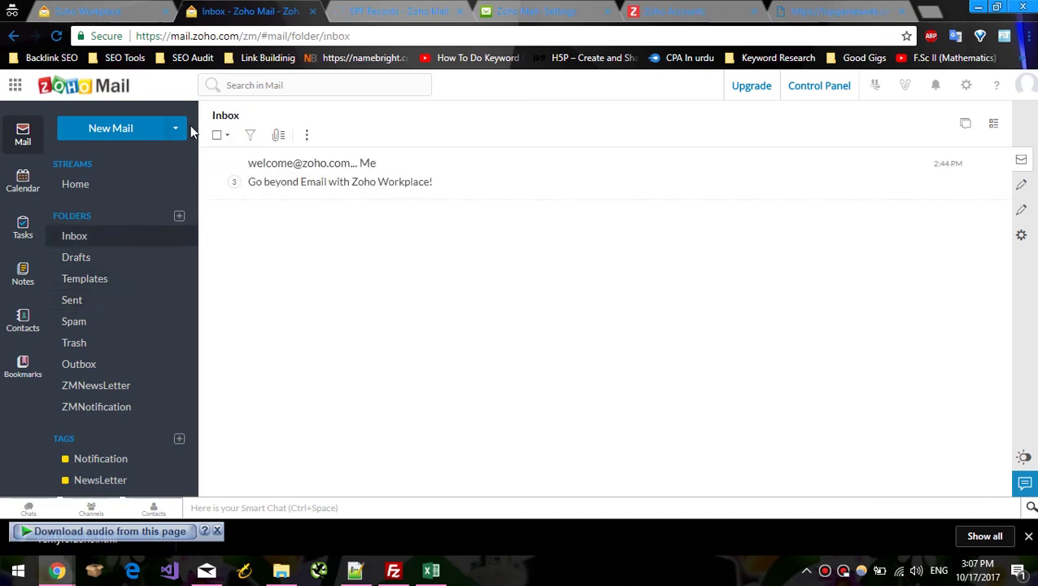
Step: Start a new email addressed to the Glendale contact's e-mail copied from cell E3
{"action": "left_click", "coordinate": [134, 130]}
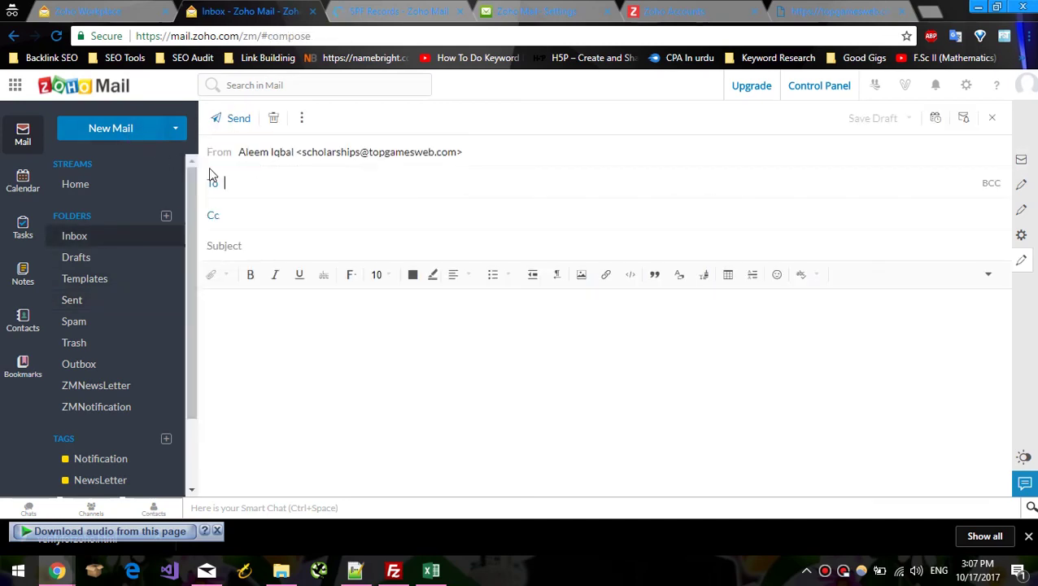
{"action": "key", "text": "alt+Tab"}
{"action": "key", "text": "alt+Tab"}
{"action": "left_click", "coordinate": [585, 210]}
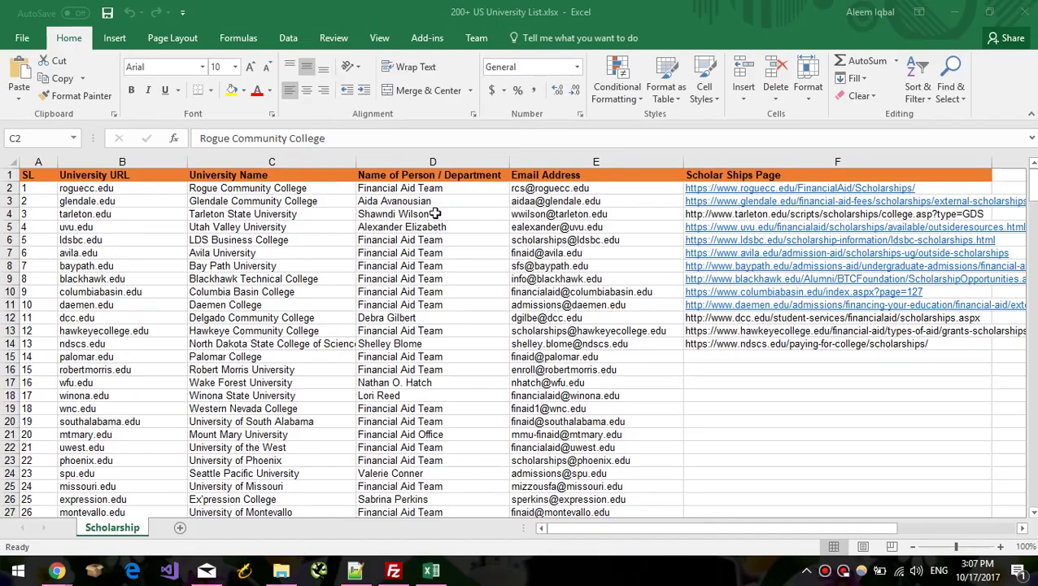
{"action": "left_click", "coordinate": [584, 201]}
{"action": "key", "text": "ctrl+c"}
{"action": "key", "text": "alt+Tab"}
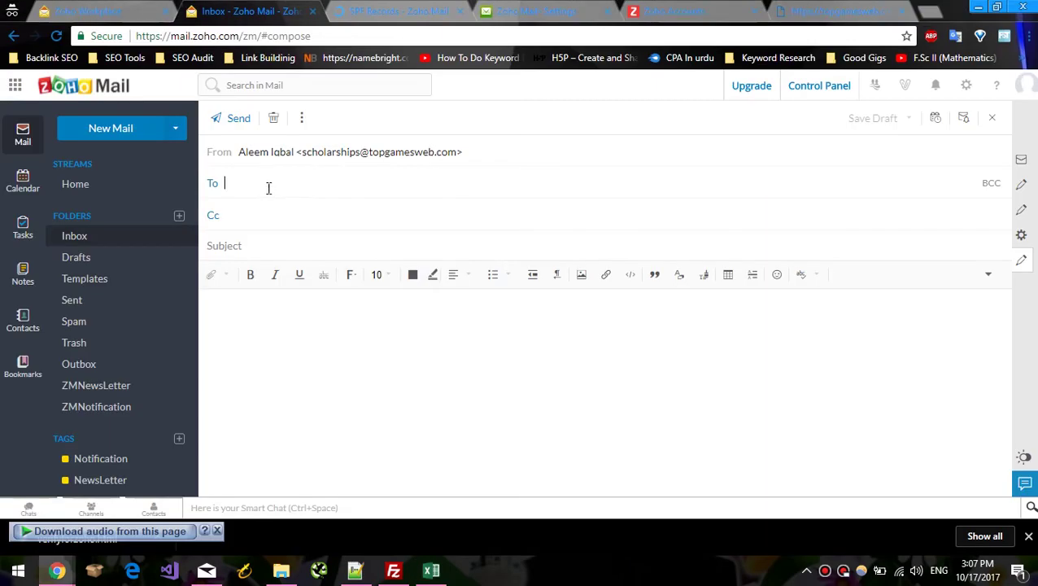
{"action": "key", "text": "ctrl+v"}
{"action": "key", "text": "alt+Tab"}
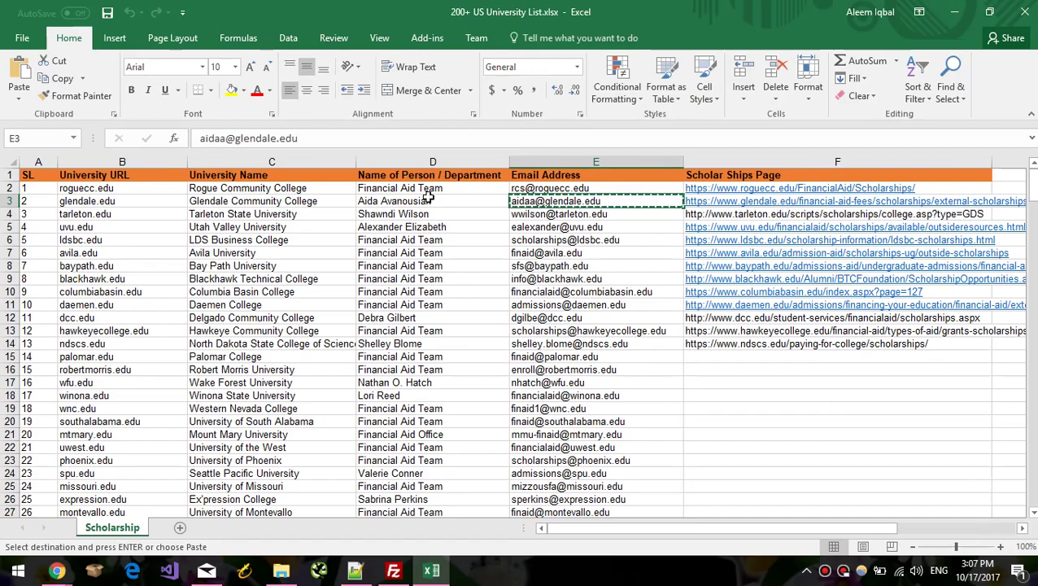
{"action": "key", "text": "alt+Tab"}
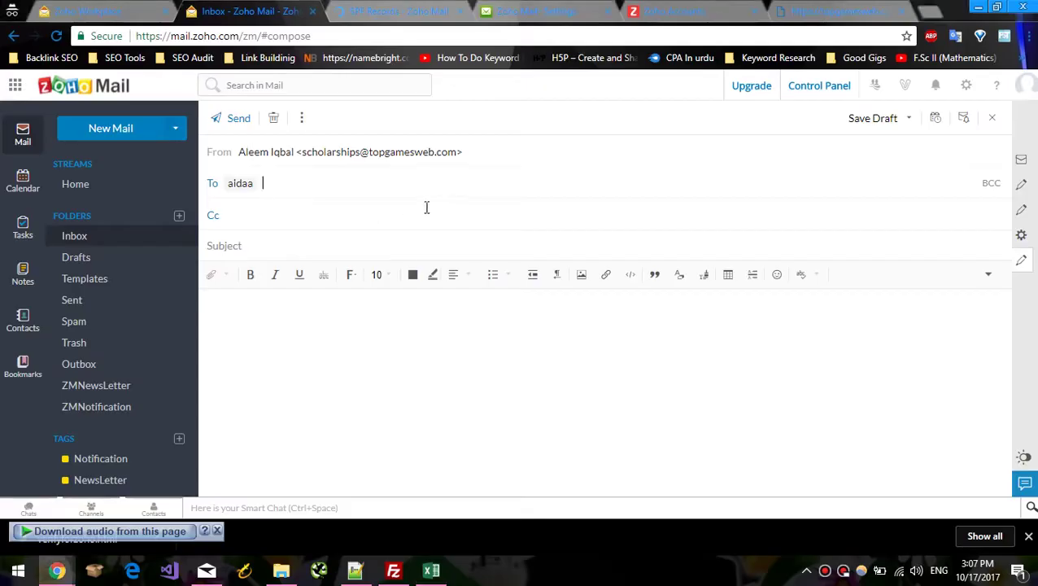
{"action": "key", "text": "alt+Tab"}
Step: Paste the subject '1000$ Internet Marketing Scholarship' from the template
{"action": "key", "text": "Tab"}
{"action": "key", "text": "Tab"}
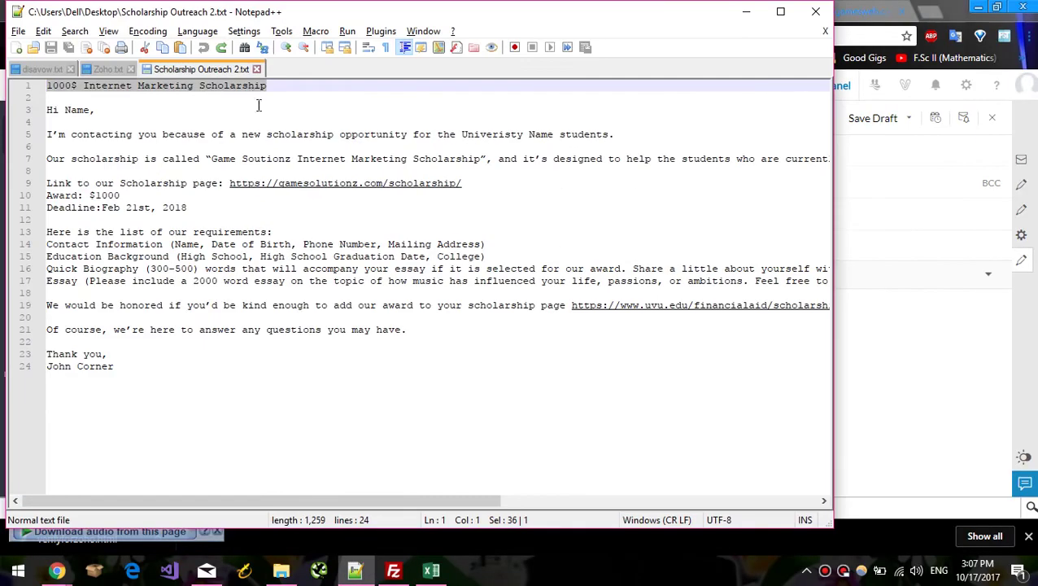
{"action": "key", "text": "alt+Tab"}
{"action": "key", "text": "ctrl+v"}
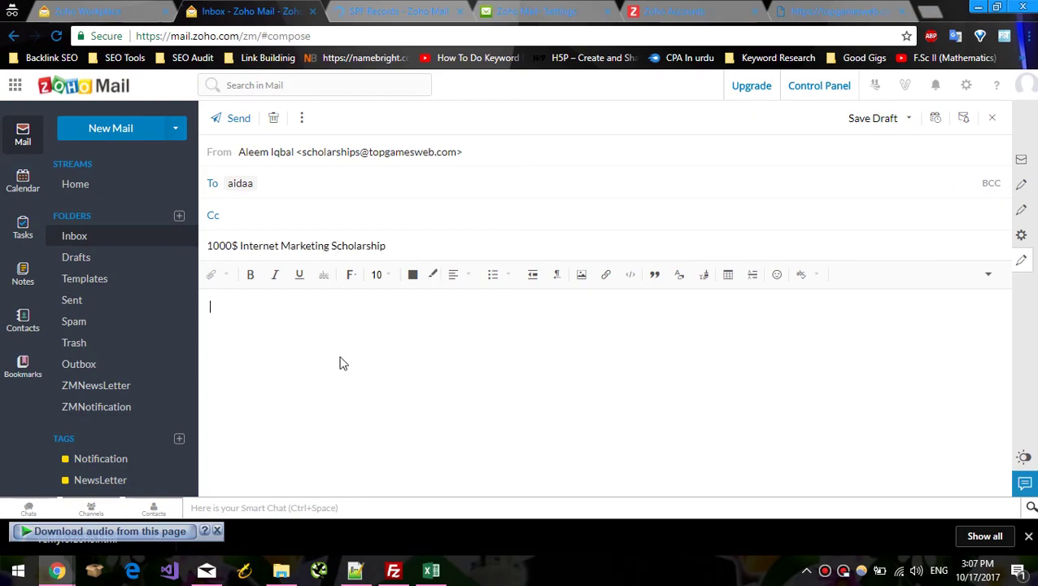
Step: Replace the template's uvu.edu link with Glendale's scholarship page link from F3
{"action": "key", "text": "alt+Tab"}
{"action": "key", "text": "Tab"}
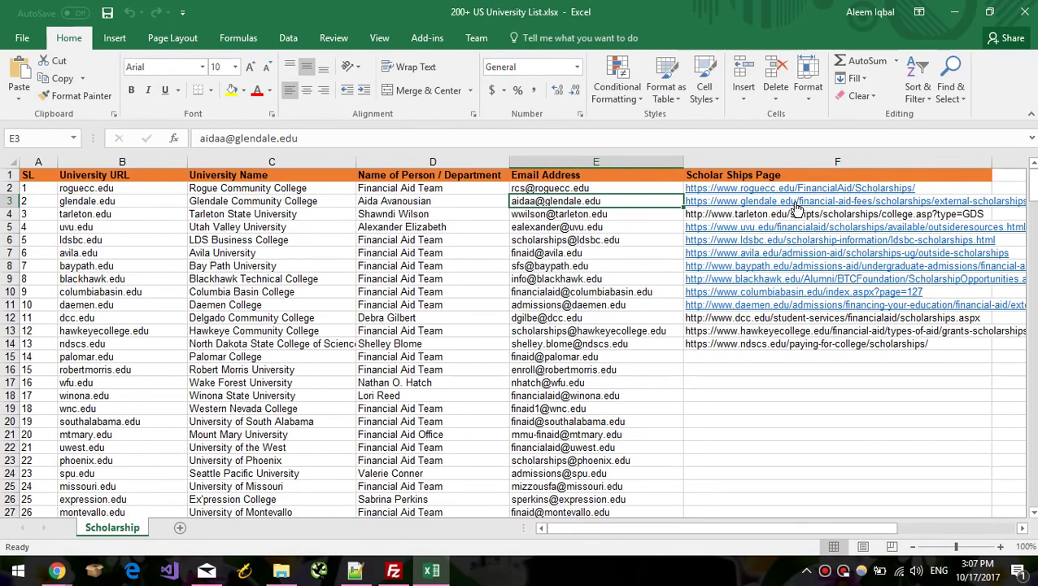
{"action": "key", "text": "Right"}
{"action": "key", "text": "ctrl+c"}
{"action": "key", "text": "alt+Tab"}
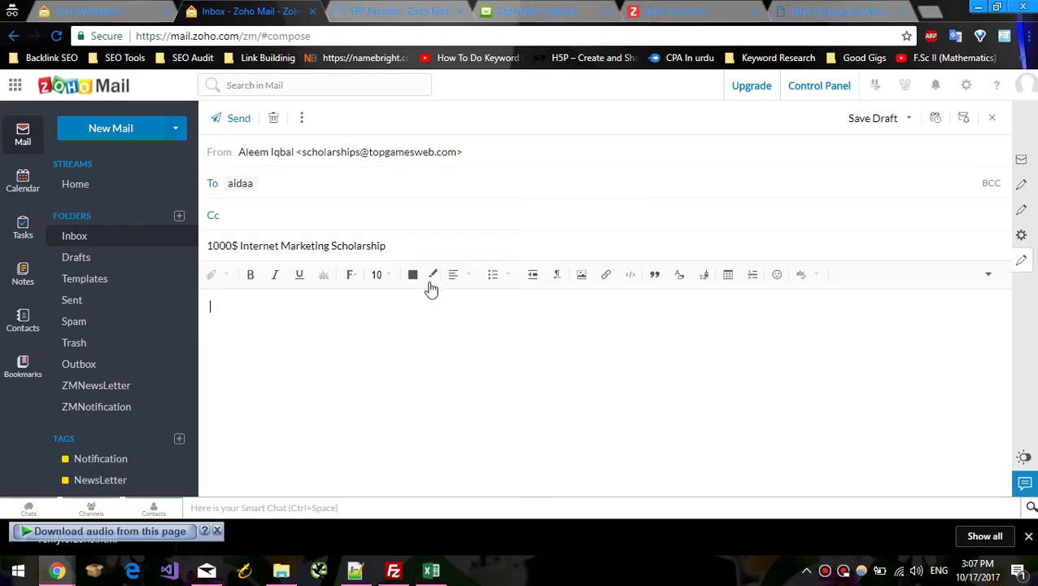
{"action": "key", "text": "alt+Tab"}
{"action": "key", "text": "Tab"}
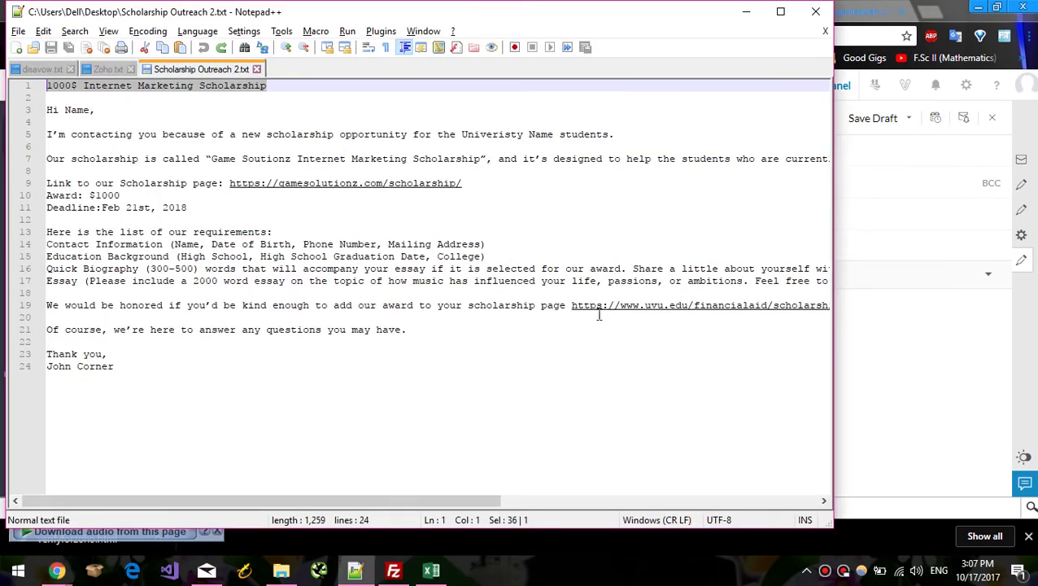
{"action": "left_click_drag", "start_coordinate": [572, 309], "coordinate": [823, 305]}
{"action": "key", "text": "ctrl+v"}
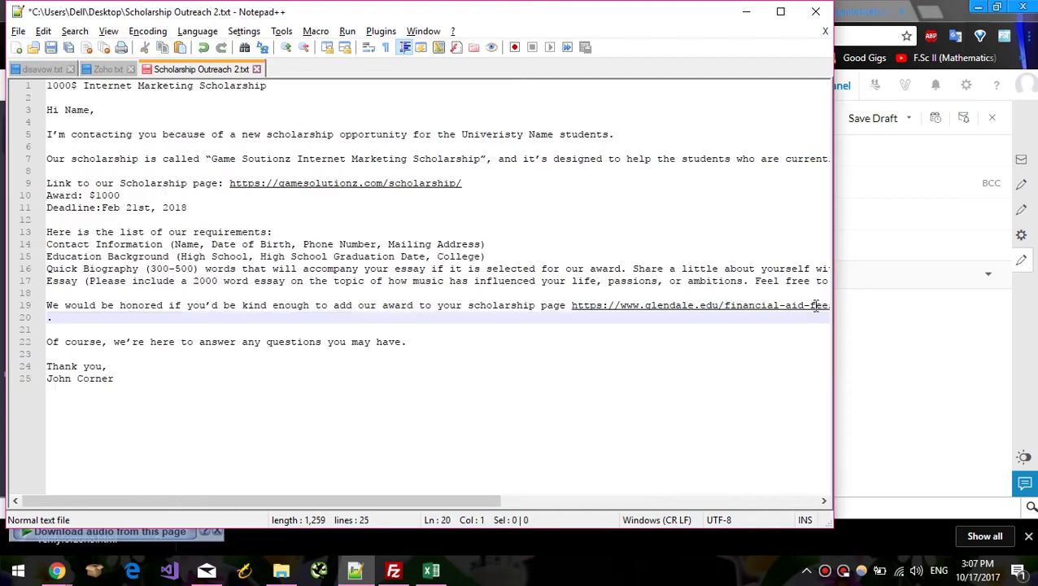
{"action": "key", "text": "BackSpace"}
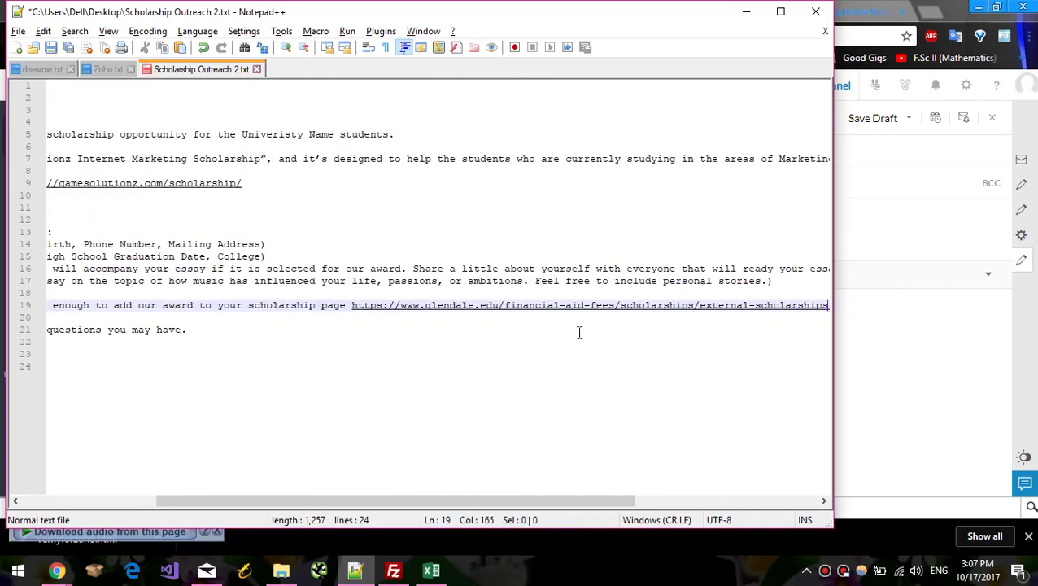
Step: Retype the scholarship name 'Game Soutionz' as 'Top Games Web' on line 7
{"action": "left_click_drag", "start_coordinate": [285, 179], "coordinate": [4, 199]}
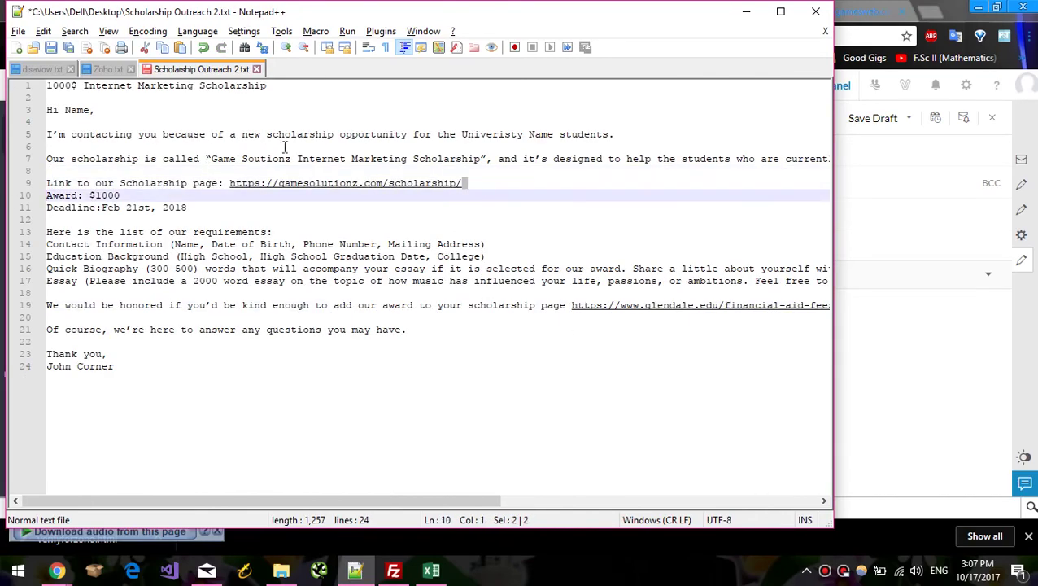
{"action": "left_click_drag", "start_coordinate": [291, 160], "coordinate": [218, 165]}
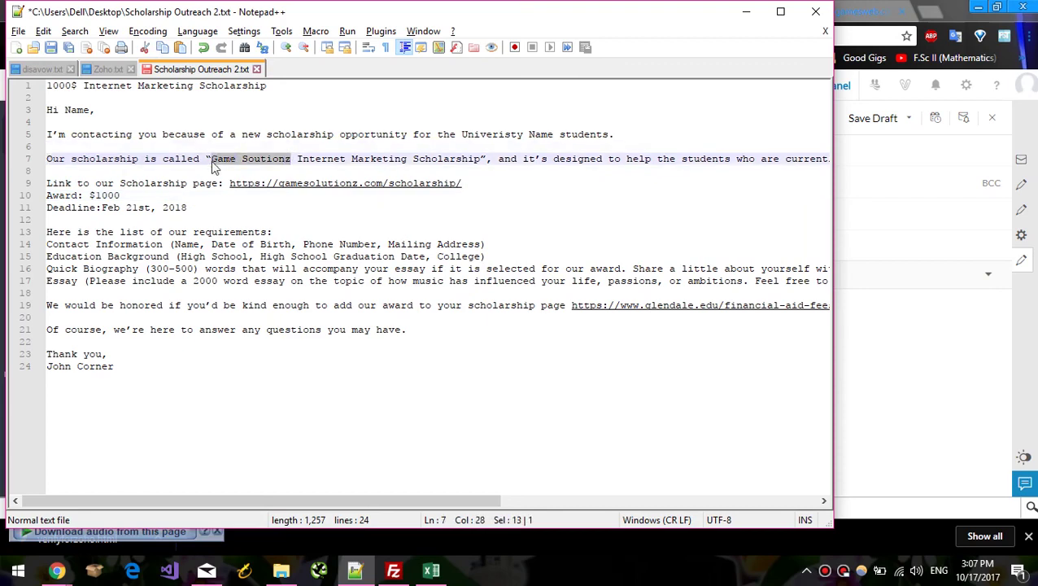
{"action": "type", "text": "Top Games "}
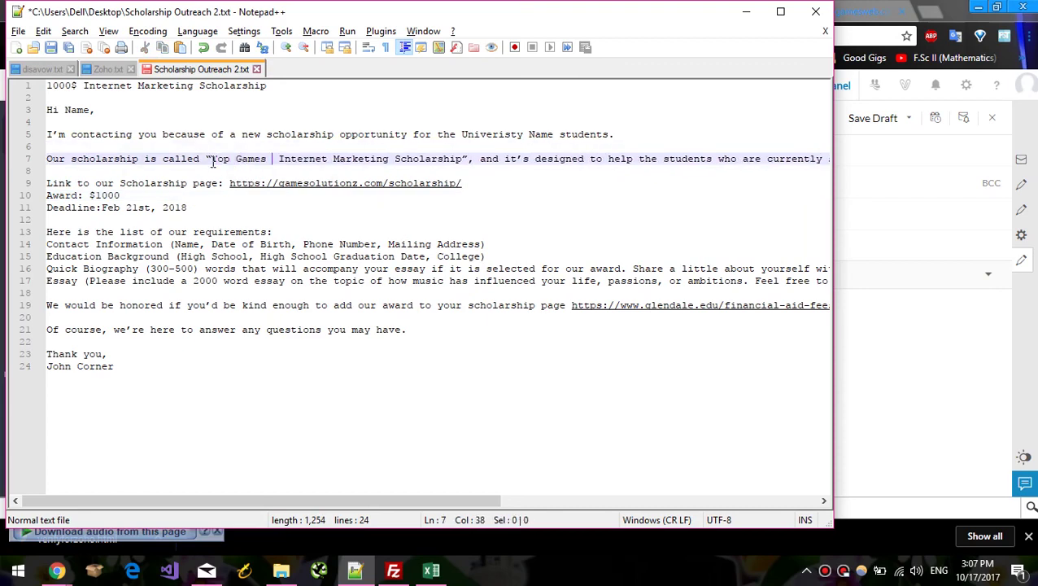
{"action": "type", "text": "Web"}
Step: Open a new Chrome tab and begin typing topgamesweb.com
{"action": "key", "text": "alt+Tab"}
{"action": "key", "text": "ctrl+t"}
{"action": "type", "text": "to"}
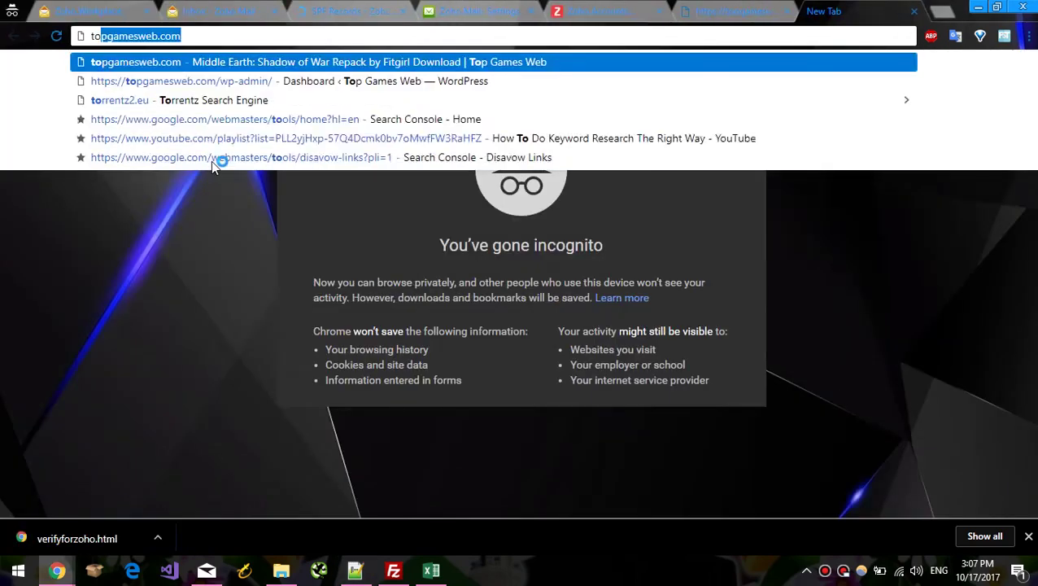
{"action": "type", "text": "p"}
Step: Load topgamesweb.com/scholarship in Chrome, close that tab and return to the Notepad++ template
{"action": "key", "text": "Right"}
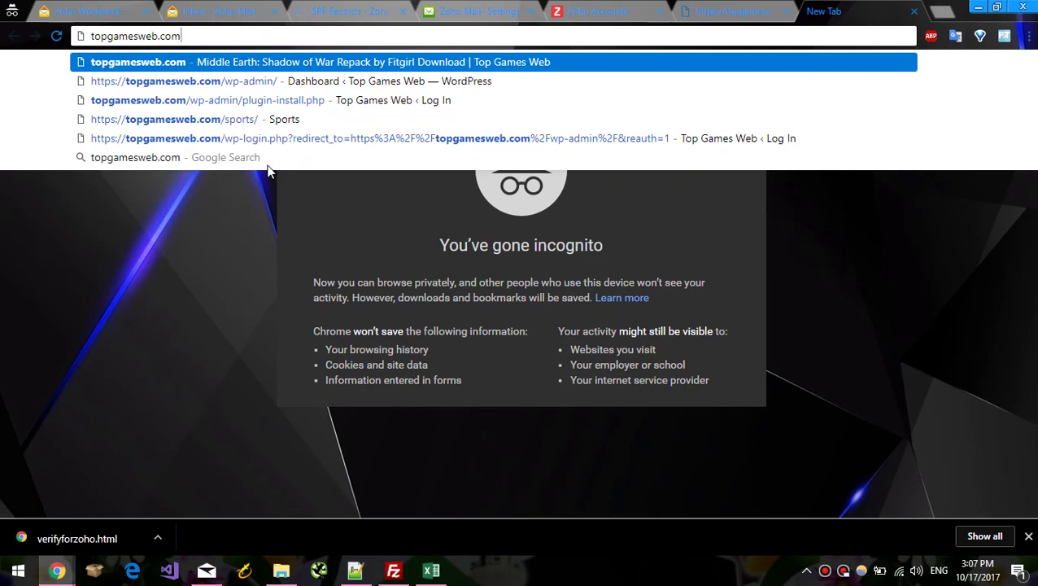
{"action": "type", "text": "/scholarship"}
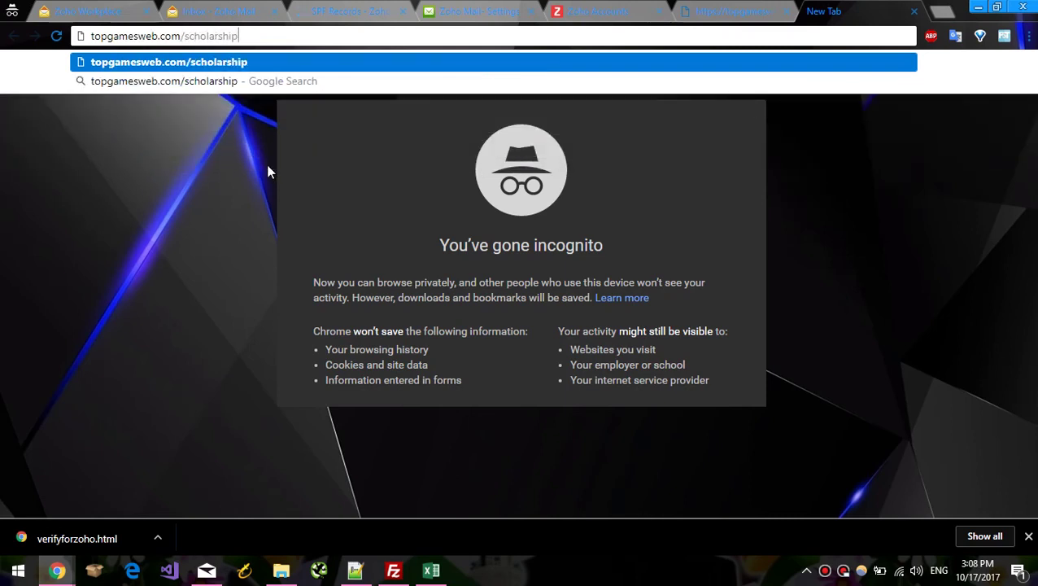
{"action": "key", "text": "Return"}
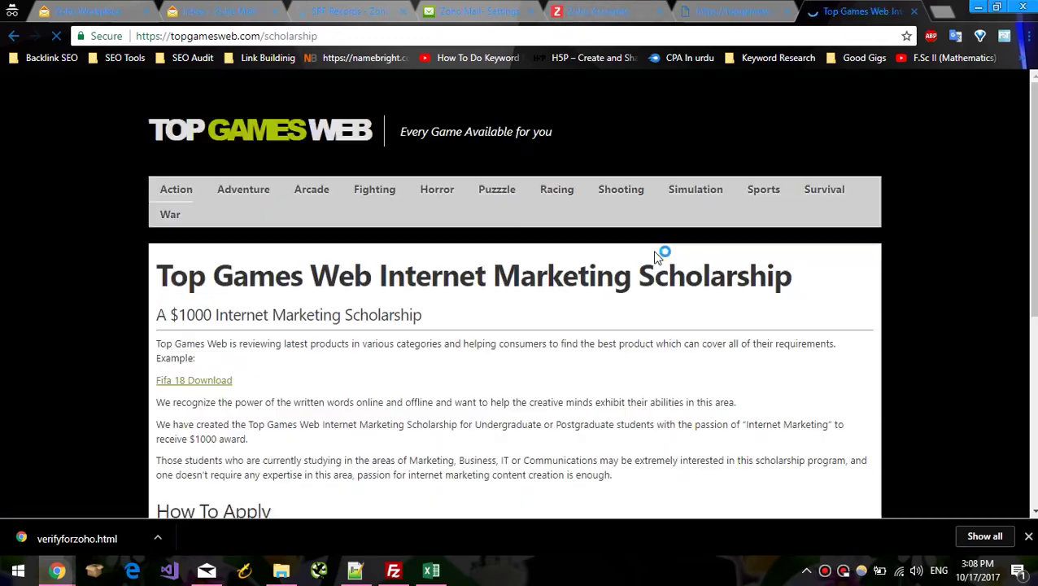
{"action": "left_click", "coordinate": [486, 36]}
{"action": "key", "text": "ctrl+c"}
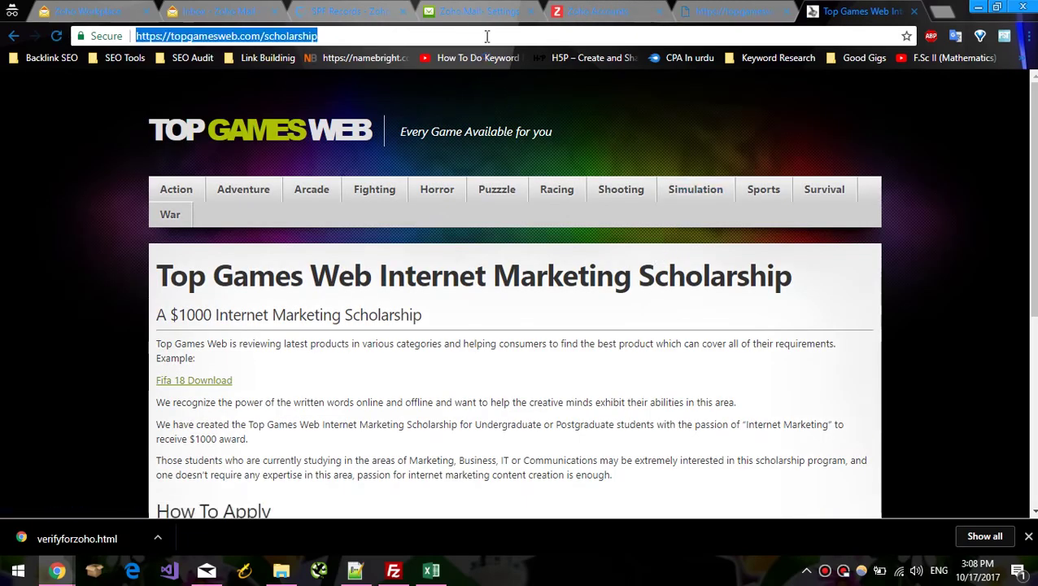
{"action": "scroll", "coordinate": [476, 157], "scroll_direction": "down", "scroll_amount": 4}
{"action": "key", "text": "ctrl+w"}
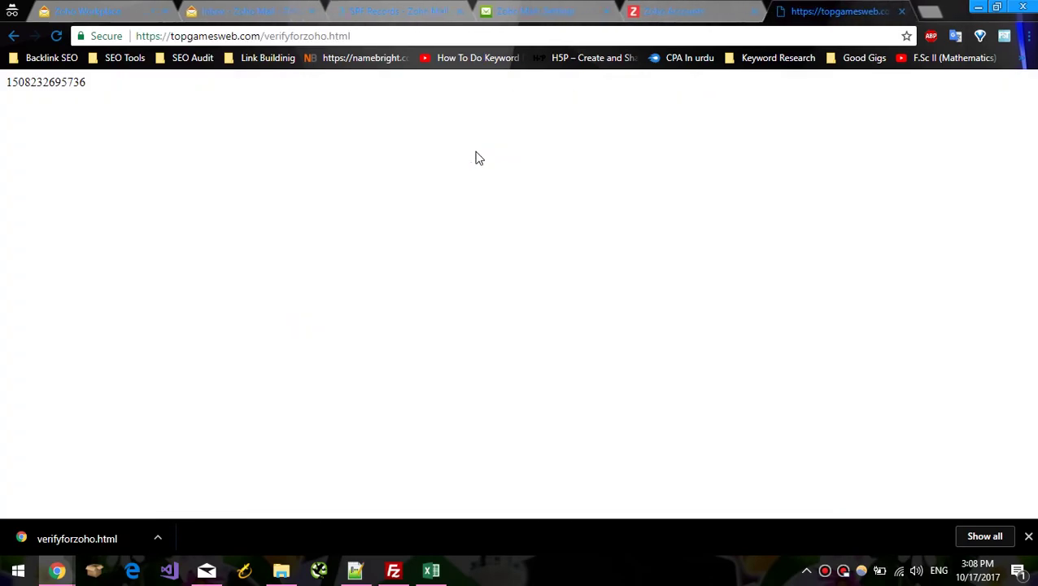
{"action": "key", "text": "alt+Tab"}
Step: Replace the line 9 scholarship URL with the topgamesweb.com/scholarship link
{"action": "left_click", "coordinate": [261, 108]}
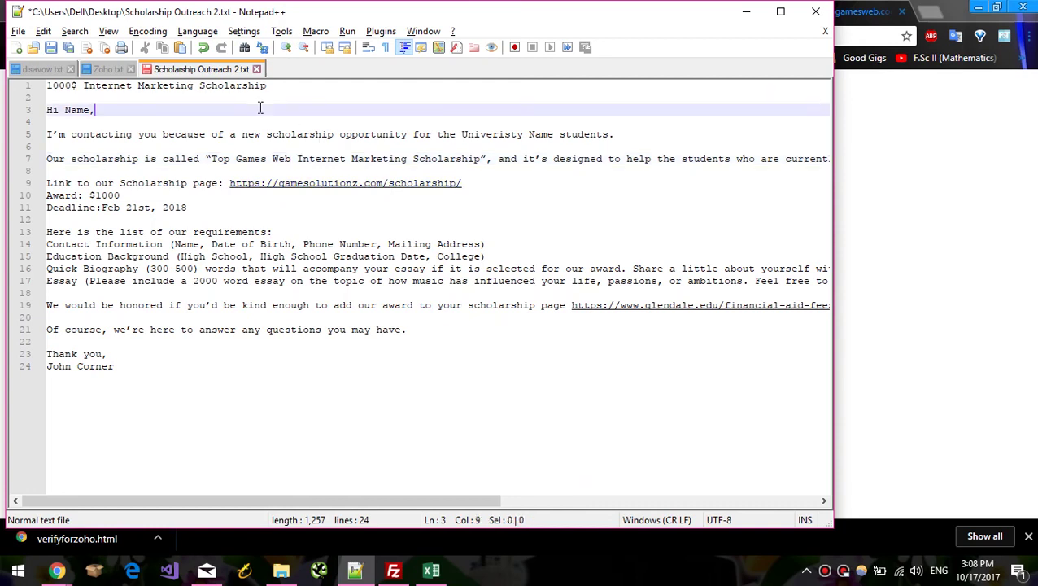
{"action": "left_click", "coordinate": [292, 146]}
{"action": "left_click", "coordinate": [330, 112]}
{"action": "left_click", "coordinate": [425, 133]}
{"action": "left_click", "coordinate": [505, 160]}
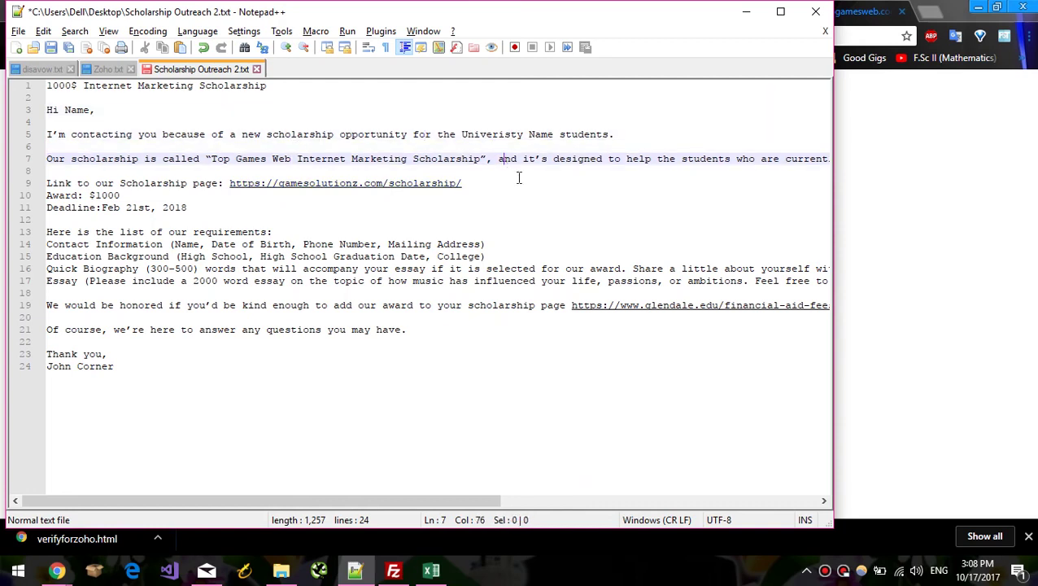
{"action": "left_click", "coordinate": [520, 186]}
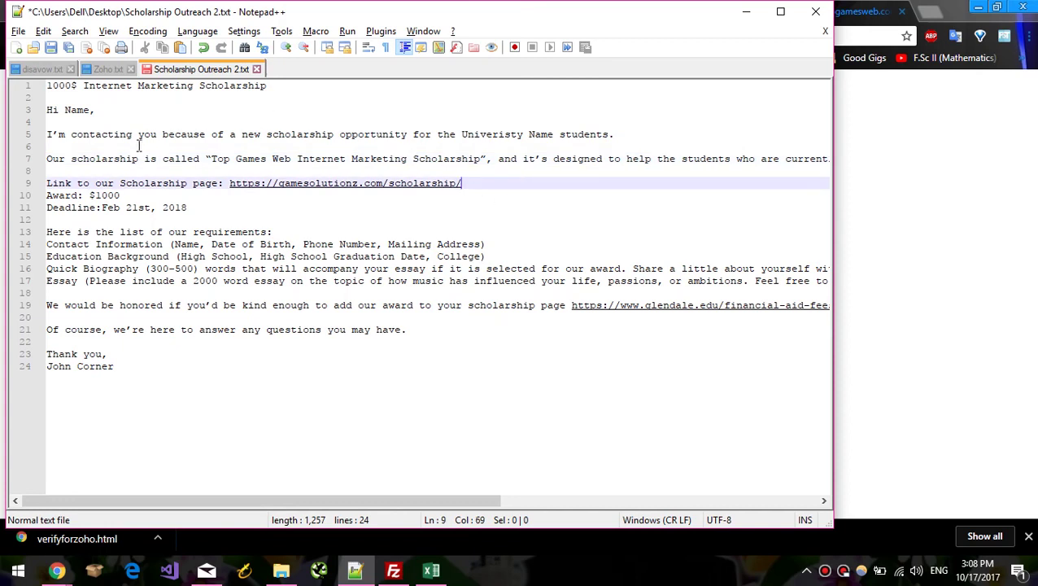
{"action": "left_click", "coordinate": [208, 218]}
{"action": "key", "text": "ctrl+v"}
{"action": "key", "text": "ctrl+z"}
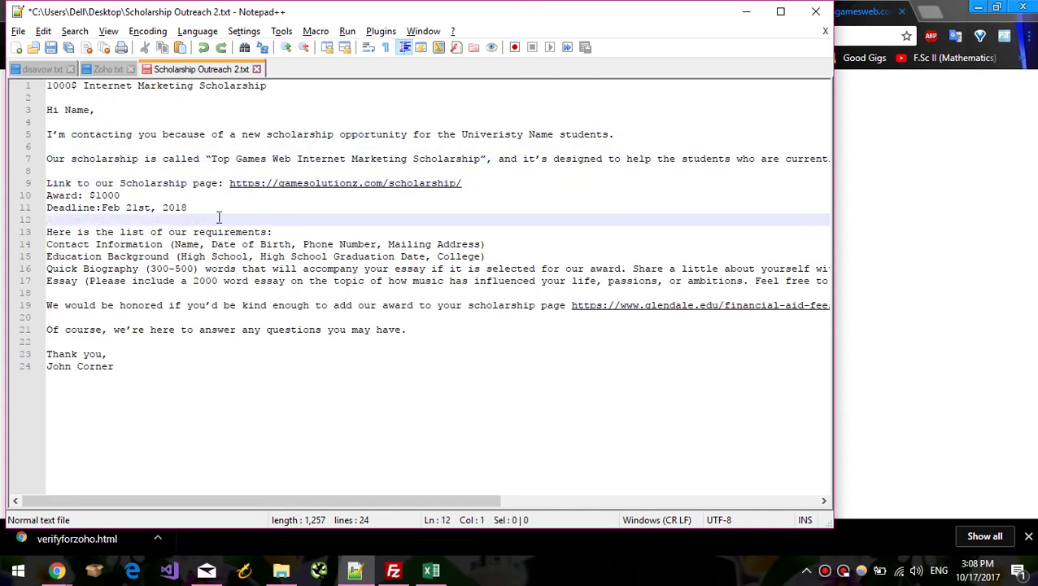
{"action": "left_click_drag", "start_coordinate": [472, 187], "coordinate": [232, 189]}
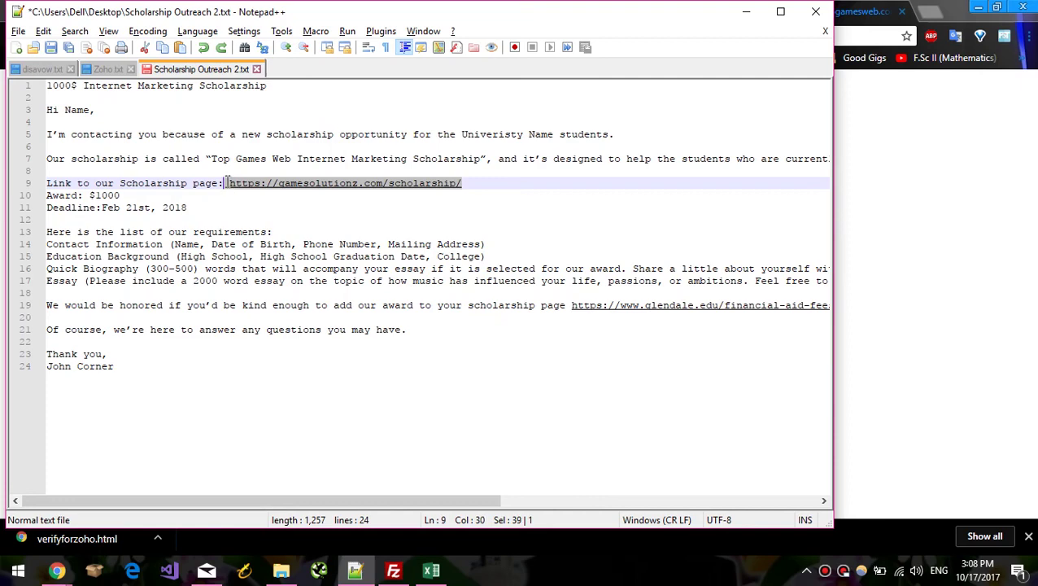
{"action": "key", "text": "ctrl+v"}
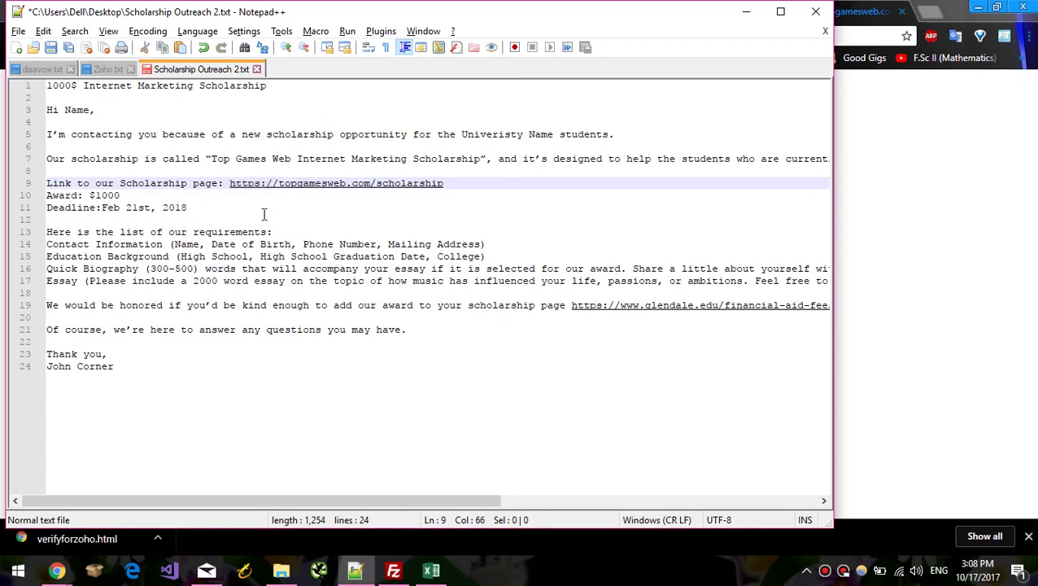
Step: Replace the greeting's 'Name' placeholder with the Glendale contact's name from cell D3
{"action": "double_click", "coordinate": [76, 109]}
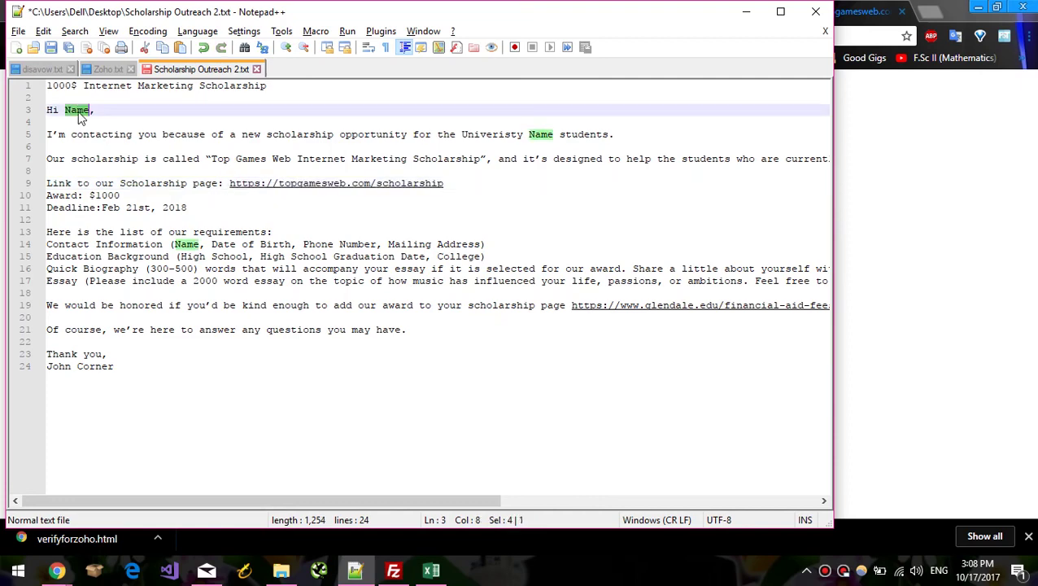
{"action": "key", "text": "alt+Tab"}
{"action": "key", "text": "Tab"}
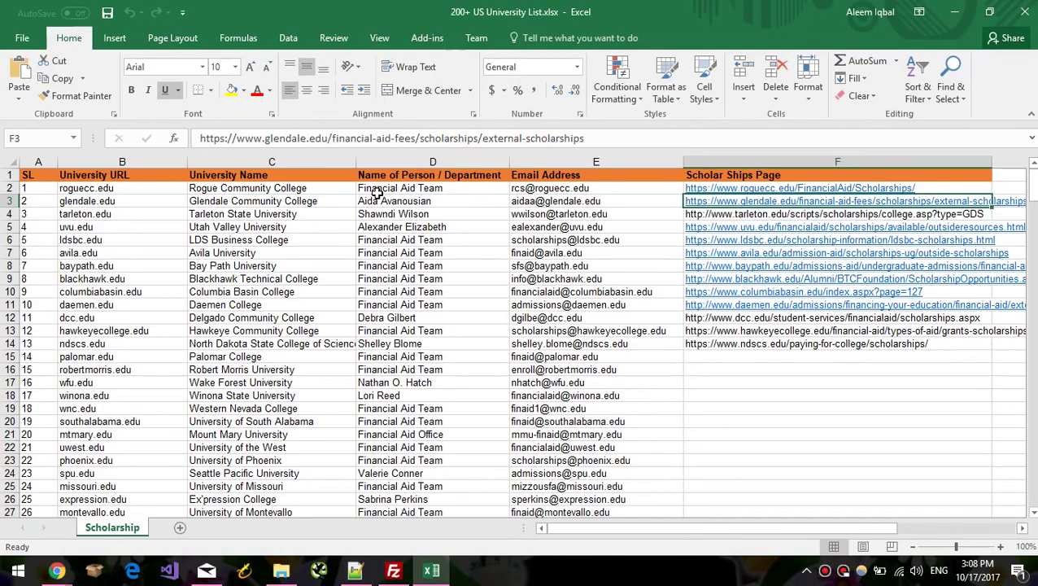
{"action": "key", "text": "ctrl+c"}
{"action": "key", "text": "alt+Tab"}
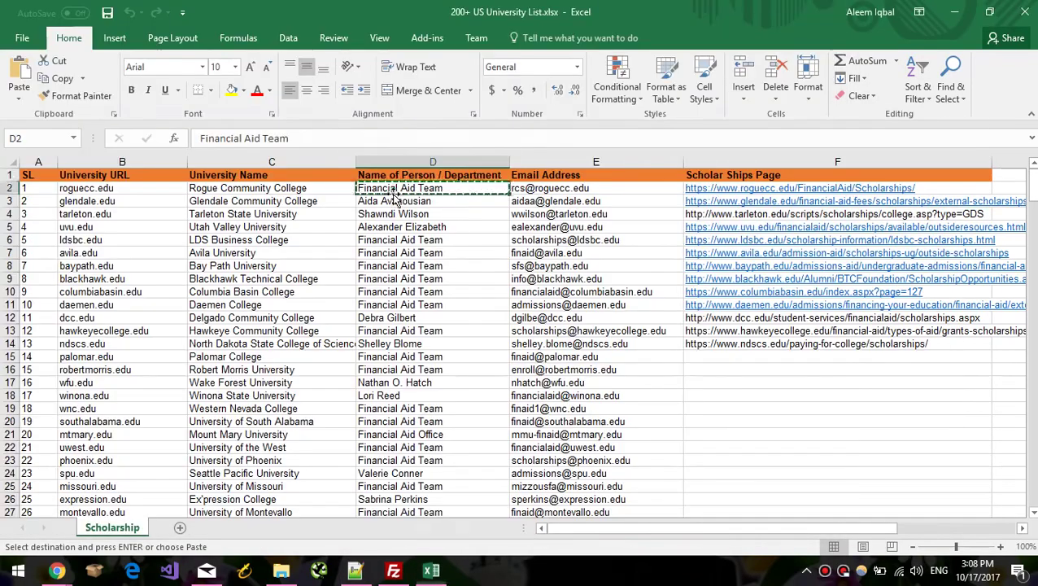
{"action": "left_click", "coordinate": [399, 201]}
{"action": "key", "text": "ctrl+c"}
{"action": "key", "text": "alt+Tab"}
{"action": "key", "text": "ctrl+v"}
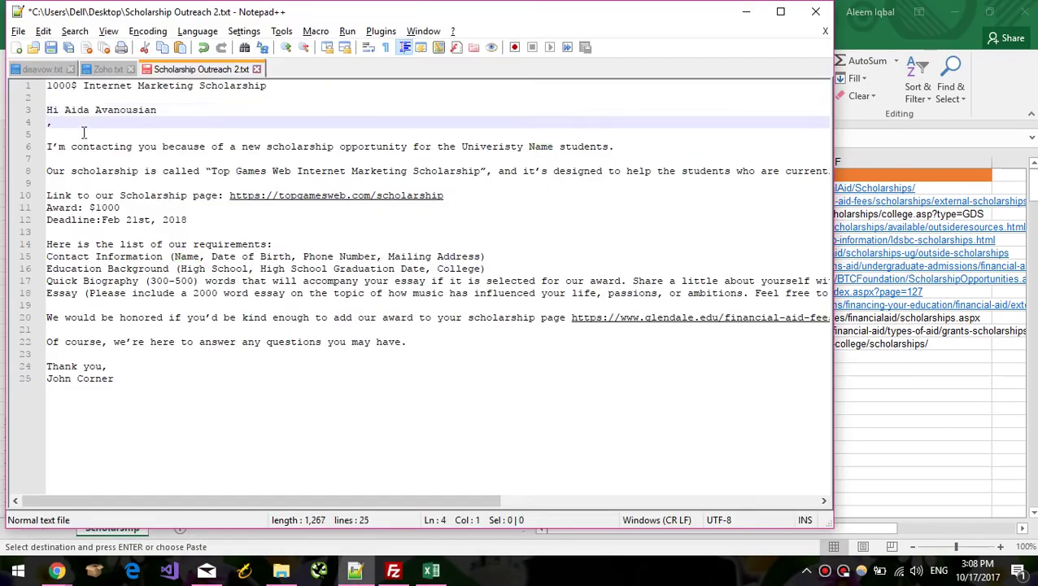
{"action": "key", "text": "BackSpace"}
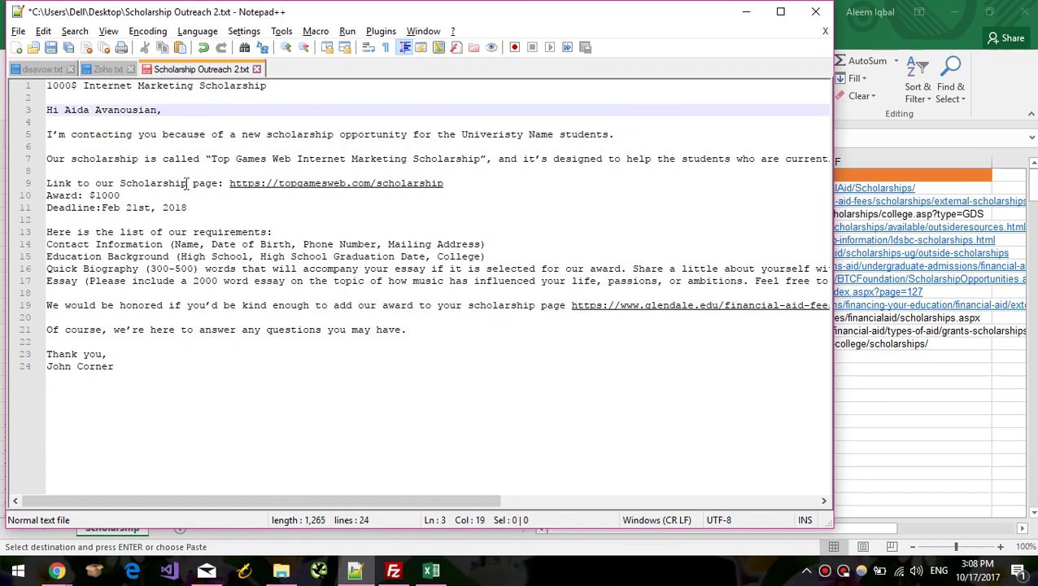
Step: Select and copy the entire letter
{"action": "left_click", "coordinate": [501, 366]}
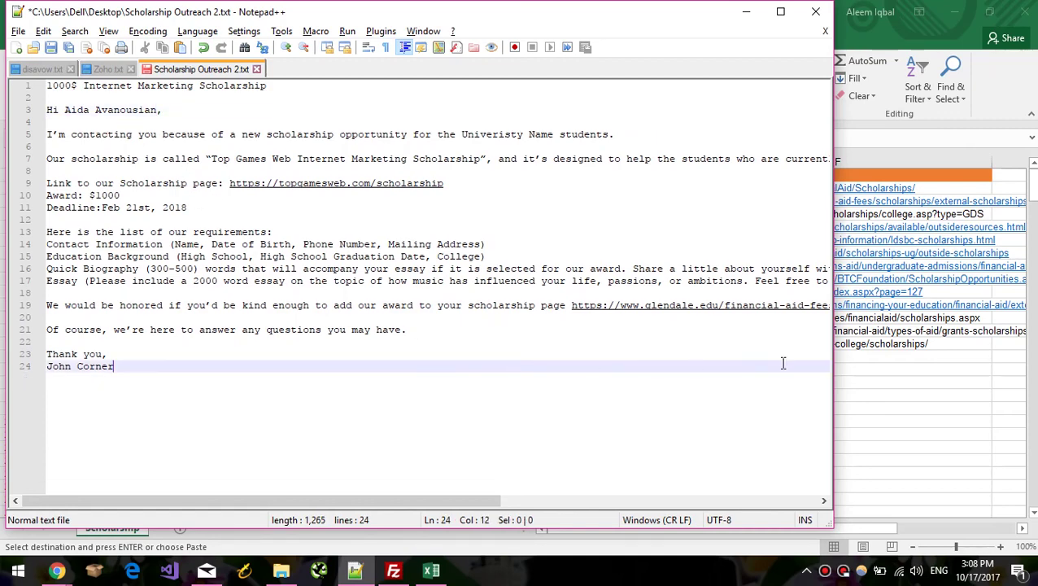
{"action": "key", "text": "ctrl+a"}
{"action": "key", "text": "ctrl+c"}
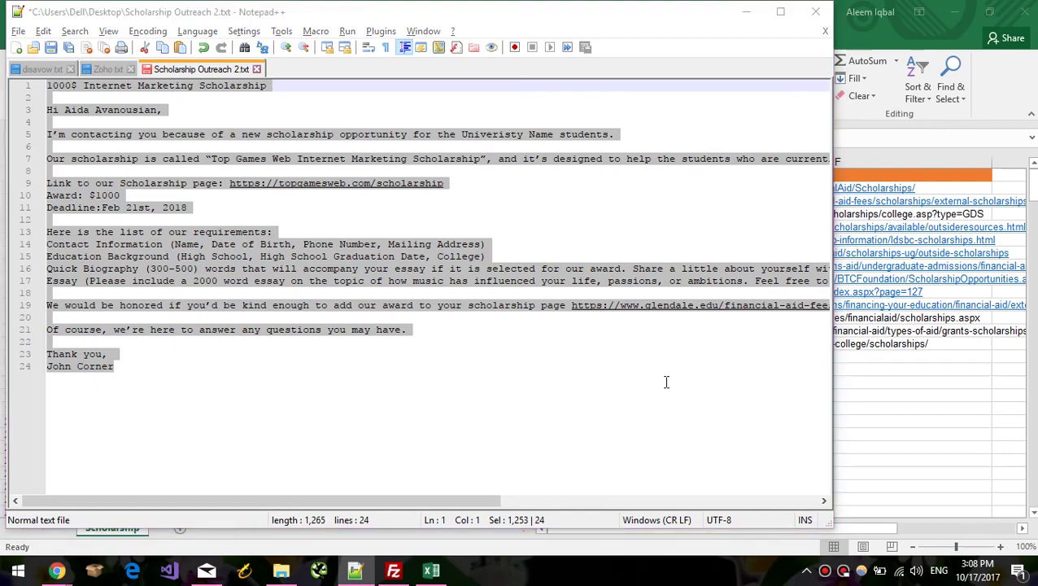
{"action": "key", "text": "alt+Tab"}
{"action": "key", "text": "alt+Tab"}
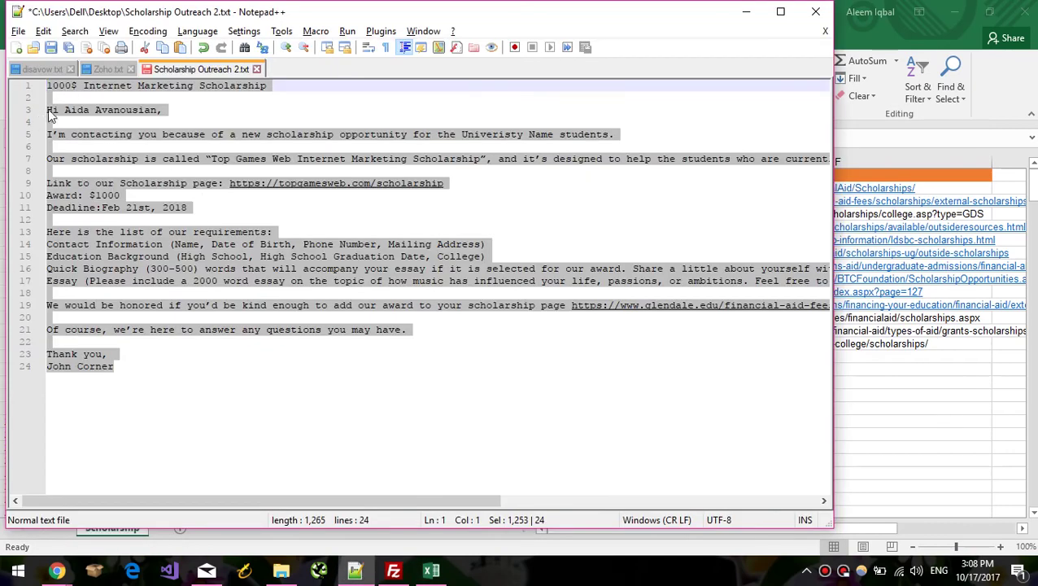
{"action": "left_click", "coordinate": [47, 112], "text": "shift"}
{"action": "key", "text": "alt+Tab"}
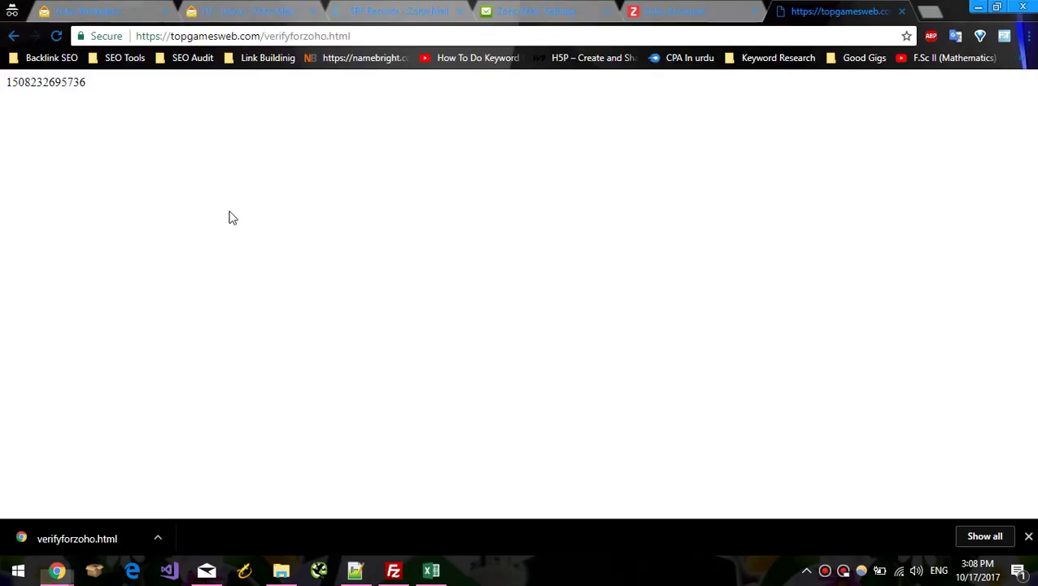
Step: Paste the Glendale scholarship letter into the Zoho draft body and leave it saved for the Inbox
{"action": "left_click", "coordinate": [277, 9]}
{"action": "key", "text": "ctrl+v"}
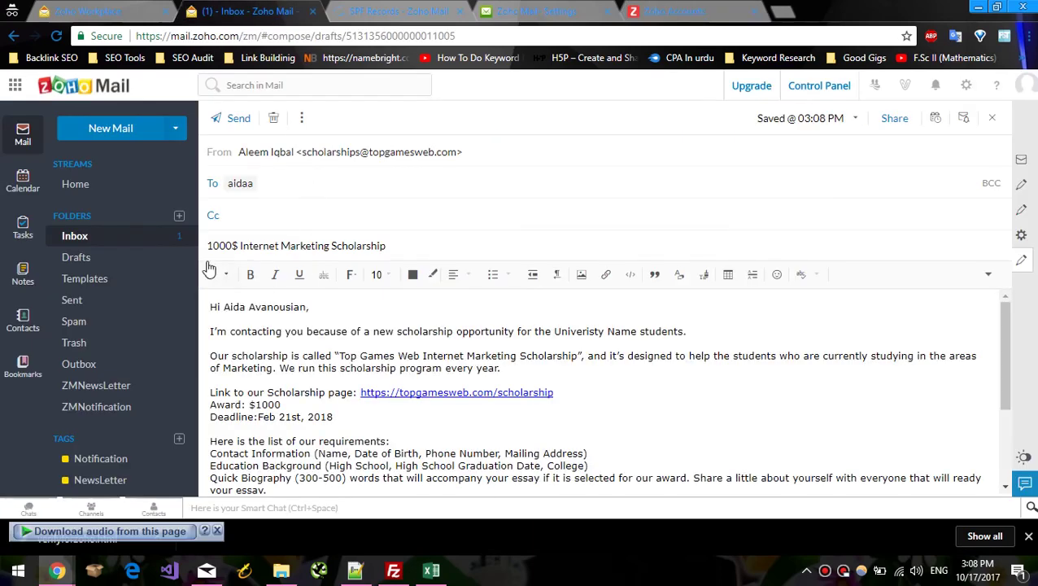
{"action": "scroll", "coordinate": [440, 323], "scroll_direction": "down", "scroll_amount": 1}
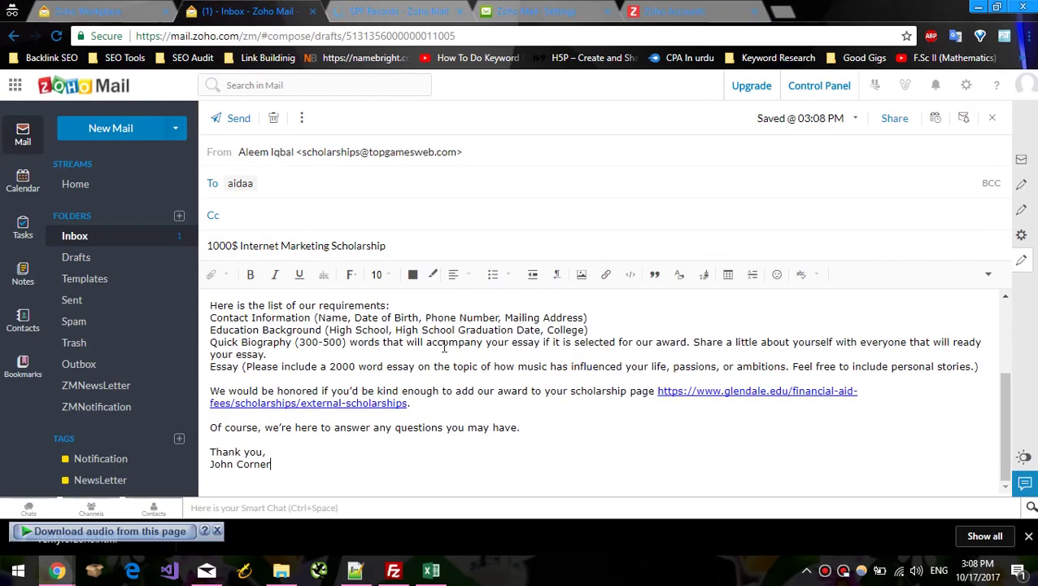
{"action": "scroll", "coordinate": [443, 341], "scroll_direction": "up", "scroll_amount": 4}
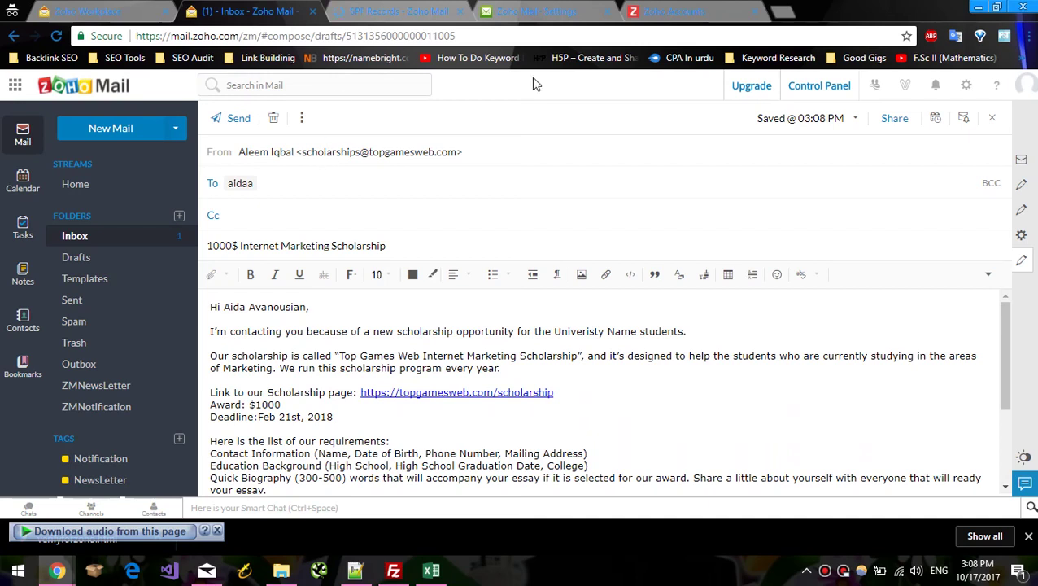
{"action": "left_click", "coordinate": [1021, 161]}
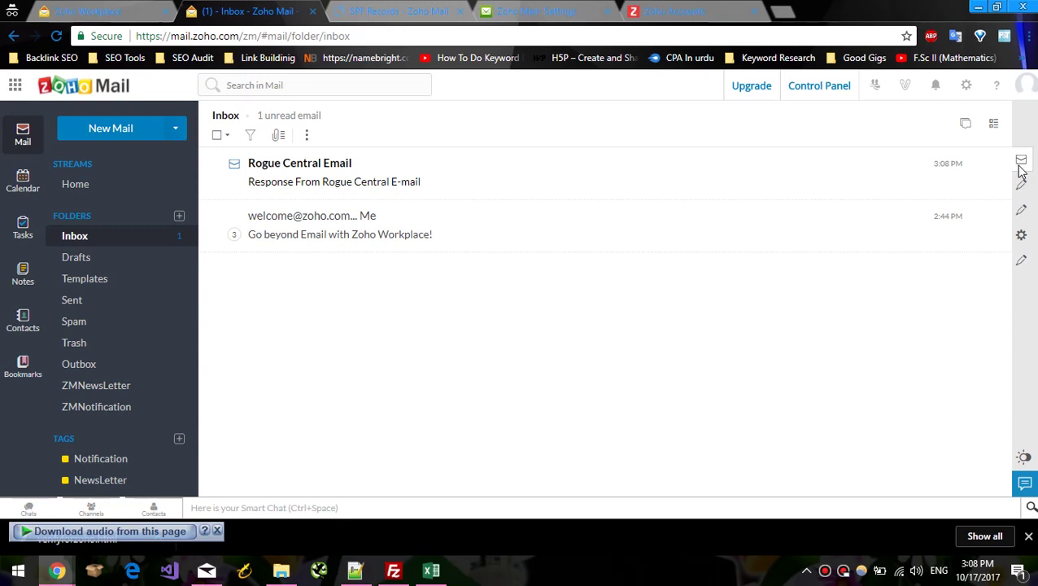
Step: Read Rogue Central's Fall Term 2017 deadline auto-reply, then go to the Sent folder
{"action": "left_click", "coordinate": [706, 181]}
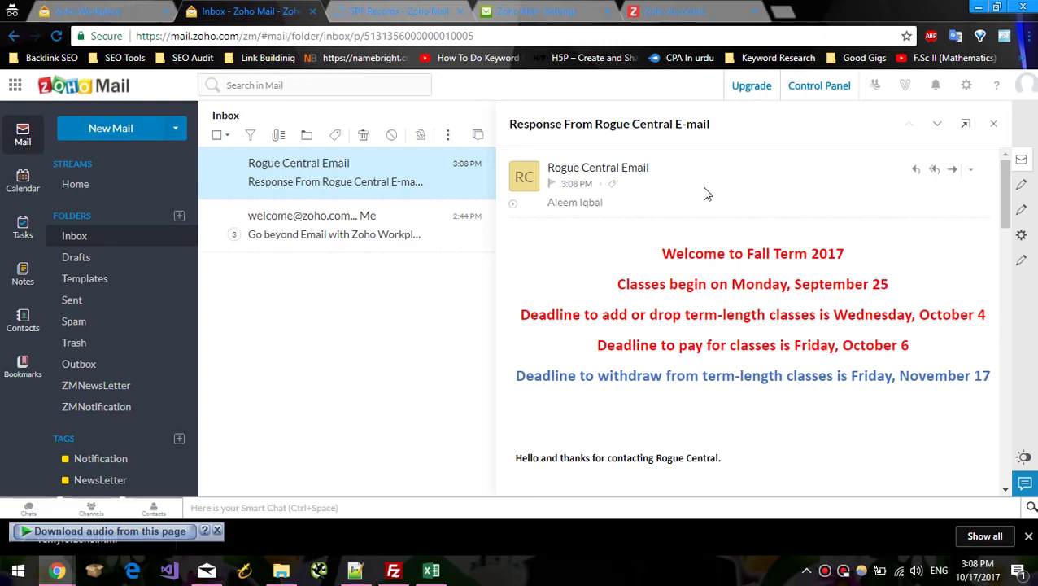
{"action": "scroll", "coordinate": [706, 194], "scroll_direction": "down", "scroll_amount": 6}
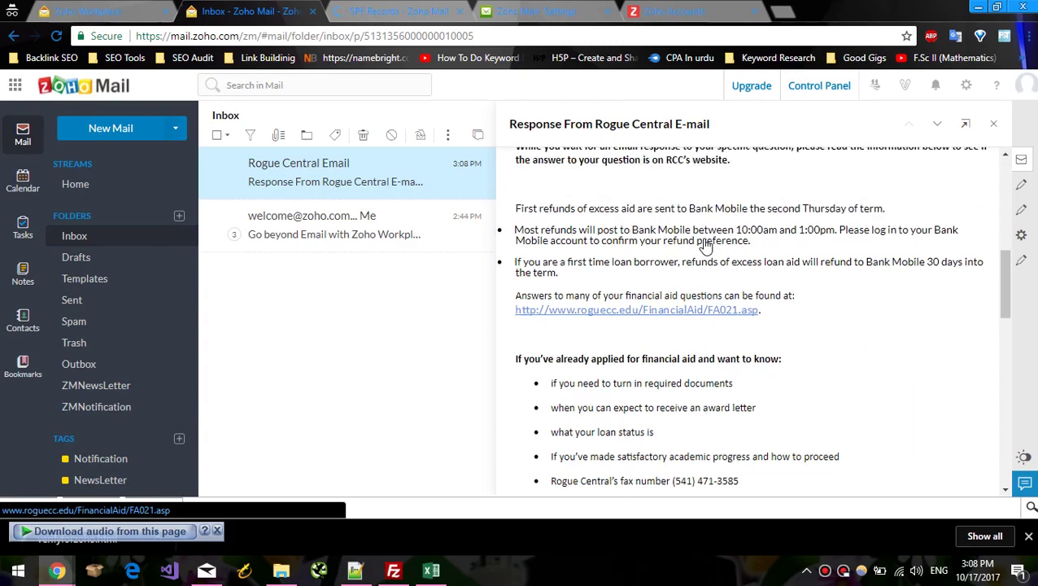
{"action": "scroll", "coordinate": [706, 245], "scroll_direction": "up", "scroll_amount": 8}
{"action": "scroll", "coordinate": [706, 244], "scroll_direction": "down", "scroll_amount": 15}
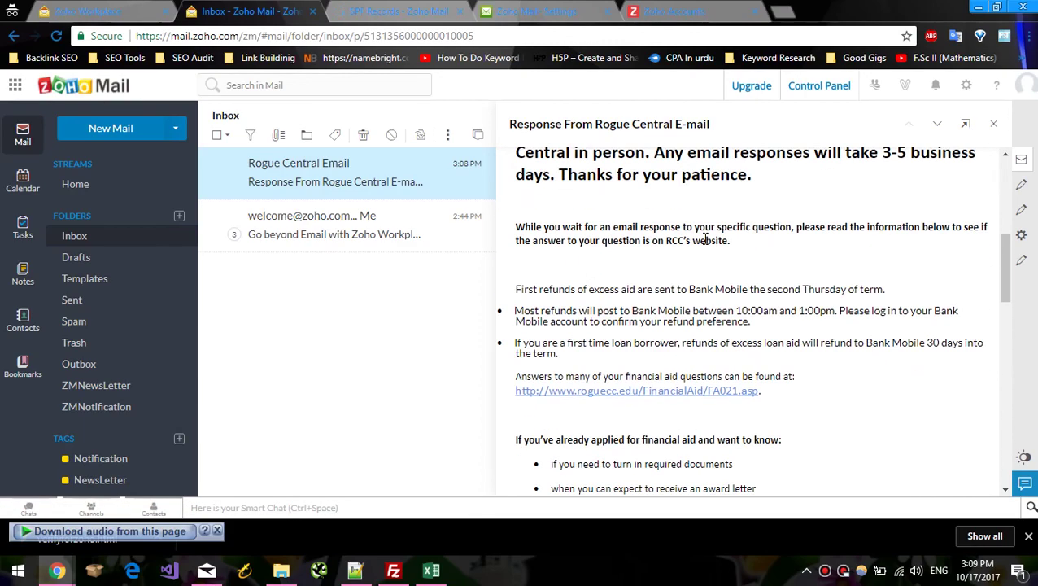
{"action": "scroll", "coordinate": [706, 244], "scroll_direction": "up", "scroll_amount": 5}
{"action": "scroll", "coordinate": [706, 244], "scroll_direction": "up", "scroll_amount": 6}
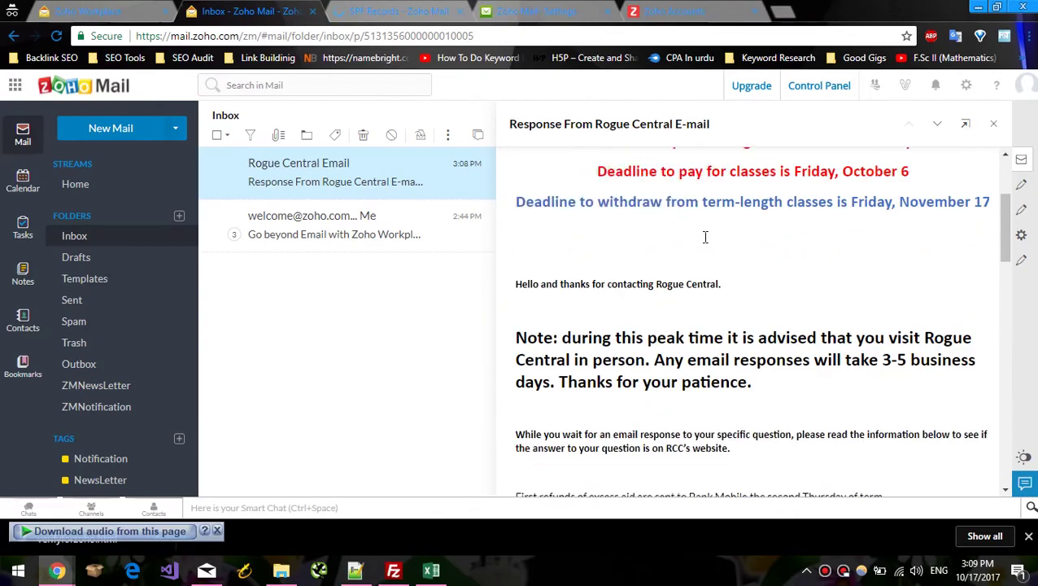
{"action": "left_click", "coordinate": [149, 301]}
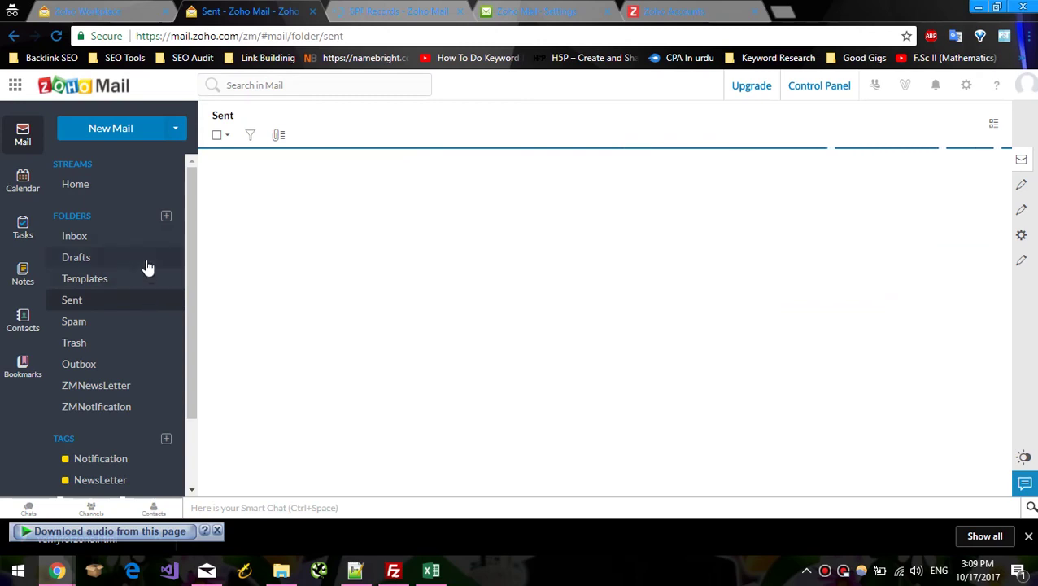
Step: Open the saved scholarship draft from Drafts and clear its incomplete recipient
{"action": "left_click", "coordinate": [126, 267]}
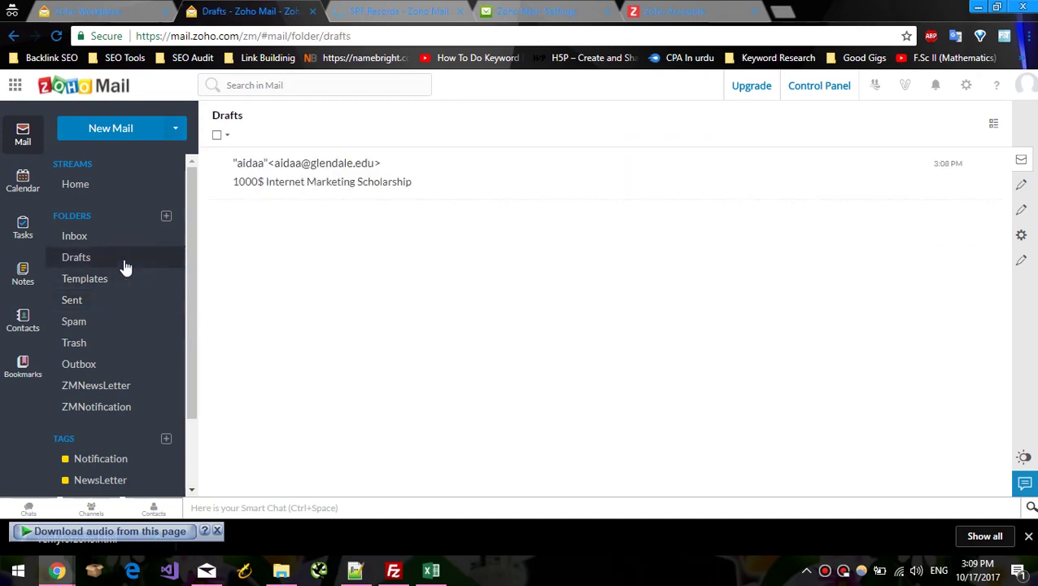
{"action": "left_click", "coordinate": [415, 186]}
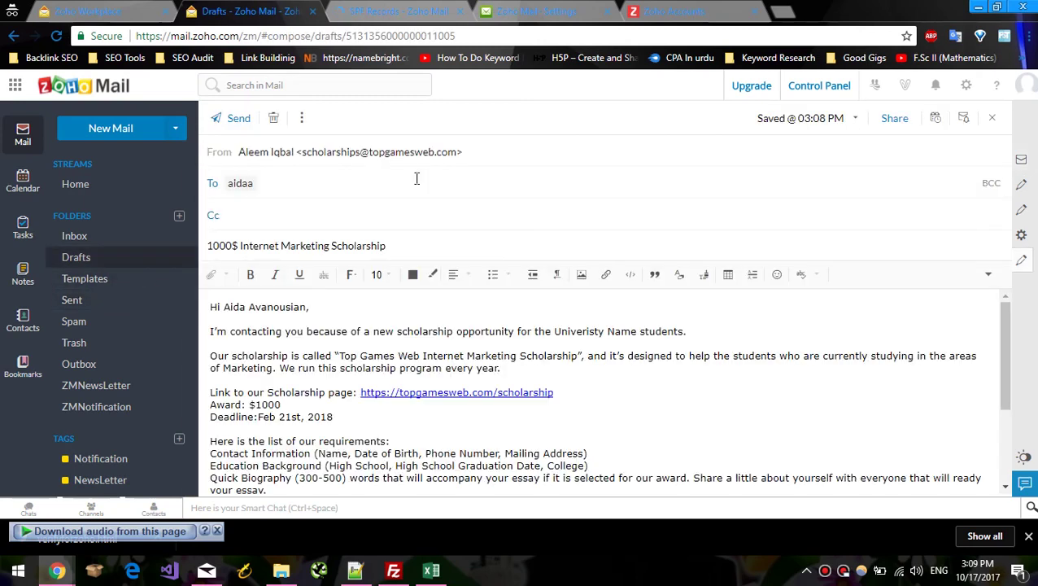
{"action": "scroll", "coordinate": [379, 326], "scroll_direction": "down", "scroll_amount": 3}
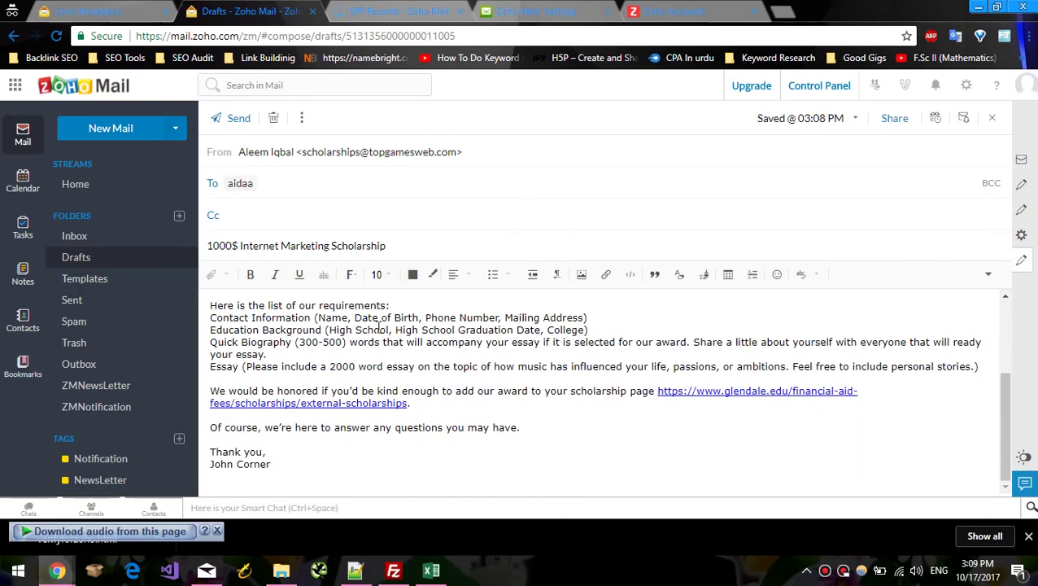
{"action": "scroll", "coordinate": [379, 326], "scroll_direction": "up", "scroll_amount": 3}
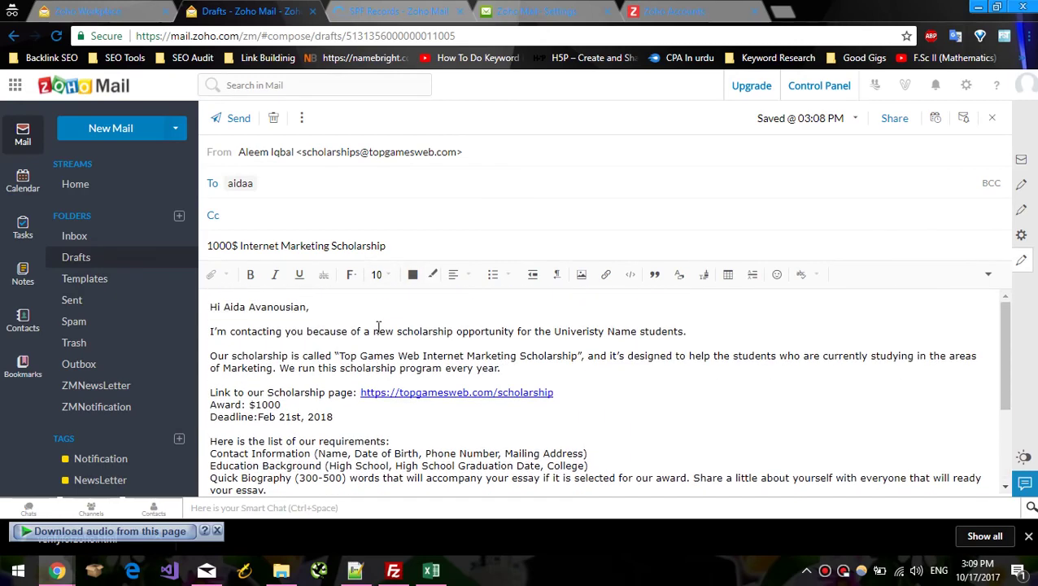
{"action": "left_click", "coordinate": [309, 183]}
{"action": "key", "text": "ctrl+a"}
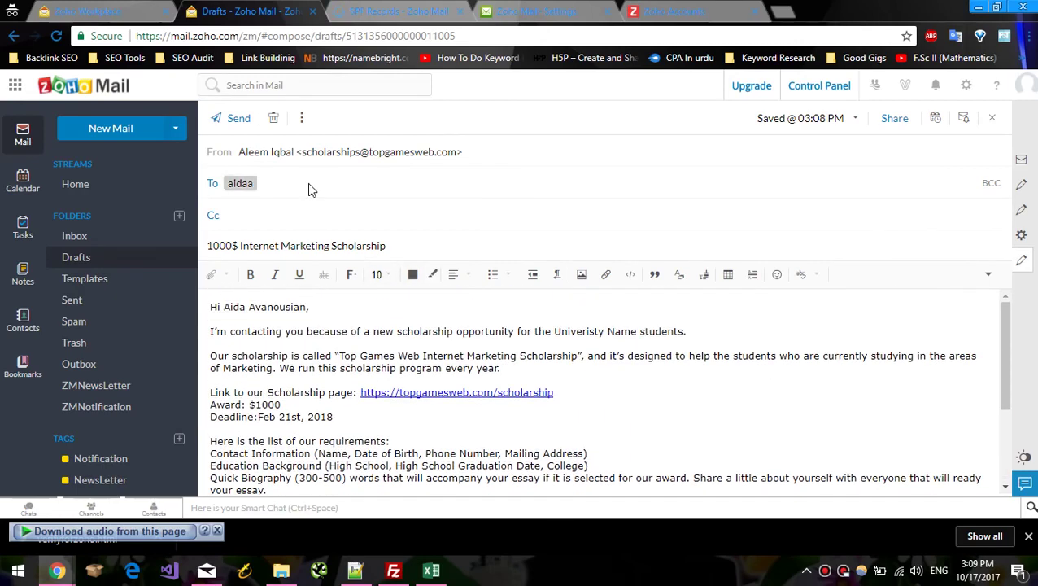
{"action": "key", "text": "BackSpace"}
Step: Address the draft to the Glendale contact's email from cell E3 and send it
{"action": "key", "text": "alt+Tab"}
{"action": "key", "text": "alt+Tab"}
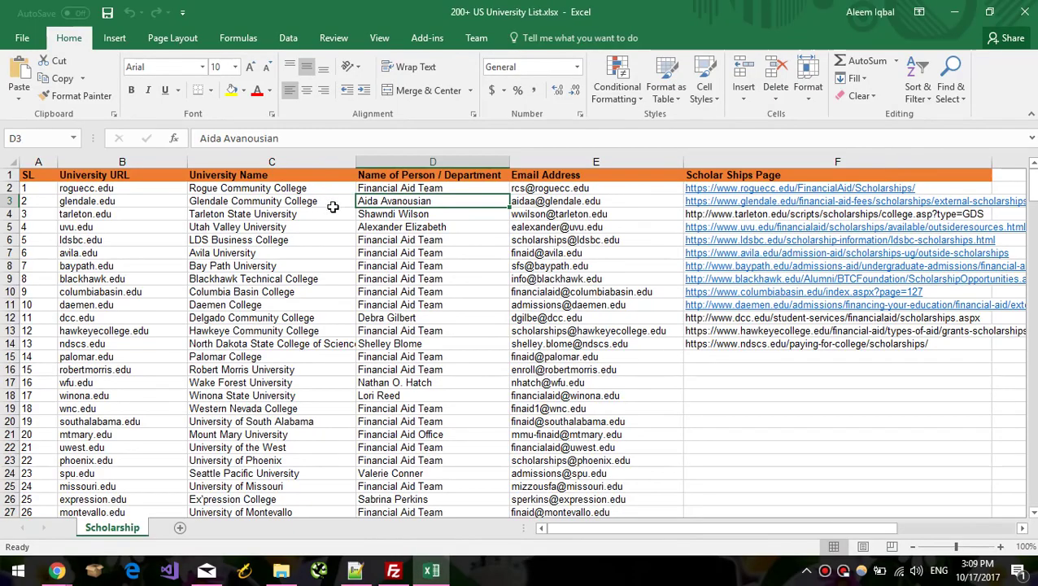
{"action": "left_click", "coordinate": [534, 198]}
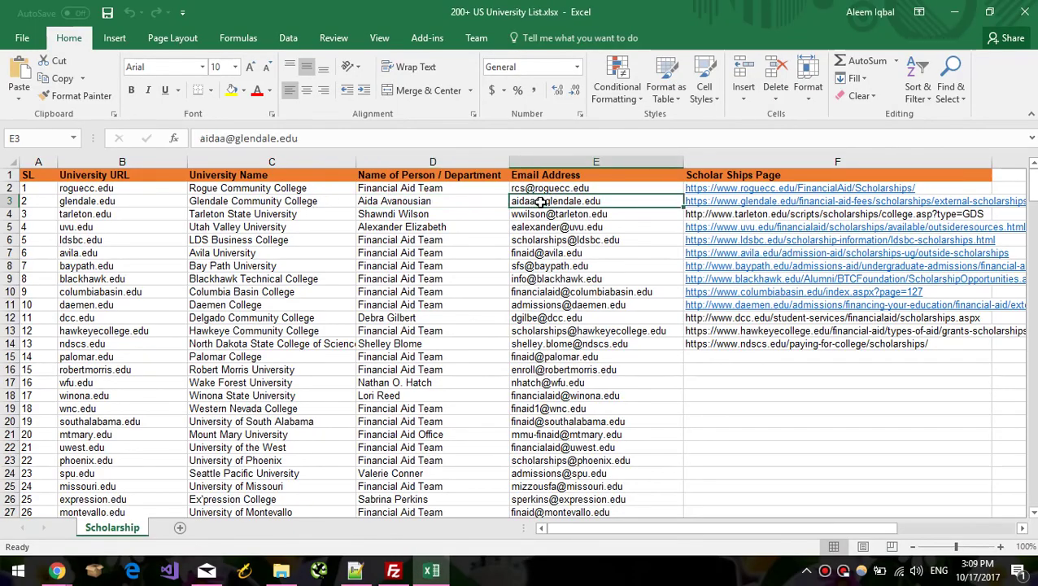
{"action": "key", "text": "ctrl+c"}
{"action": "key", "text": "alt+Tab"}
{"action": "key", "text": "ctrl+v"}
{"action": "left_click", "coordinate": [380, 217]}
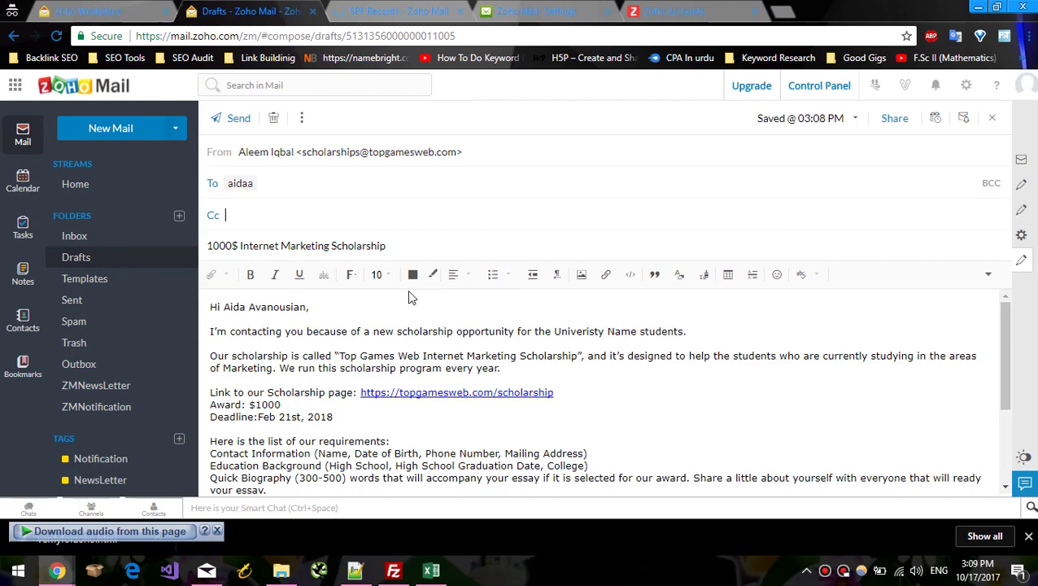
{"action": "scroll", "coordinate": [380, 345], "scroll_direction": "down", "scroll_amount": 3}
{"action": "scroll", "coordinate": [381, 346], "scroll_direction": "up", "scroll_amount": 3}
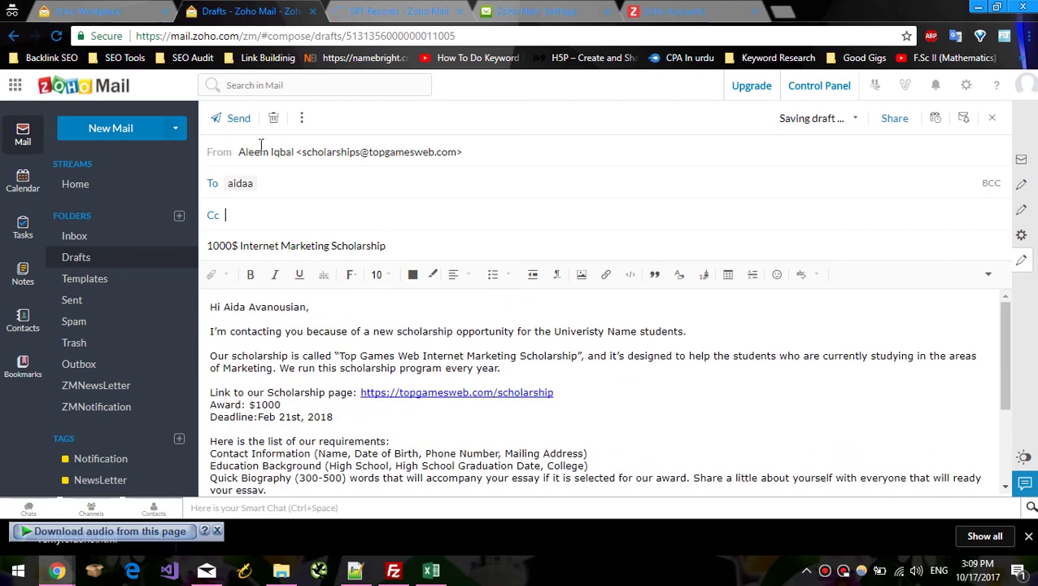
{"action": "left_click", "coordinate": [232, 120]}
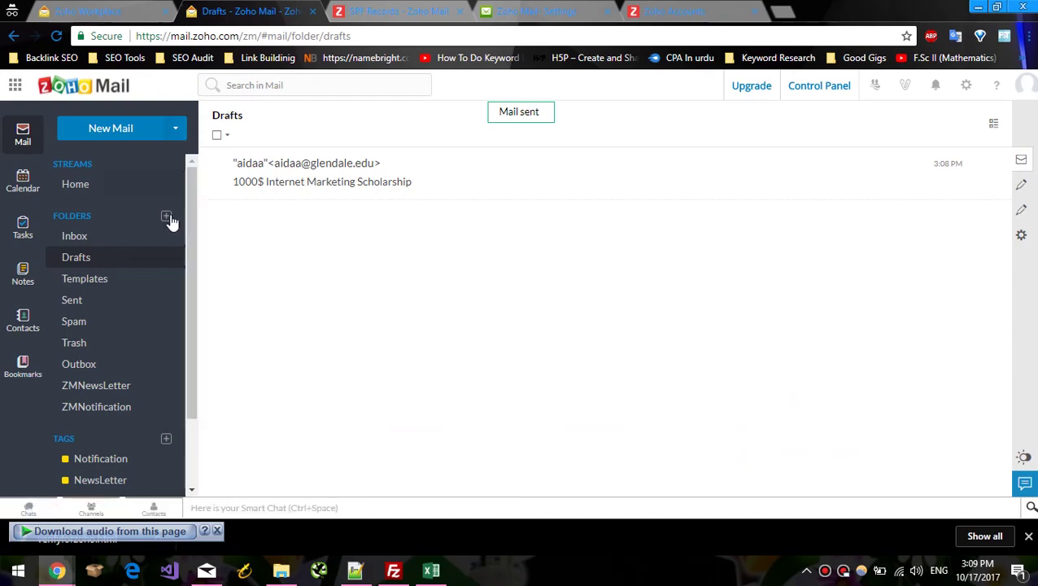
Step: Read the Rogue Central reply in the Inbox, then open a new tab and return to the spreadsheet
{"action": "left_click", "coordinate": [137, 242]}
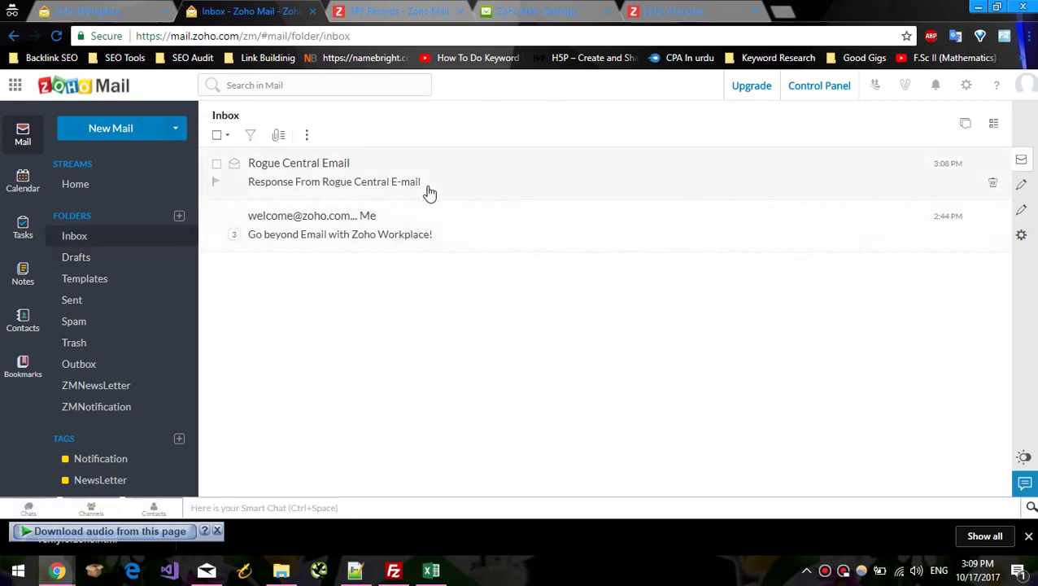
{"action": "left_click", "coordinate": [428, 193]}
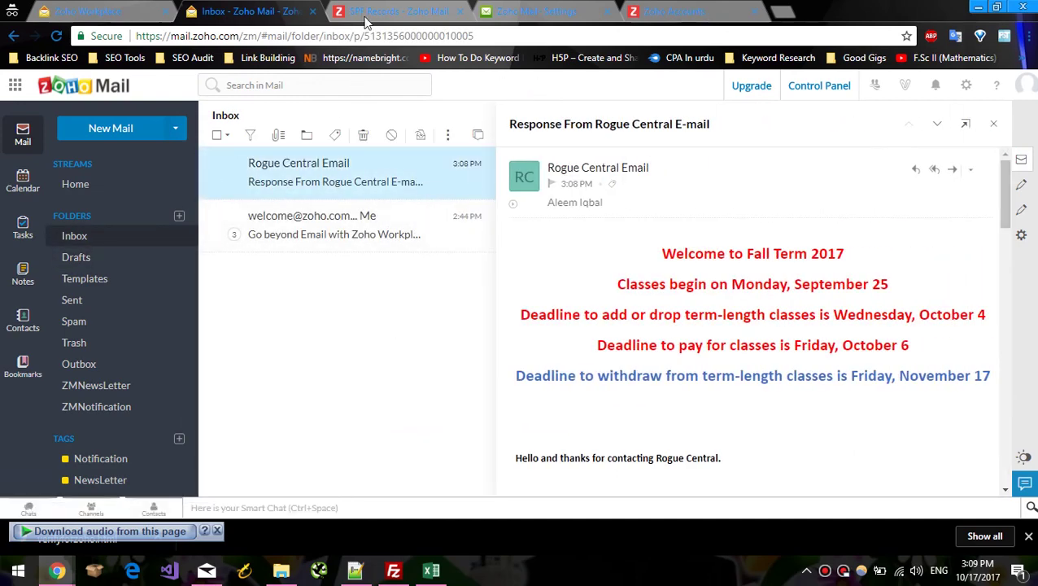
{"action": "key", "text": "ctrl+t"}
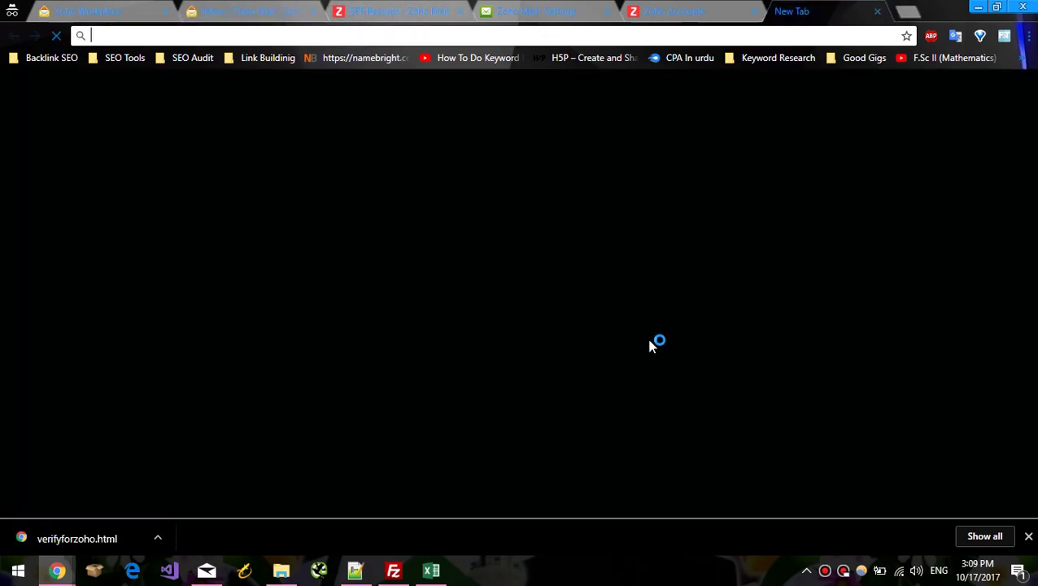
{"action": "key", "text": "alt+Tab"}
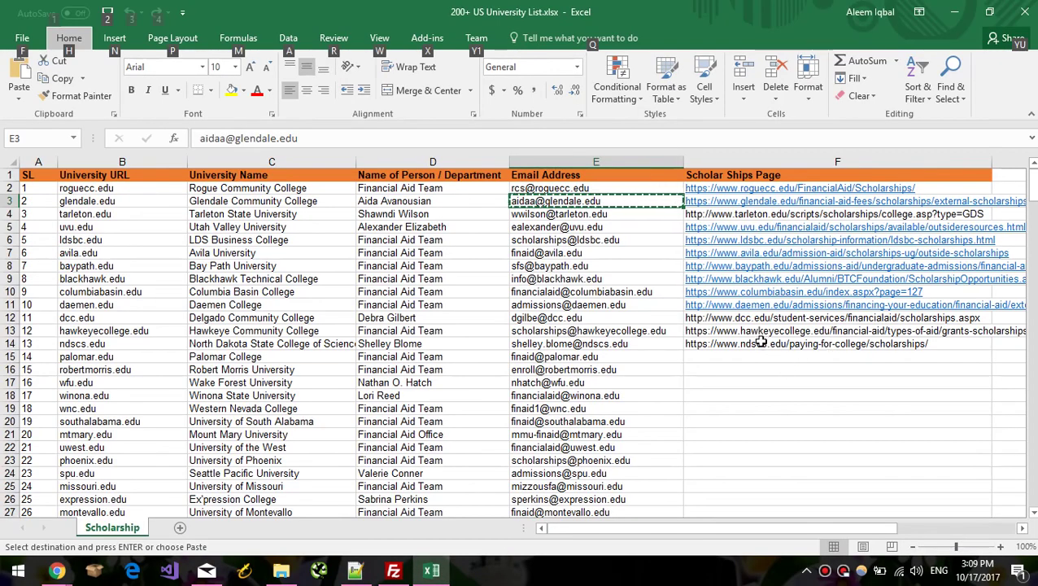
Step: Copy palomar.edu from cell B15 and search Google for 'site:palomar.edu scholarships'
{"action": "left_click", "coordinate": [761, 343]}
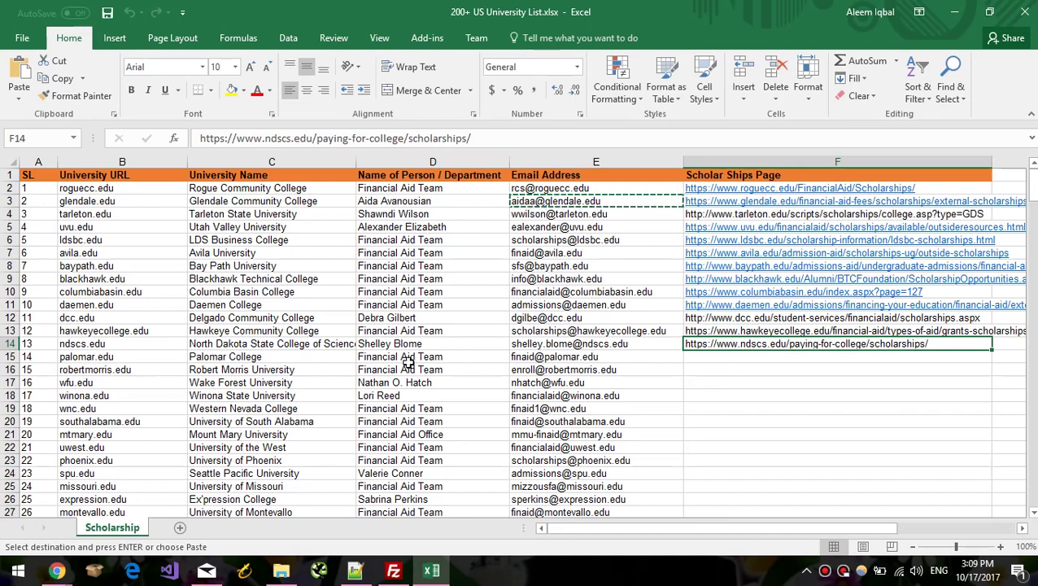
{"action": "left_click", "coordinate": [121, 358]}
{"action": "key", "text": "ctrl+c"}
{"action": "key", "text": "alt+Tab"}
{"action": "type", "text": "site:"}
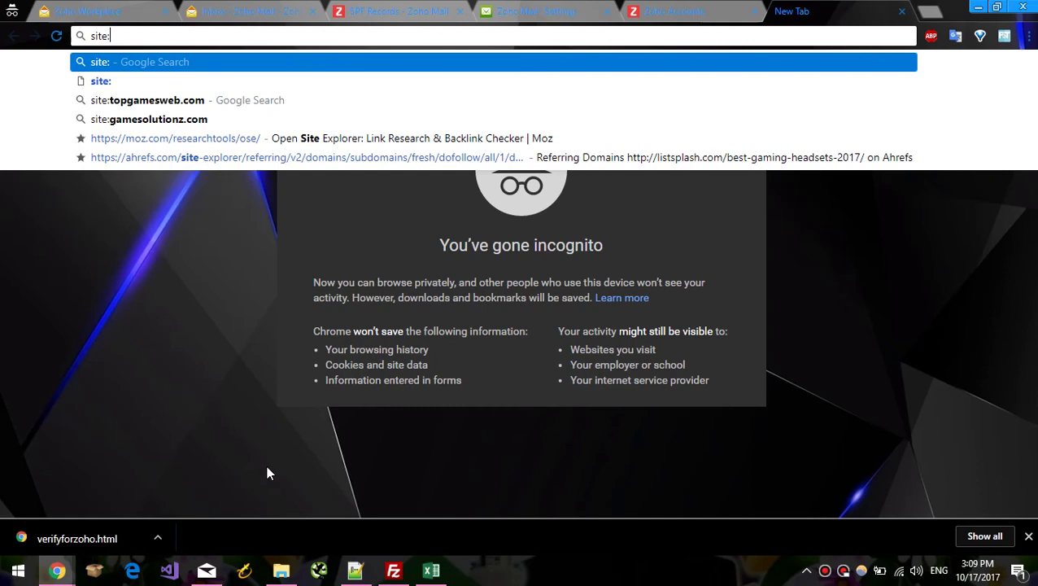
{"action": "key", "text": "ctrl+v"}
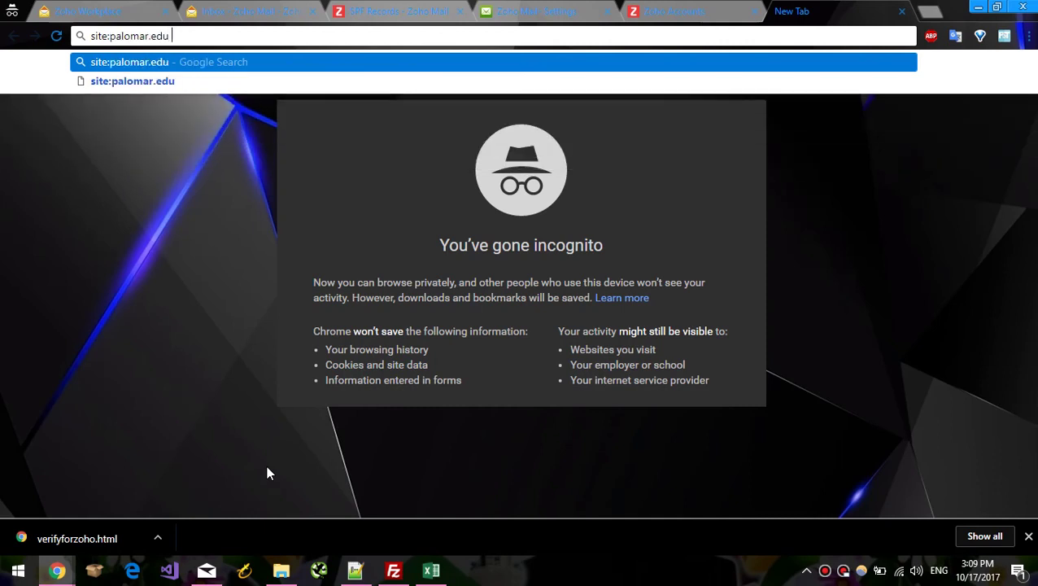
{"action": "type", "text": "scholars"}
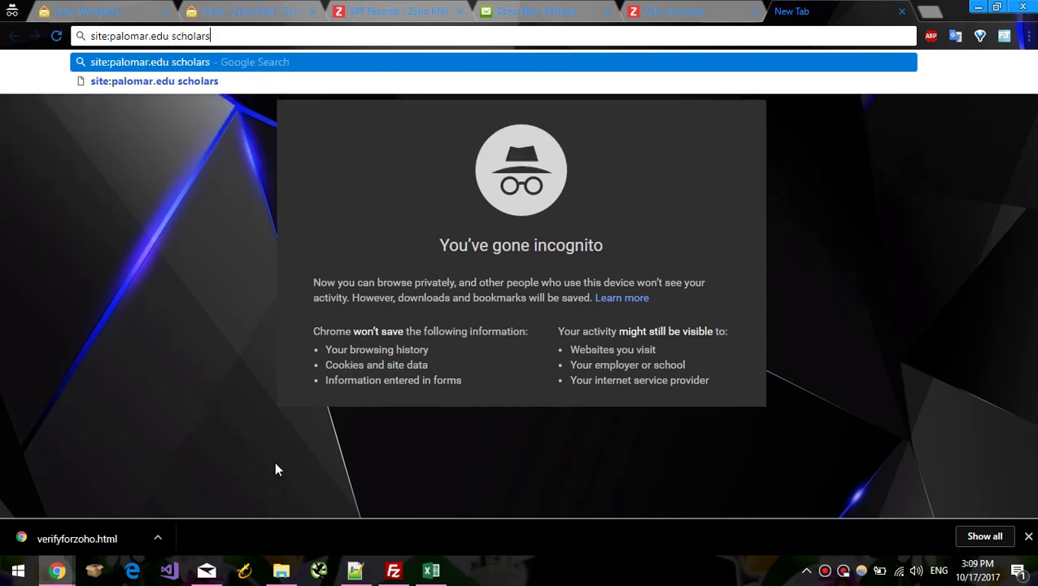
{"action": "type", "text": "hips"}
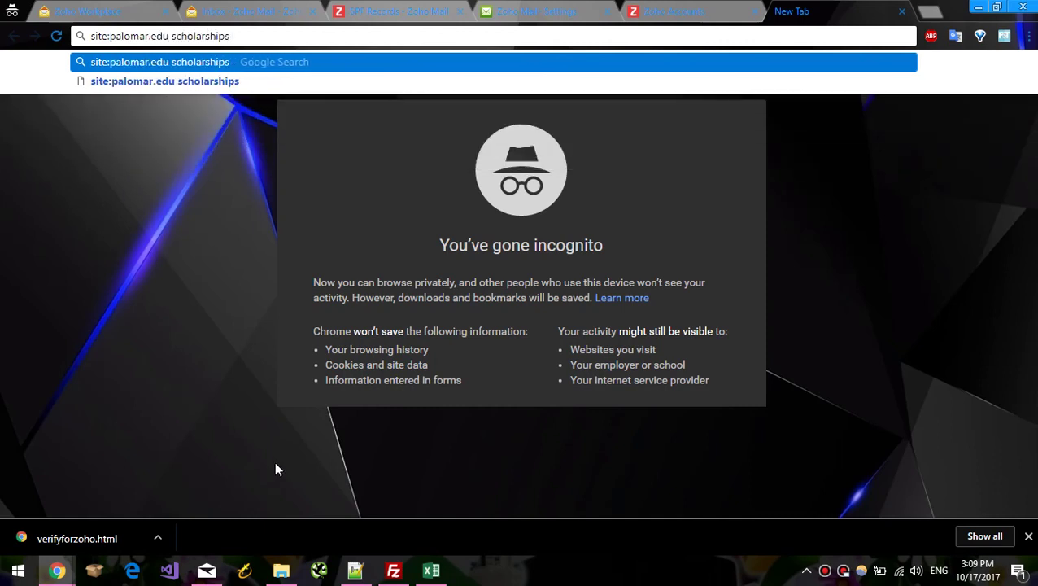
{"action": "key", "text": "Return"}
{"action": "key", "text": "alt+Tab"}
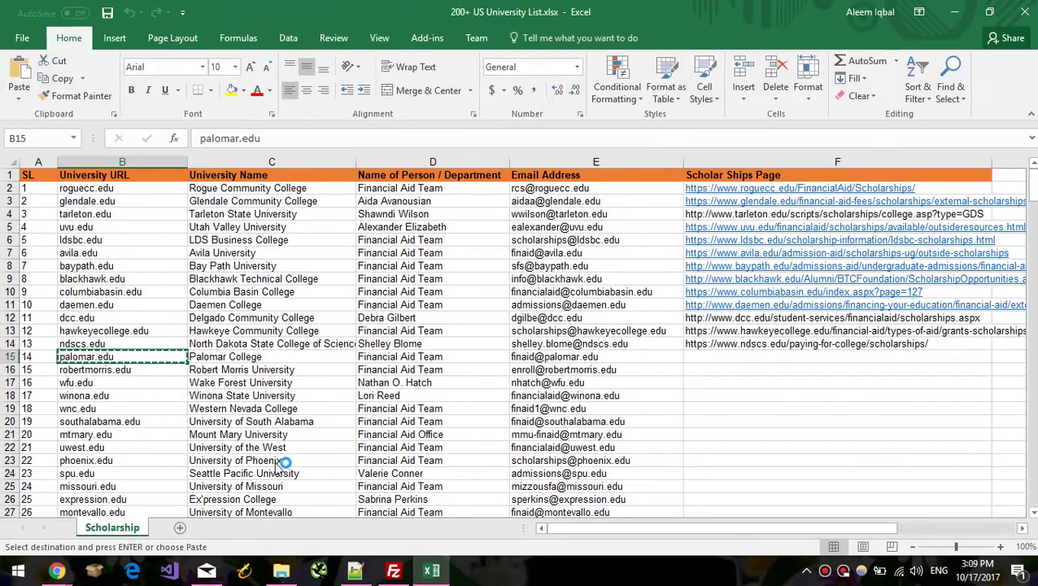
Step: Open the first Palomar Google result in a new tab and switch to it
{"action": "key", "text": "alt+Tab"}
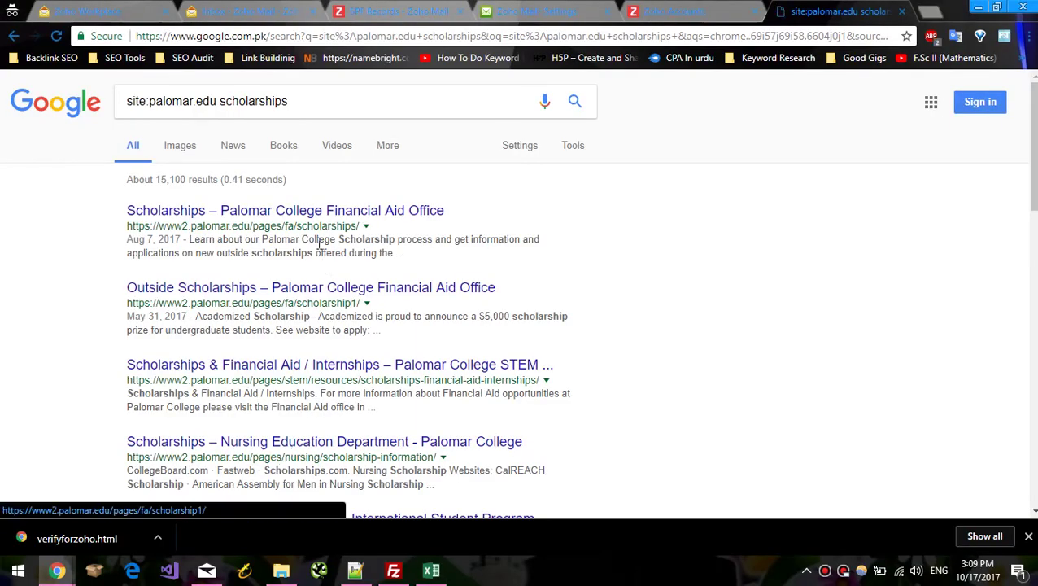
{"action": "middle_click", "coordinate": [301, 210]}
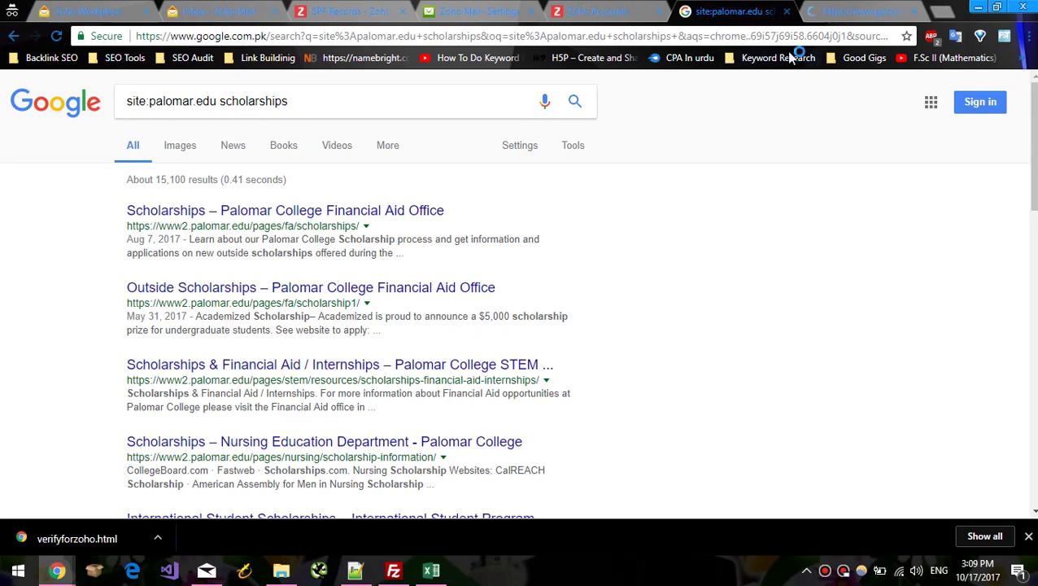
{"action": "left_click", "coordinate": [846, 10]}
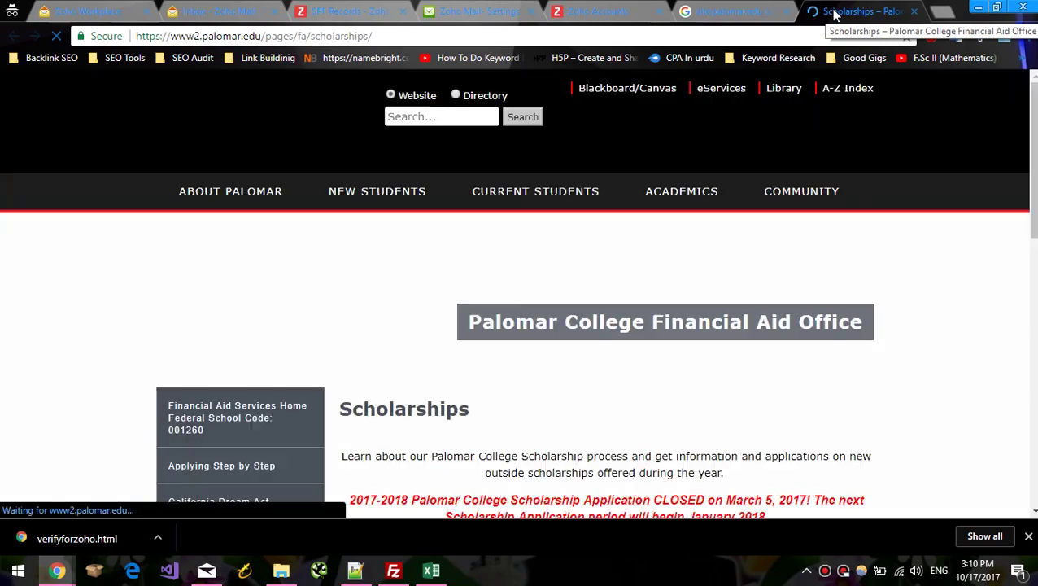
Step: Browse the Palomar Outside Scholarships listings up and down the page
{"action": "scroll", "coordinate": [699, 155], "scroll_direction": "down", "scroll_amount": 7}
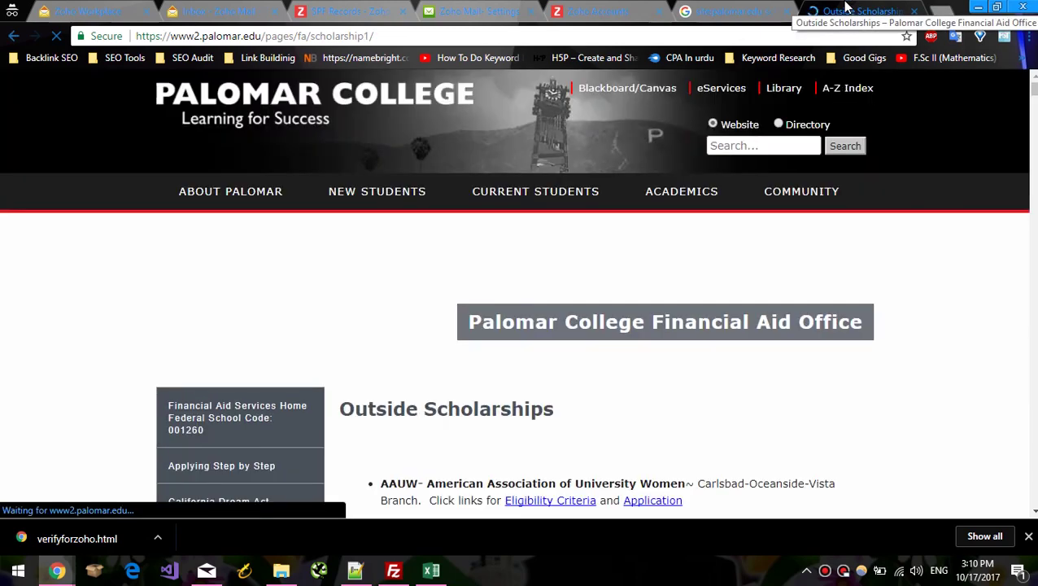
{"action": "scroll", "coordinate": [831, 195], "scroll_direction": "down", "scroll_amount": 12}
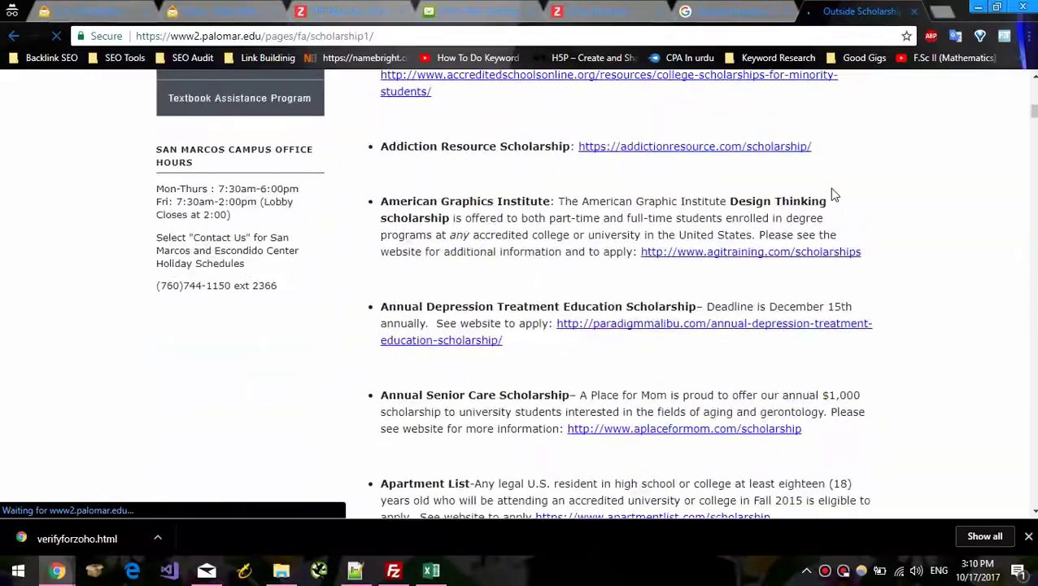
{"action": "scroll", "coordinate": [832, 195], "scroll_direction": "down", "scroll_amount": 18}
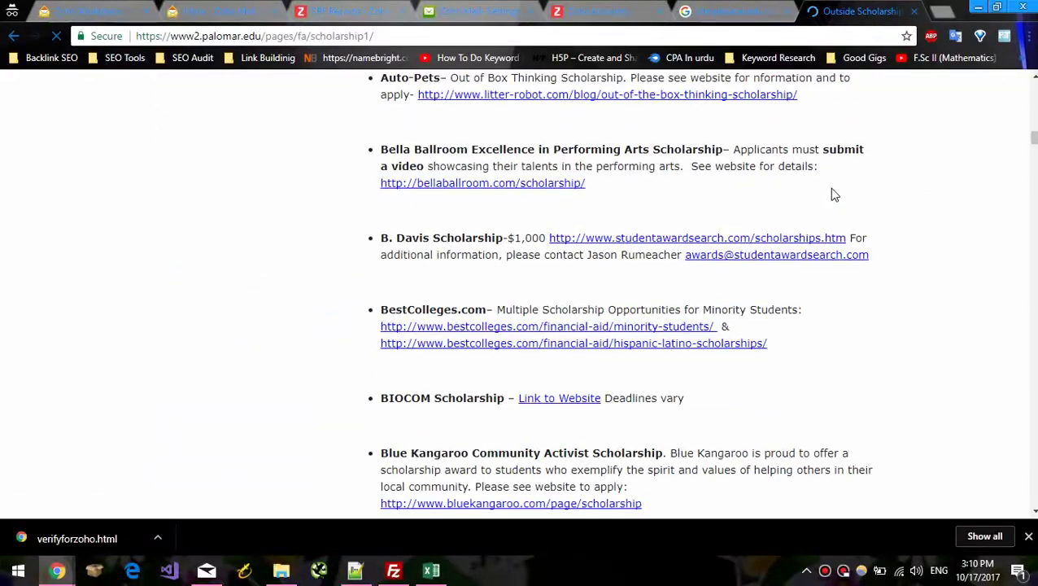
{"action": "scroll", "coordinate": [832, 194], "scroll_direction": "down", "scroll_amount": 20}
{"action": "scroll", "coordinate": [831, 194], "scroll_direction": "up", "scroll_amount": 9}
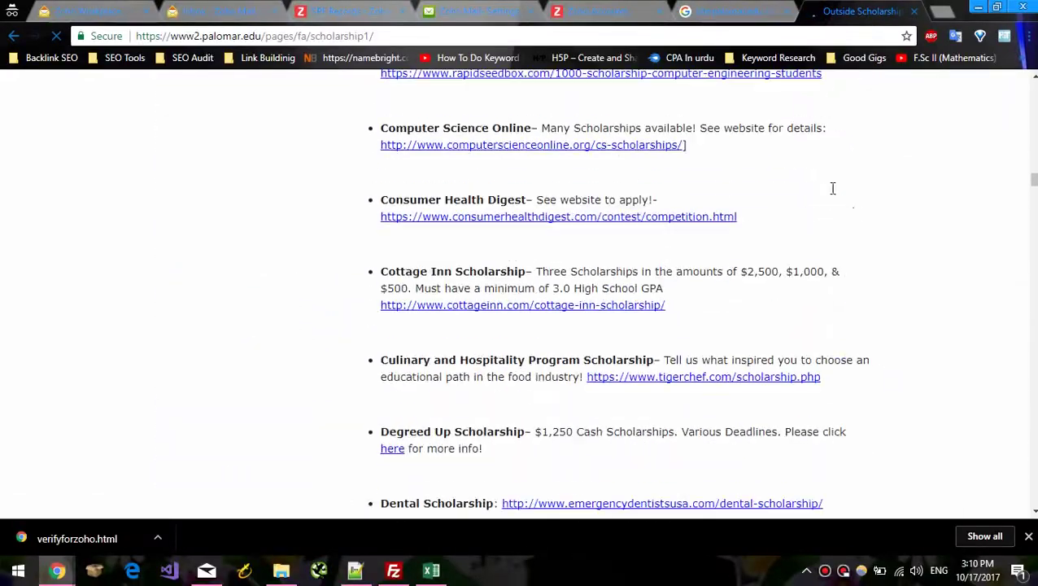
{"action": "scroll", "coordinate": [831, 194], "scroll_direction": "up", "scroll_amount": 10}
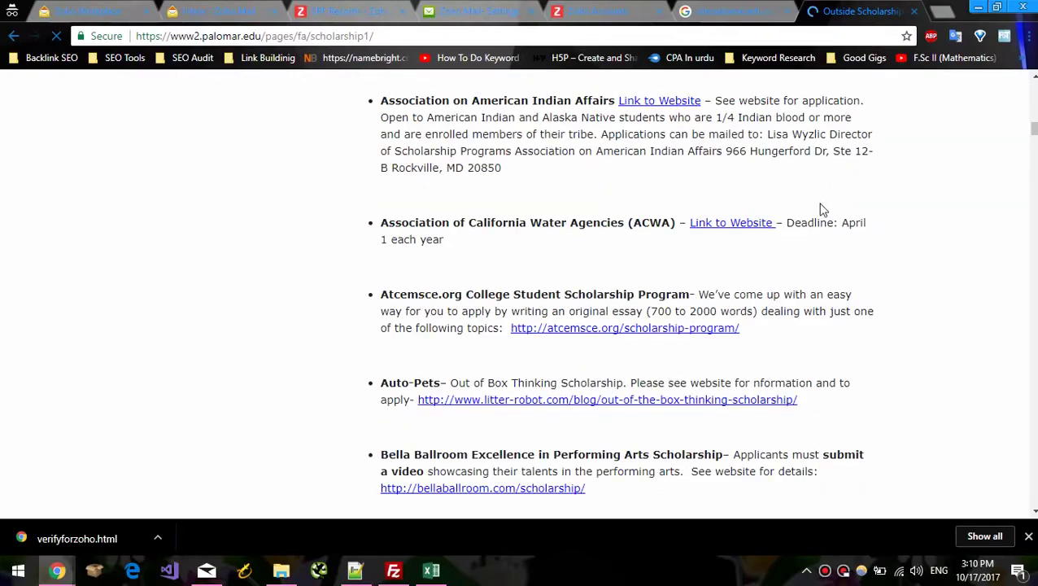
{"action": "scroll", "coordinate": [822, 210], "scroll_direction": "up", "scroll_amount": 6}
{"action": "scroll", "coordinate": [820, 209], "scroll_direction": "up", "scroll_amount": 12}
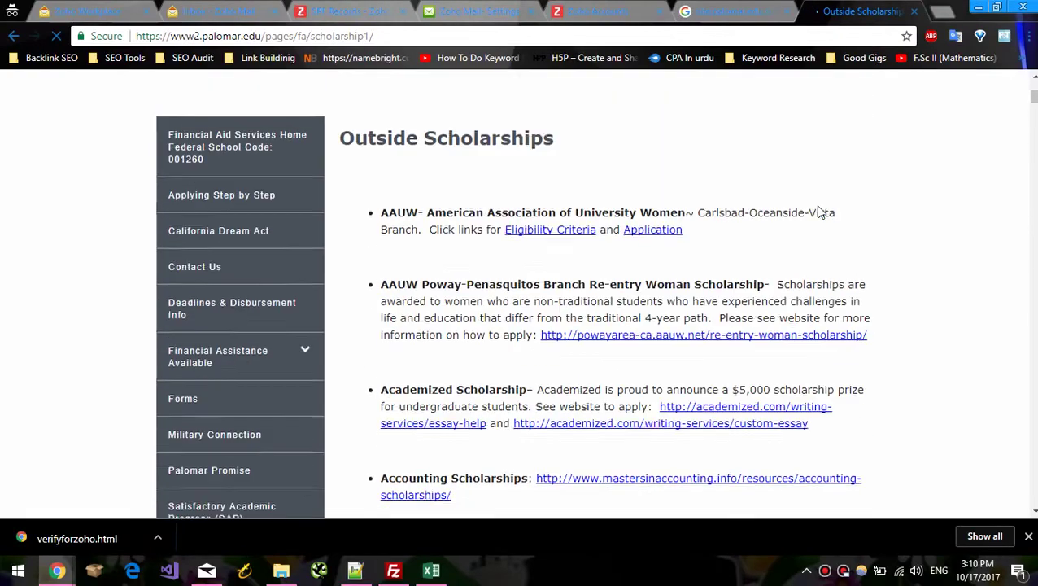
{"action": "scroll", "coordinate": [820, 210], "scroll_direction": "down", "scroll_amount": 2}
{"action": "scroll", "coordinate": [811, 271], "scroll_direction": "down", "scroll_amount": 3}
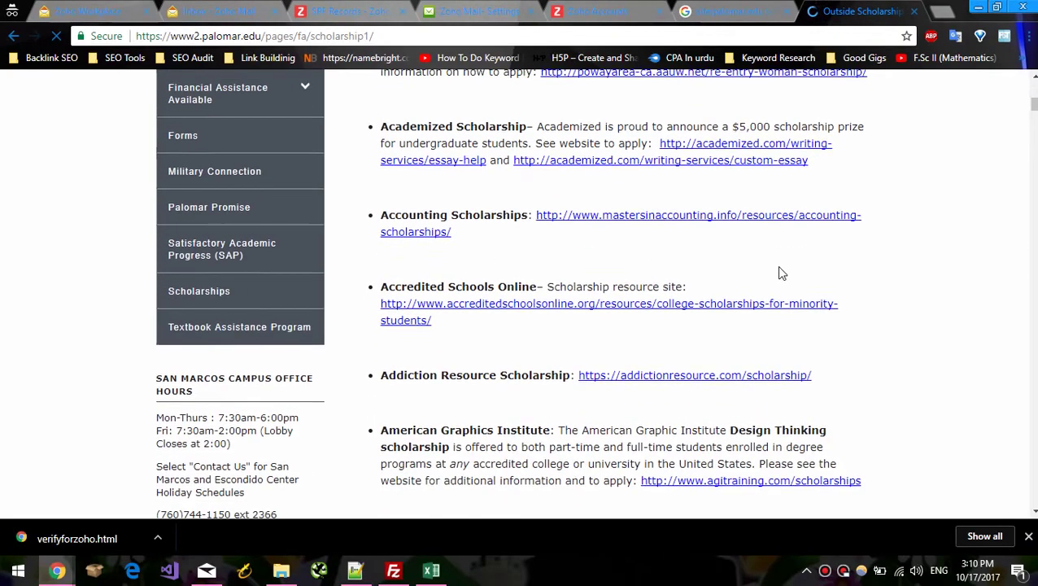
{"action": "scroll", "coordinate": [746, 236], "scroll_direction": "down", "scroll_amount": 20}
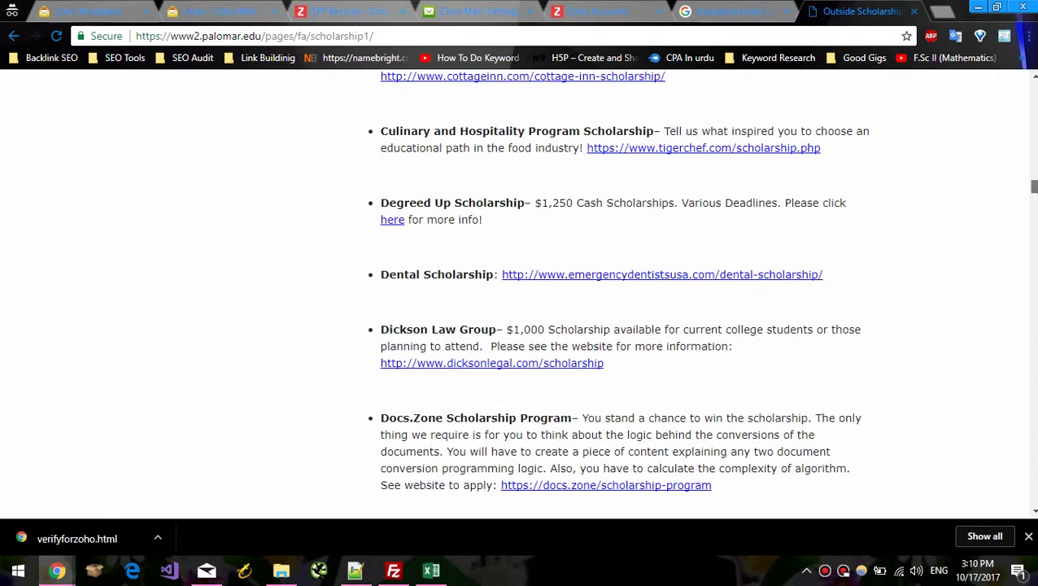
{"action": "scroll", "coordinate": [618, 293], "scroll_direction": "down", "scroll_amount": 20}
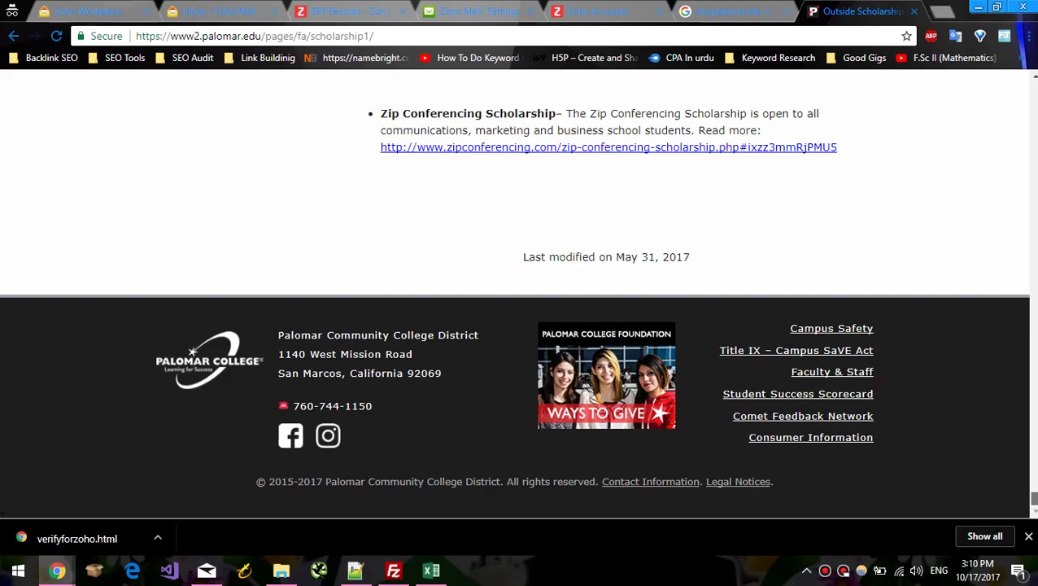
{"action": "left_click_drag", "start_coordinate": [1033, 498], "coordinate": [1027, 96]}
Step: Paste the Palomar Outside Scholarships page address into cell F15
{"action": "left_click", "coordinate": [537, 33]}
{"action": "key", "text": "ctrl+c"}
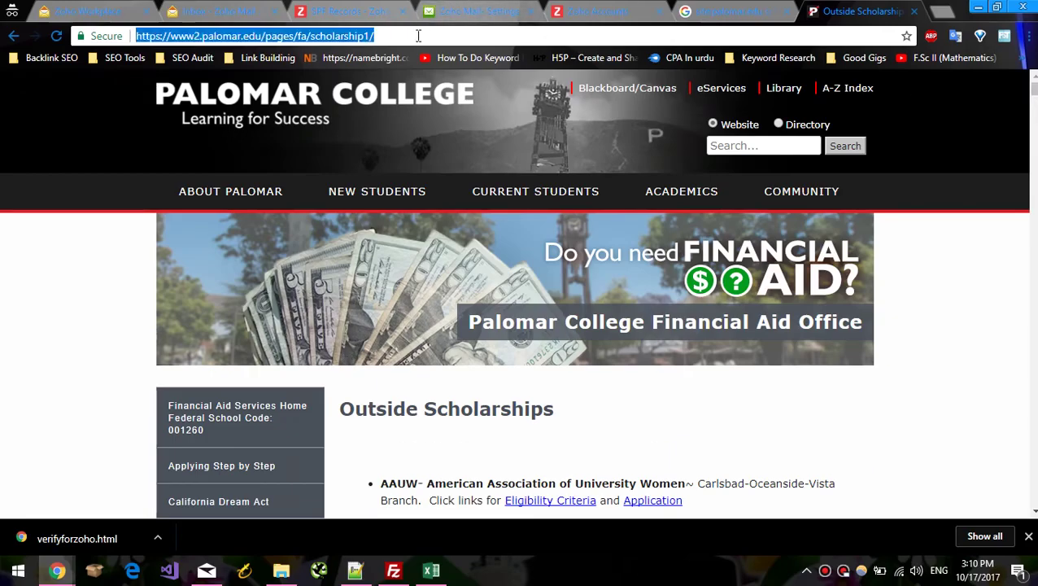
{"action": "key", "text": "alt+Tab"}
{"action": "left_click", "coordinate": [810, 356]}
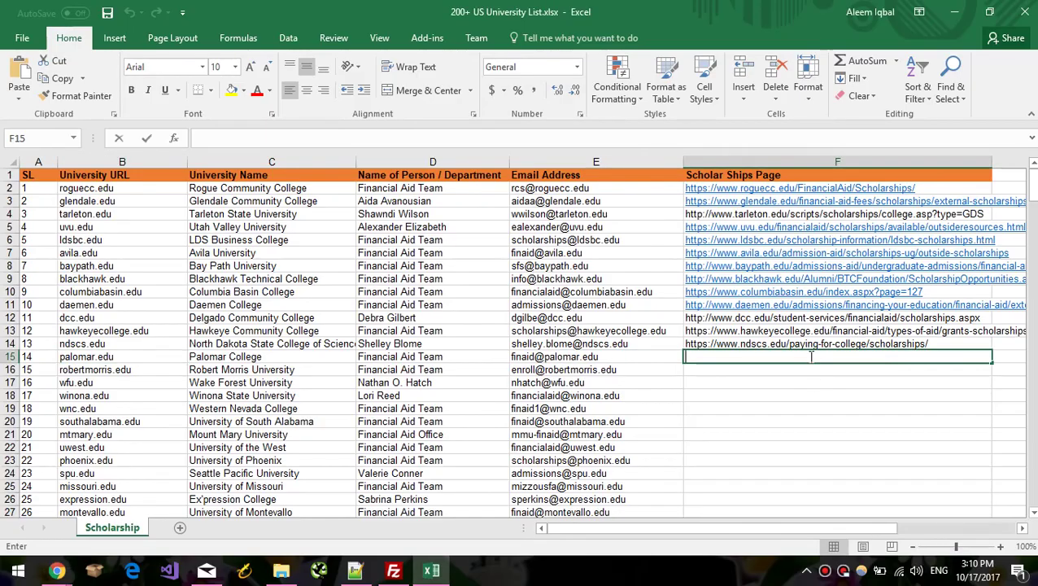
{"action": "key", "text": "ctrl+v"}
{"action": "key", "text": "Return"}
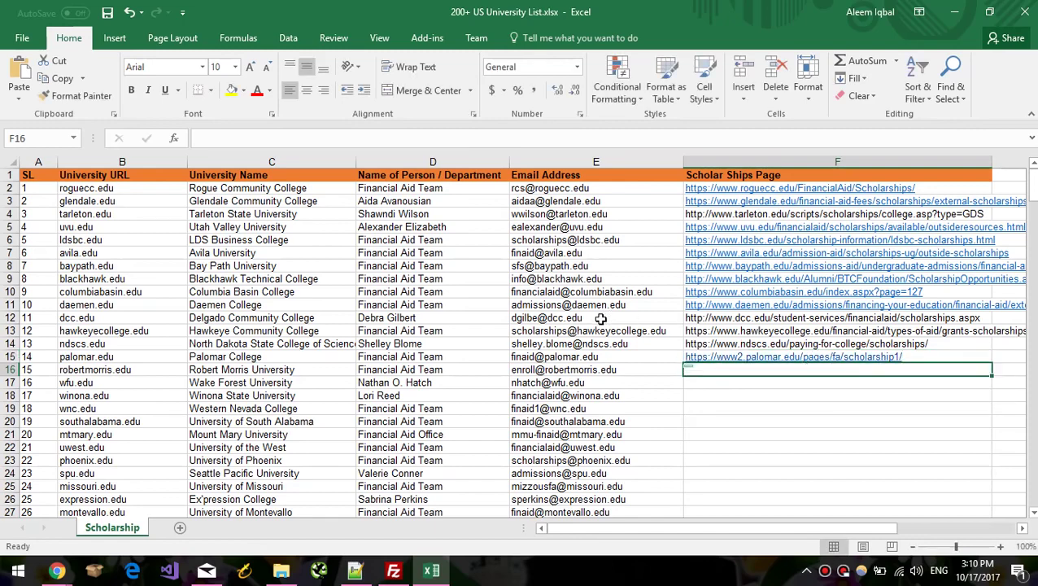
{"action": "left_click", "coordinate": [602, 356]}
Step: Recopy the Palomar page address and move down column F to F16, the next empty row
{"action": "key", "text": "alt+Tab"}
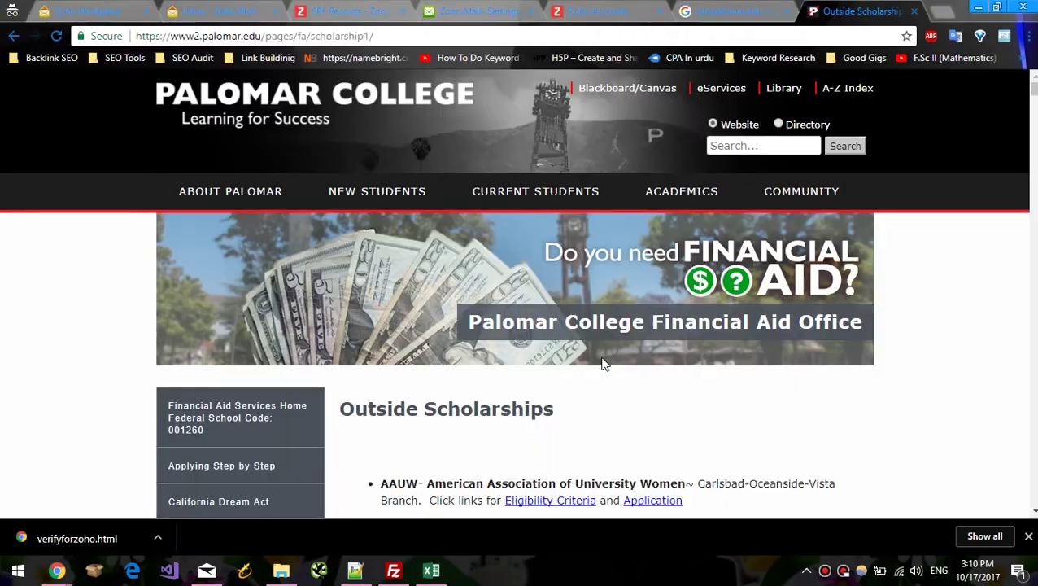
{"action": "key", "text": "ctrl+l"}
{"action": "key", "text": "alt+Tab"}
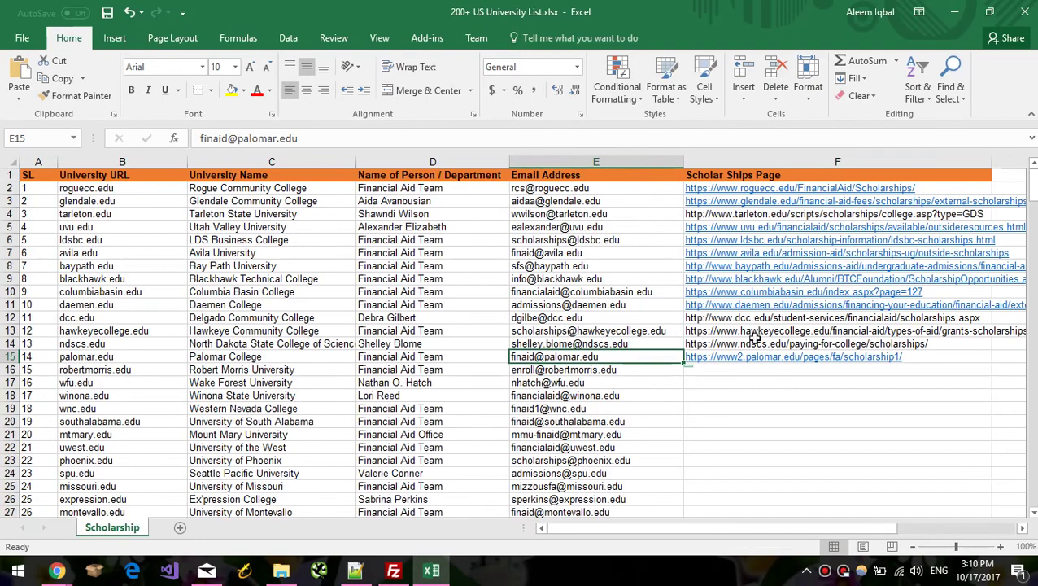
{"action": "left_click", "coordinate": [909, 356]}
{"action": "left_click", "coordinate": [865, 373]}
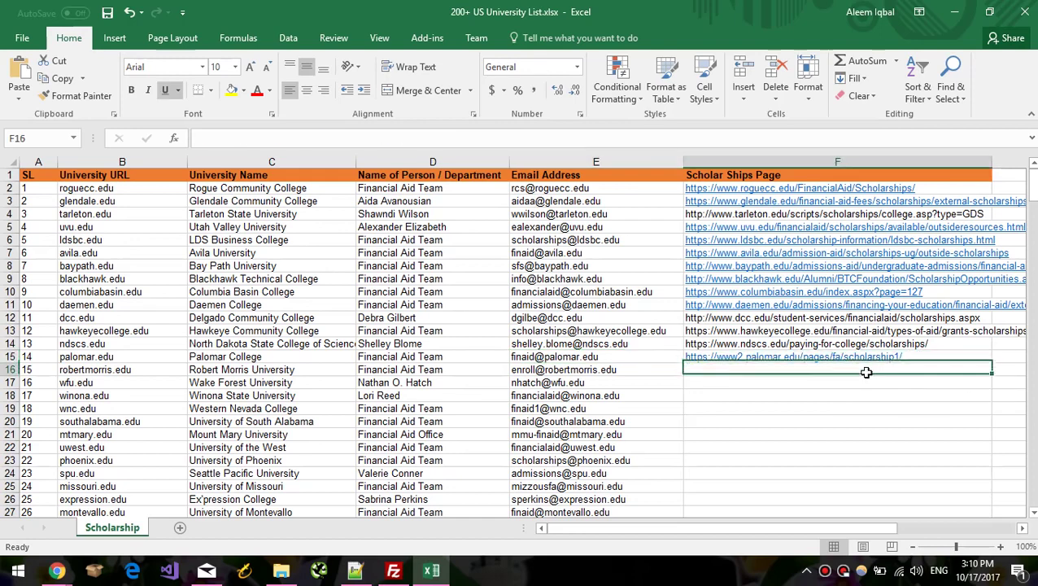
{"action": "left_click", "coordinate": [857, 405]}
{"action": "left_click", "coordinate": [836, 369]}
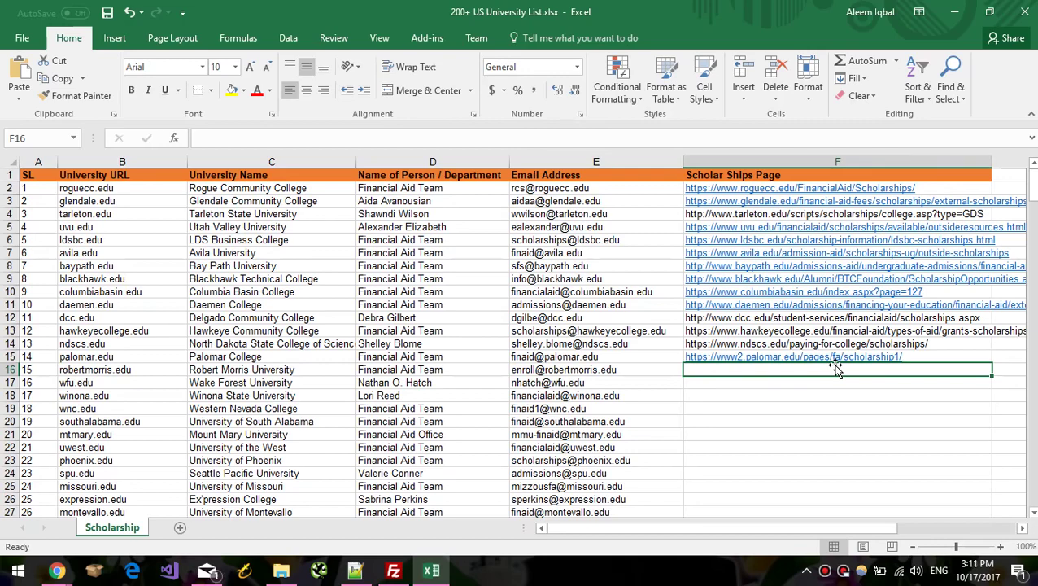
{"action": "key", "text": "alt+Tab"}
Step: Open a private browser window and type gamesolutionz.com
{"action": "key", "text": "ctrl+shift+n"}
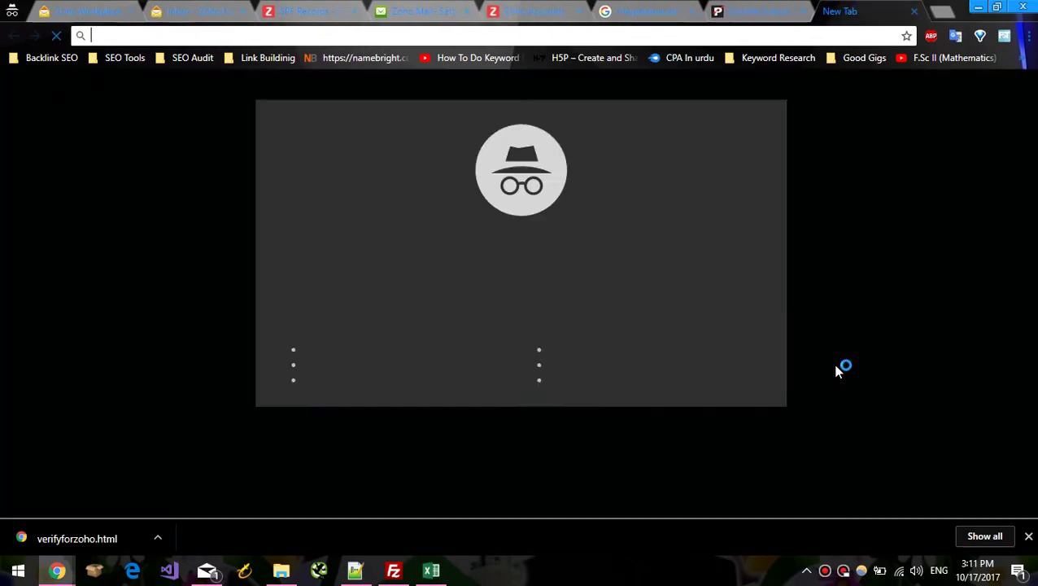
{"action": "type", "text": "gamesolutionz.com"}
{"action": "key", "text": "alt+Tab"}
{"action": "key", "text": "alt+Tab"}
{"action": "key", "text": "alt+Tab"}
{"action": "key", "text": "alt+Tab"}
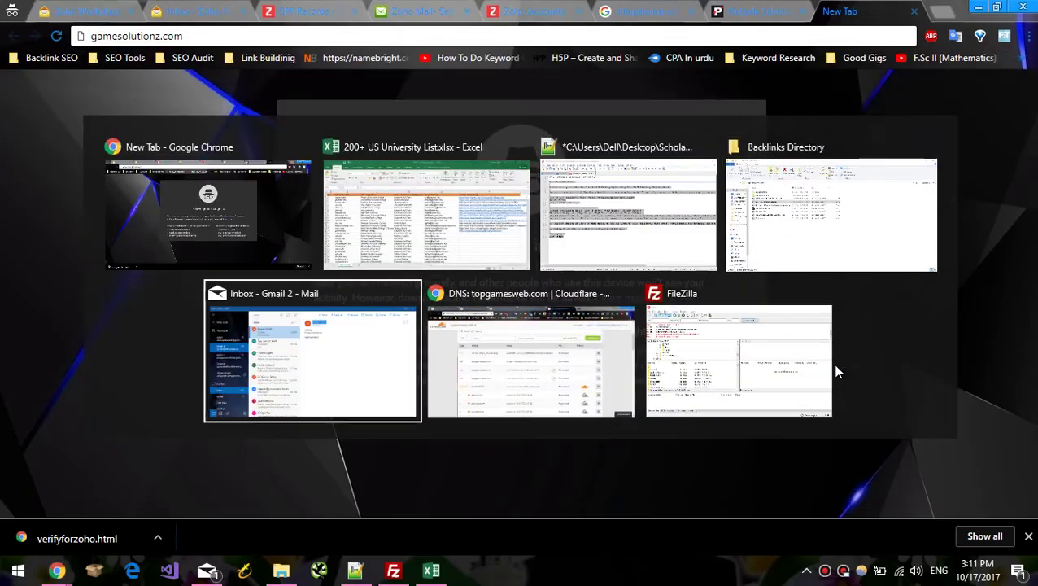
{"action": "key", "text": "alt+Tab"}
Step: Open the SEO Masters Academy Facebook group from facebook.com suggestions and scroll its feed
{"action": "key", "text": "ctrl+t"}
{"action": "type", "text": "facebook.com"}
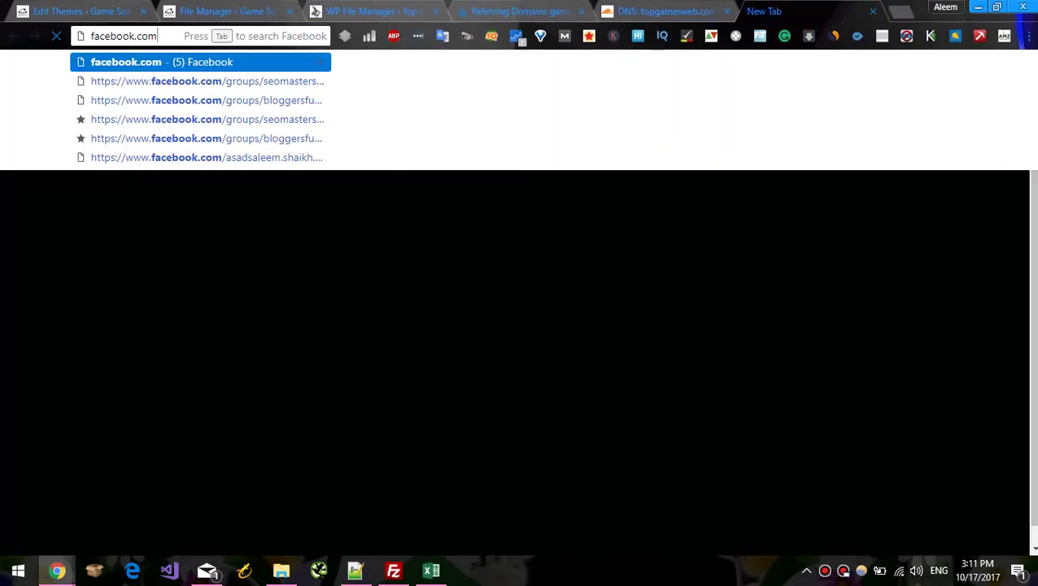
{"action": "key", "text": "Down"}
{"action": "key", "text": "Return"}
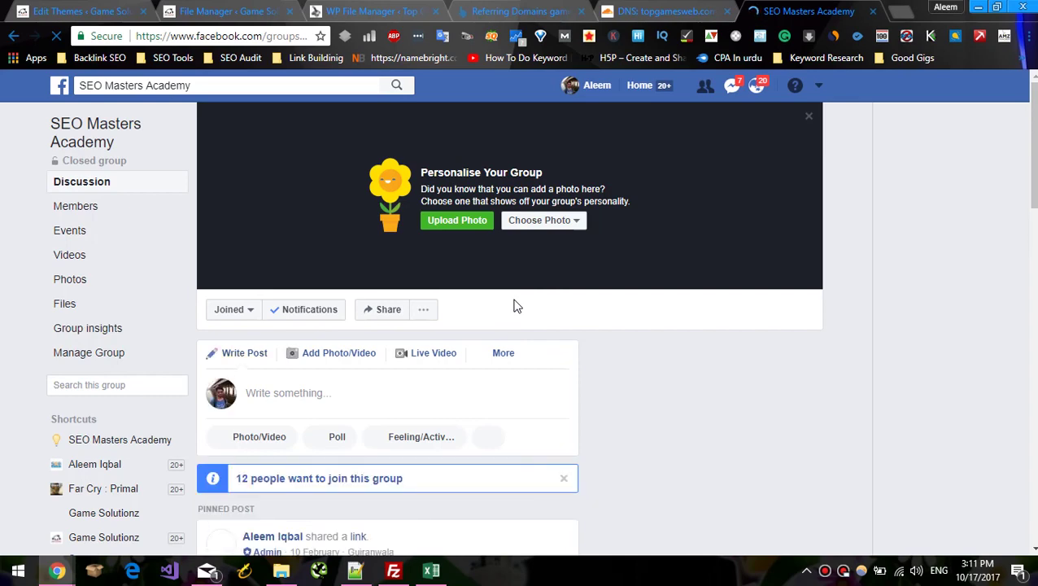
{"action": "scroll", "coordinate": [513, 306], "scroll_direction": "down", "scroll_amount": 1}
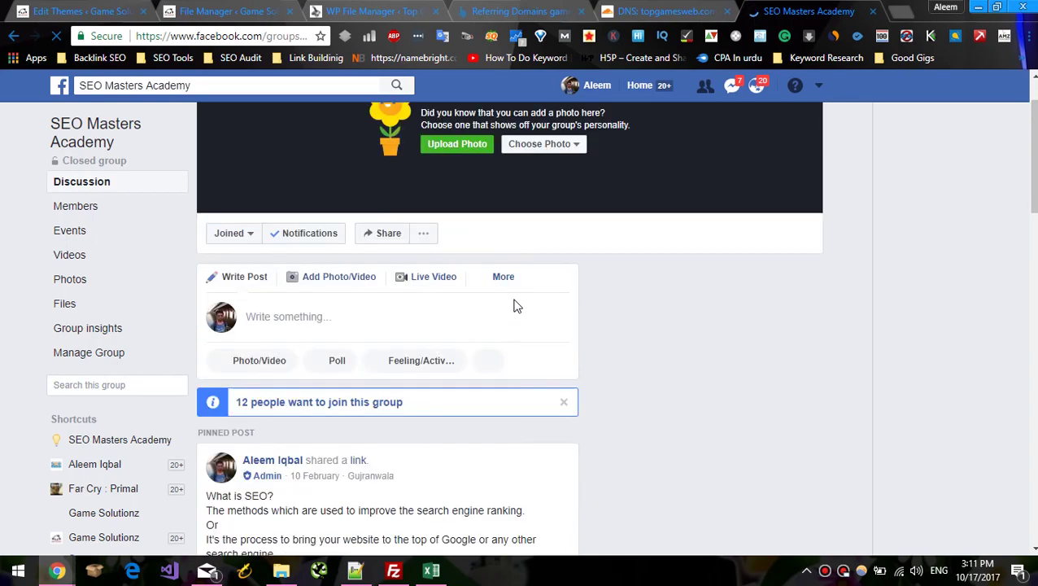
{"action": "scroll", "coordinate": [513, 306], "scroll_direction": "down", "scroll_amount": 4}
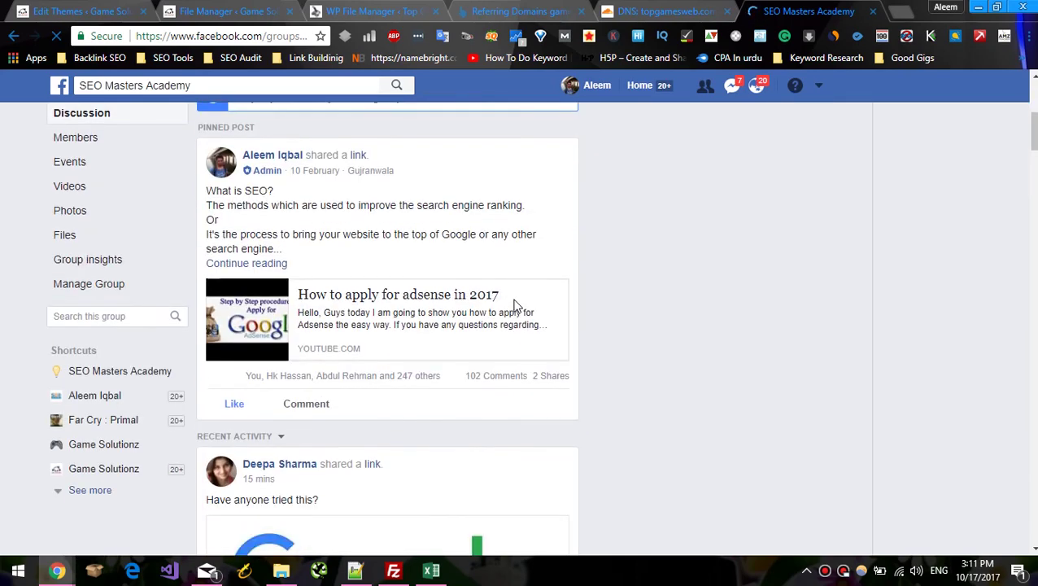
{"action": "scroll", "coordinate": [513, 306], "scroll_direction": "down", "scroll_amount": 3}
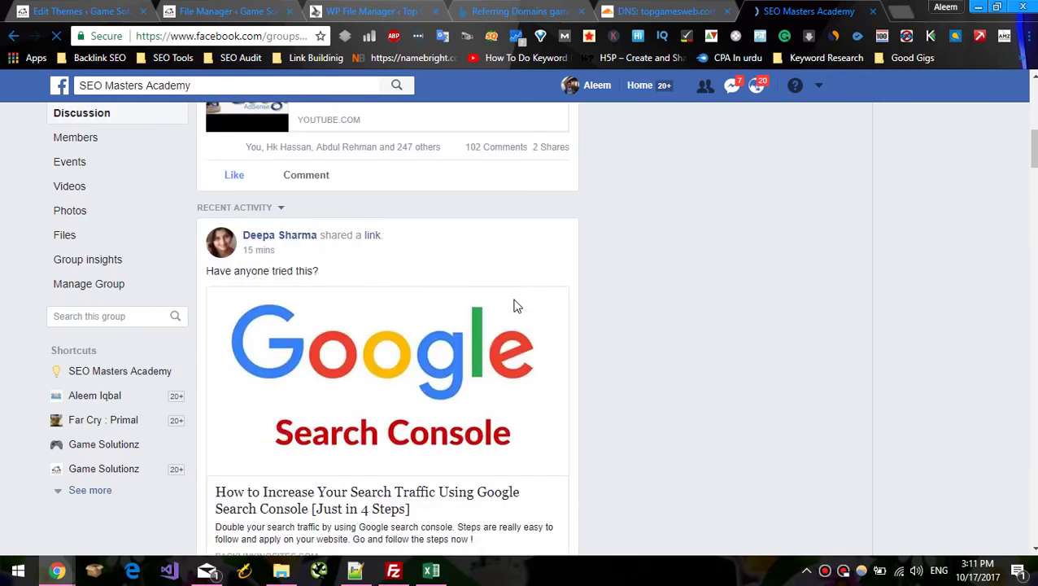
{"action": "scroll", "coordinate": [513, 306], "scroll_direction": "up", "scroll_amount": 8}
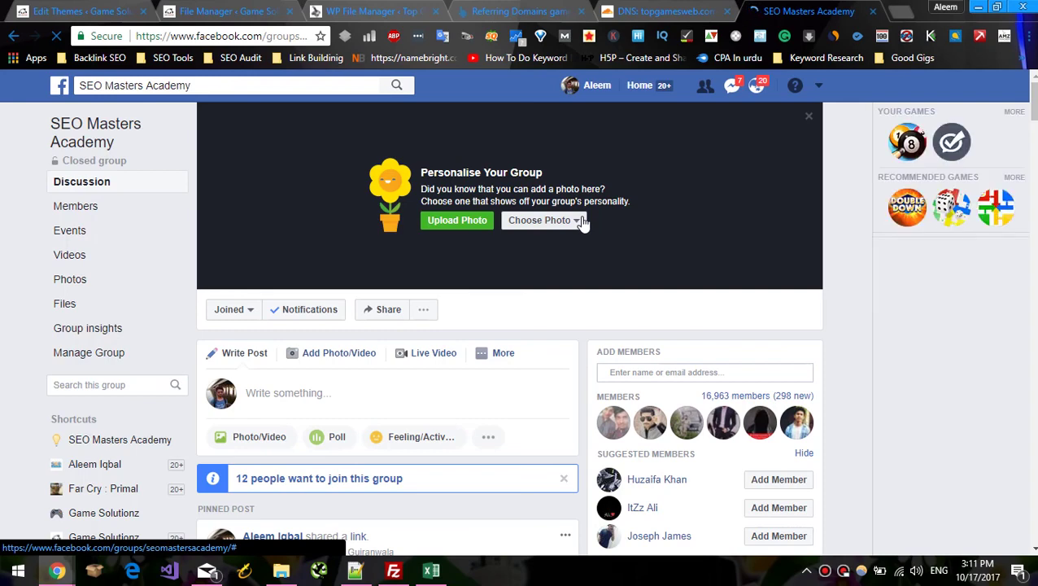
Step: Select the group's web address and look through more of the group feed
{"action": "left_click_drag", "start_coordinate": [290, 35], "coordinate": [525, 36]}
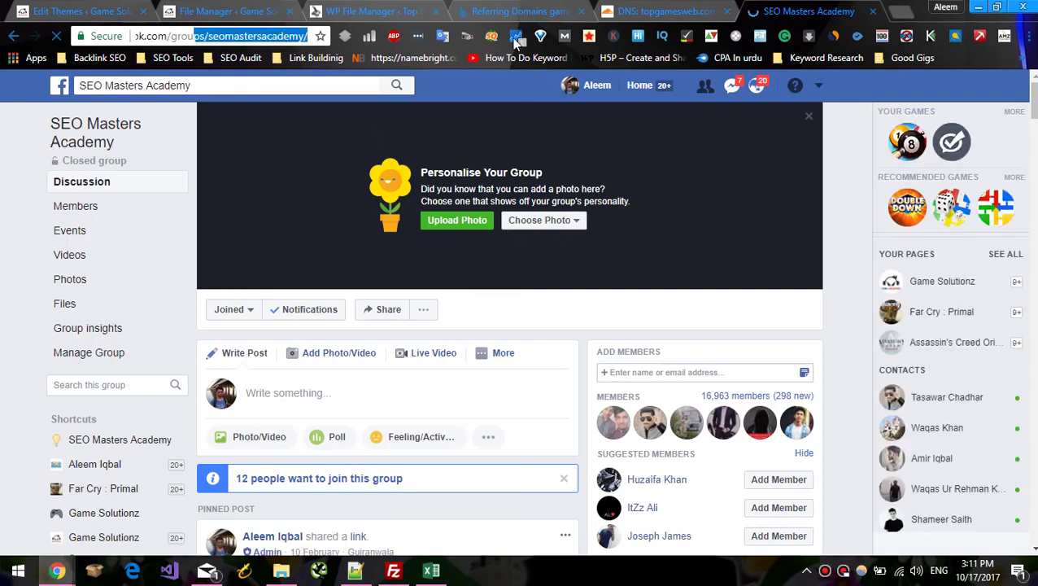
{"action": "scroll", "coordinate": [372, 181], "scroll_direction": "down", "scroll_amount": 10}
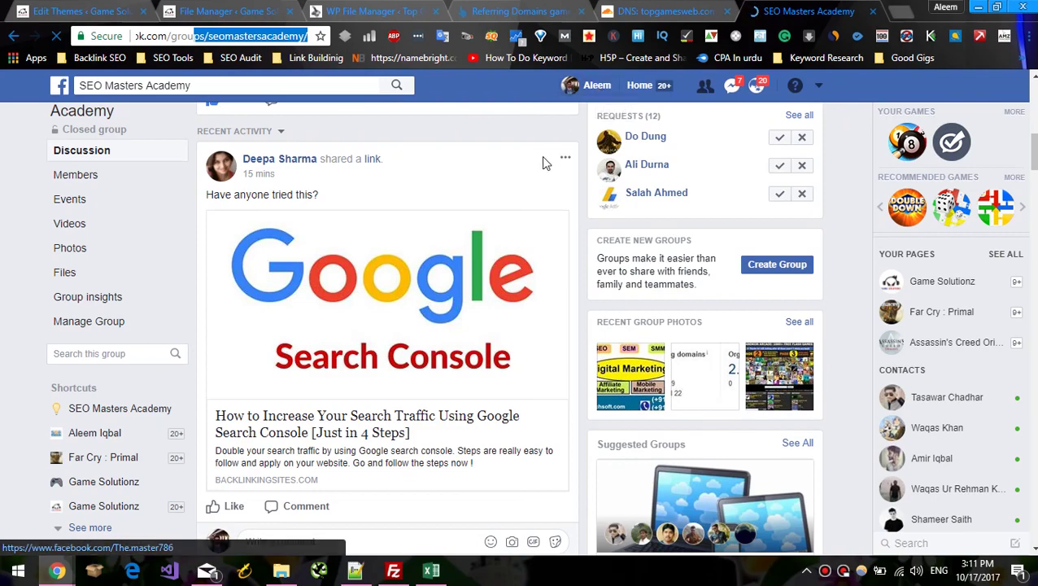
{"action": "scroll", "coordinate": [543, 163], "scroll_direction": "up", "scroll_amount": 3}
{"action": "scroll", "coordinate": [545, 155], "scroll_direction": "up", "scroll_amount": 3}
{"action": "scroll", "coordinate": [568, 97], "scroll_direction": "down", "scroll_amount": 3}
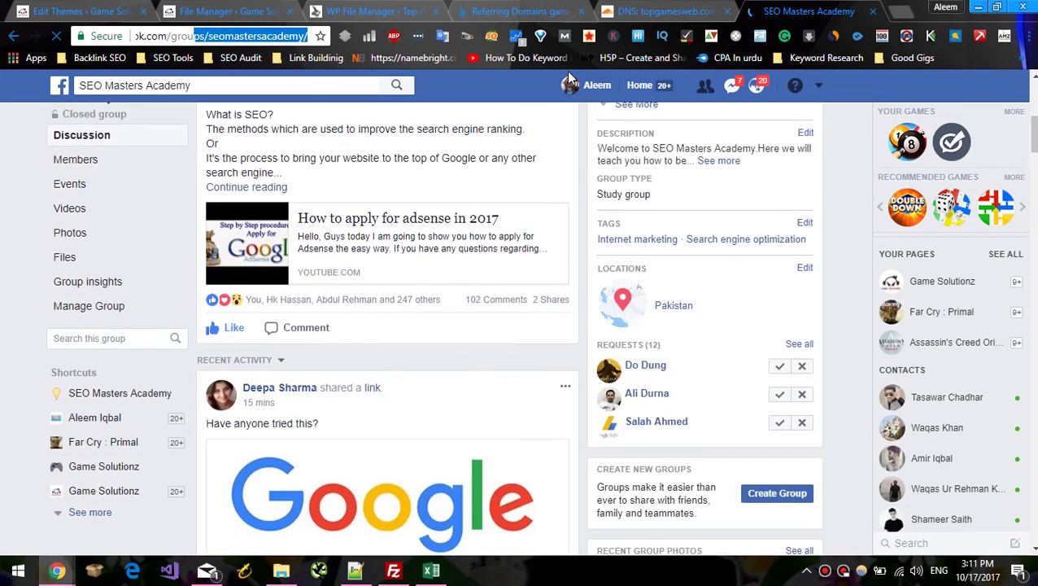
{"action": "scroll", "coordinate": [576, 96], "scroll_direction": "up", "scroll_amount": 2}
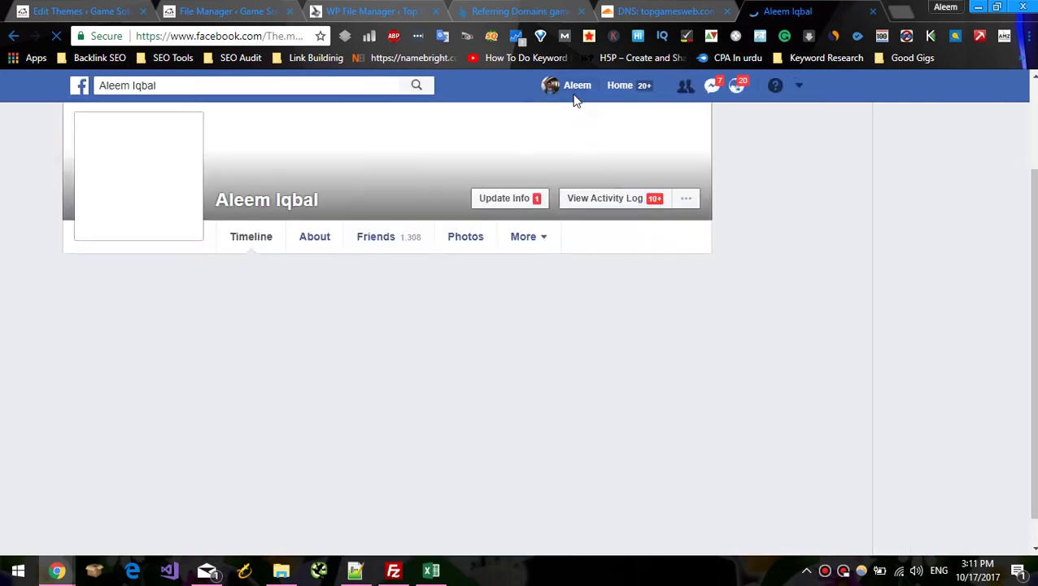
{"action": "key", "text": "ctrl+t"}
Step: Load zoho.com/mail in the new tab, glance at Facebook, and return to the Zoho Mail Inbox
{"action": "type", "text": "zoho.com/mail/"}
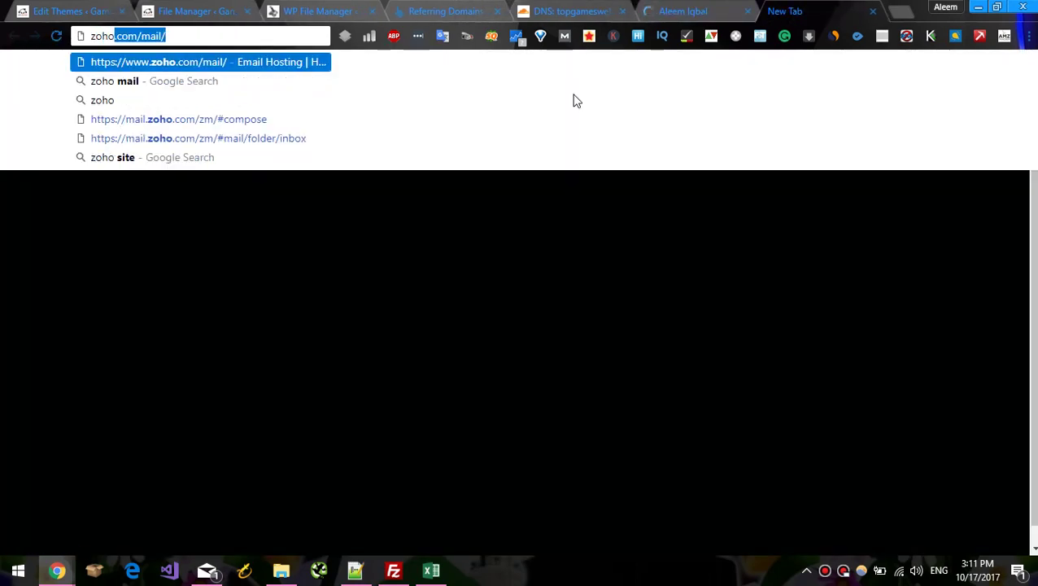
{"action": "key", "text": "Return"}
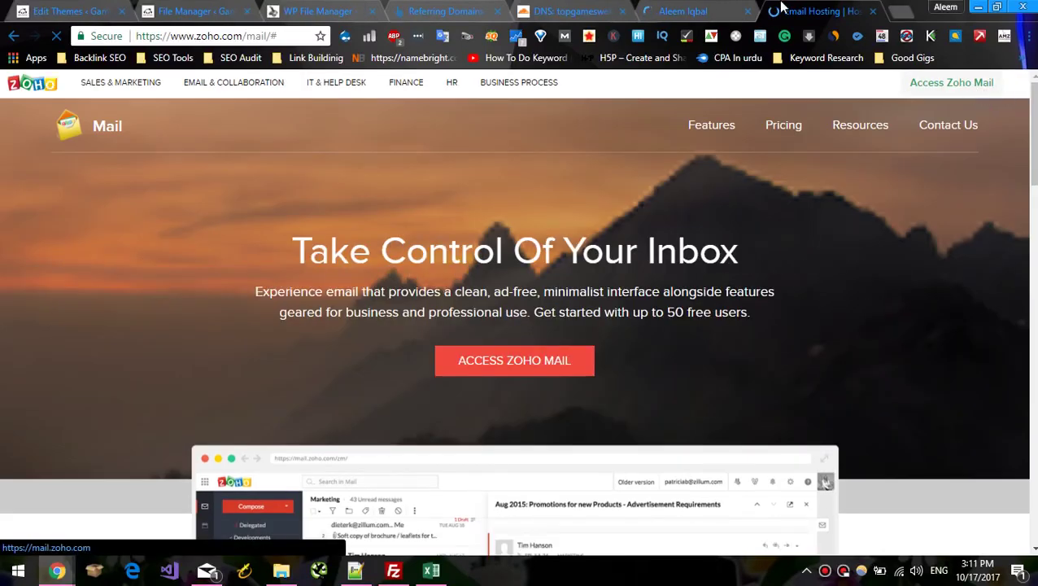
{"action": "left_click", "coordinate": [696, 11]}
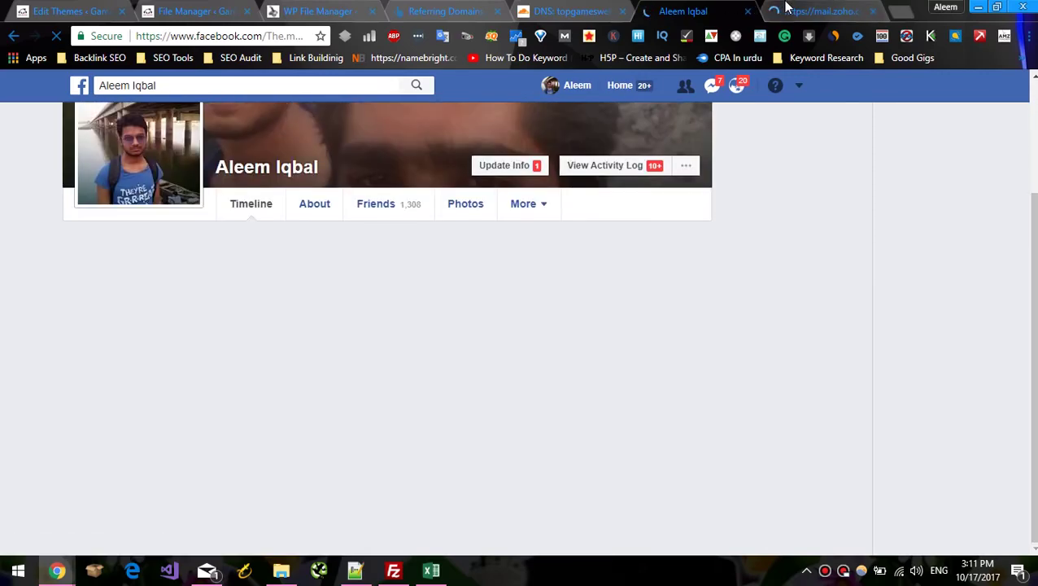
{"action": "left_click", "coordinate": [785, 10]}
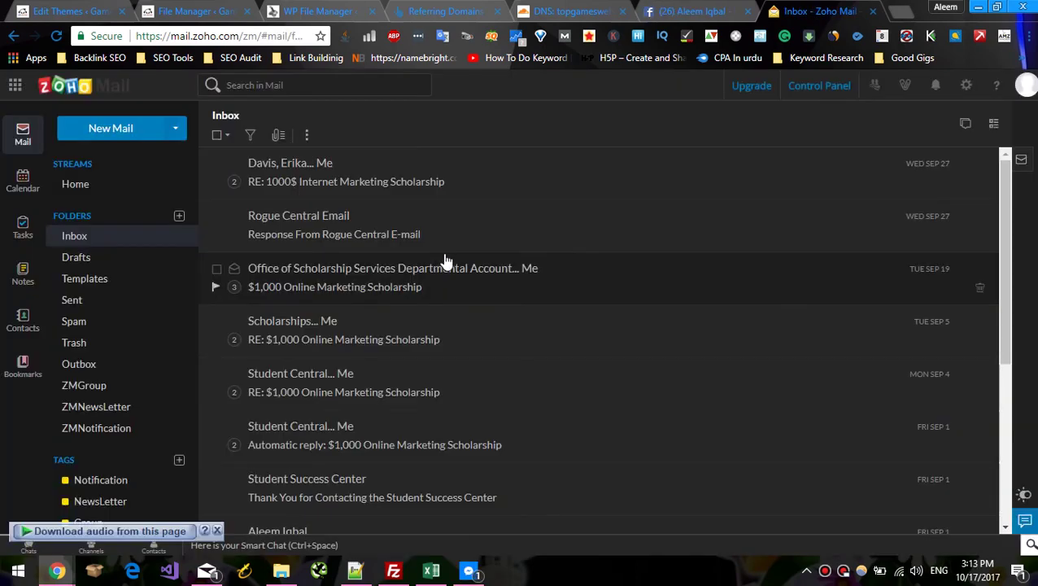
Step: Scroll through the Sent folder's scholarship outreach emails dating back to August 31
{"action": "scroll", "coordinate": [445, 261], "scroll_direction": "down", "scroll_amount": 4}
{"action": "scroll", "coordinate": [464, 320], "scroll_direction": "up", "scroll_amount": 4}
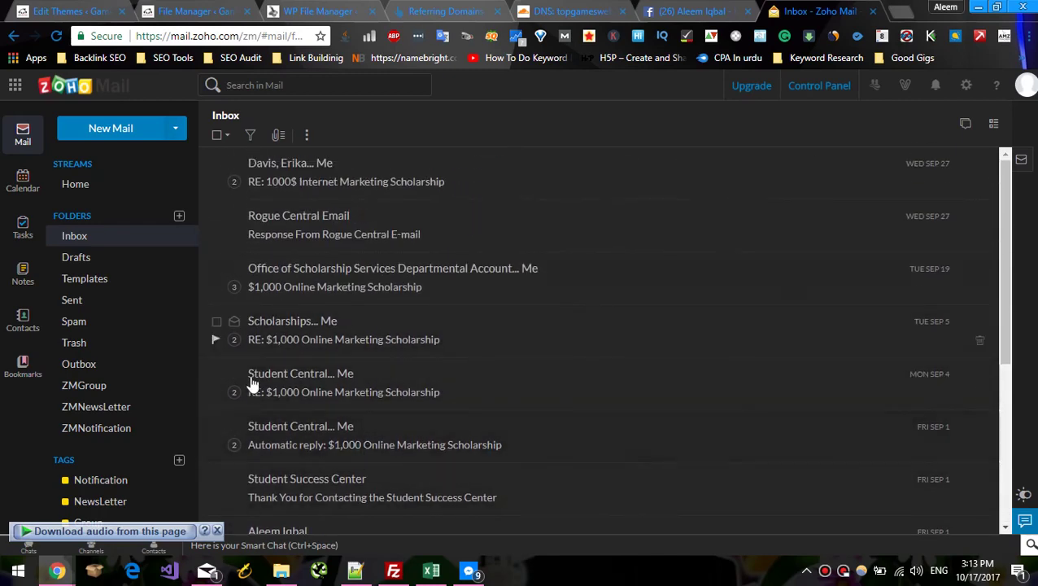
{"action": "left_click", "coordinate": [100, 303]}
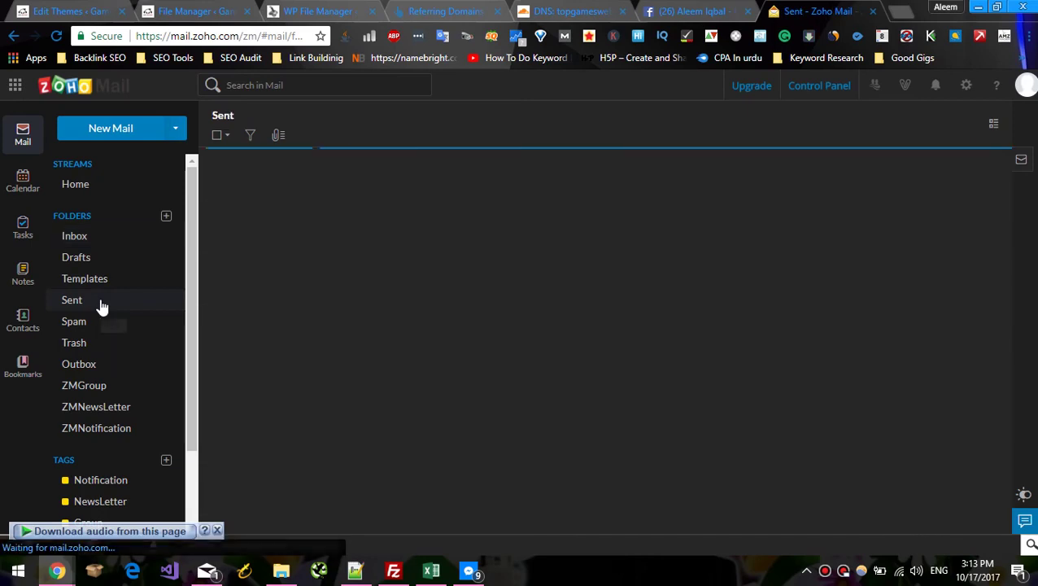
{"action": "scroll", "coordinate": [278, 305], "scroll_direction": "down", "scroll_amount": 15}
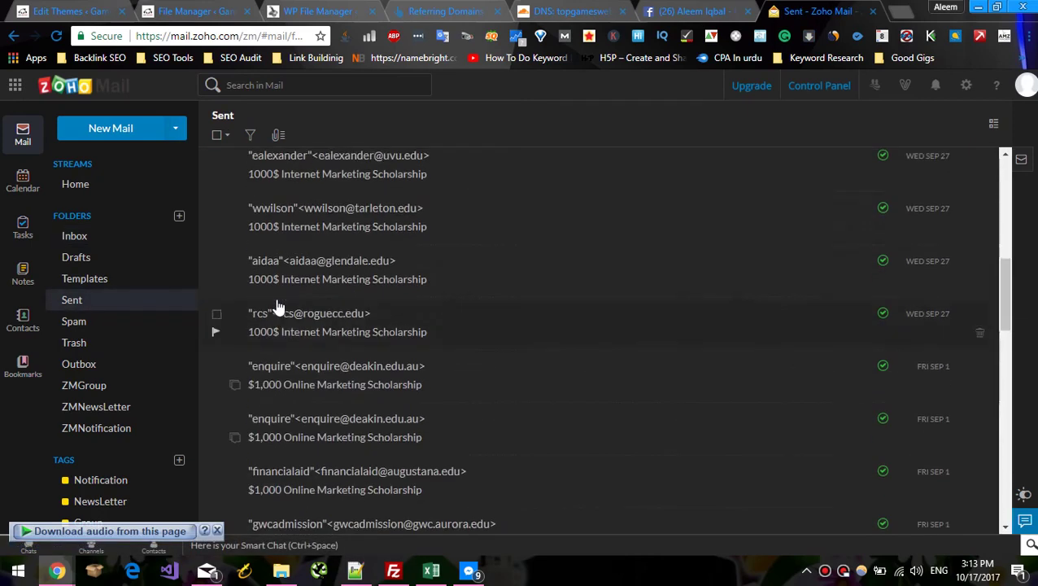
{"action": "scroll", "coordinate": [278, 305], "scroll_direction": "up", "scroll_amount": 15}
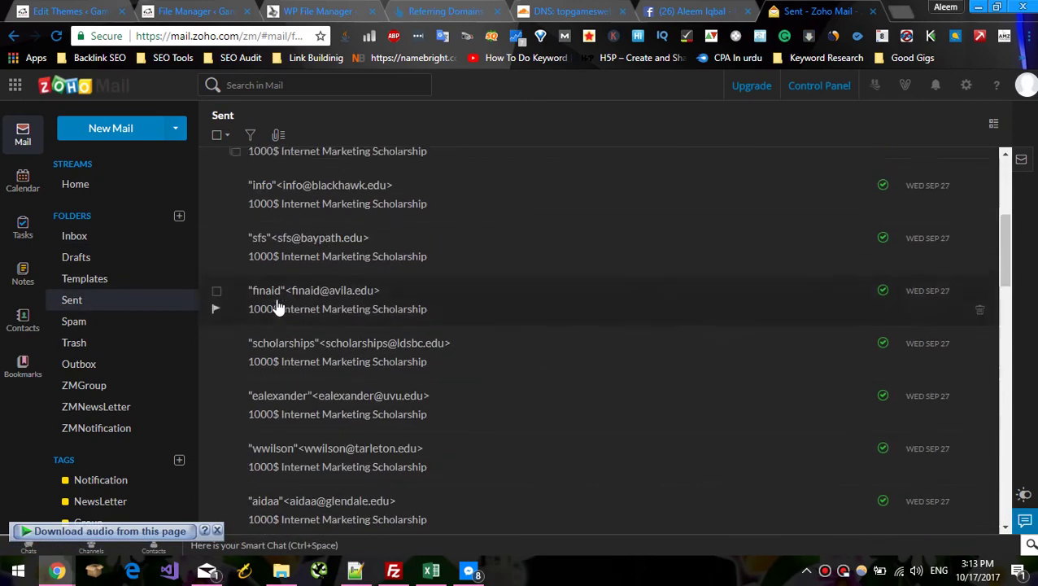
{"action": "scroll", "coordinate": [278, 305], "scroll_direction": "down", "scroll_amount": 15}
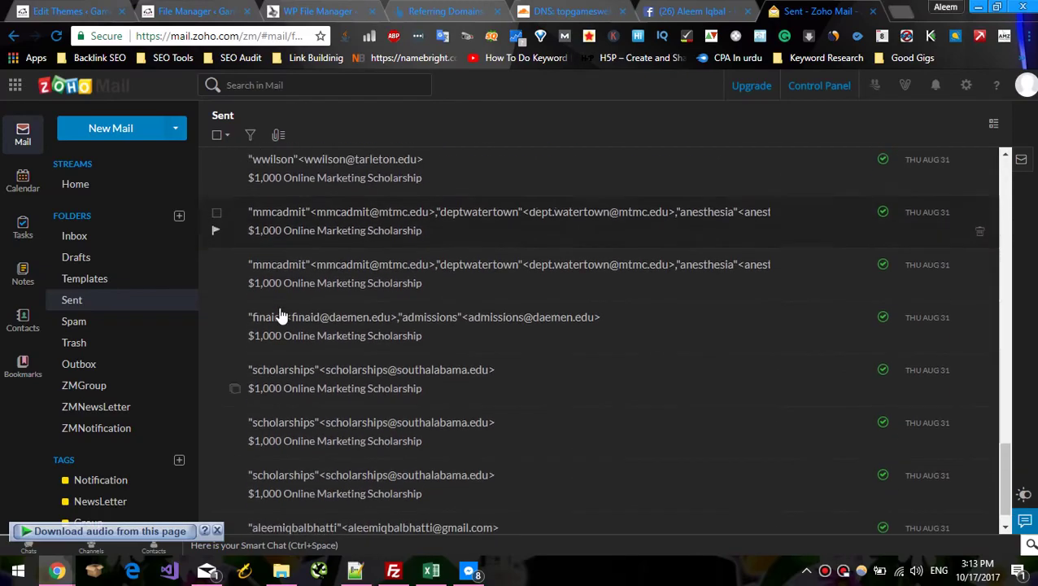